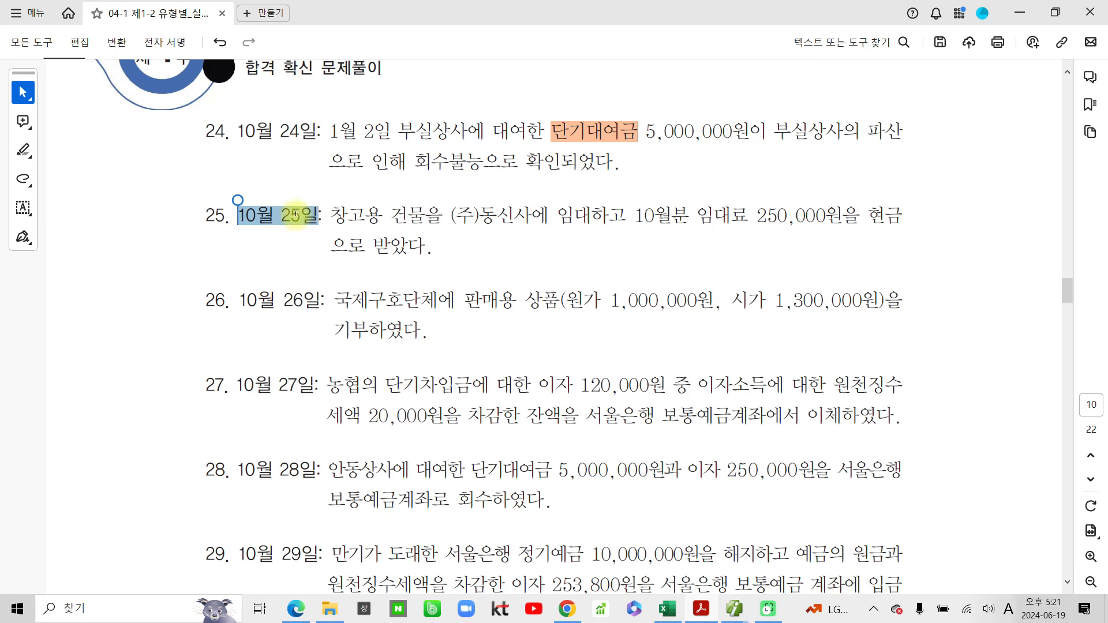
- Highlight 10월 25일, 임대하고, 현금 and 임대료 in problem 25 of the PDF
{"action": "left_click", "coordinate": [336, 242]}
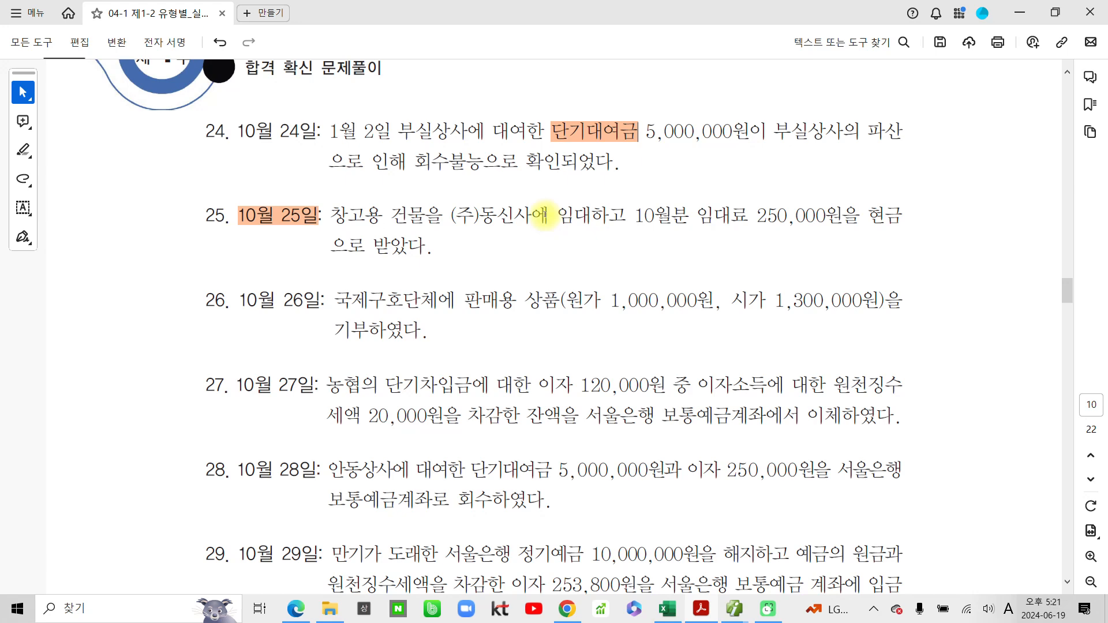
{"action": "left_click_drag", "start_coordinate": [551, 217], "coordinate": [626, 216]}
{"action": "left_click", "coordinate": [644, 247]}
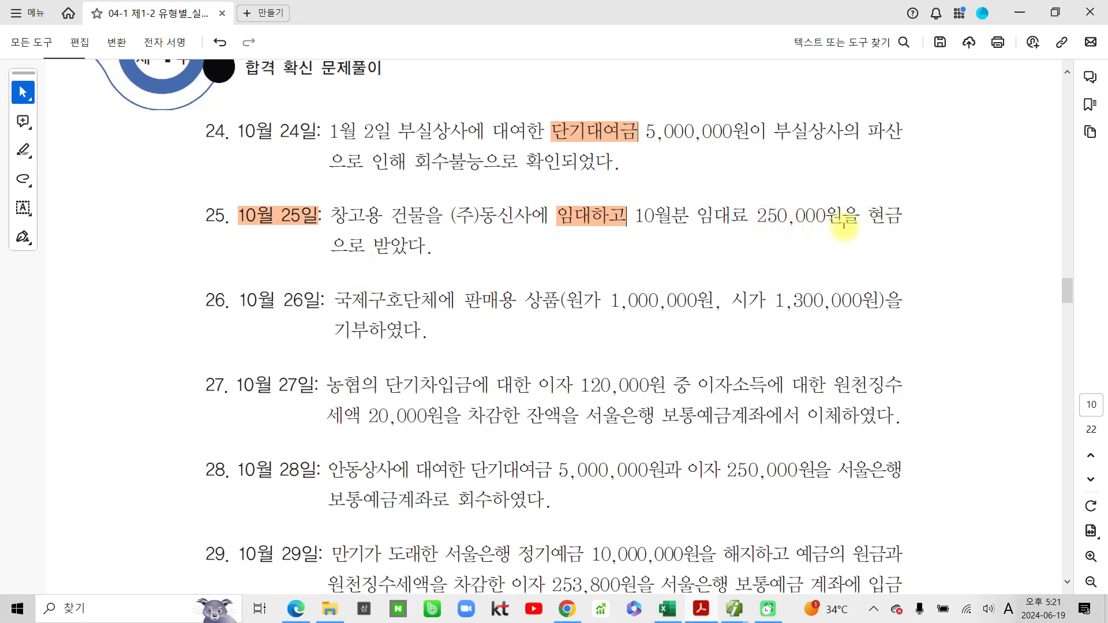
{"action": "left_click_drag", "start_coordinate": [867, 217], "coordinate": [896, 212]}
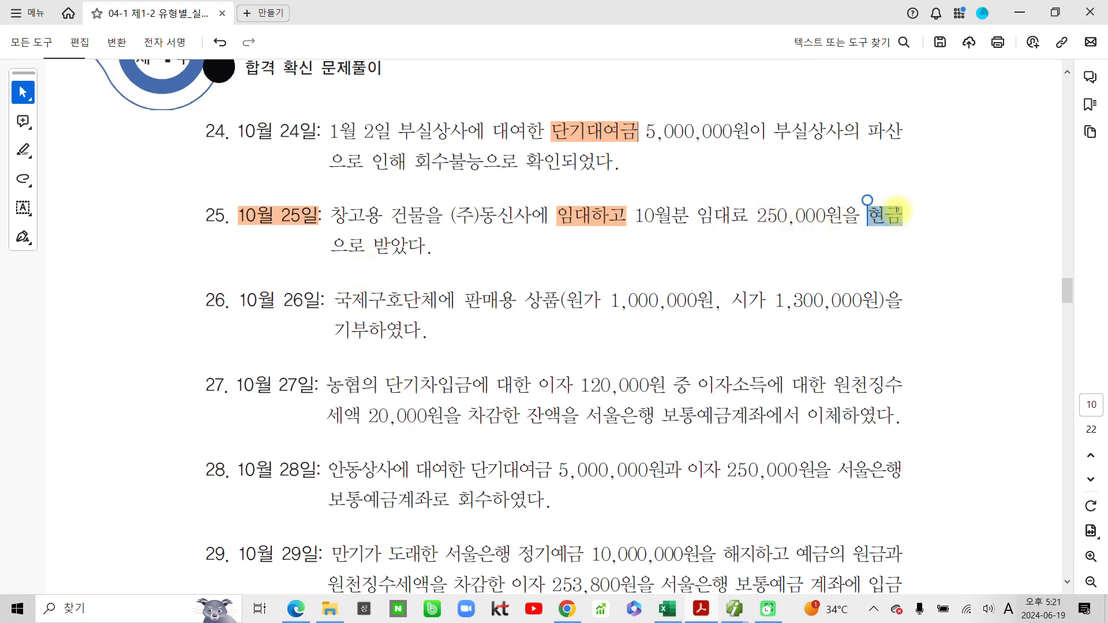
{"action": "left_click", "coordinate": [887, 249]}
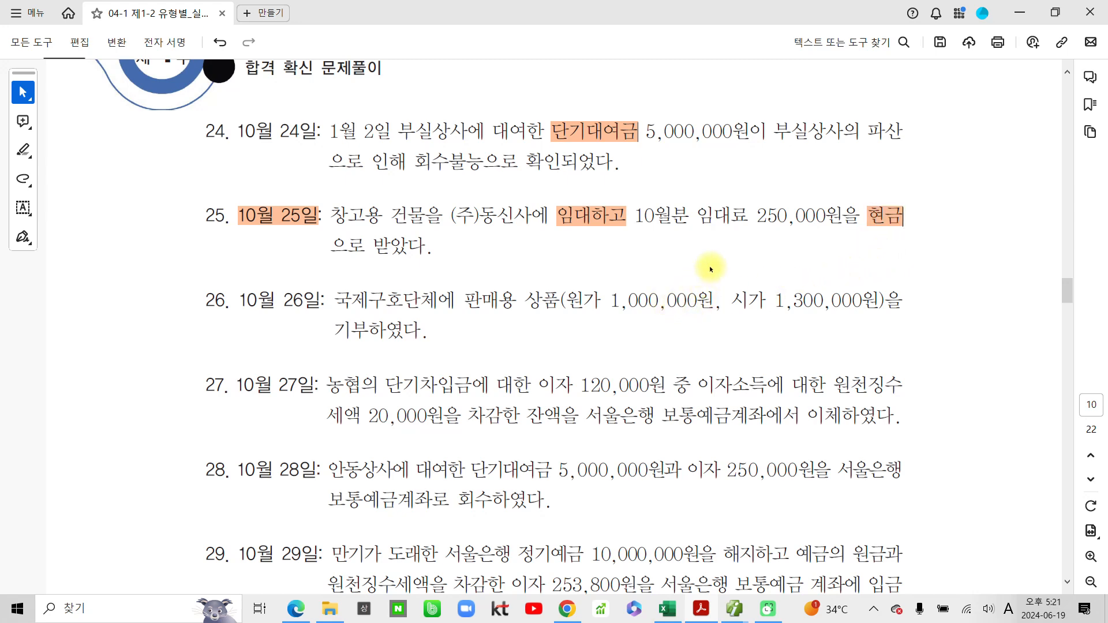
{"action": "left_click_drag", "start_coordinate": [690, 216], "coordinate": [718, 216]}
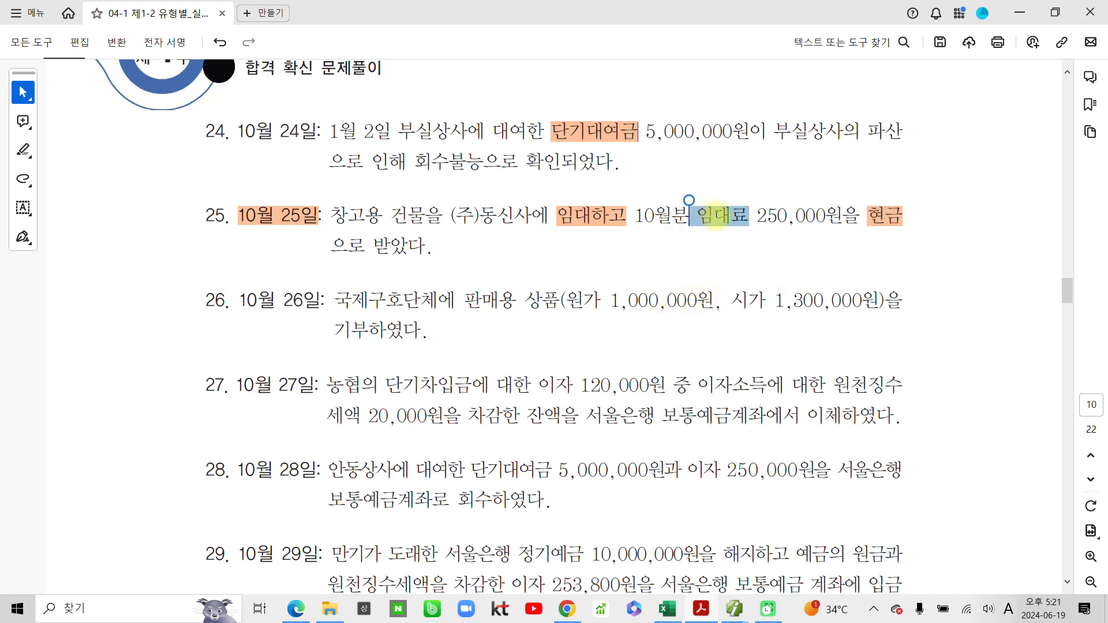
{"action": "left_click", "coordinate": [767, 245]}
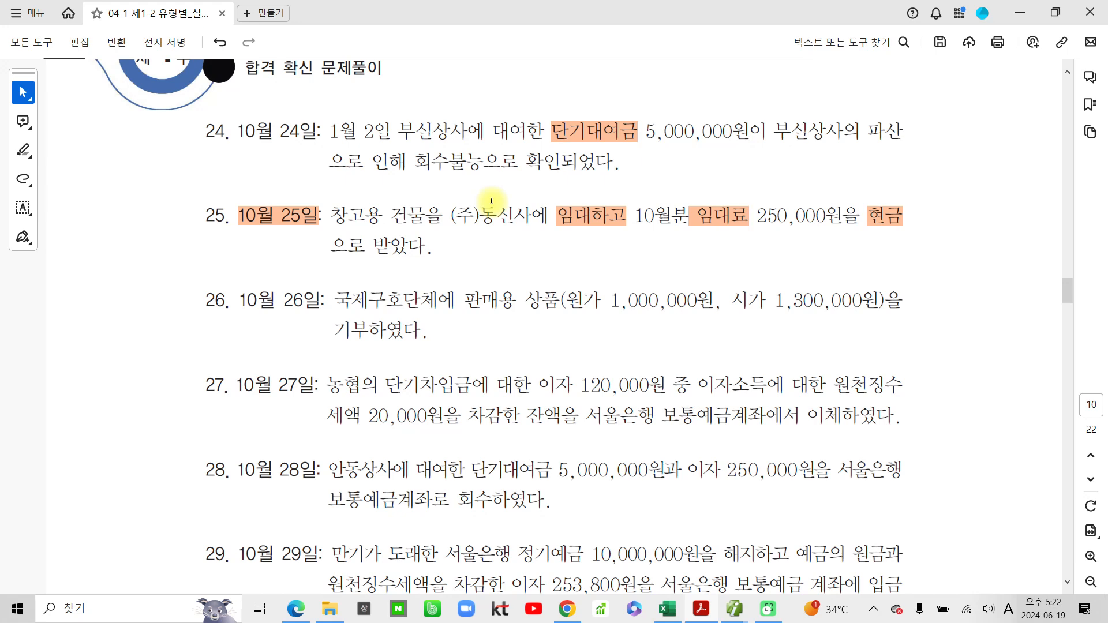
{"action": "left_click_drag", "start_coordinate": [721, 186], "coordinate": [749, 248]}
{"action": "mouse_move", "coordinate": [666, 292]}
{"action": "left_mouse_down"}
{"action": "mouse_move", "coordinate": [725, 257]}
{"action": "mouse_move", "coordinate": [697, 297]}
{"action": "mouse_move", "coordinate": [768, 263]}
{"action": "left_mouse_up"}
{"action": "mouse_move", "coordinate": [745, 269]}
{"action": "left_mouse_down"}
{"action": "mouse_move", "coordinate": [763, 289]}
{"action": "mouse_move", "coordinate": [795, 260]}
{"action": "mouse_move", "coordinate": [792, 292]}
{"action": "left_mouse_up"}
{"action": "left_click_drag", "start_coordinate": [796, 248], "coordinate": [778, 312]}
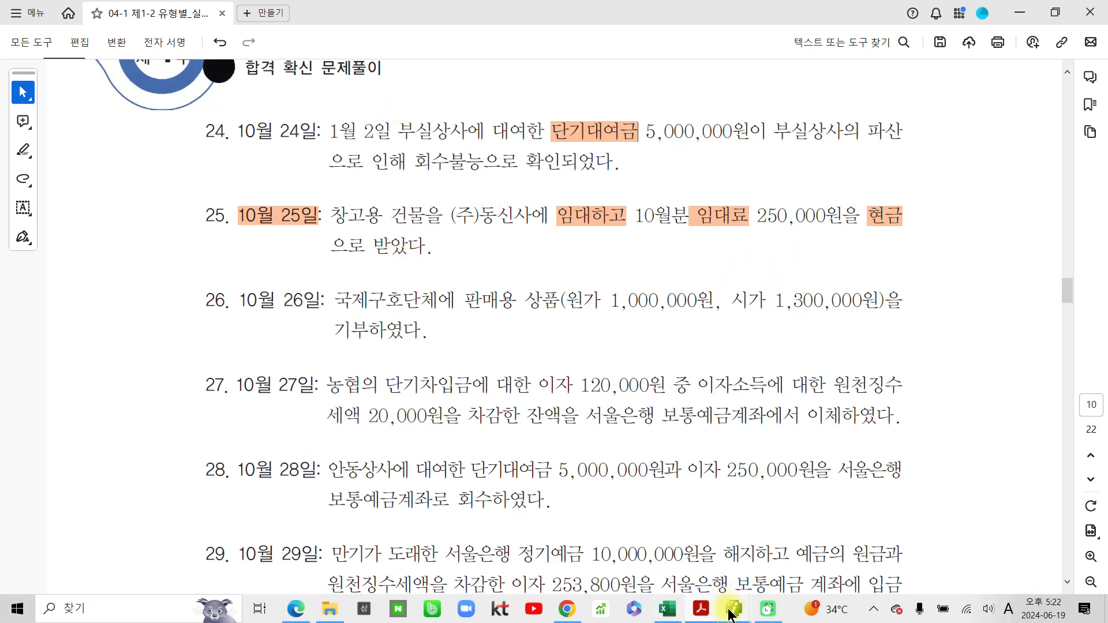
- Switch to the accounting program and load the October 25 vouchers in 일반전표입력
{"action": "mouse_move", "coordinate": [732, 613]}
{"action": "left_click", "coordinate": [673, 559]}
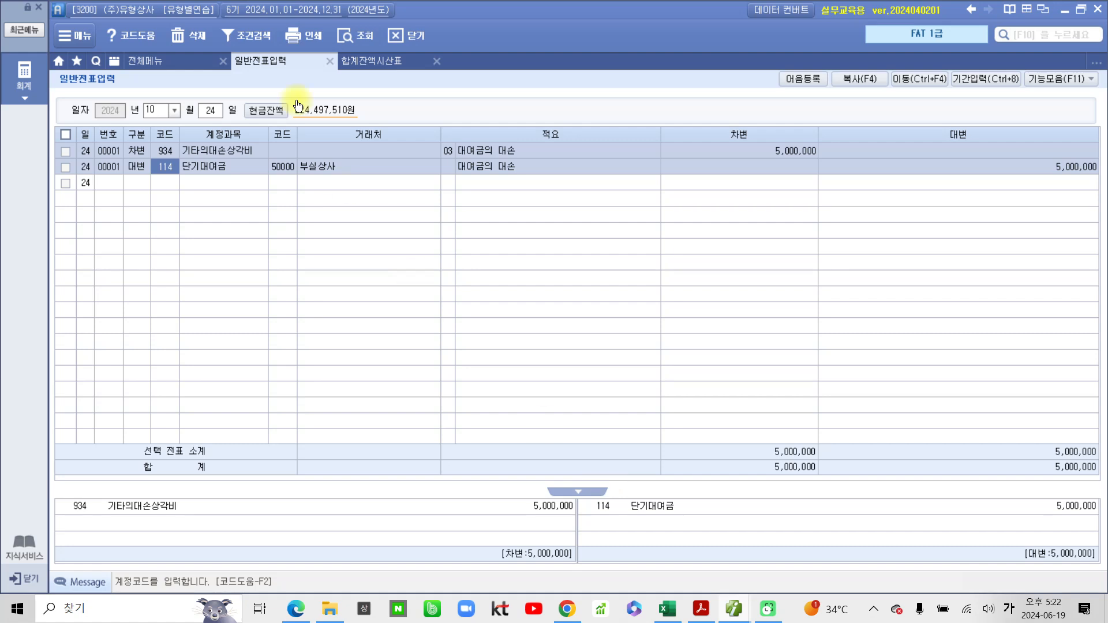
{"action": "left_click", "coordinate": [220, 109]}
{"action": "type", "text": "25"}
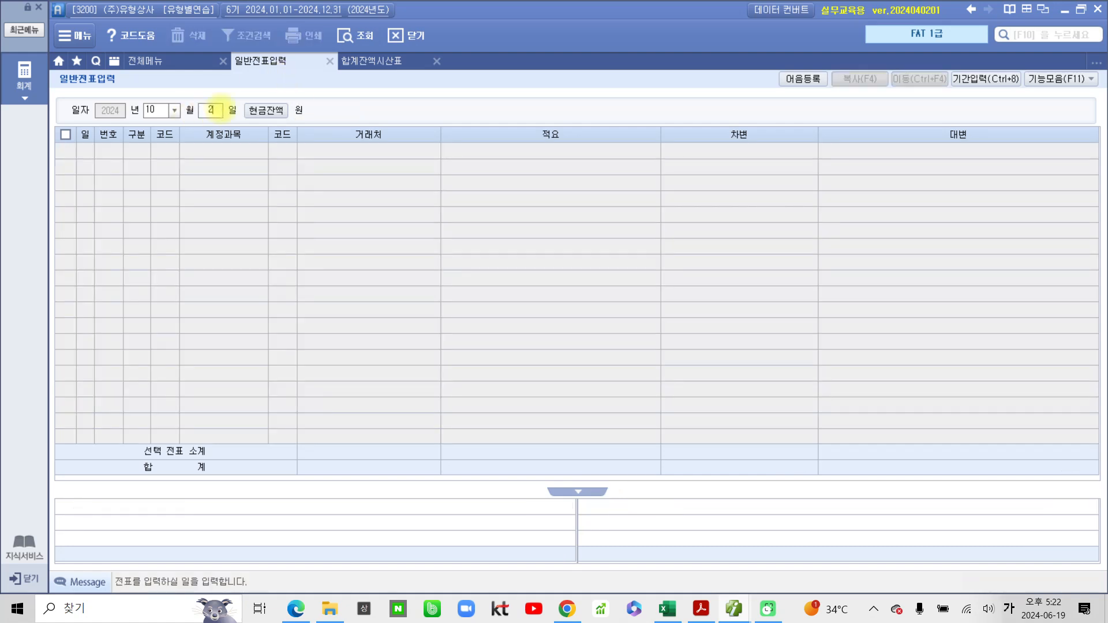
{"action": "key", "text": "Return"}
- Start a cash receipt (입금) line on the empty voucher row with account 904 임대료
{"action": "type", "text": "2"}
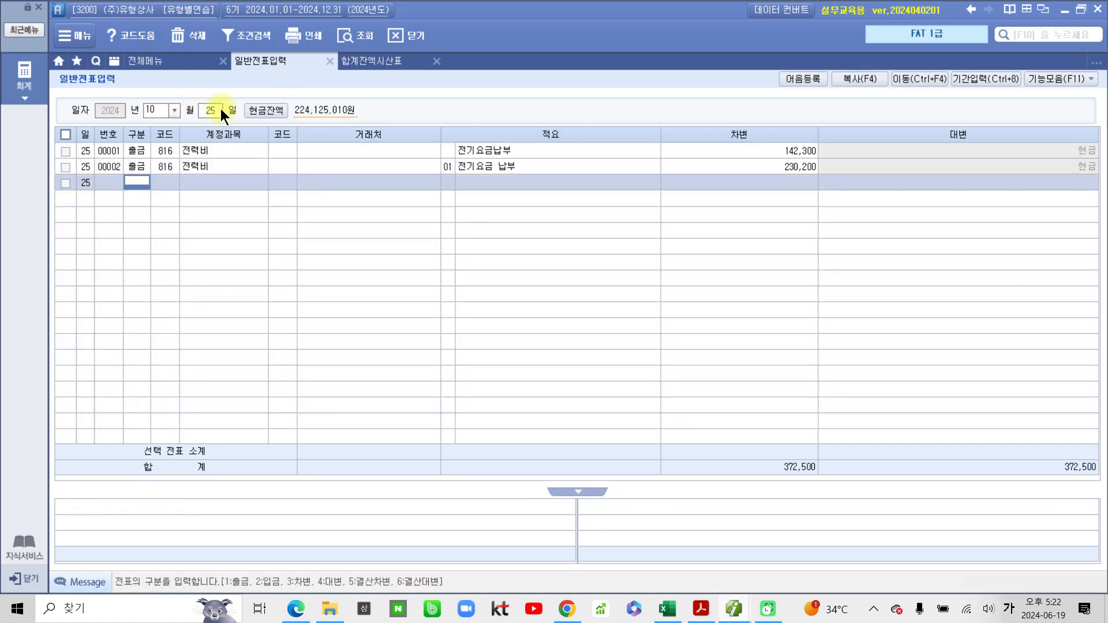
{"action": "key", "text": "Return"}
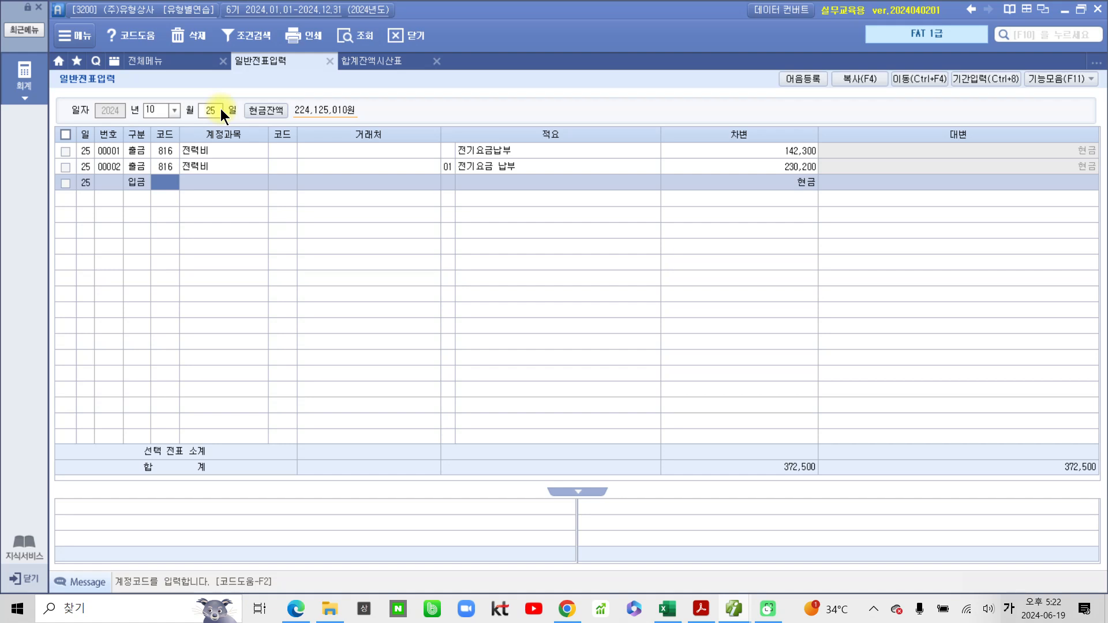
{"action": "type", "text": "임대"}
{"action": "key", "text": "Return"}
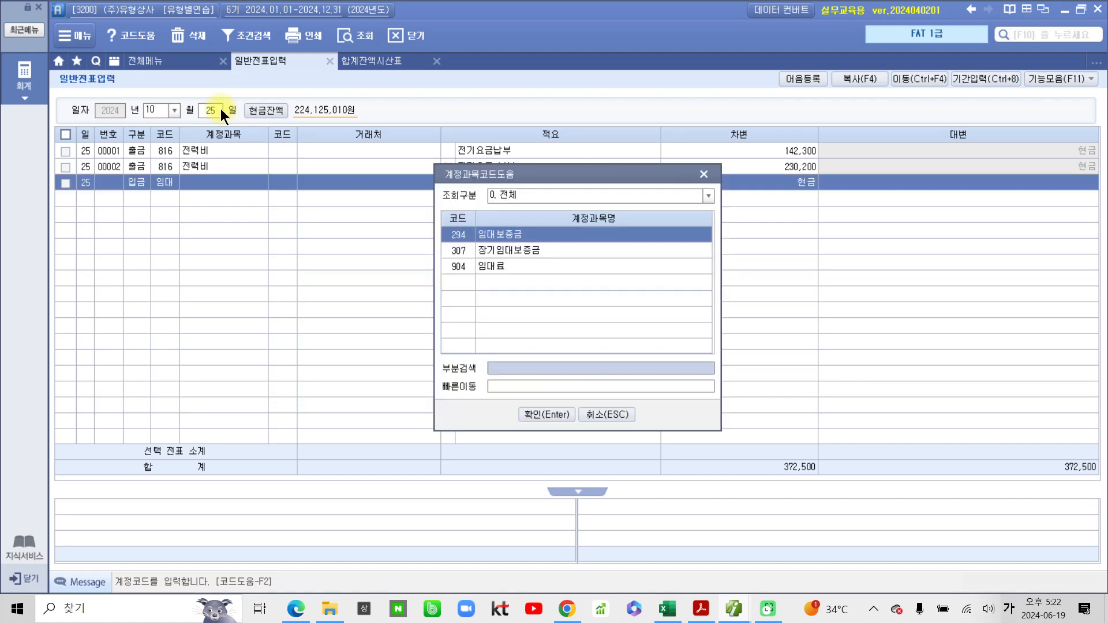
{"action": "key", "text": "Down"}
{"action": "key", "text": "Down"}
{"action": "key", "text": "Return"}
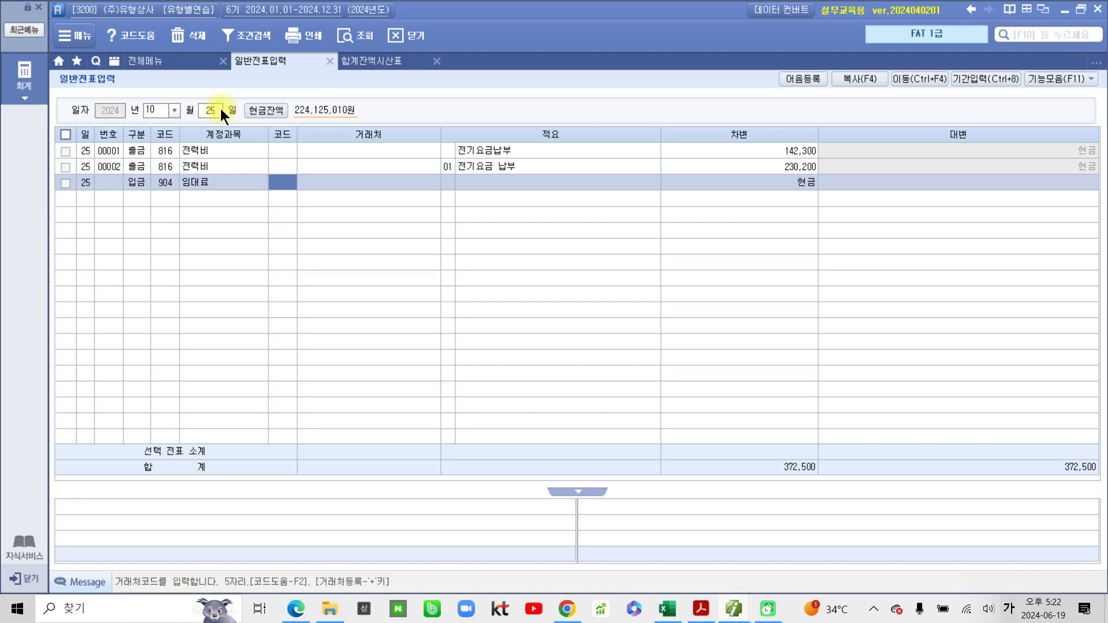
- Enter 동신사 as the client name on the 임대료 receipt line, without a client code
{"action": "key", "text": "Return"}
{"action": "type", "text": "봉신사"}
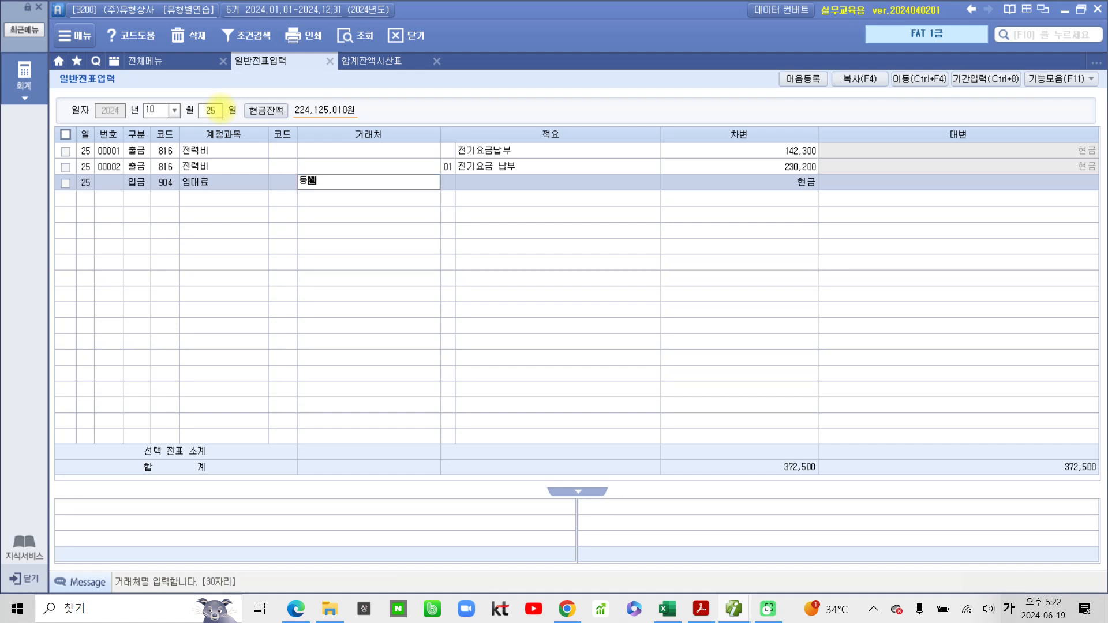
{"action": "key", "text": "Return"}
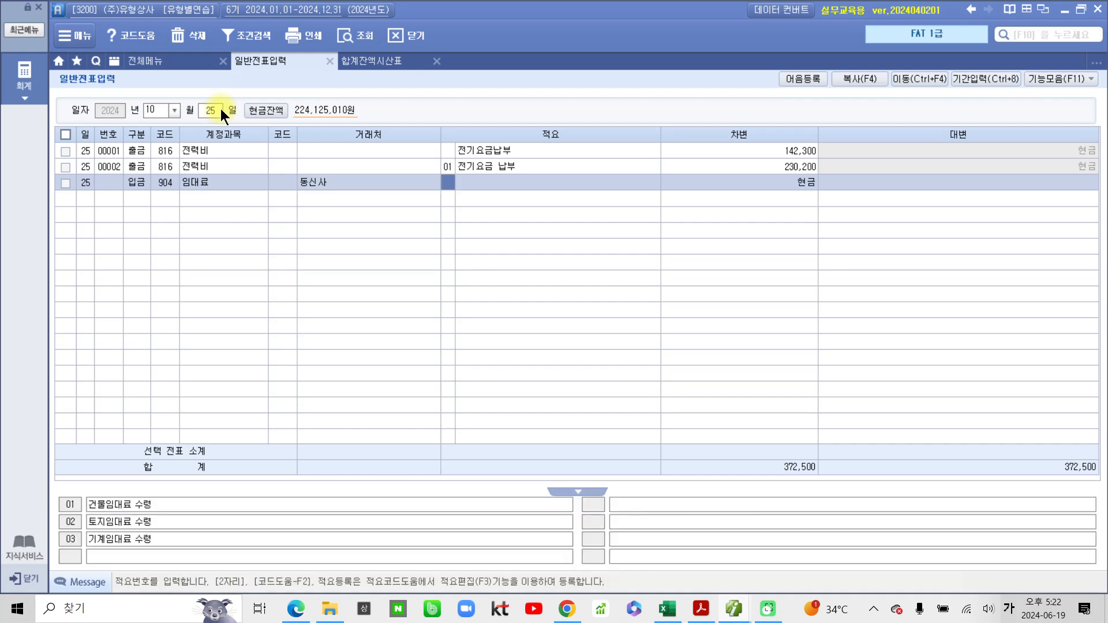
- Complete the 임대료 receipt line with the description 창고 임대료 and a credit amount of 250,000
{"action": "key", "text": "Return"}
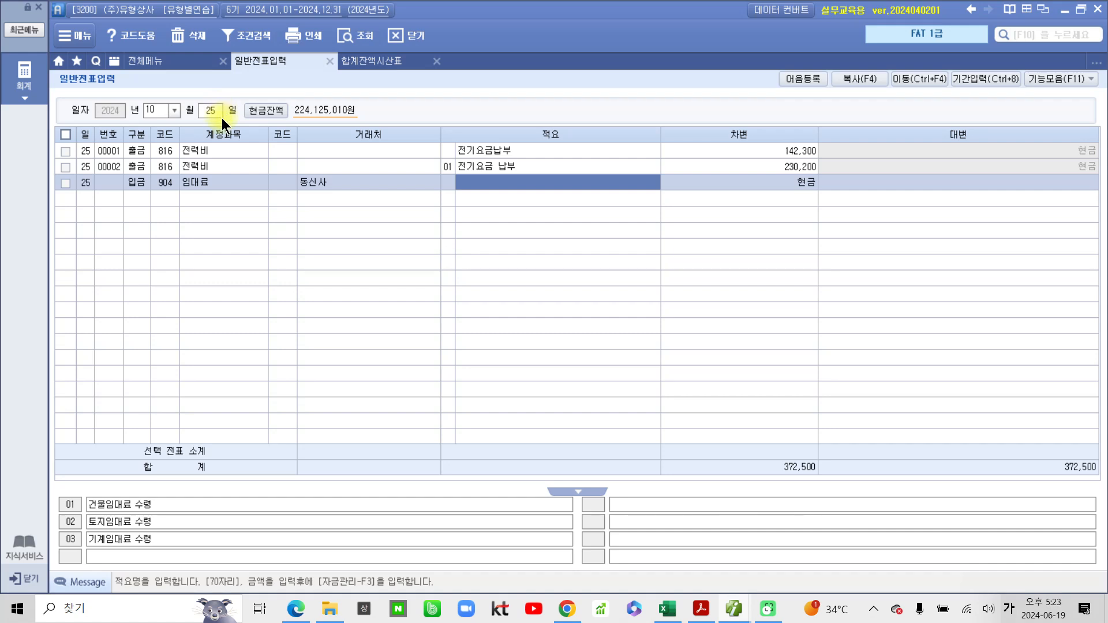
{"action": "type", "text": "창고"}
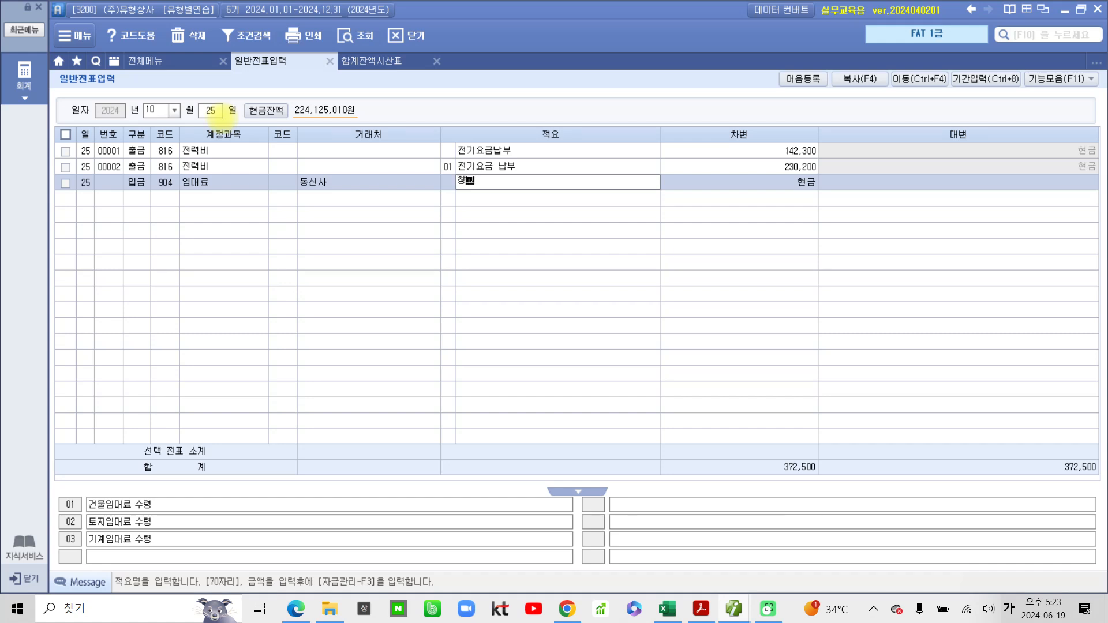
{"action": "type", "text": " 임대료"}
{"action": "key", "text": "Return"}
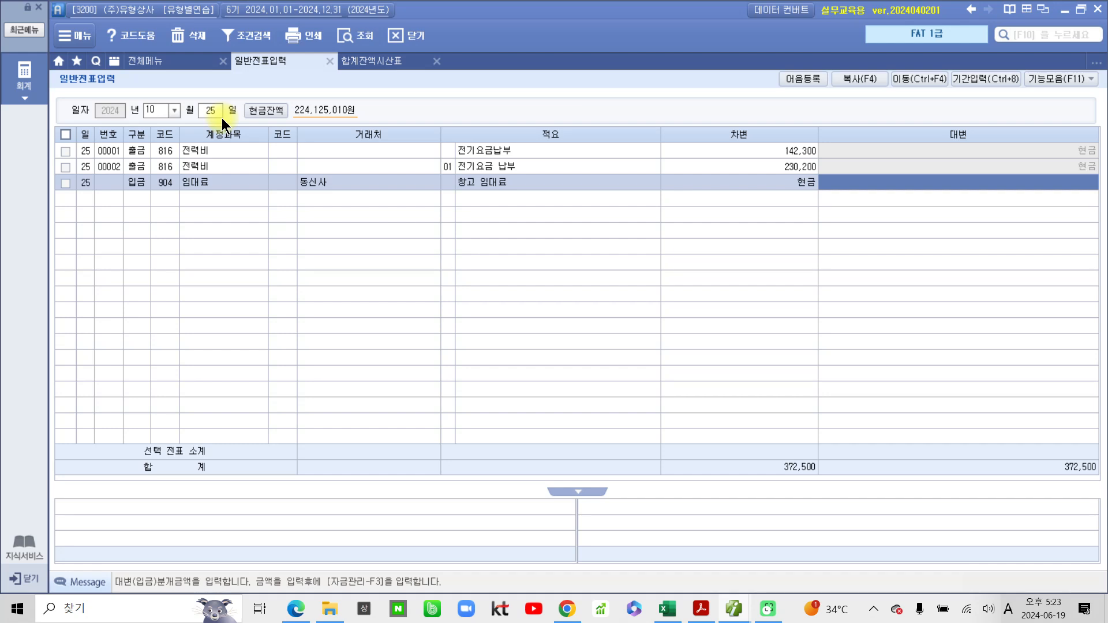
{"action": "type", "text": "2500000"}
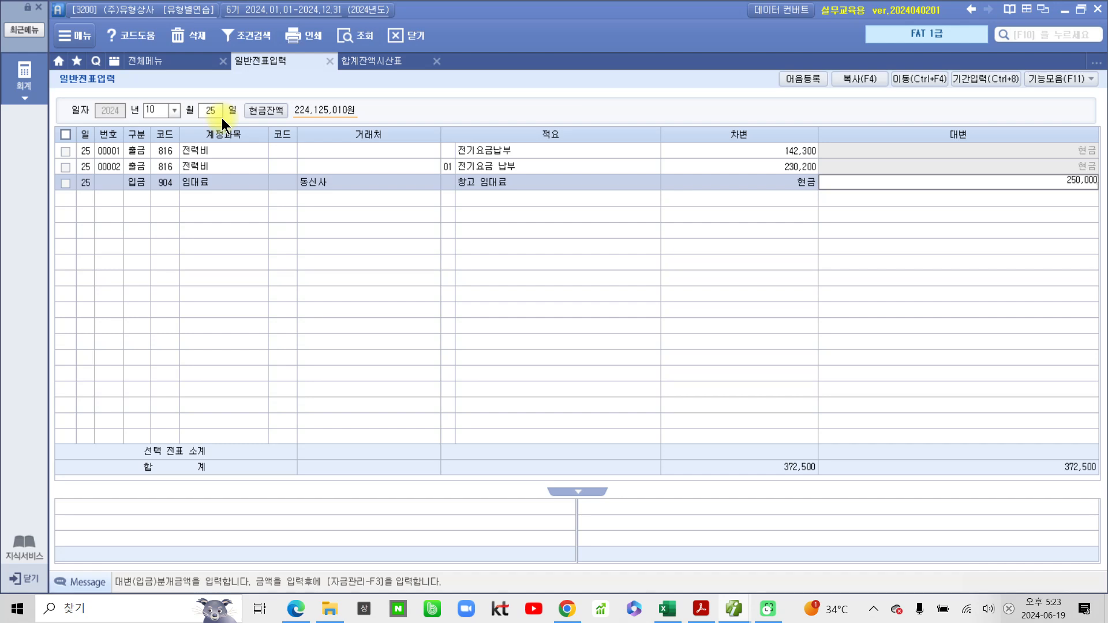
{"action": "key", "text": "Return"}
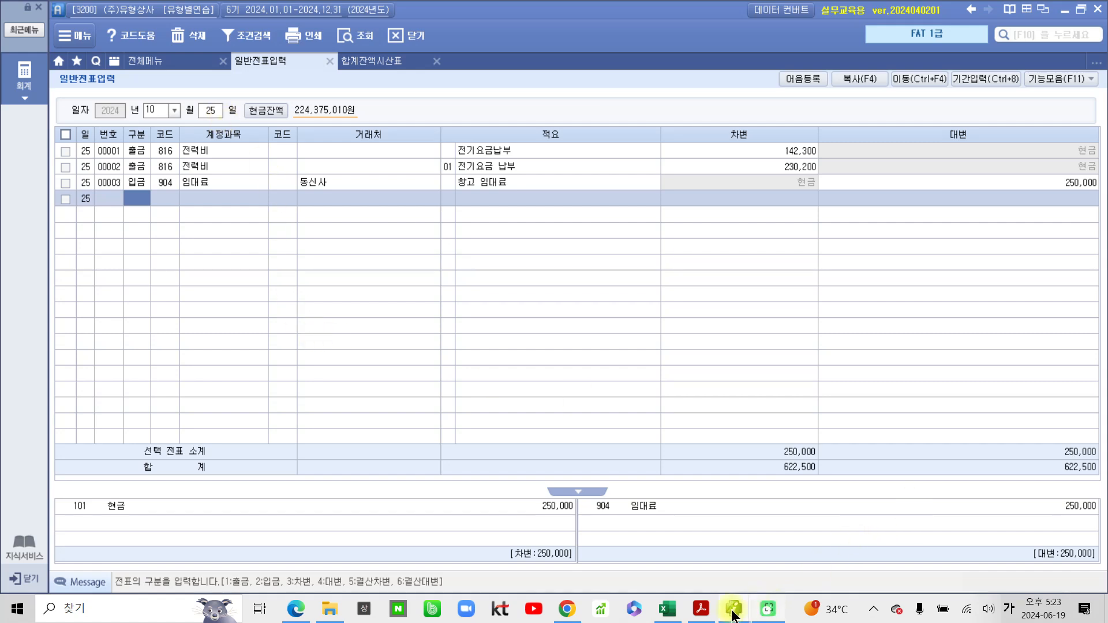
- Return to the PDF in Acrobat Reader and highlight the date 10월 26일 in problem 26
{"action": "mouse_move", "coordinate": [700, 611]}
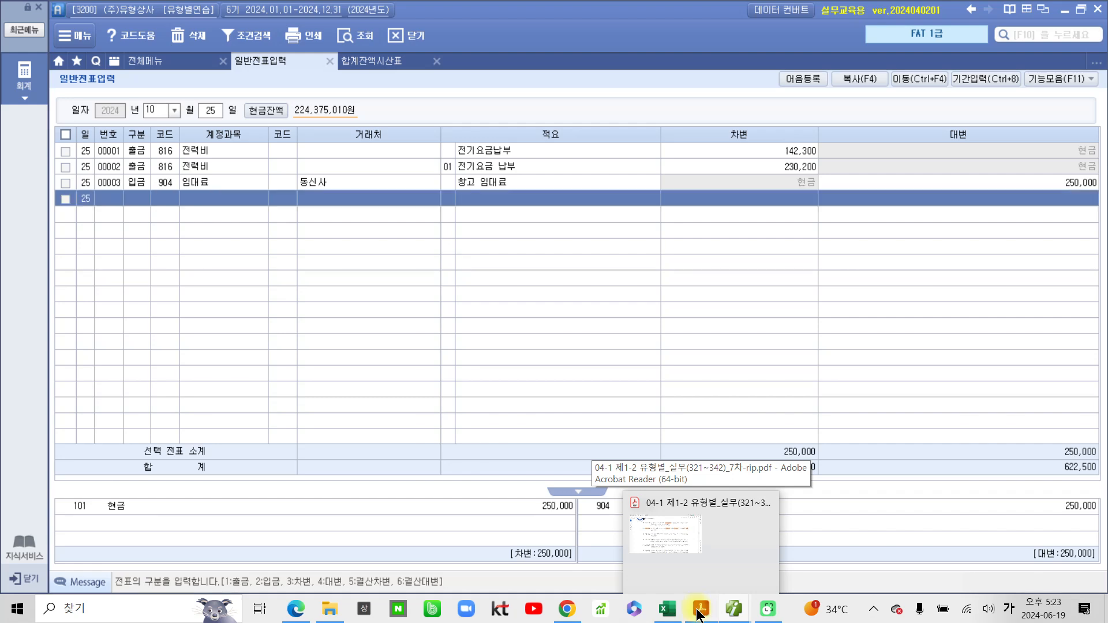
{"action": "left_click", "coordinate": [700, 610]}
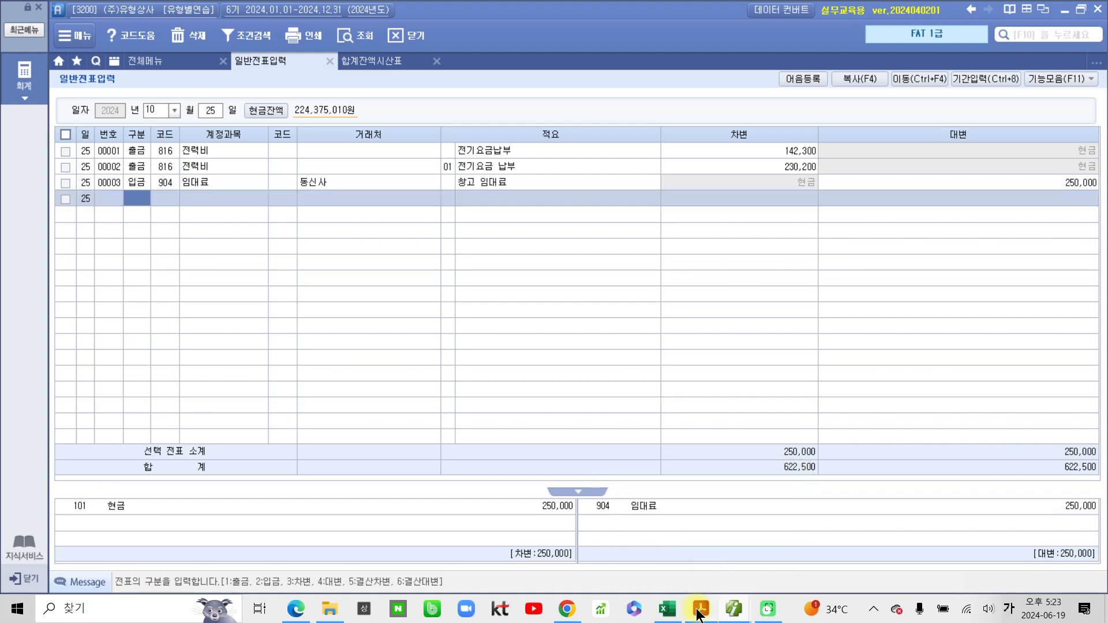
{"action": "left_click_drag", "start_coordinate": [238, 300], "coordinate": [321, 301]}
{"action": "left_click", "coordinate": [350, 328]}
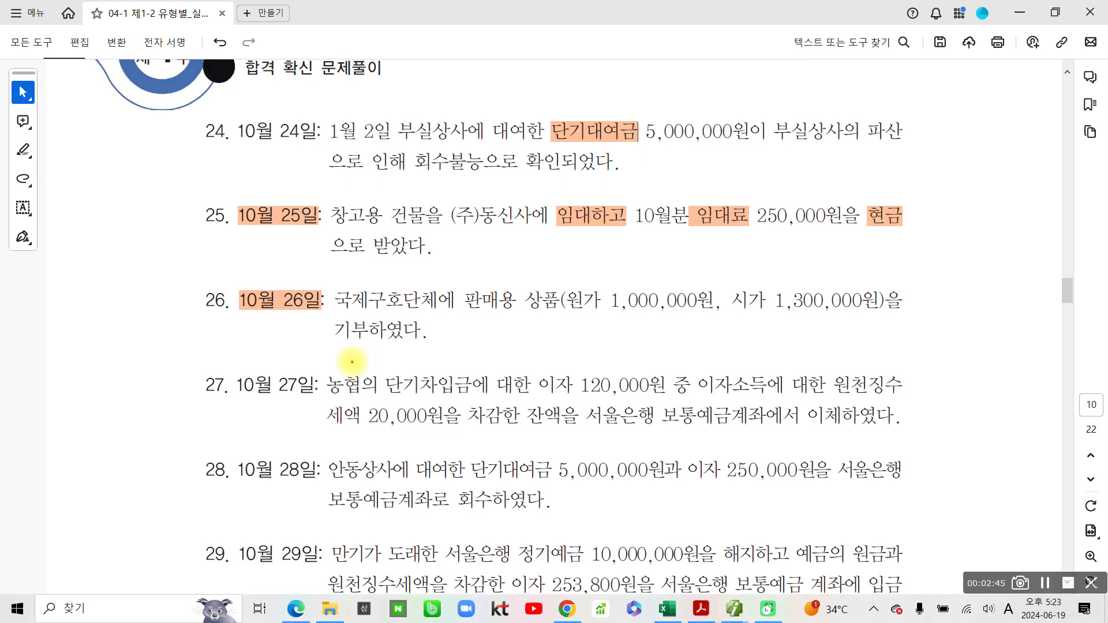
- Mark up problem 26 by circling 판매용 상품 and the 1,000,000 cost, underlining 기부하였다, and writing 대) above the goods
{"action": "mouse_move", "coordinate": [575, 320]}
{"action": "left_mouse_down"}
{"action": "mouse_move", "coordinate": [699, 295]}
{"action": "mouse_move", "coordinate": [606, 328]}
{"action": "left_mouse_up"}
{"action": "left_click_drag", "start_coordinate": [324, 357], "coordinate": [421, 359]}
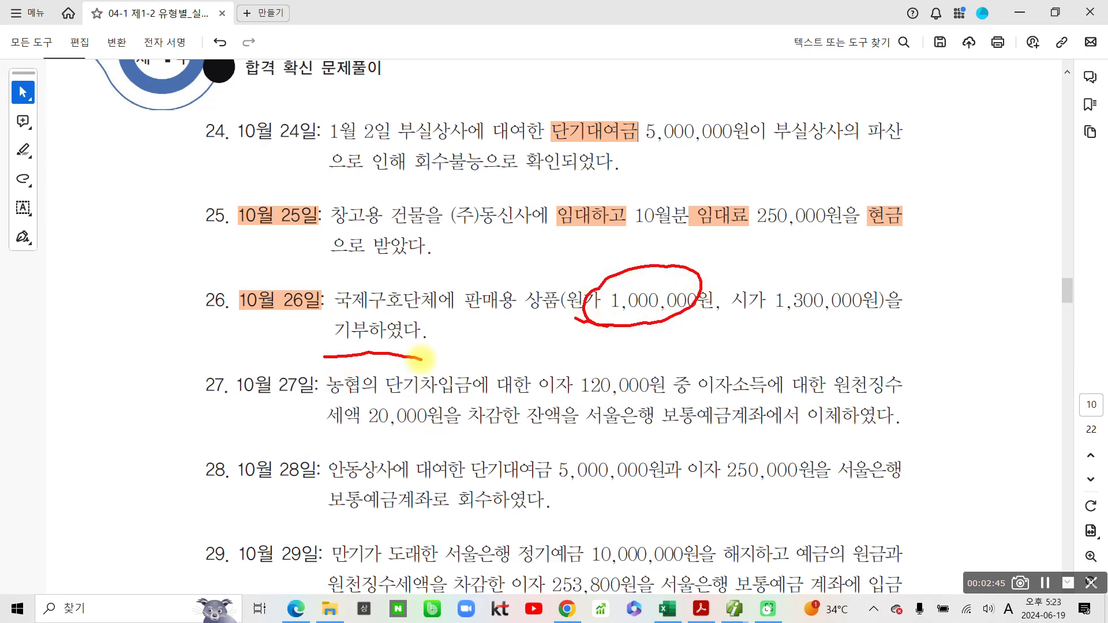
{"action": "mouse_move", "coordinate": [509, 331]}
{"action": "left_mouse_down"}
{"action": "mouse_move", "coordinate": [457, 292]}
{"action": "mouse_move", "coordinate": [538, 344]}
{"action": "left_mouse_up"}
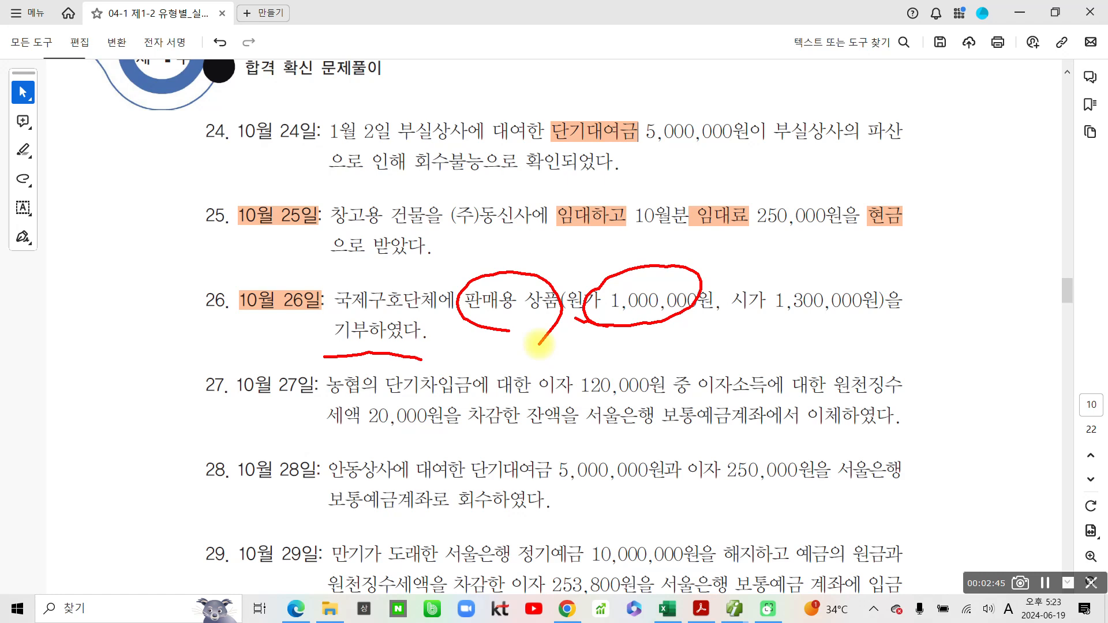
{"action": "left_click_drag", "start_coordinate": [473, 251], "coordinate": [502, 267]}
{"action": "mouse_move", "coordinate": [506, 241]}
{"action": "left_mouse_down"}
{"action": "mouse_move", "coordinate": [511, 283]}
{"action": "mouse_move", "coordinate": [516, 242]}
{"action": "mouse_move", "coordinate": [510, 280]}
{"action": "left_mouse_up"}
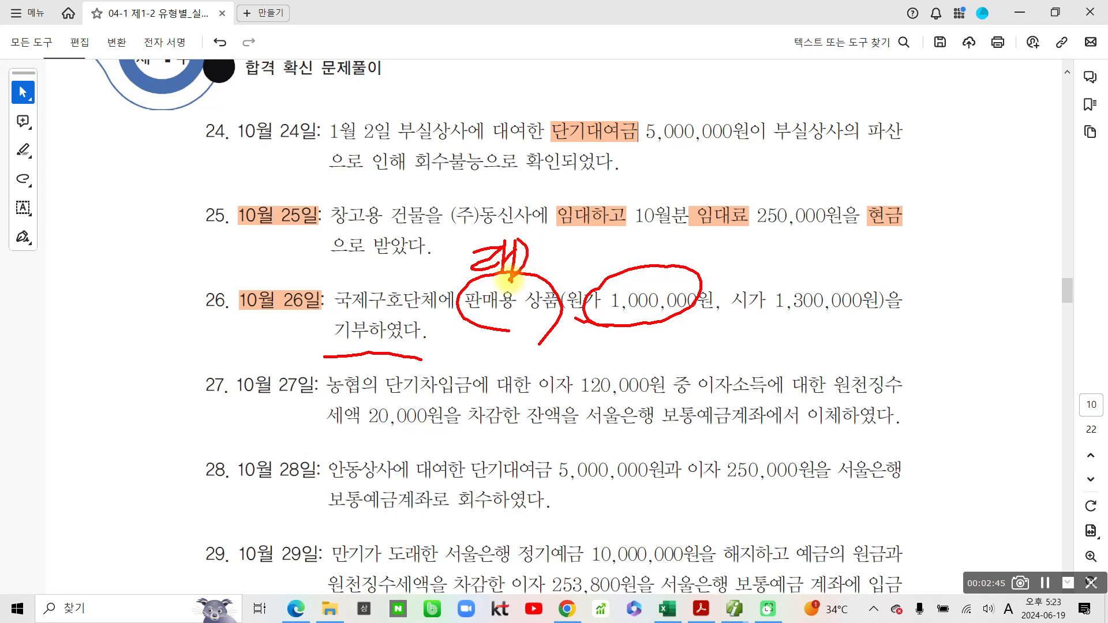
- Handwrite (적요8) above problem 26's market price and underline the circled 1,000,000 cost
{"action": "mouse_move", "coordinate": [734, 235]}
{"action": "left_mouse_down"}
{"action": "mouse_move", "coordinate": [730, 286]}
{"action": "mouse_move", "coordinate": [763, 268]}
{"action": "left_mouse_up"}
{"action": "mouse_move", "coordinate": [771, 252]}
{"action": "left_mouse_down"}
{"action": "mouse_move", "coordinate": [785, 272]}
{"action": "mouse_move", "coordinate": [779, 300]}
{"action": "left_mouse_up"}
{"action": "mouse_move", "coordinate": [799, 231]}
{"action": "left_mouse_down"}
{"action": "mouse_move", "coordinate": [825, 254]}
{"action": "mouse_move", "coordinate": [828, 286]}
{"action": "left_mouse_up"}
{"action": "mouse_move", "coordinate": [854, 248]}
{"action": "left_mouse_down"}
{"action": "mouse_move", "coordinate": [831, 289]}
{"action": "mouse_move", "coordinate": [857, 245]}
{"action": "left_mouse_up"}
{"action": "mouse_move", "coordinate": [880, 233]}
{"action": "left_mouse_down"}
{"action": "mouse_move", "coordinate": [891, 241]}
{"action": "mouse_move", "coordinate": [856, 299]}
{"action": "left_mouse_up"}
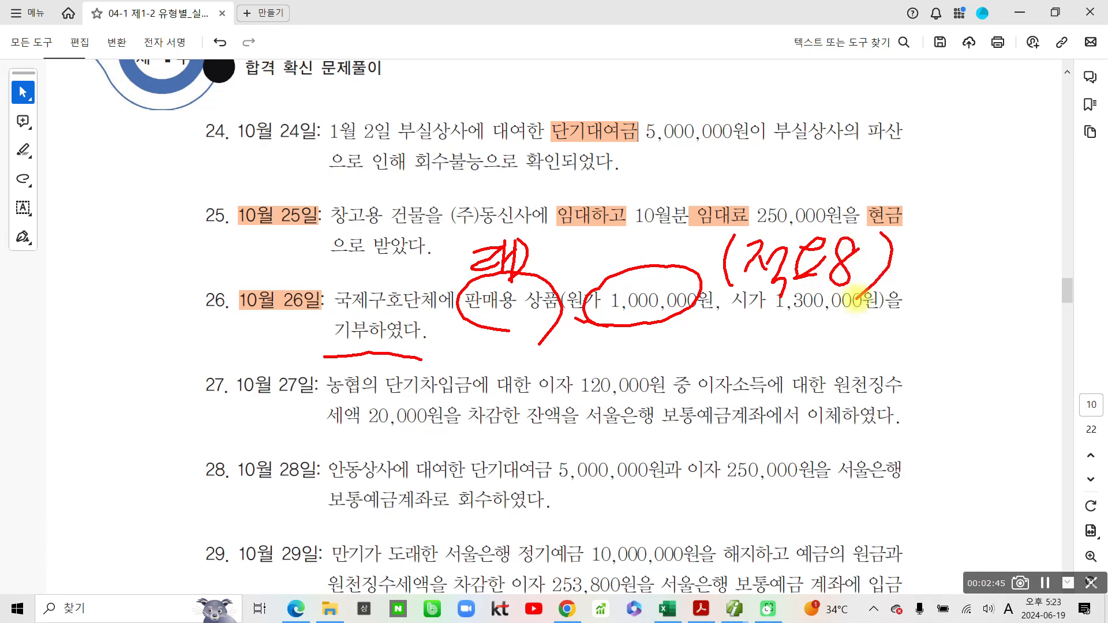
{"action": "mouse_move", "coordinate": [701, 322]}
{"action": "left_mouse_down"}
{"action": "mouse_move", "coordinate": [576, 327]}
{"action": "mouse_move", "coordinate": [707, 330]}
{"action": "left_mouse_up"}
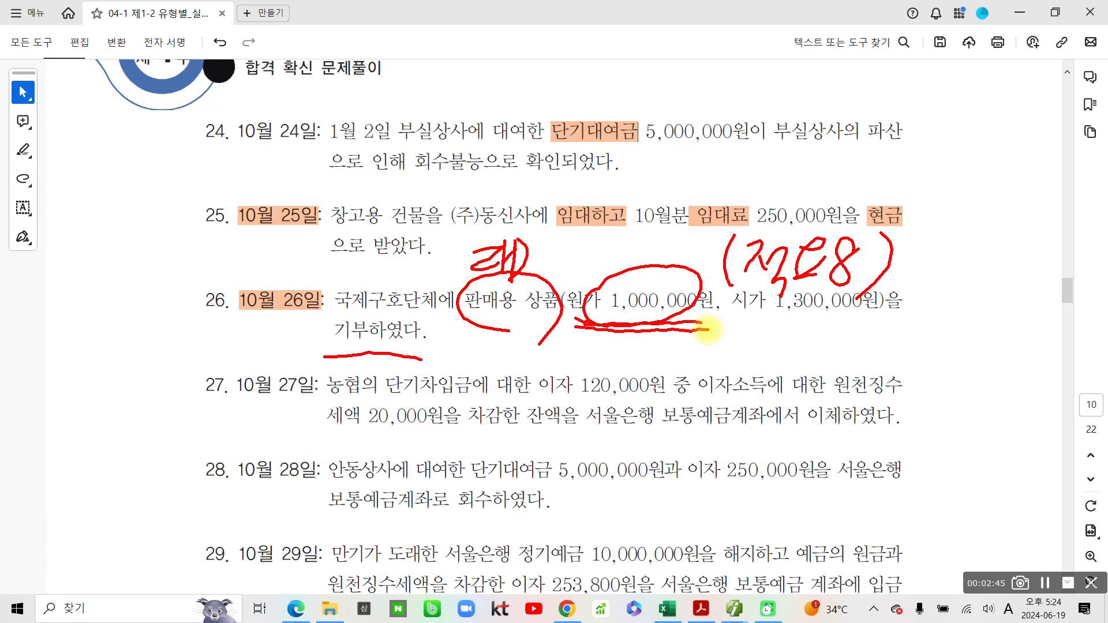
- Handwrite 차) 기부금 beside problem 26, circle 상품 and the (적요8) note, and clear all freehand marks
{"action": "mouse_move", "coordinate": [139, 307]}
{"action": "left_mouse_down"}
{"action": "mouse_move", "coordinate": [158, 317]}
{"action": "mouse_move", "coordinate": [156, 366]}
{"action": "mouse_move", "coordinate": [175, 339]}
{"action": "left_mouse_up"}
{"action": "mouse_move", "coordinate": [175, 284]}
{"action": "left_mouse_down"}
{"action": "mouse_move", "coordinate": [241, 309]}
{"action": "mouse_move", "coordinate": [251, 358]}
{"action": "mouse_move", "coordinate": [303, 322]}
{"action": "mouse_move", "coordinate": [294, 369]}
{"action": "mouse_move", "coordinate": [349, 306]}
{"action": "mouse_move", "coordinate": [326, 346]}
{"action": "mouse_move", "coordinate": [359, 355]}
{"action": "left_mouse_up"}
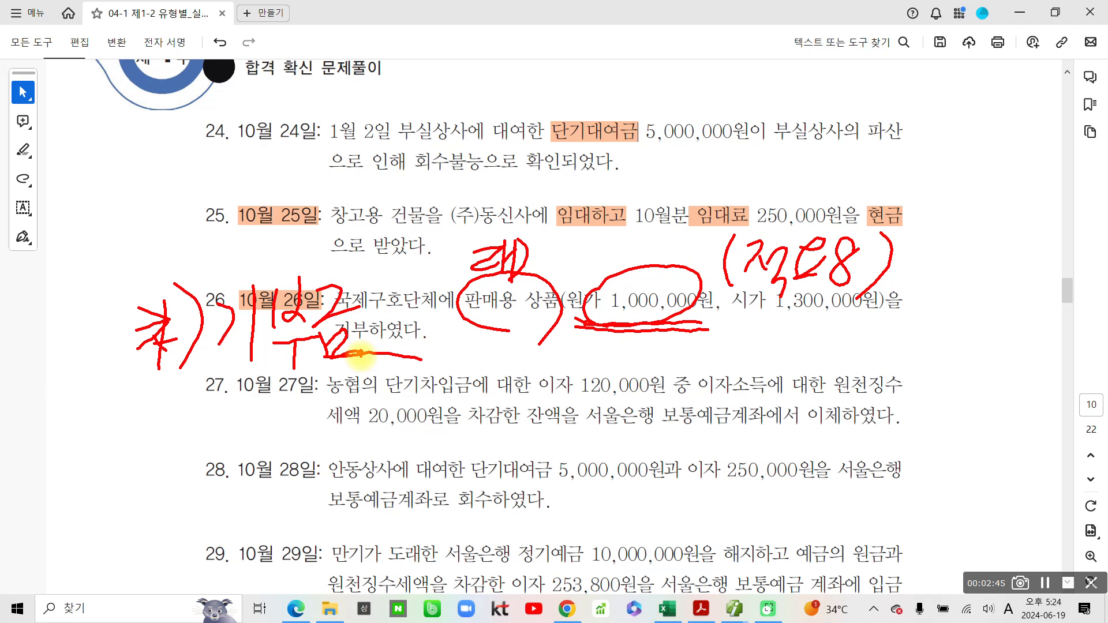
{"action": "left_click_drag", "start_coordinate": [516, 306], "coordinate": [551, 326]}
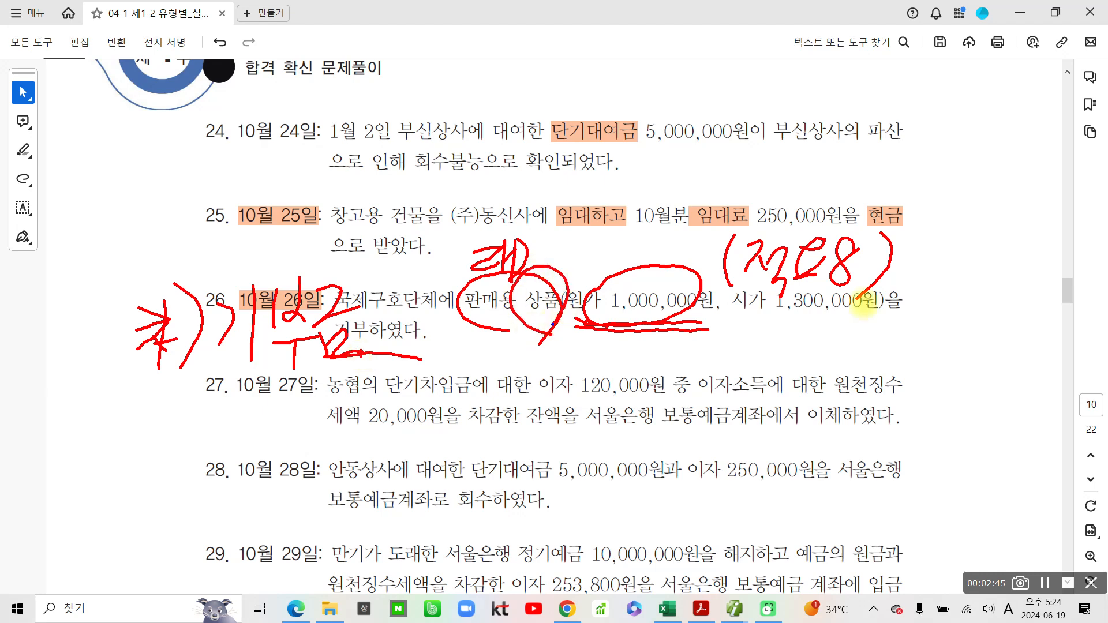
{"action": "left_click_drag", "start_coordinate": [860, 307], "coordinate": [857, 312]}
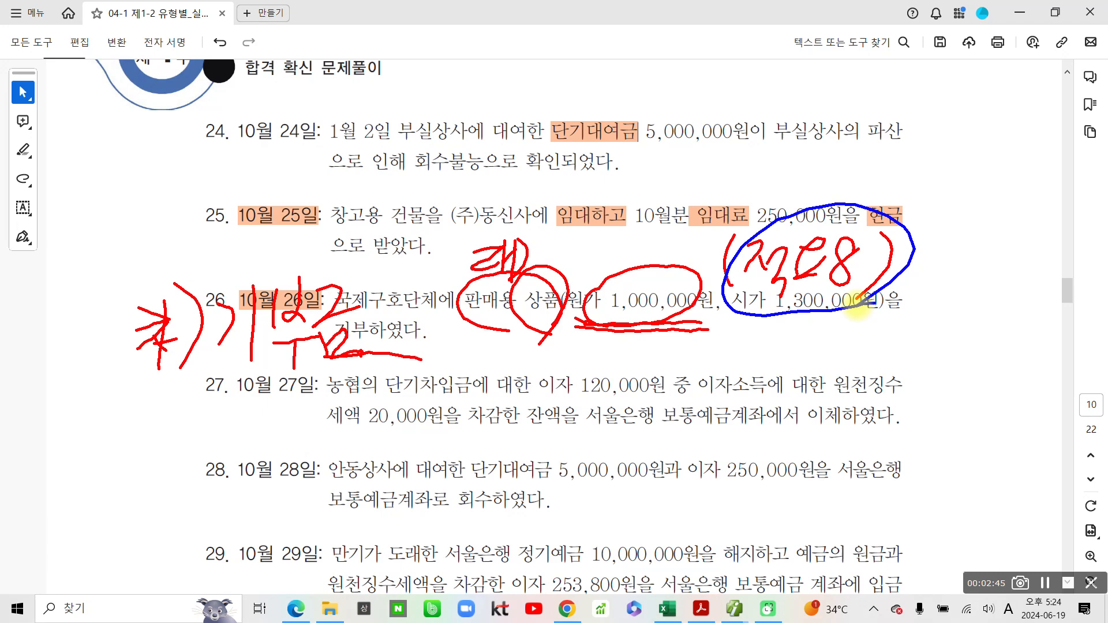
{"action": "key", "text": "Escape"}
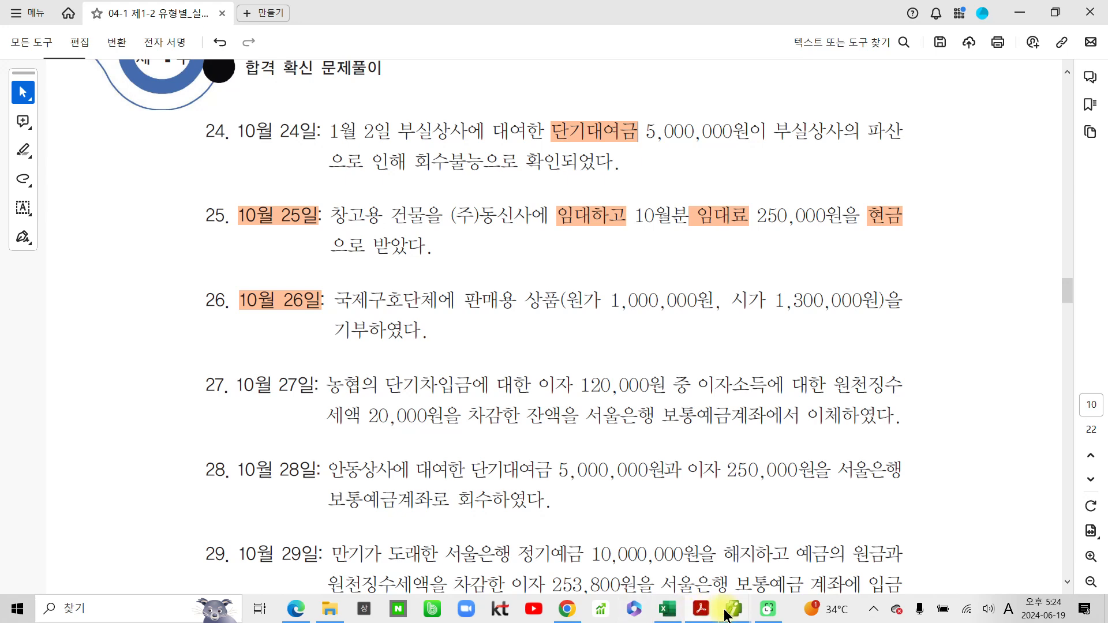
- Switch to the accounting program, load the October 26 vouchers, and start a debit (차변) line on the empty row
{"action": "mouse_move", "coordinate": [704, 595]}
{"action": "left_click", "coordinate": [646, 562]}
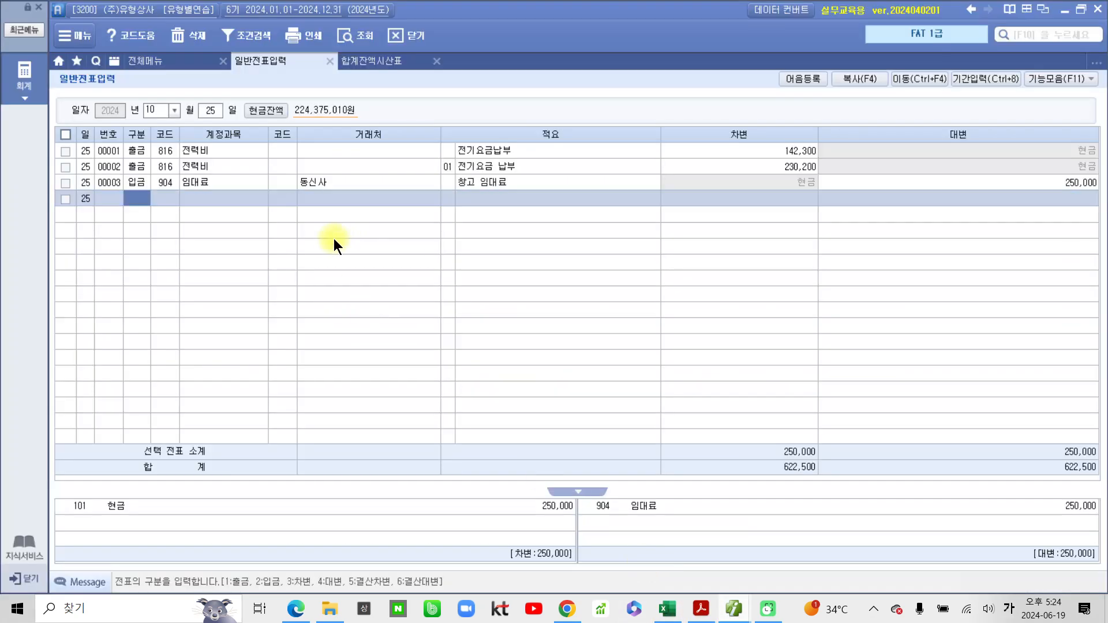
{"action": "left_click", "coordinate": [210, 111]}
{"action": "type", "text": "26"}
{"action": "key", "text": "Return"}
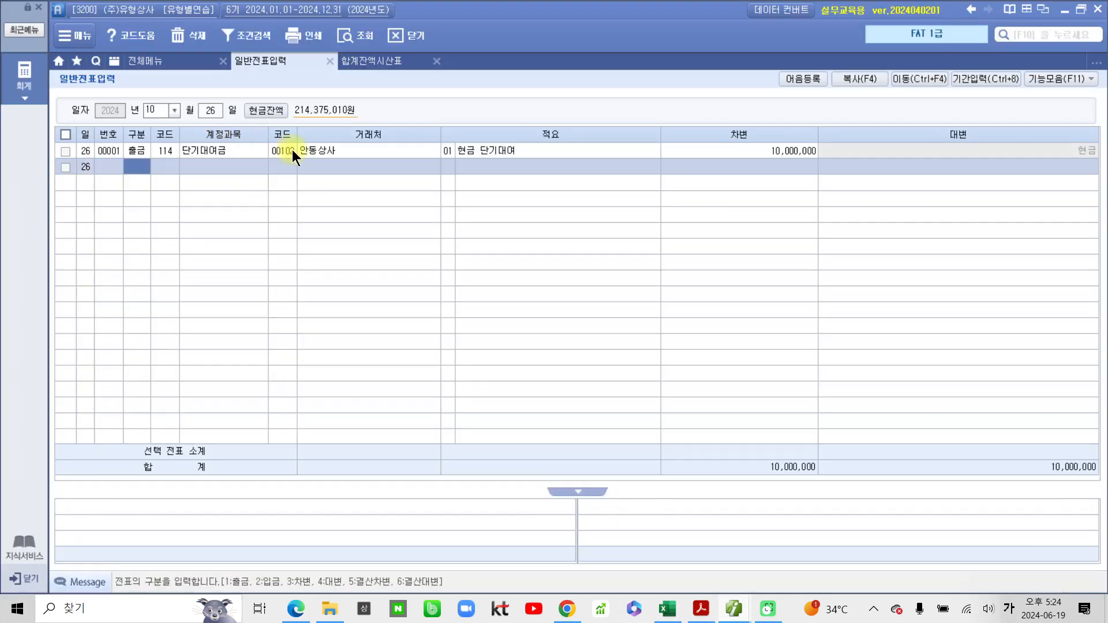
{"action": "type", "text": "3"}
{"action": "key", "text": "Return"}
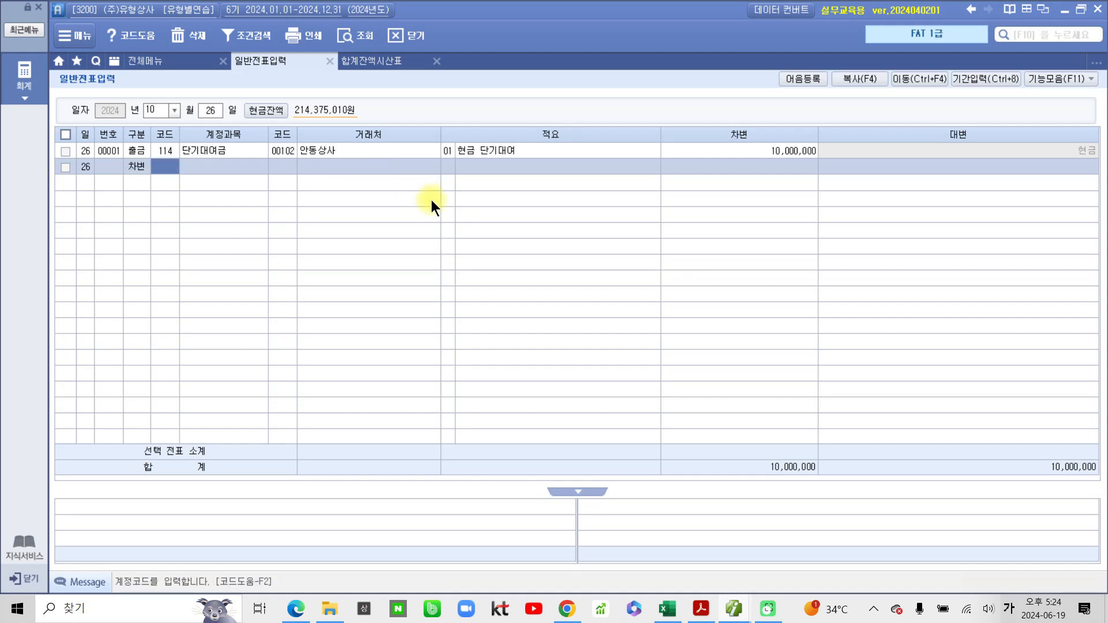
- Set the debit line's account to 933 기부금 and its customer name to 국제구호단체
{"action": "type", "text": "기부"}
{"action": "key", "text": "Return"}
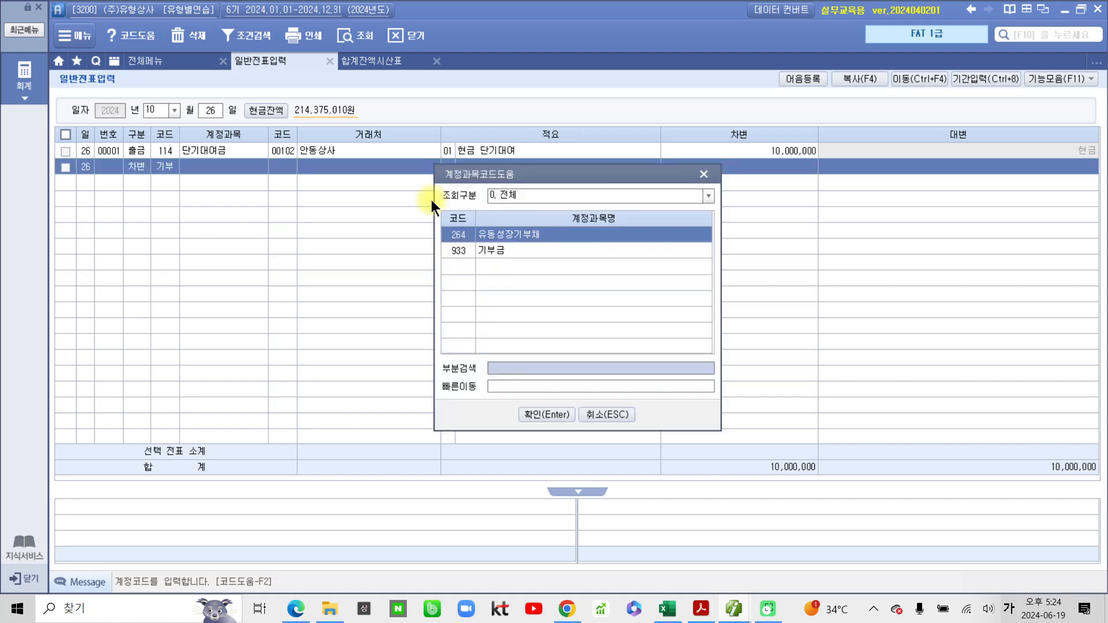
{"action": "key", "text": "Down"}
{"action": "key", "text": "Return"}
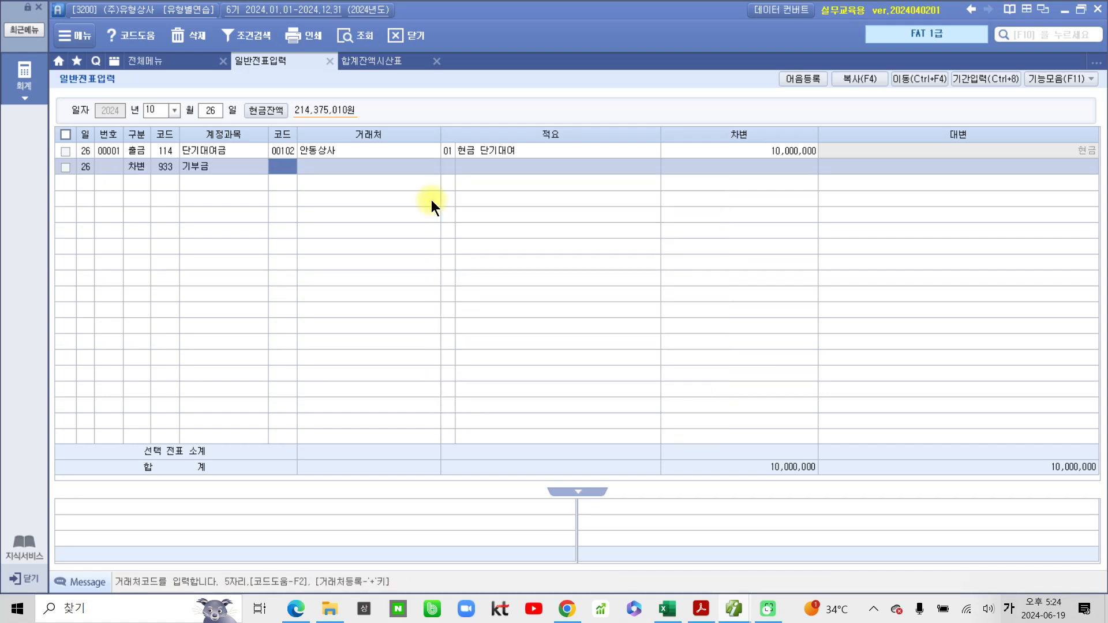
{"action": "key", "text": "Return"}
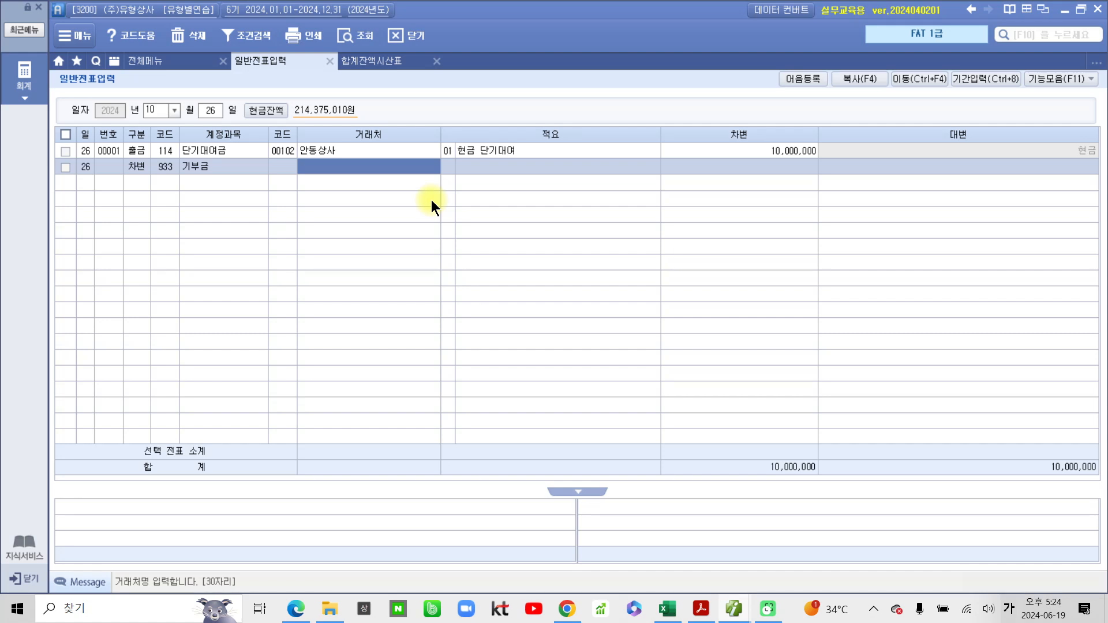
{"action": "type", "text": "국ㅈ"}
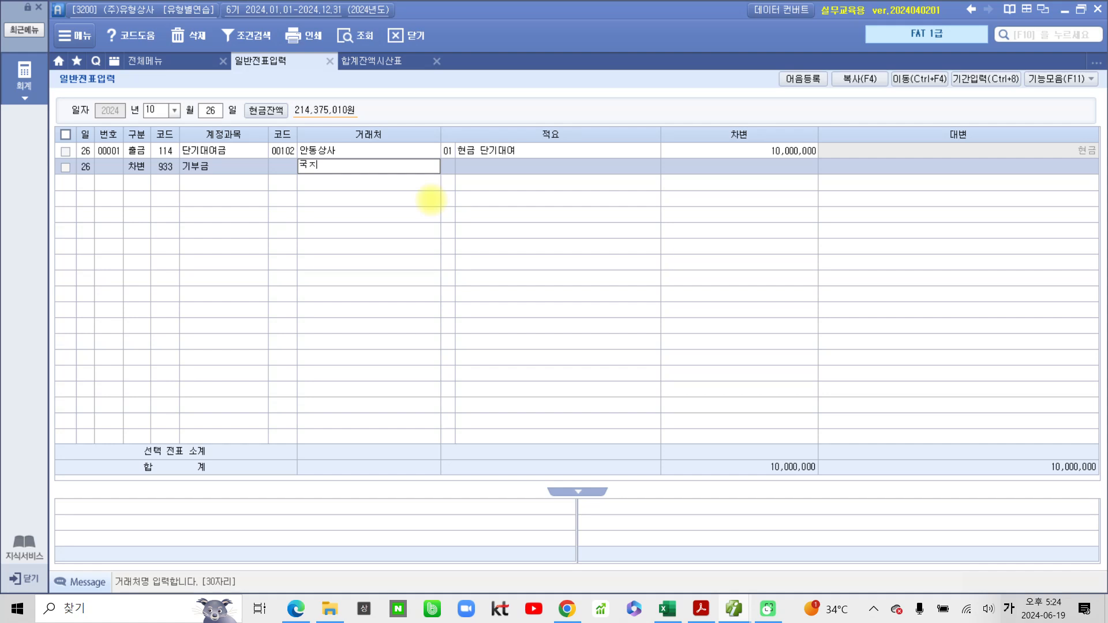
{"action": "type", "text": "제구호단체"}
{"action": "key", "text": "Return"}
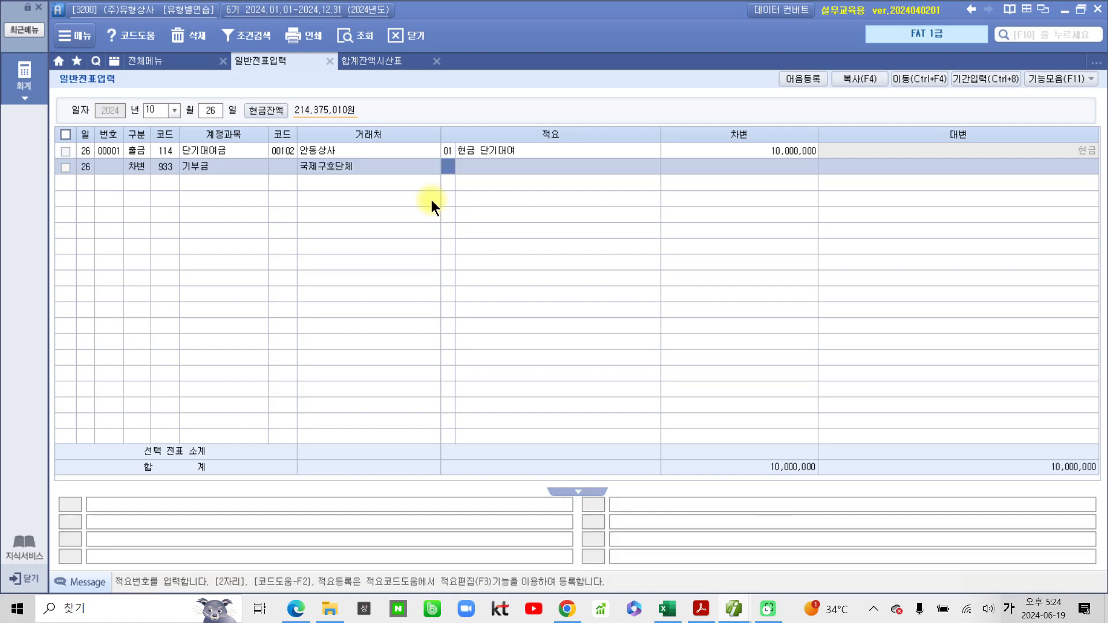
- Enter 상품기부 as the debit line's description and 1,000,000 as its debit amount, leaving the summary code empty
{"action": "key", "text": "Return"}
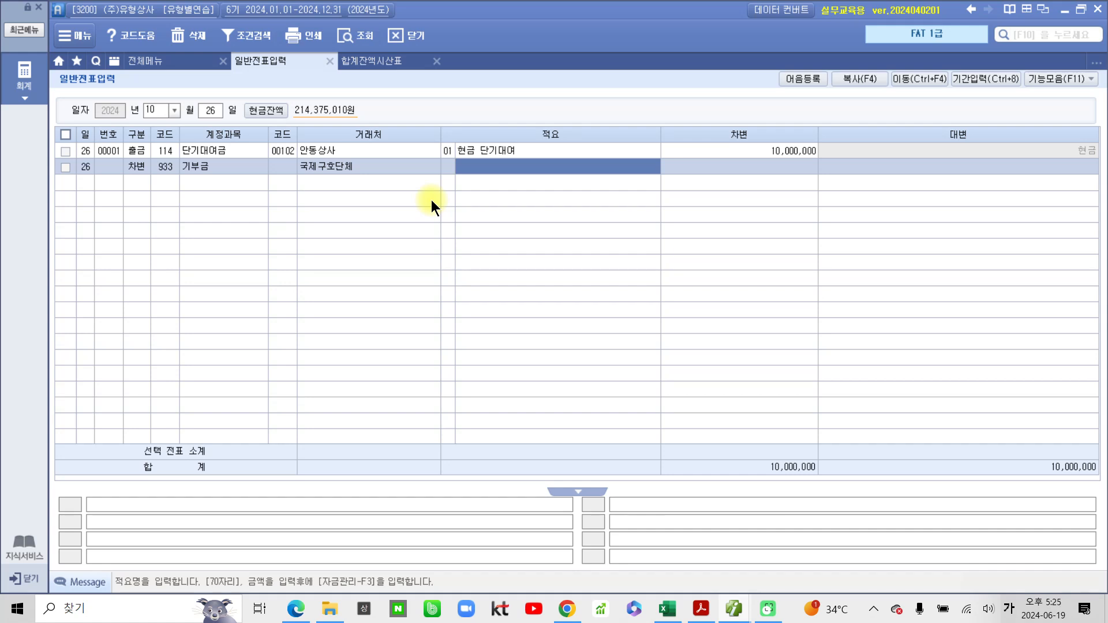
{"action": "type", "text": "상"}
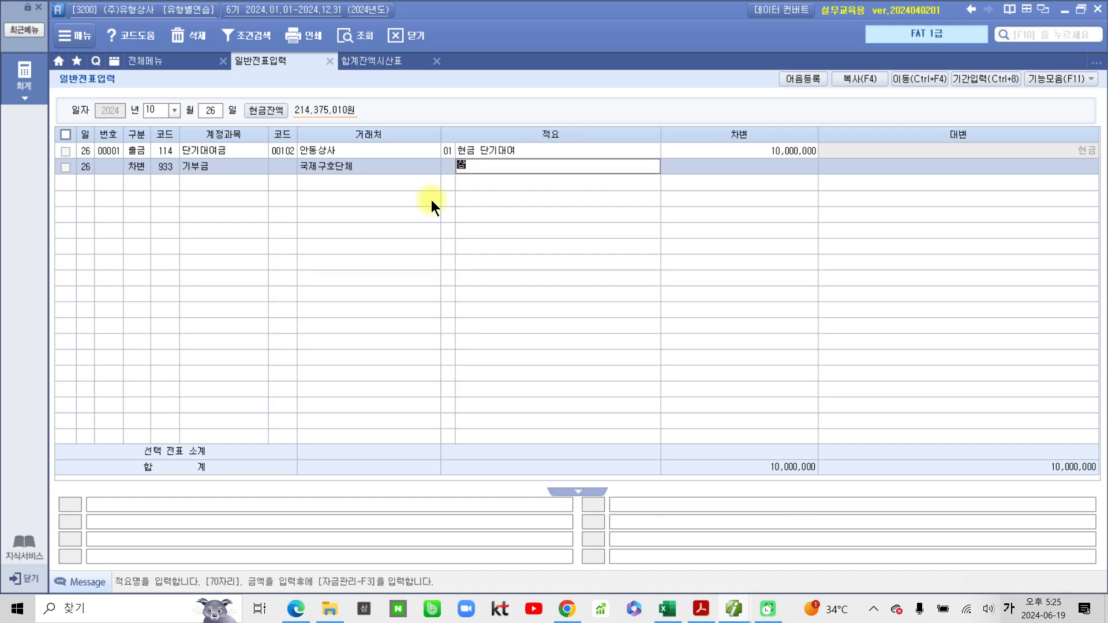
{"action": "type", "text": "품기부"}
{"action": "key", "text": "Return"}
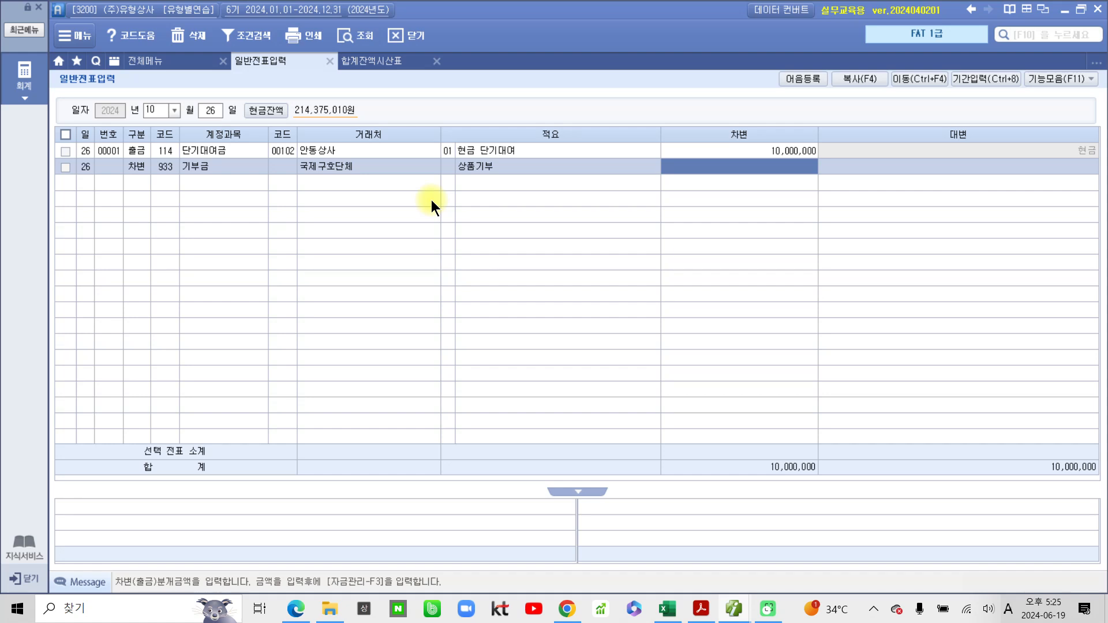
{"action": "type", "text": "1"}
{"action": "key", "text": "plus"}
{"action": "key", "text": "plus"}
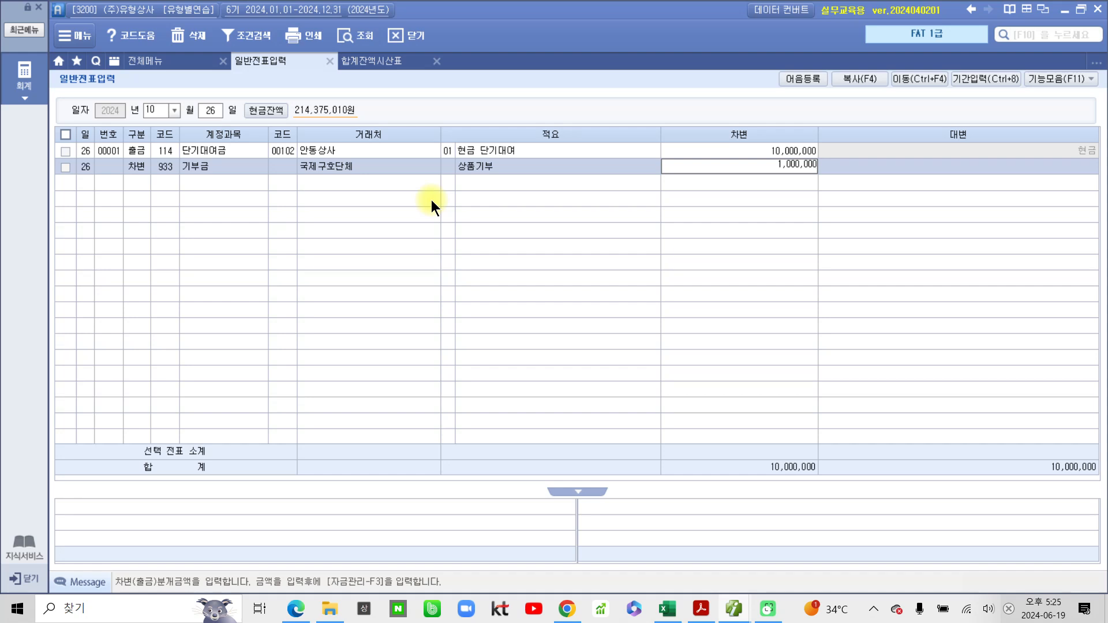
{"action": "key", "text": "Return"}
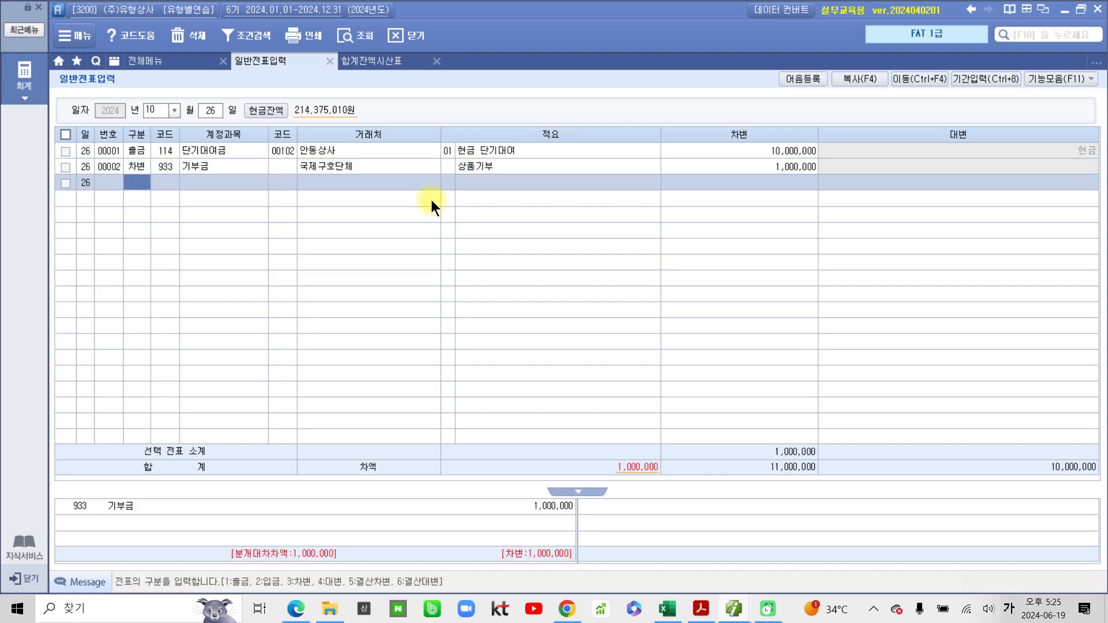
- Add a credit (대변) line for October 26 with account 146 상품 and customer 국제구호단체
{"action": "type", "text": "4상품"}
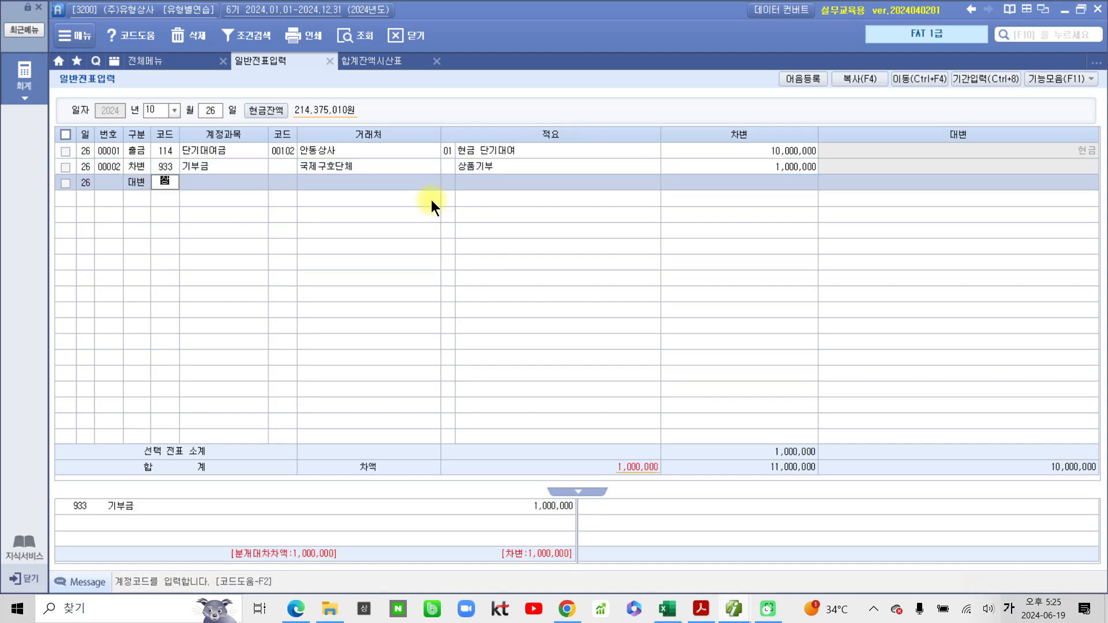
{"action": "key", "text": "Return"}
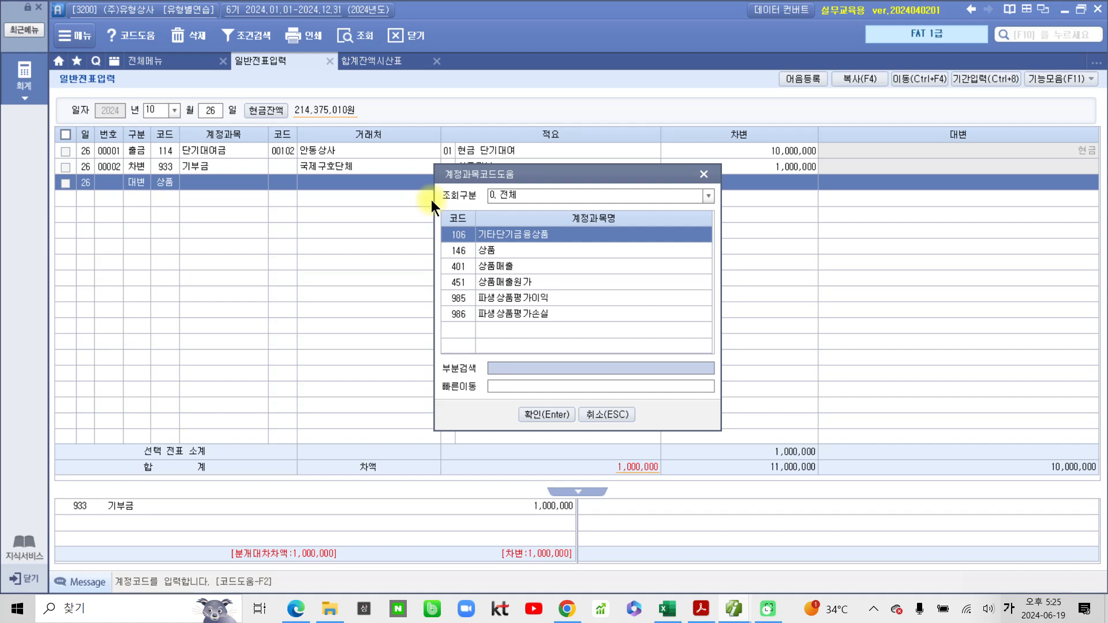
{"action": "key", "text": "Down"}
{"action": "key", "text": "Return"}
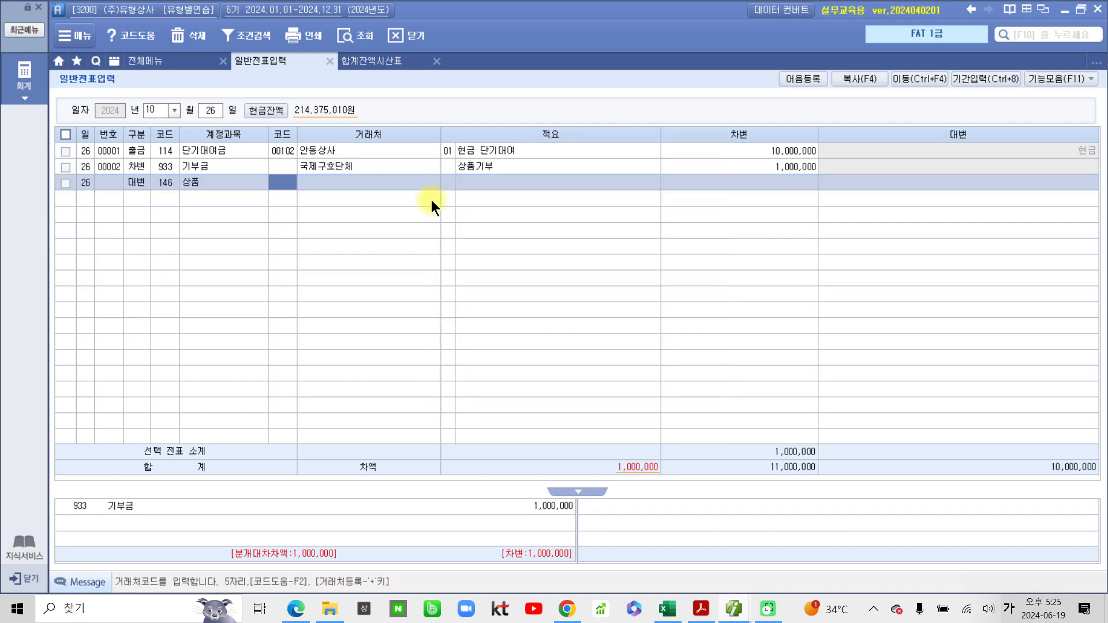
{"action": "key", "text": "Return"}
{"action": "key", "text": "Return"}
{"action": "key", "text": "Return"}
{"action": "key", "text": "Return"}
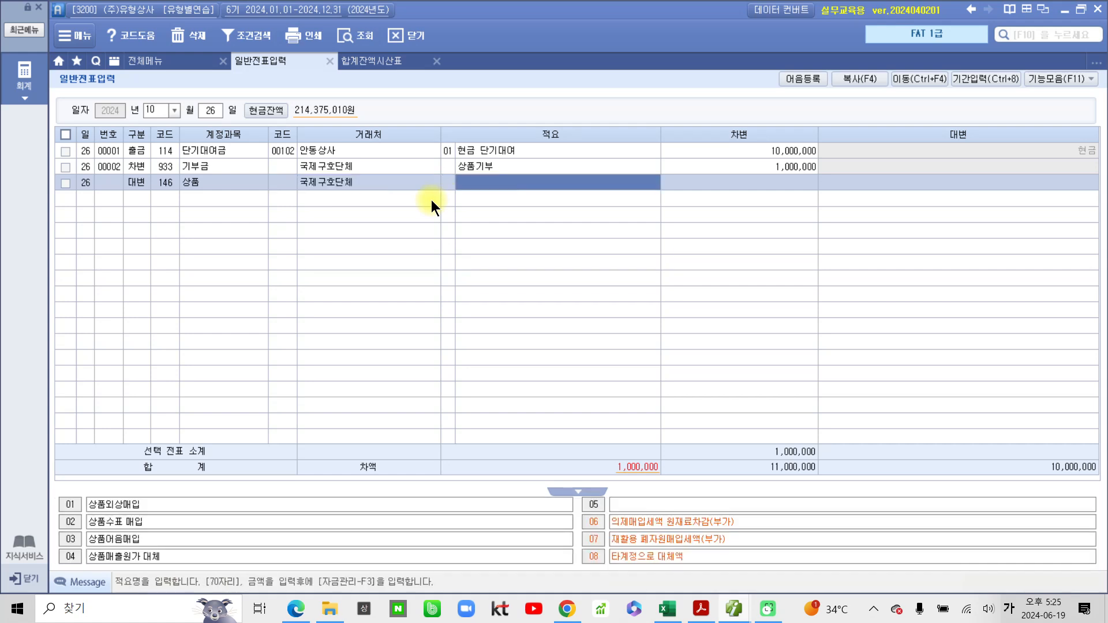
- Set the credit line's summary to code 08 타계정으로 대체액, then box the code and underline its description with the screen pen
{"action": "key", "text": "Left"}
{"action": "key", "text": "Left"}
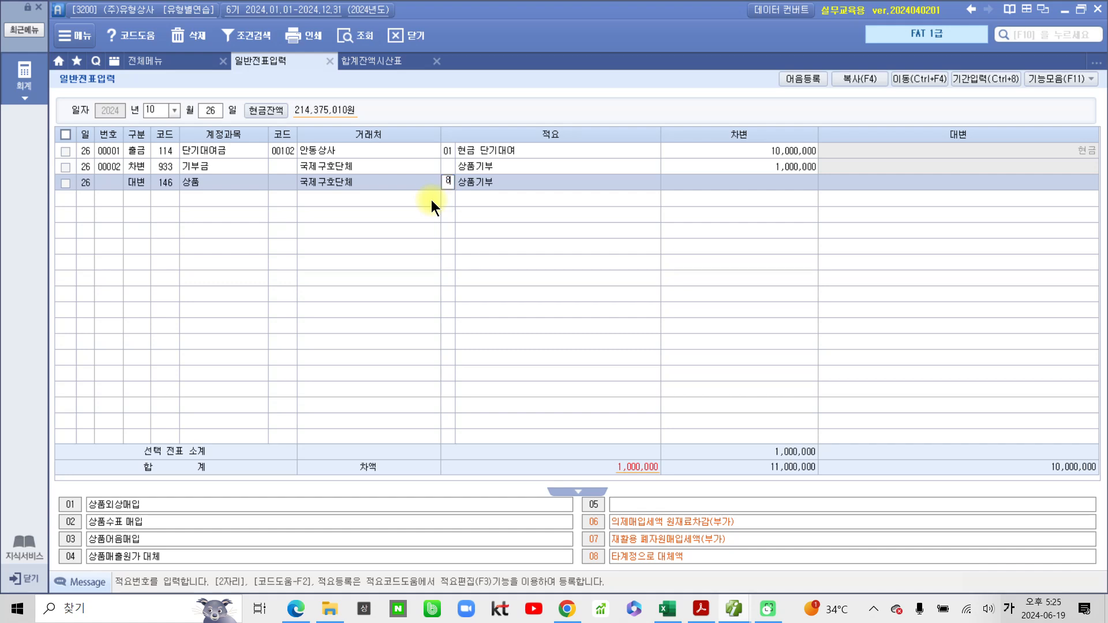
{"action": "key", "text": "Return"}
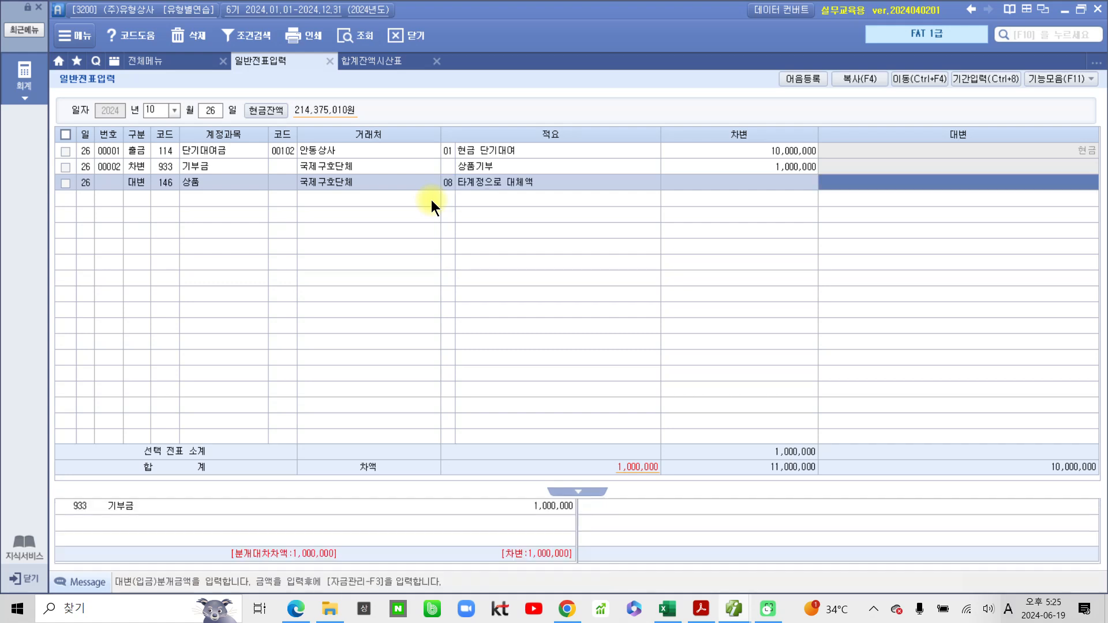
{"action": "left_click", "coordinate": [448, 182]}
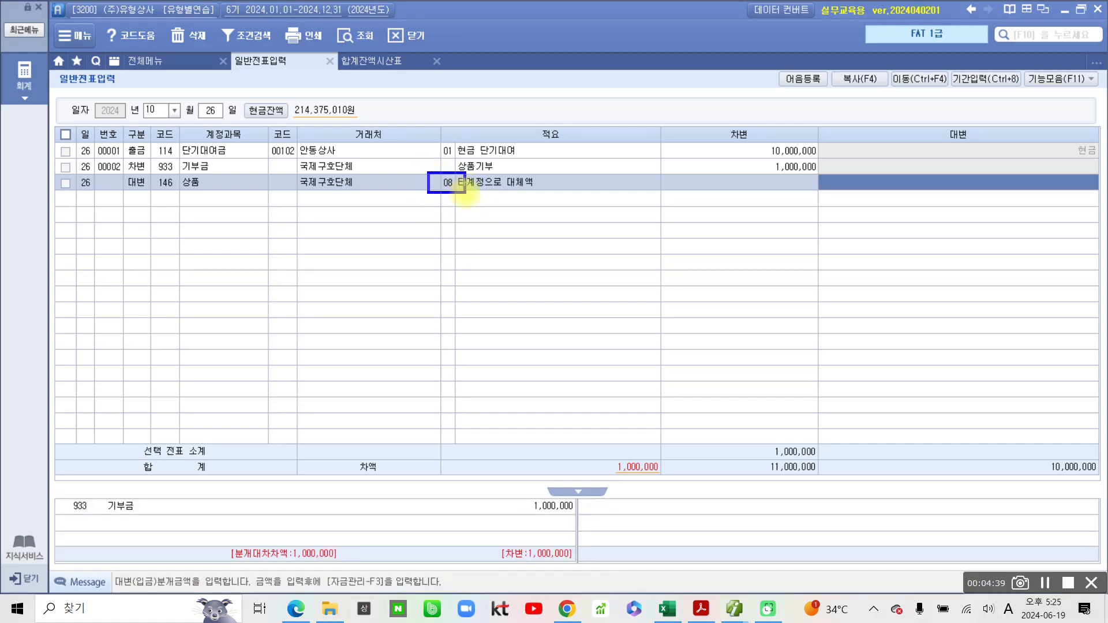
{"action": "left_click_drag", "start_coordinate": [466, 192], "coordinate": [546, 194]}
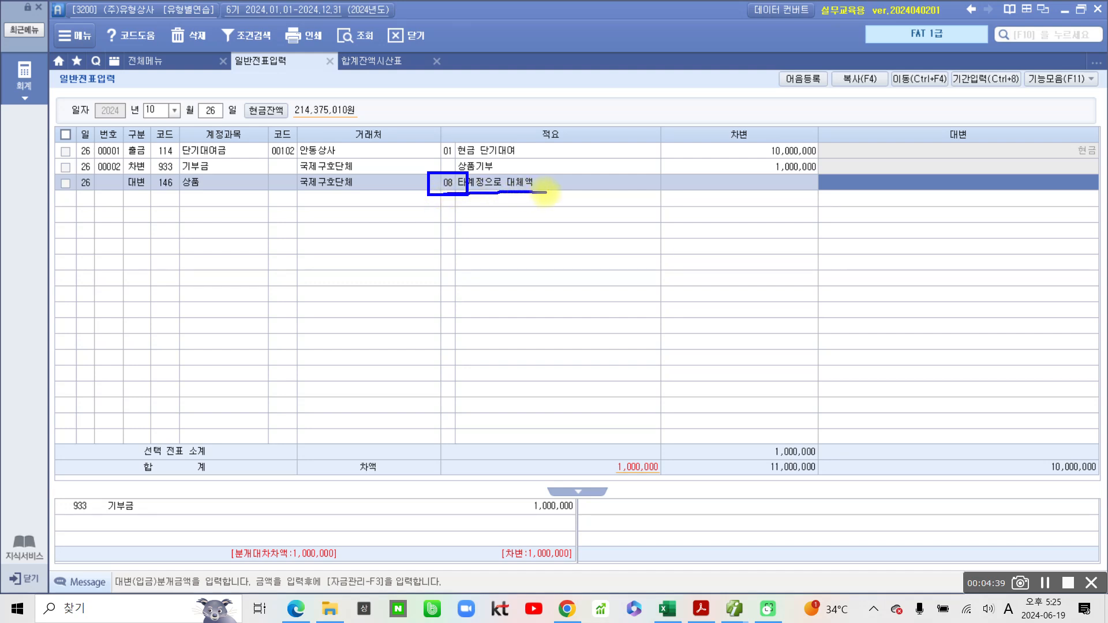
- Enter 1,000,000 as the 상품 line's credit amount and select the completed donation voucher
{"action": "left_click", "coordinate": [834, 185]}
{"action": "type", "text": "1000000"}
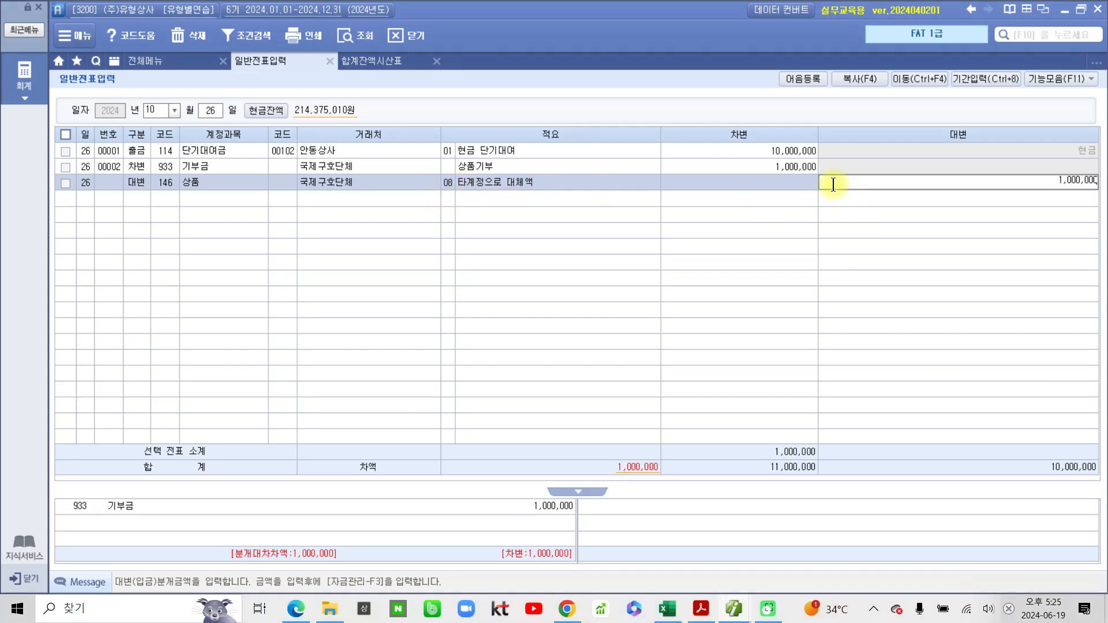
{"action": "key", "text": "Return"}
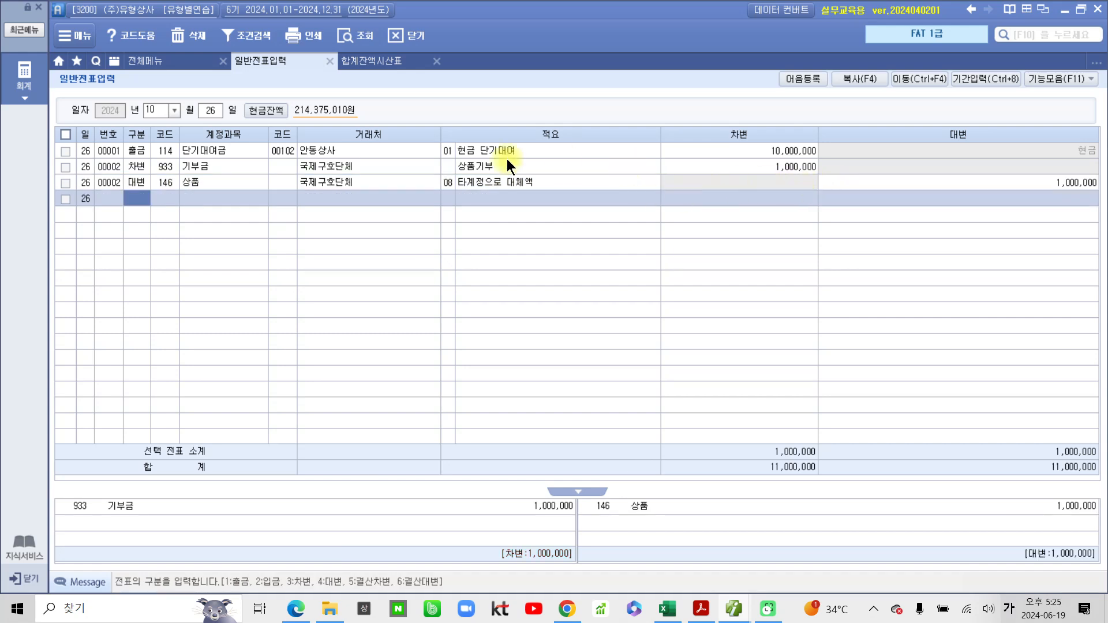
{"action": "left_click", "coordinate": [221, 181]}
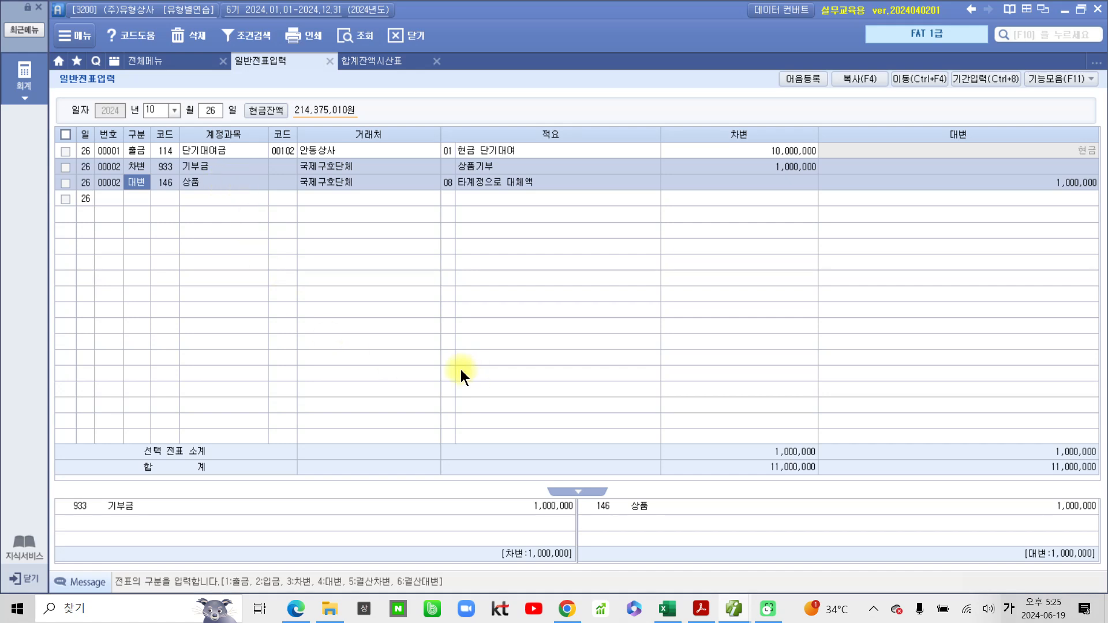
- Switch to the PDF in Acrobat and highlight 원가 1,000,000원 in problem 26
{"action": "left_click", "coordinate": [704, 609]}
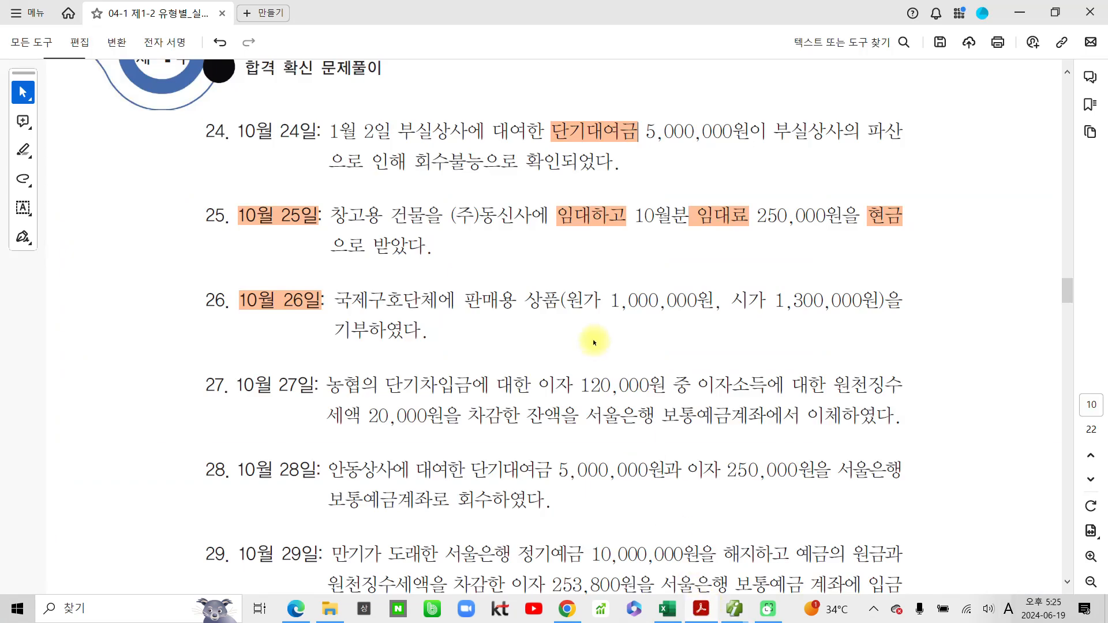
{"action": "scroll", "coordinate": [516, 363], "scroll_direction": "down", "scroll_amount": 2}
{"action": "scroll", "coordinate": [515, 363], "scroll_direction": "down", "scroll_amount": 2}
{"action": "left_click_drag", "start_coordinate": [567, 189], "coordinate": [690, 197]}
{"action": "left_click", "coordinate": [718, 217]}
{"action": "scroll", "coordinate": [338, 309], "scroll_direction": "down", "scroll_amount": 2}
{"action": "scroll", "coordinate": [337, 308], "scroll_direction": "up", "scroll_amount": 2}
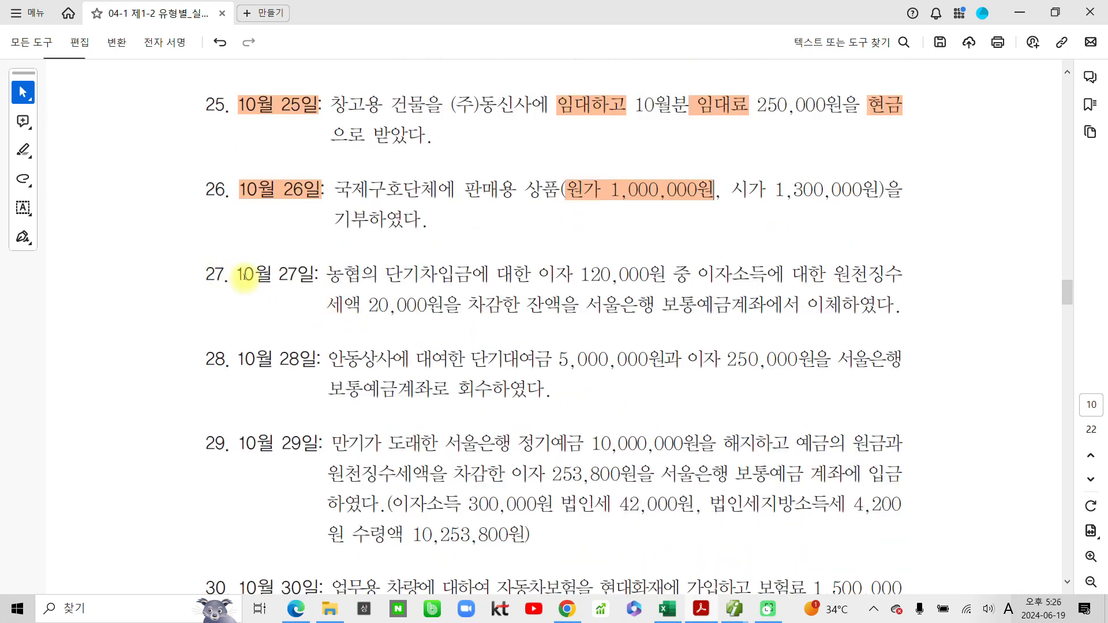
- Highlight 10월 27일, 보통예금 and 세액 20,000원을 in problem 27
{"action": "left_click_drag", "start_coordinate": [238, 274], "coordinate": [317, 276]}
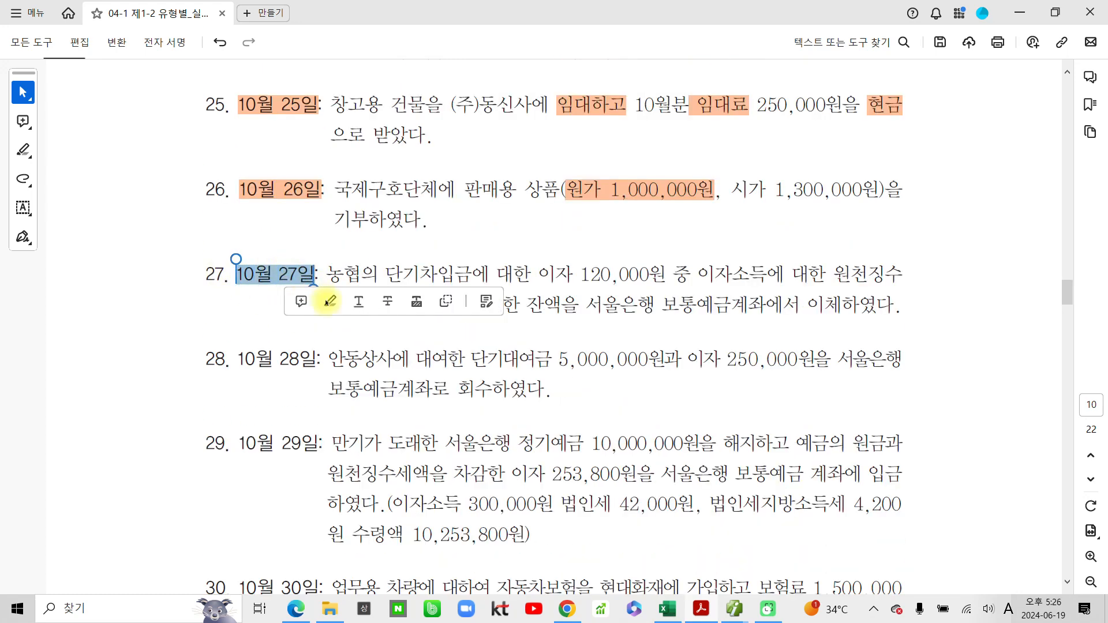
{"action": "left_click", "coordinate": [327, 300]}
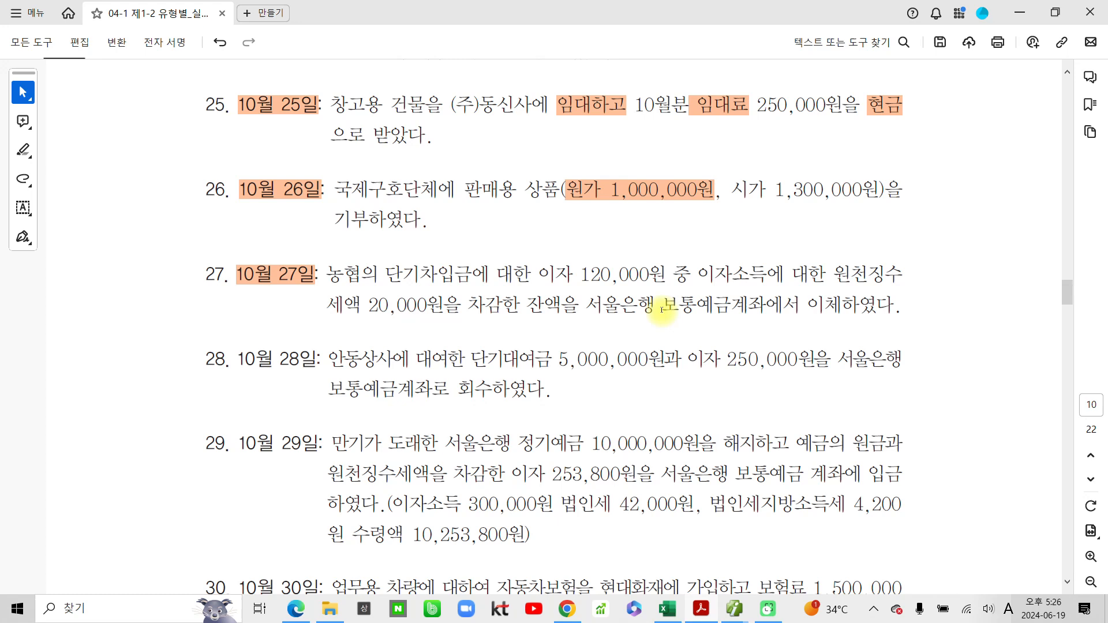
{"action": "left_click_drag", "start_coordinate": [661, 304], "coordinate": [728, 305]}
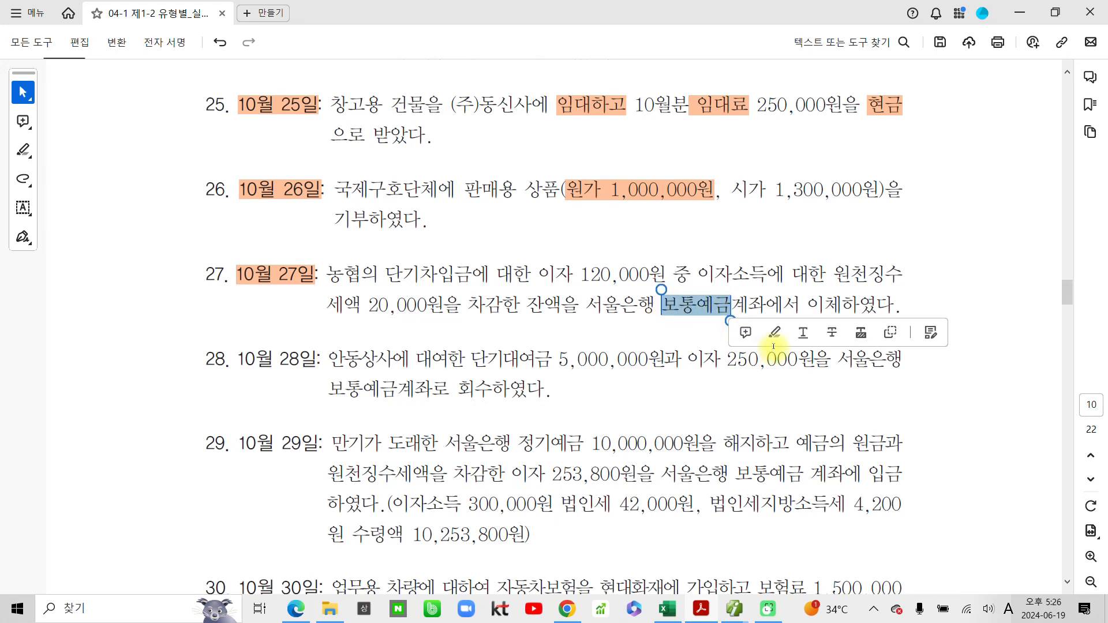
{"action": "left_click", "coordinate": [774, 335]}
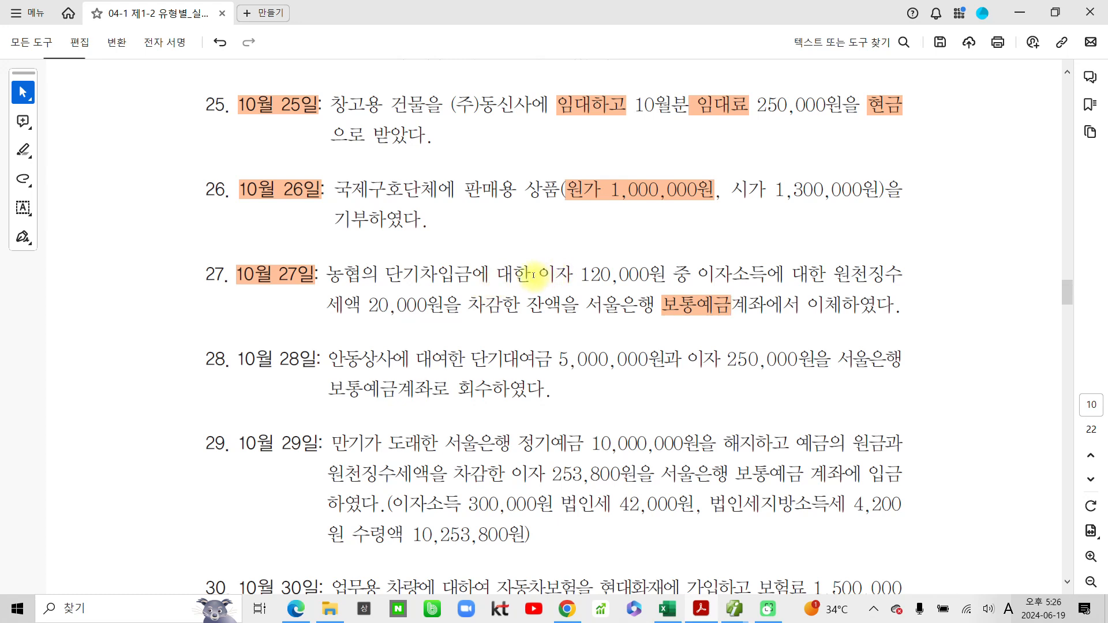
{"action": "left_click_drag", "start_coordinate": [338, 306], "coordinate": [462, 306]}
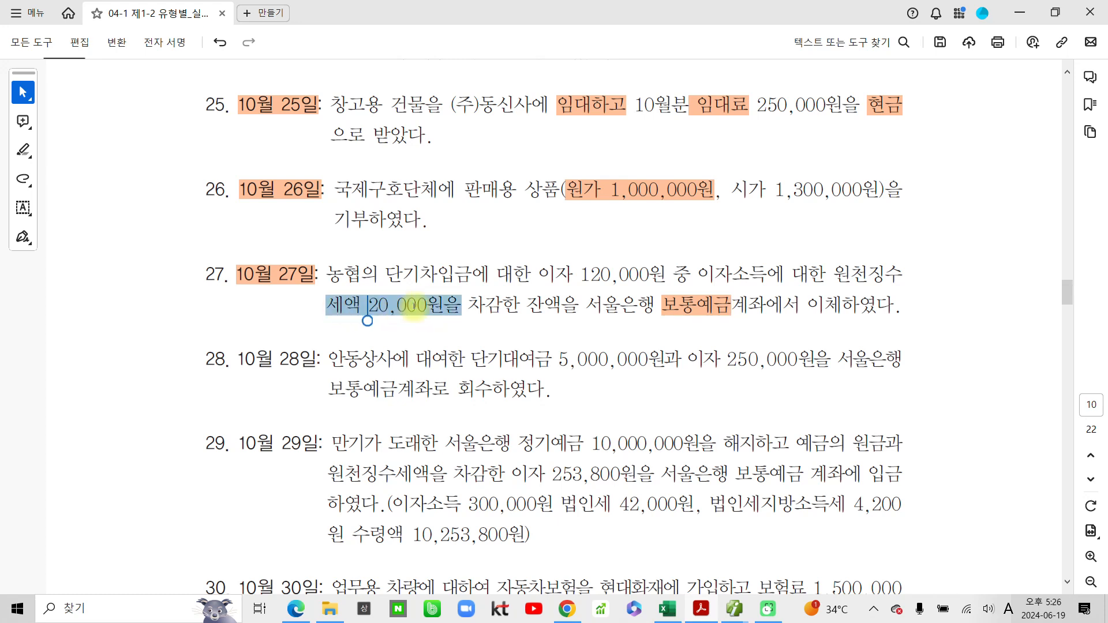
{"action": "left_click", "coordinate": [470, 334]}
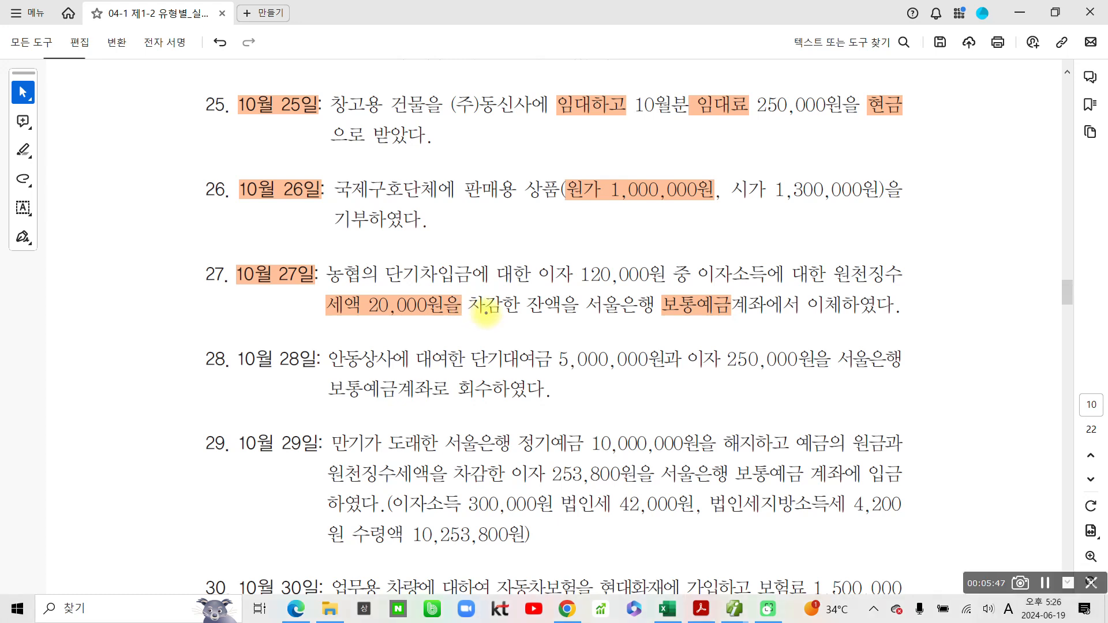
- Handwrite 대) and 100,000 below problem 27's 보통예금계좌 and underline the 20,000 withholding tax
{"action": "mouse_move", "coordinate": [606, 322]}
{"action": "left_mouse_down"}
{"action": "mouse_move", "coordinate": [645, 335]}
{"action": "mouse_move", "coordinate": [649, 353]}
{"action": "left_mouse_up"}
{"action": "left_click_drag", "start_coordinate": [664, 312], "coordinate": [654, 365]}
{"action": "mouse_move", "coordinate": [760, 316]}
{"action": "left_mouse_down"}
{"action": "mouse_move", "coordinate": [761, 337]}
{"action": "mouse_move", "coordinate": [811, 323]}
{"action": "left_mouse_up"}
{"action": "mouse_move", "coordinate": [817, 343]}
{"action": "left_mouse_down"}
{"action": "mouse_move", "coordinate": [815, 353]}
{"action": "mouse_move", "coordinate": [850, 330]}
{"action": "mouse_move", "coordinate": [889, 333]}
{"action": "left_mouse_up"}
{"action": "left_click_drag", "start_coordinate": [366, 326], "coordinate": [428, 326]}
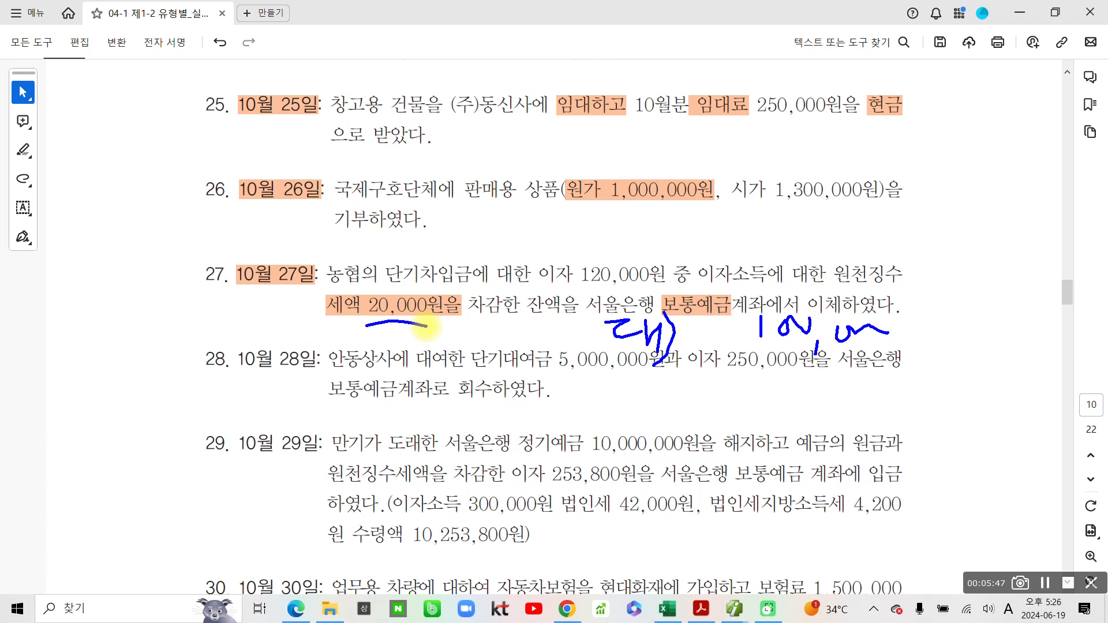
- Handwrite 대) 예수금 beside problem 27's 세액 20,000원
{"action": "left_click_drag", "start_coordinate": [136, 293], "coordinate": [173, 321]}
{"action": "left_click_drag", "start_coordinate": [175, 282], "coordinate": [168, 346]}
{"action": "left_click_drag", "start_coordinate": [221, 293], "coordinate": [238, 305]}
{"action": "mouse_move", "coordinate": [239, 288]}
{"action": "left_mouse_down"}
{"action": "mouse_move", "coordinate": [248, 329]}
{"action": "mouse_move", "coordinate": [280, 297]}
{"action": "mouse_move", "coordinate": [299, 299]}
{"action": "left_mouse_up"}
{"action": "left_click_drag", "start_coordinate": [269, 302], "coordinate": [269, 335]}
{"action": "left_click_drag", "start_coordinate": [289, 281], "coordinate": [307, 298]}
{"action": "mouse_move", "coordinate": [285, 309]}
{"action": "left_mouse_down"}
{"action": "mouse_move", "coordinate": [321, 306]}
{"action": "mouse_move", "coordinate": [304, 333]}
{"action": "left_mouse_up"}
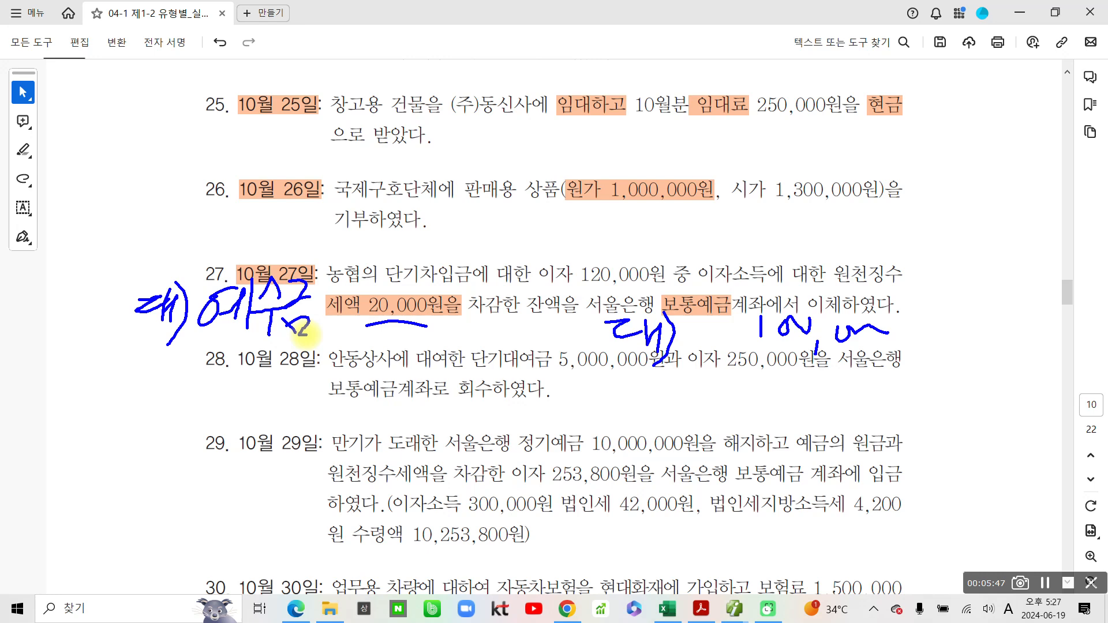
- Handwrite 차) 이자비용 above problem 27 and box 이자 120,000원
{"action": "mouse_move", "coordinate": [527, 249]}
{"action": "left_mouse_down"}
{"action": "mouse_move", "coordinate": [523, 292]}
{"action": "mouse_move", "coordinate": [663, 289]}
{"action": "mouse_move", "coordinate": [583, 250]}
{"action": "mouse_move", "coordinate": [525, 248]}
{"action": "mouse_move", "coordinate": [541, 219]}
{"action": "mouse_move", "coordinate": [558, 248]}
{"action": "mouse_move", "coordinate": [590, 239]}
{"action": "left_mouse_up"}
{"action": "mouse_move", "coordinate": [600, 207]}
{"action": "left_mouse_down"}
{"action": "mouse_move", "coordinate": [602, 247]}
{"action": "mouse_move", "coordinate": [613, 231]}
{"action": "left_mouse_up"}
{"action": "mouse_move", "coordinate": [622, 207]}
{"action": "left_mouse_down"}
{"action": "mouse_move", "coordinate": [623, 253]}
{"action": "mouse_move", "coordinate": [646, 254]}
{"action": "left_mouse_up"}
{"action": "mouse_move", "coordinate": [678, 198]}
{"action": "left_mouse_down"}
{"action": "mouse_move", "coordinate": [669, 228]}
{"action": "mouse_move", "coordinate": [702, 231]}
{"action": "mouse_move", "coordinate": [681, 245]}
{"action": "left_mouse_up"}
{"action": "left_click_drag", "start_coordinate": [470, 194], "coordinate": [482, 229]}
{"action": "left_click_drag", "start_coordinate": [462, 234], "coordinate": [439, 254]}
{"action": "left_click_drag", "start_coordinate": [465, 237], "coordinate": [488, 260]}
{"action": "mouse_move", "coordinate": [476, 208]}
{"action": "left_mouse_down"}
{"action": "mouse_move", "coordinate": [472, 254]}
{"action": "mouse_move", "coordinate": [491, 236]}
{"action": "mouse_move", "coordinate": [462, 276]}
{"action": "left_mouse_up"}
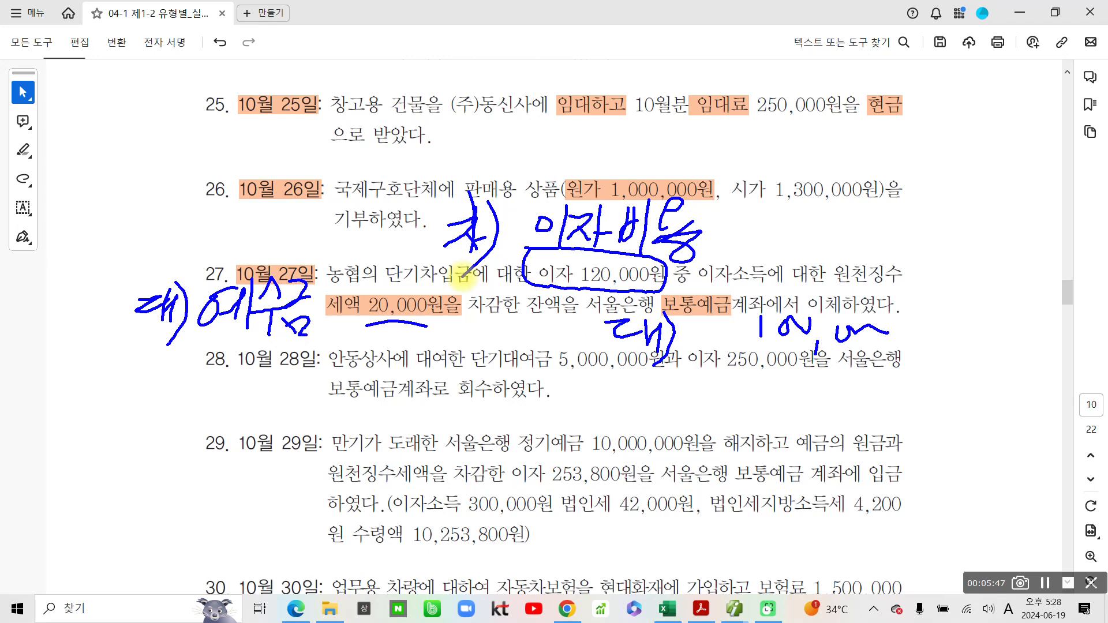
- Underline problem 27's 20,000 tax again and the handwritten 100,000, then clear all freehand marks
{"action": "left_click_drag", "start_coordinate": [353, 331], "coordinate": [462, 337]}
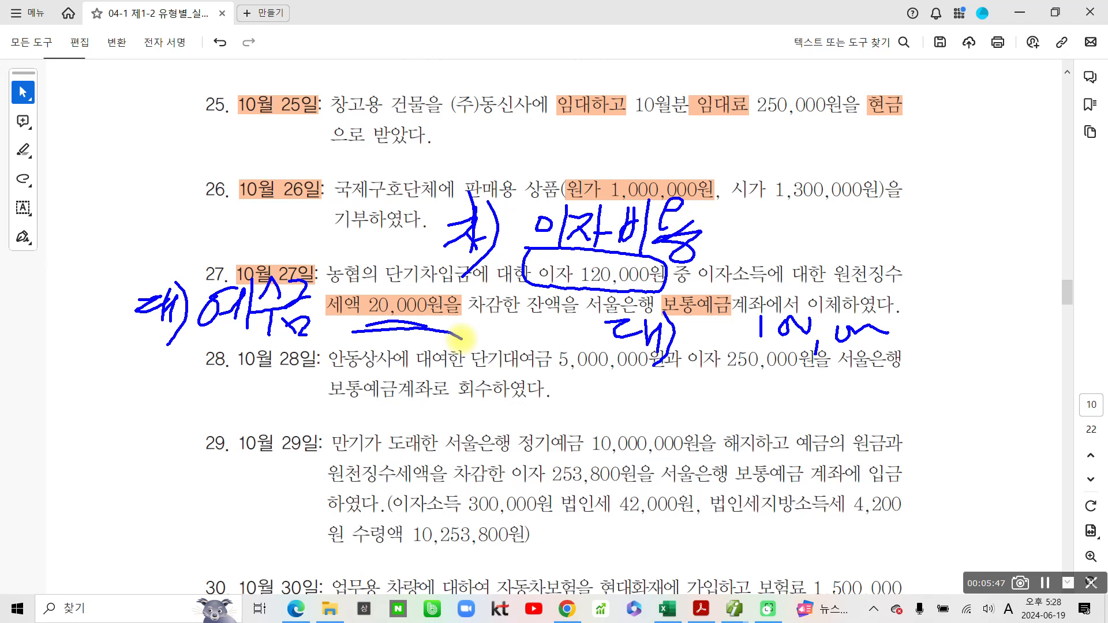
{"action": "left_click_drag", "start_coordinate": [715, 354], "coordinate": [915, 359]}
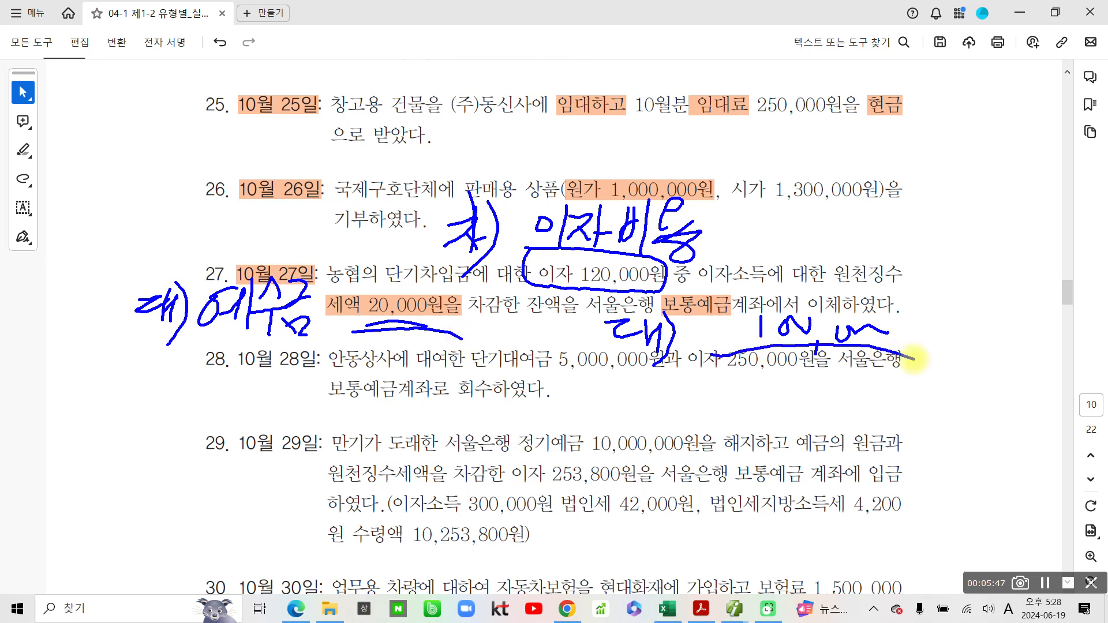
{"action": "key", "text": "Escape"}
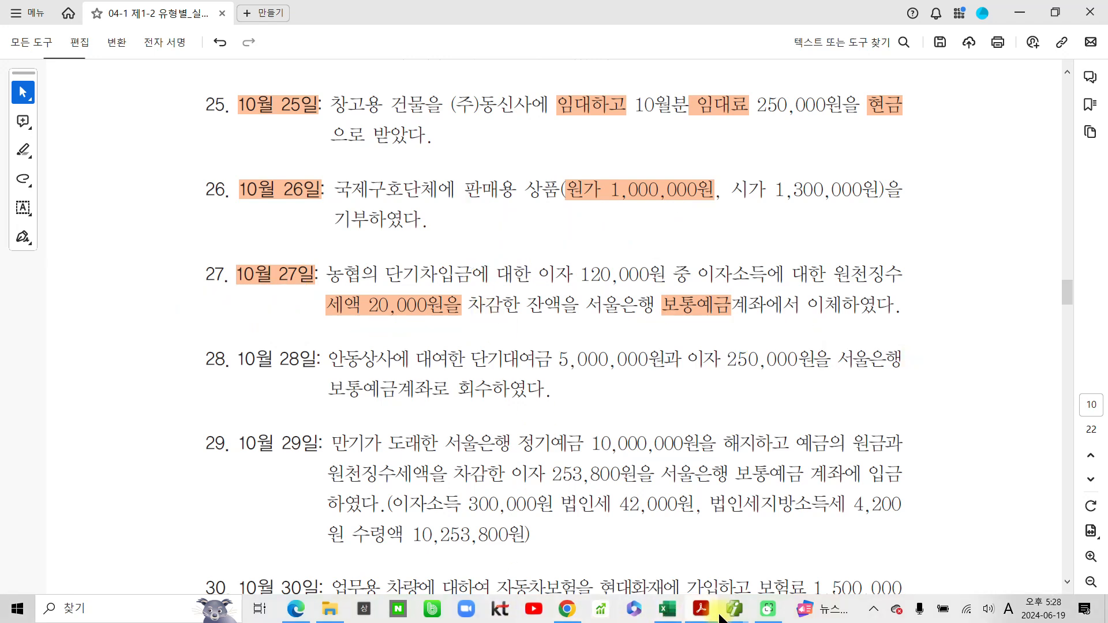
- Switch to the accounting program and set the general voucher date to October 27
{"action": "mouse_move", "coordinate": [729, 618]}
{"action": "left_click", "coordinate": [688, 560]}
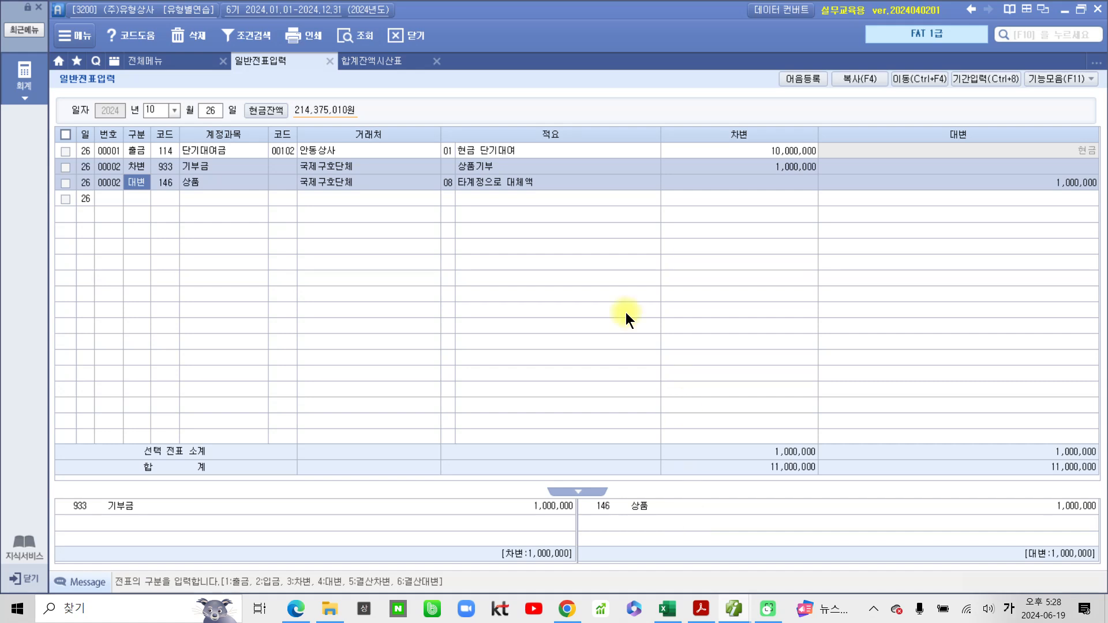
{"action": "left_click", "coordinate": [214, 112]}
{"action": "type", "text": "27"}
{"action": "key", "text": "Return"}
- Start a debit (차변) line on the 27th with the account 931 이자비용
{"action": "type", "text": "3"}
{"action": "key", "text": "Return"}
{"action": "type", "text": "이자"}
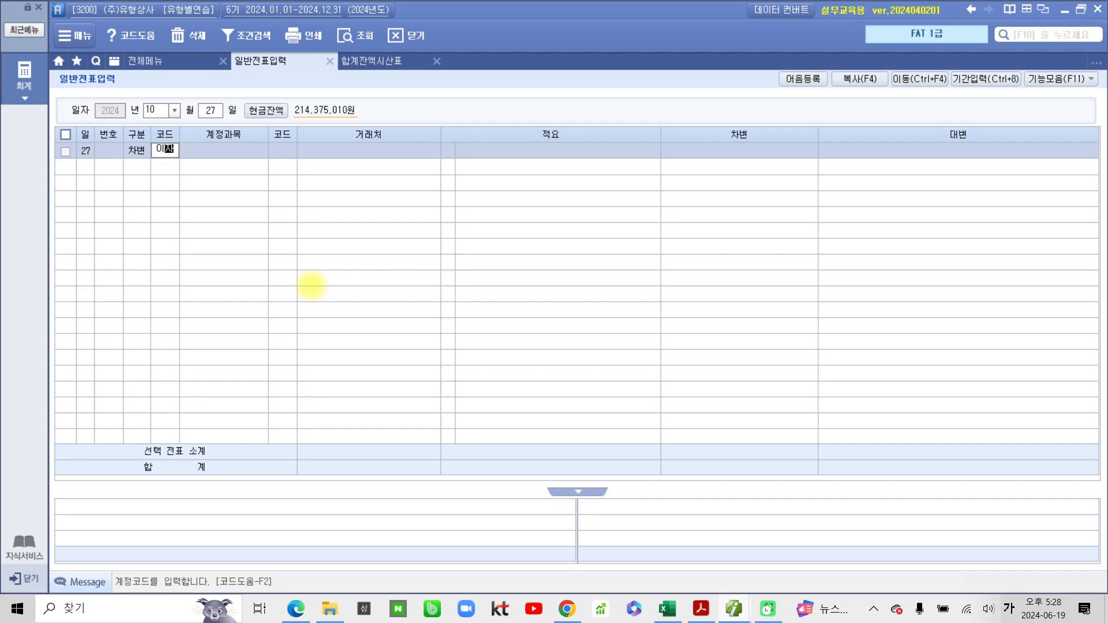
{"action": "key", "text": "Return"}
{"action": "key", "text": "Down"}
{"action": "key", "text": "Down"}
{"action": "key", "text": "Down"}
{"action": "key", "text": "Down"}
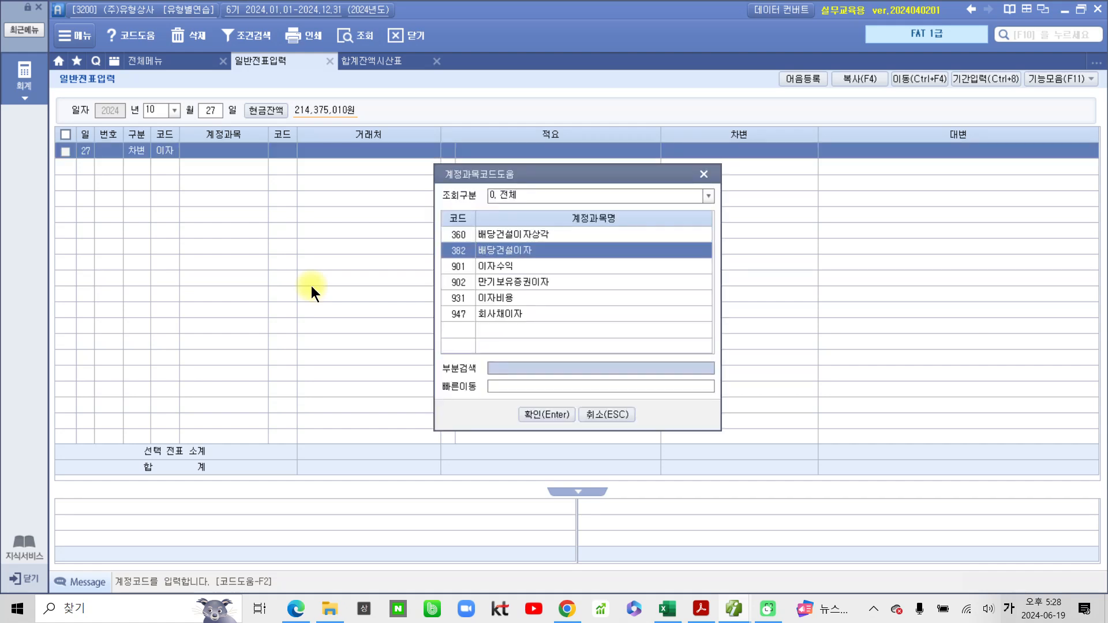
{"action": "key", "text": "Return"}
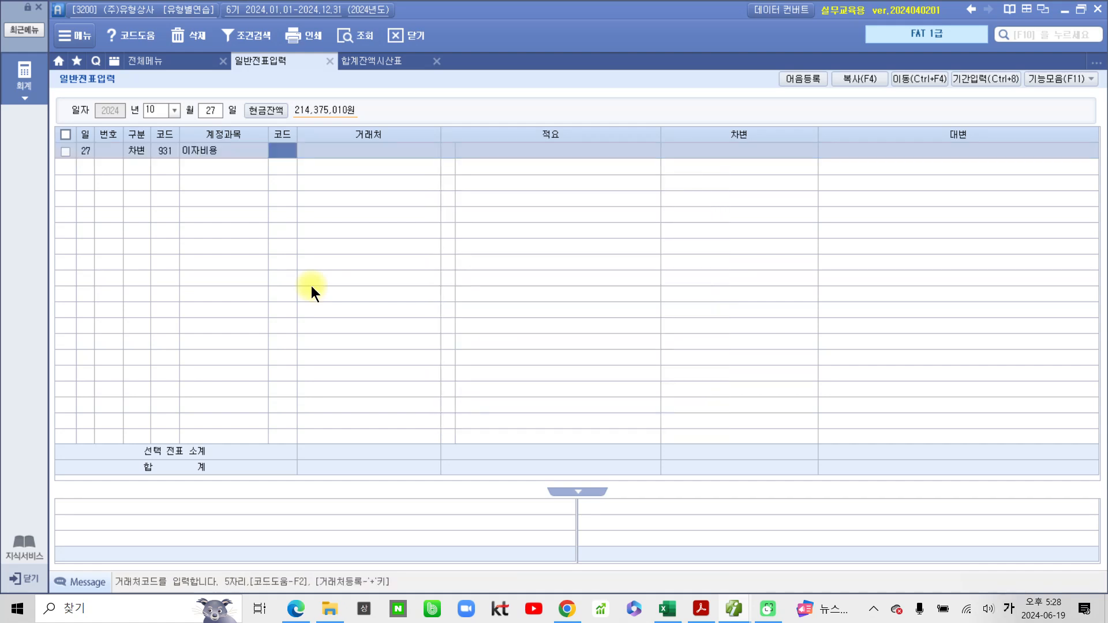
- Leave the 이자비용 line's 거래처 blank, enter 농협차입금 이자 as its description and set the debit amount to 120,000
{"action": "key", "text": "Return"}
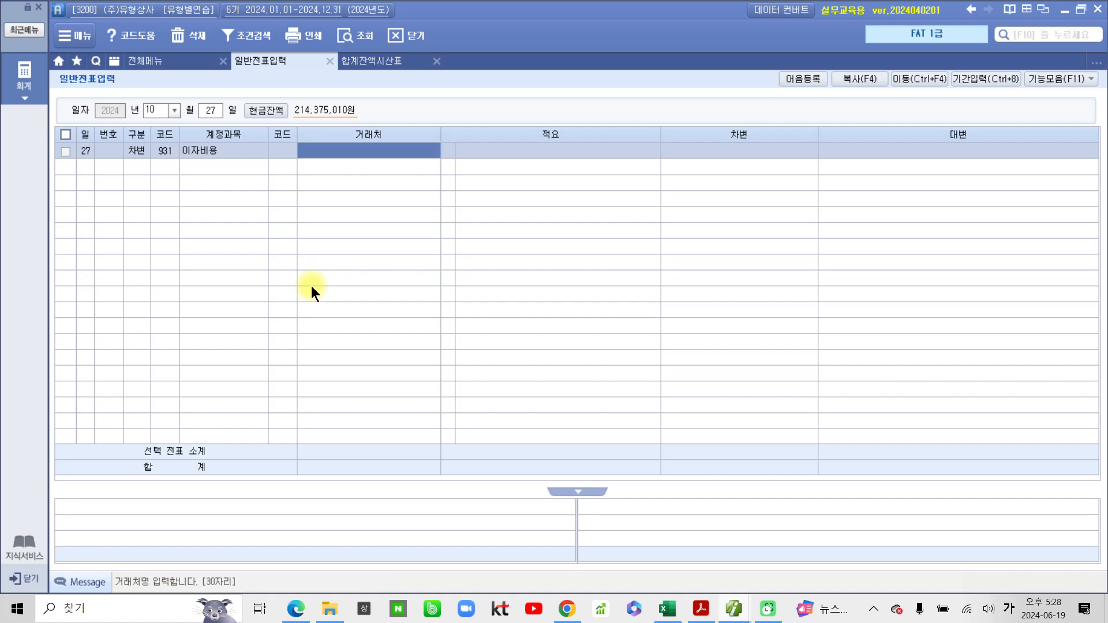
{"action": "key", "text": "Return"}
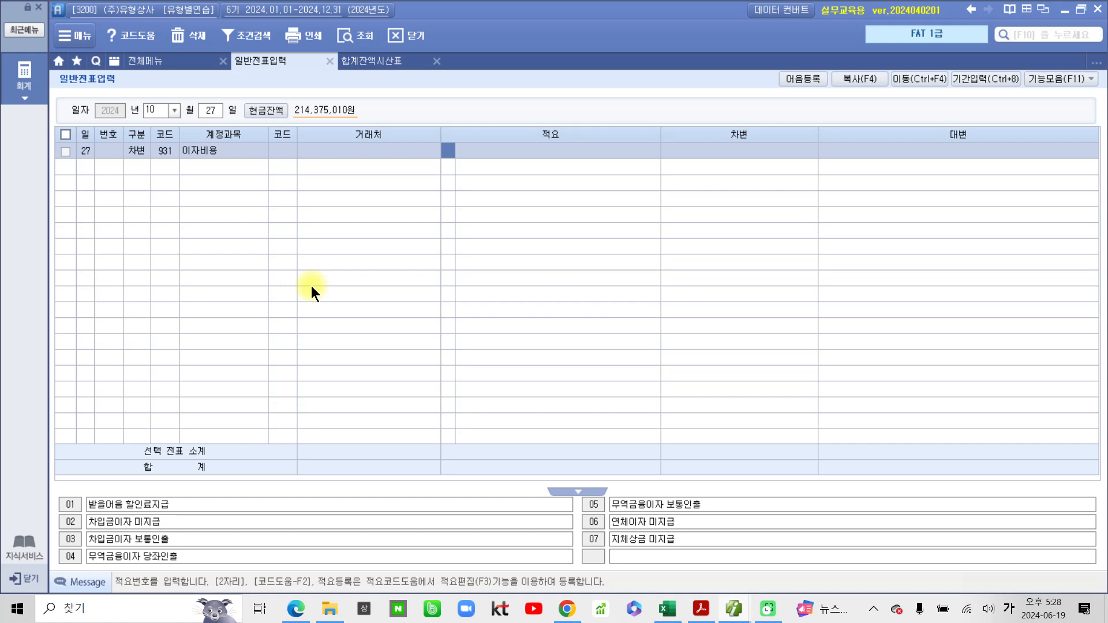
{"action": "key", "text": "Return"}
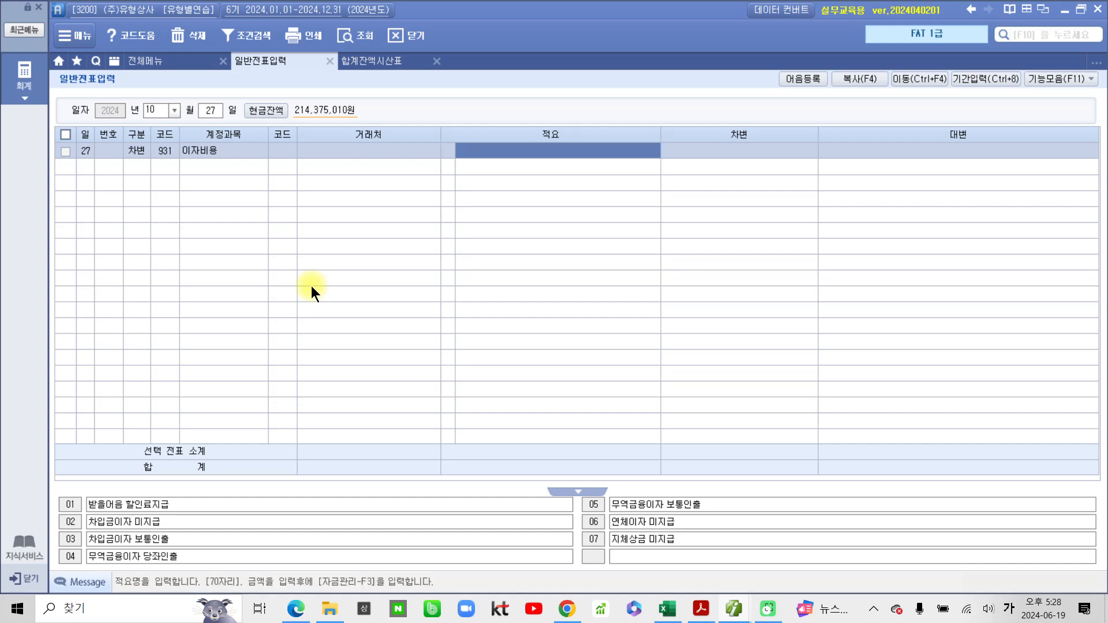
{"action": "type", "text": "농협차이"}
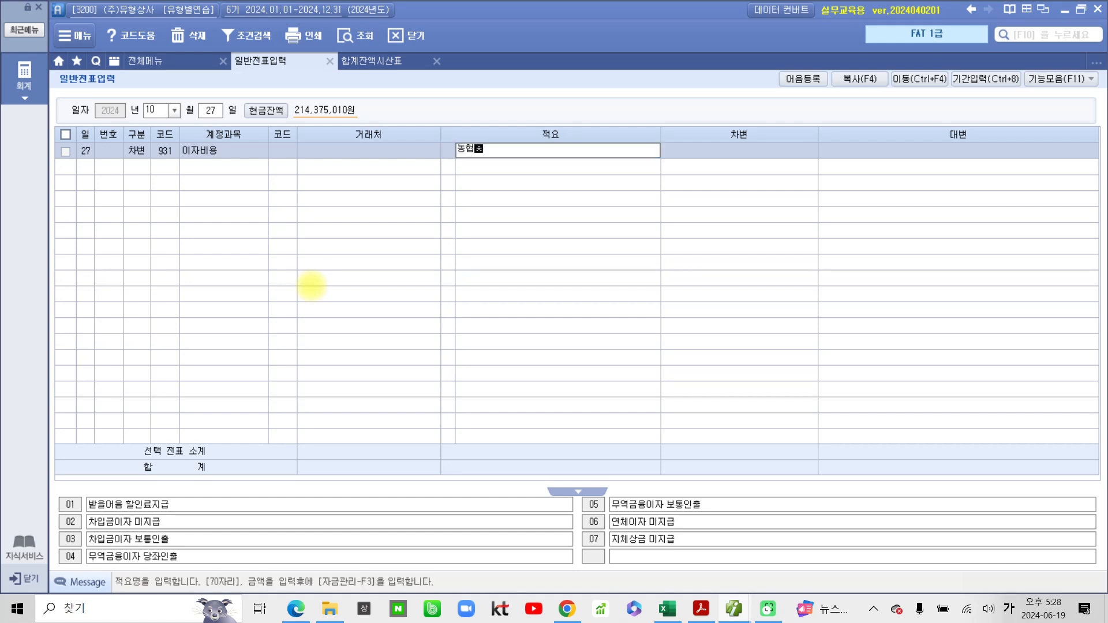
{"action": "type", "text": "ㅂㄱㅡㅁ 이자"}
{"action": "key", "text": "Return"}
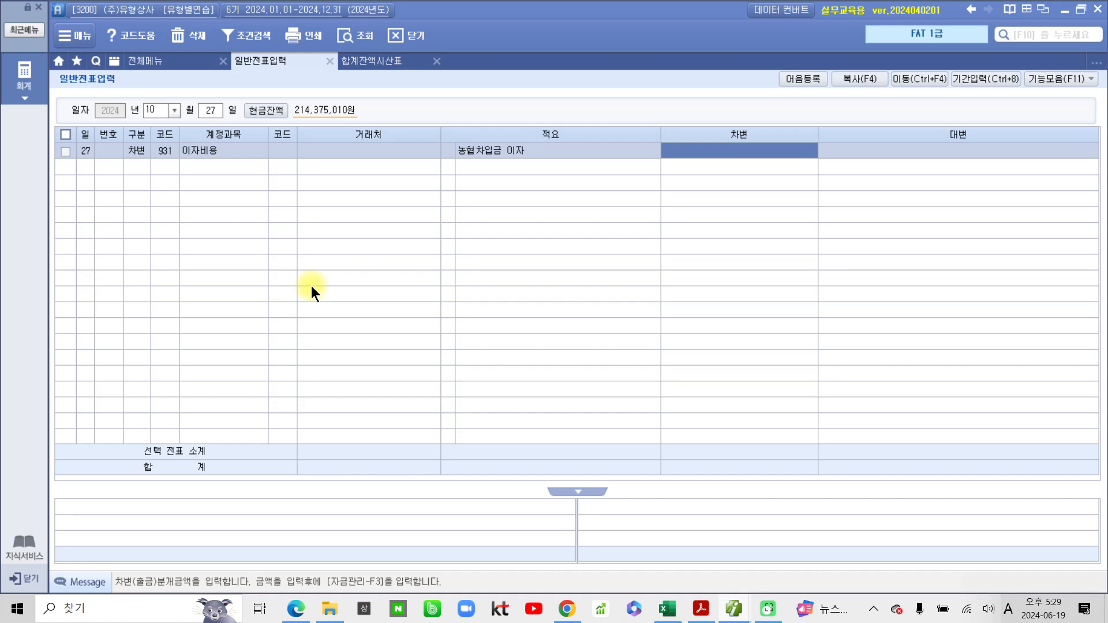
{"action": "type", "text": "1200000"}
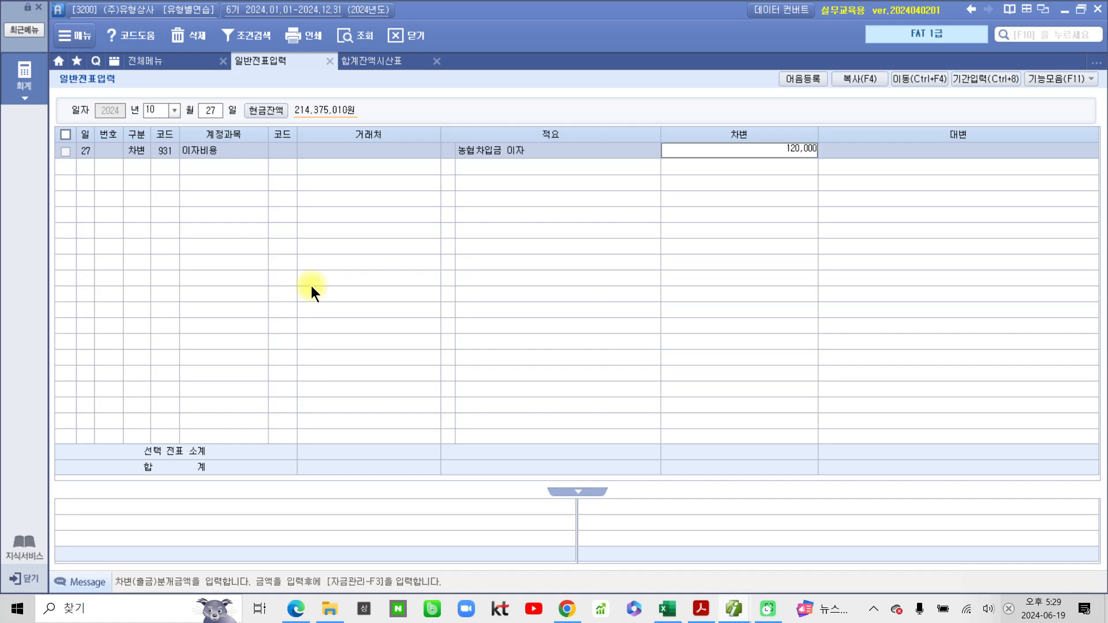
{"action": "key", "text": "Return"}
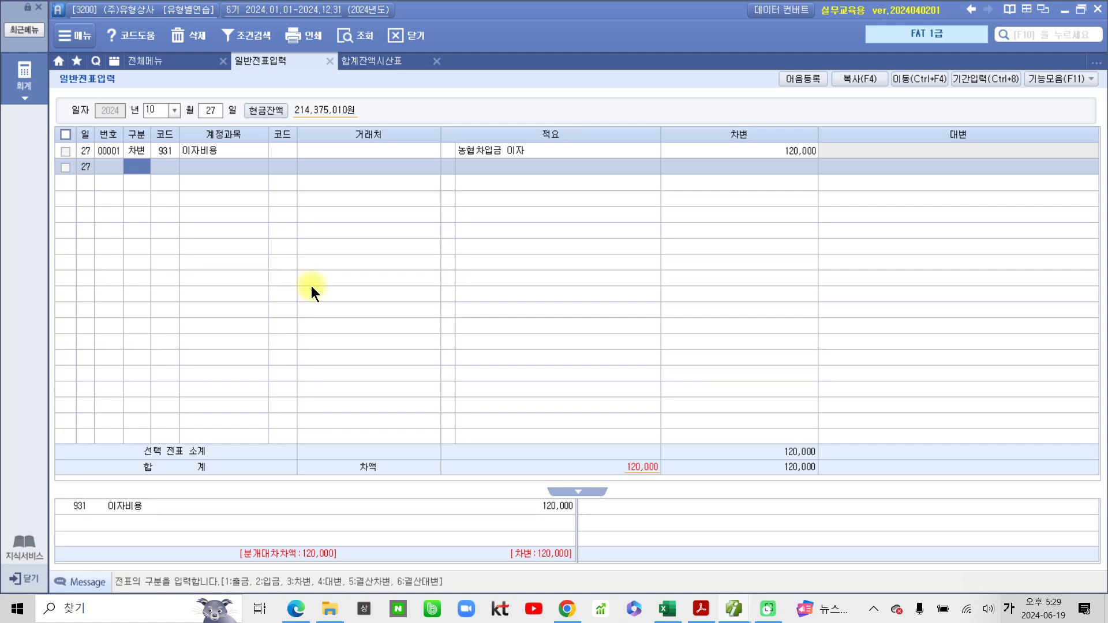
- Add a credit (대변) line with the account 254 예수금 and no 거래처 code
{"action": "type", "text": "4"}
{"action": "key", "text": "Return"}
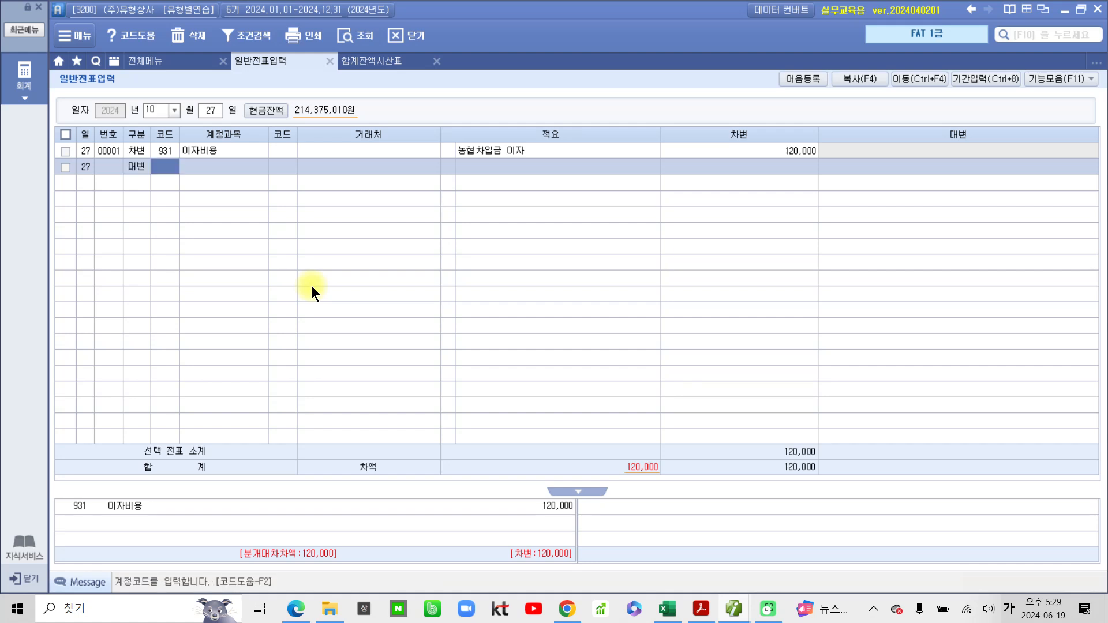
{"action": "type", "text": "이"}
{"action": "type", "text": "수"}
{"action": "key", "text": "Return"}
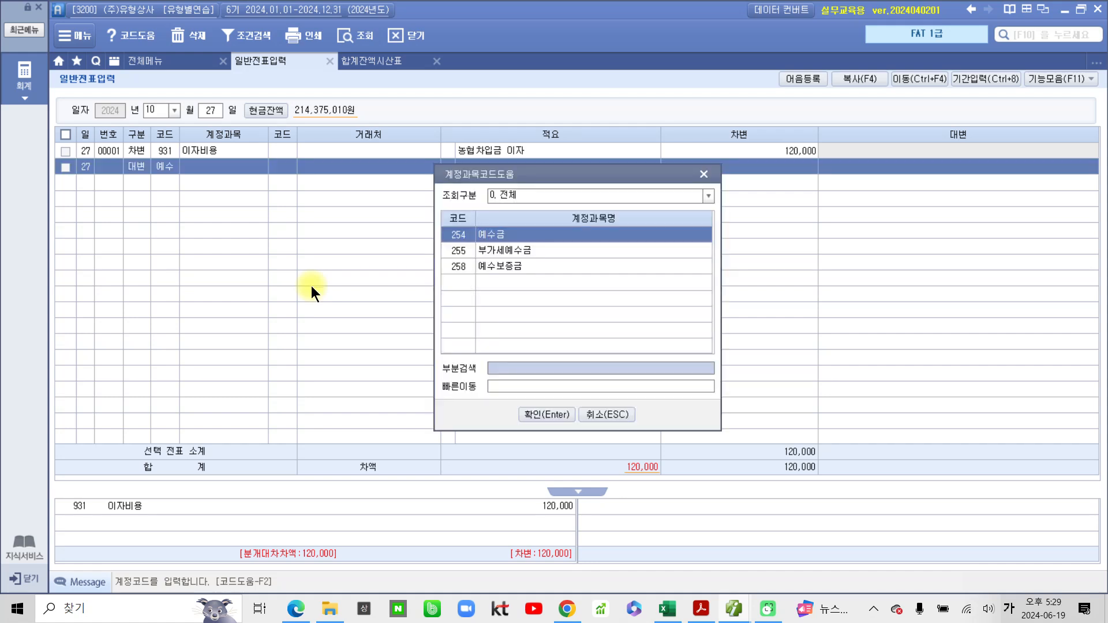
{"action": "key", "text": "Return"}
{"action": "key", "text": "Return"}
{"action": "key", "text": "Return"}
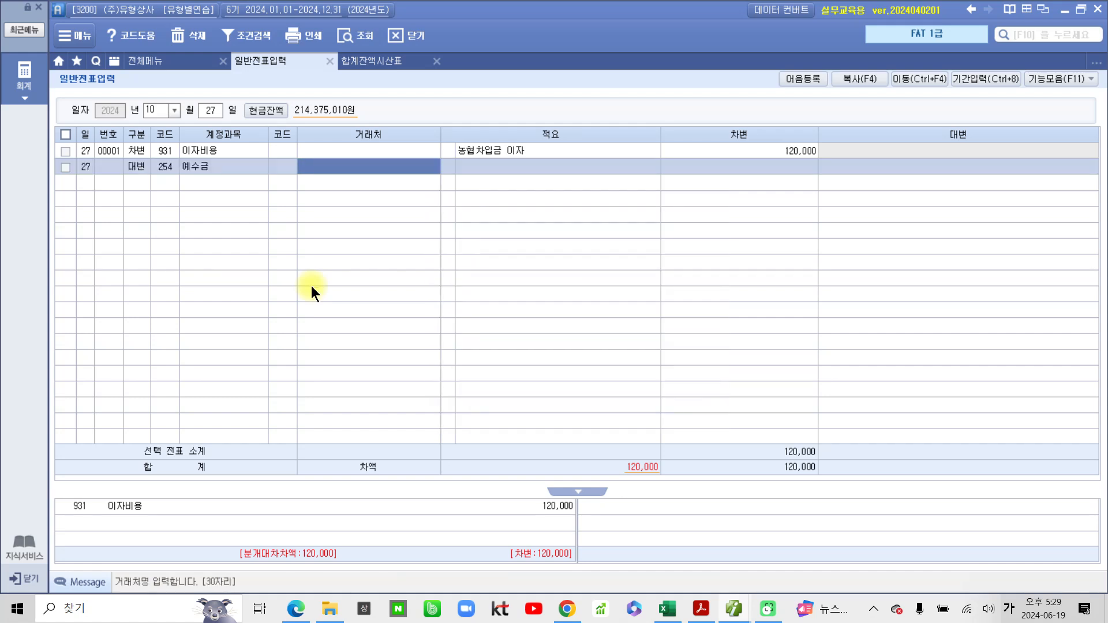
- Carry the description 농협차입금 이자 onto the 예수금 line and set its credit amount to 20,000
{"action": "key", "text": "Return"}
{"action": "key", "text": "Return"}
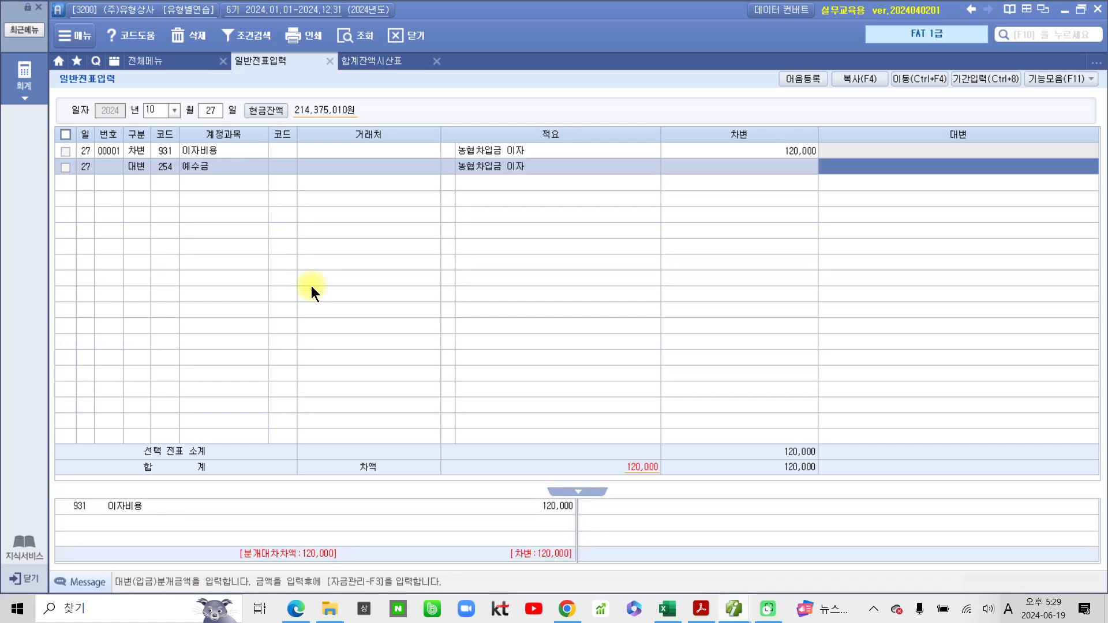
{"action": "type", "text": "20"}
{"action": "type", "text": "++"}
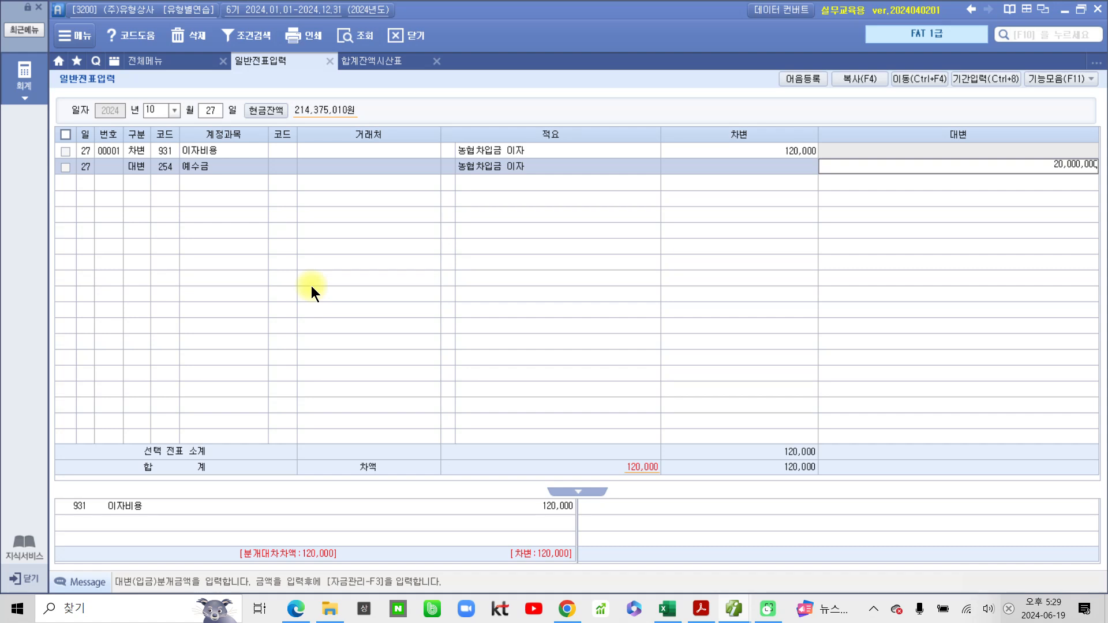
{"action": "key", "text": "BackSpace"}
{"action": "key", "text": "BackSpace"}
{"action": "key", "text": "BackSpace"}
{"action": "key", "text": "Return"}
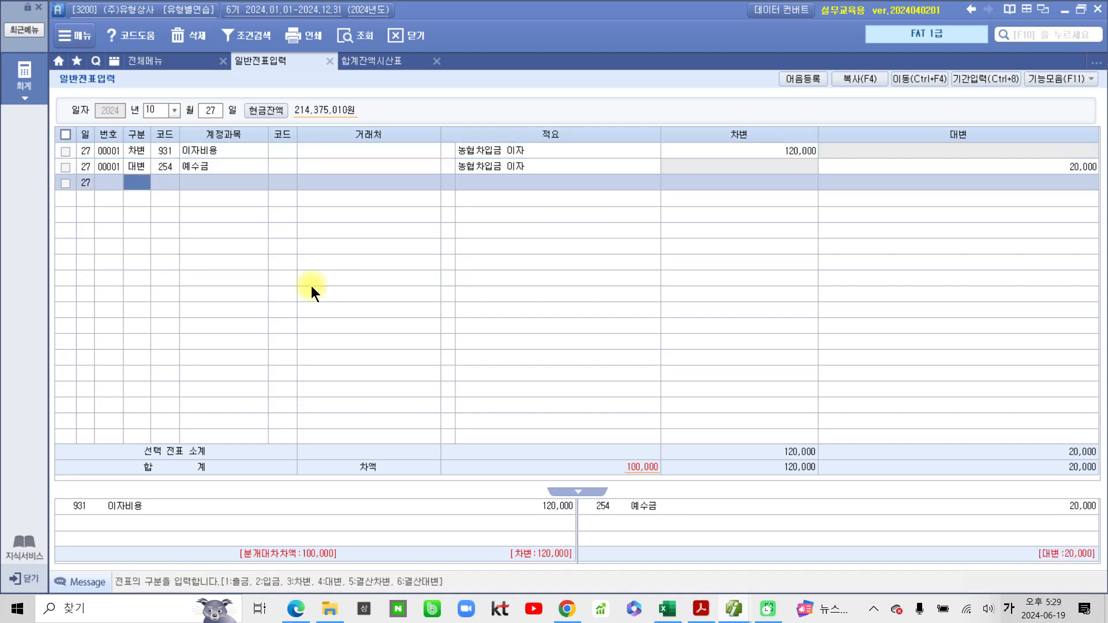
- Add a credit line for 103 보통예금 with 98001 서울은행(보통), description 농협차입금 이자 and amount 100,000
{"action": "type", "text": "4"}
{"action": "type", "text": "10"}
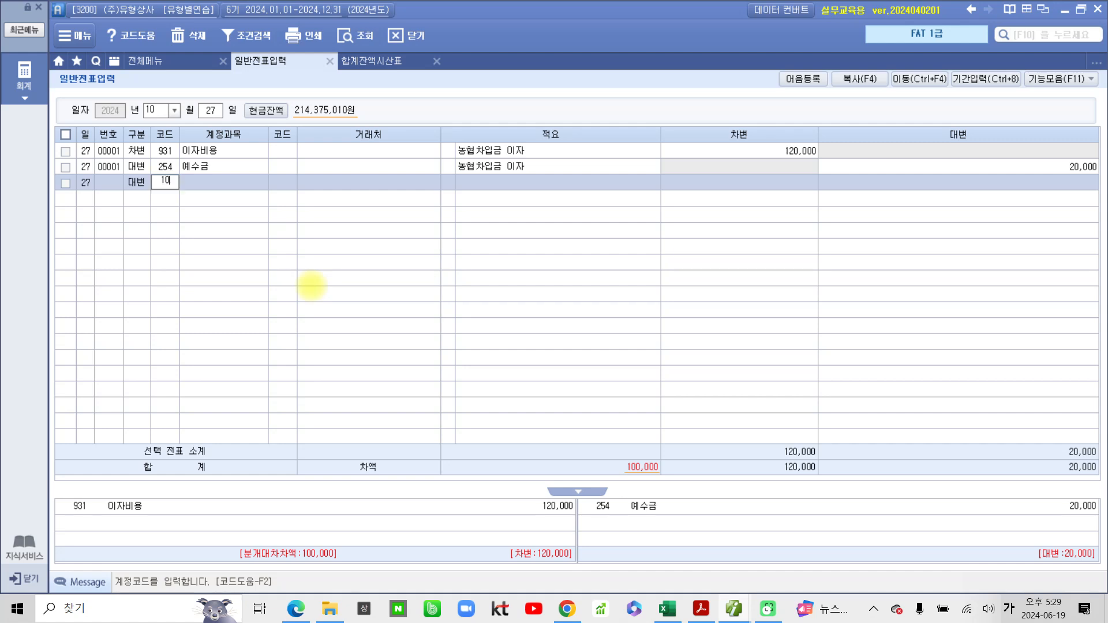
{"action": "type", "text": "3"}
{"action": "key", "text": "Return"}
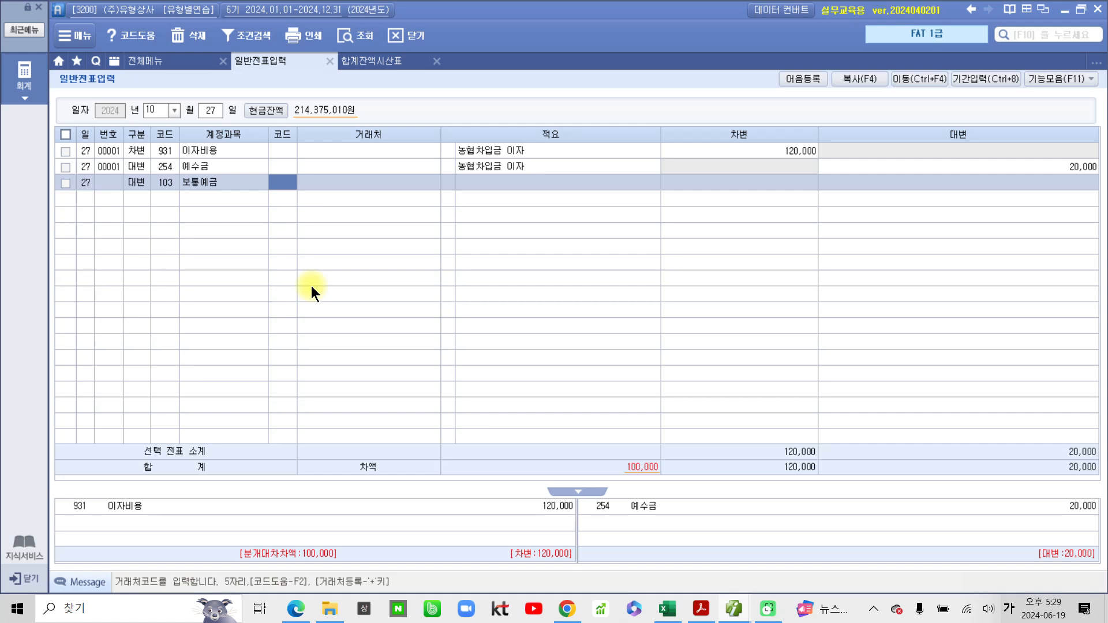
{"action": "type", "text": "서울"}
{"action": "key", "text": "Return"}
{"action": "key", "text": "Return"}
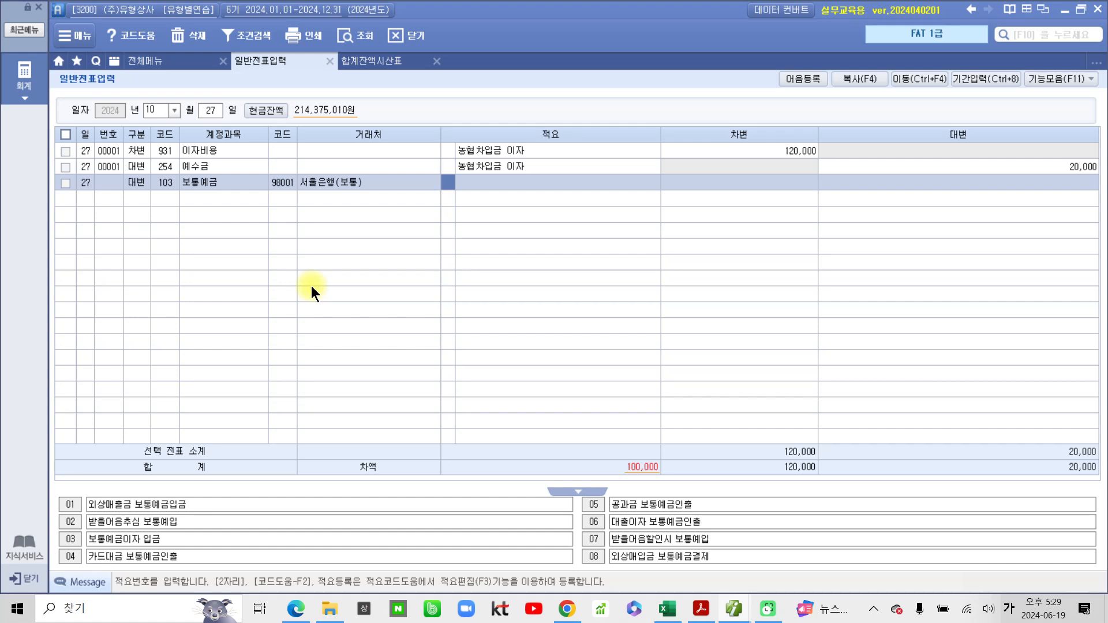
{"action": "key", "text": "Return"}
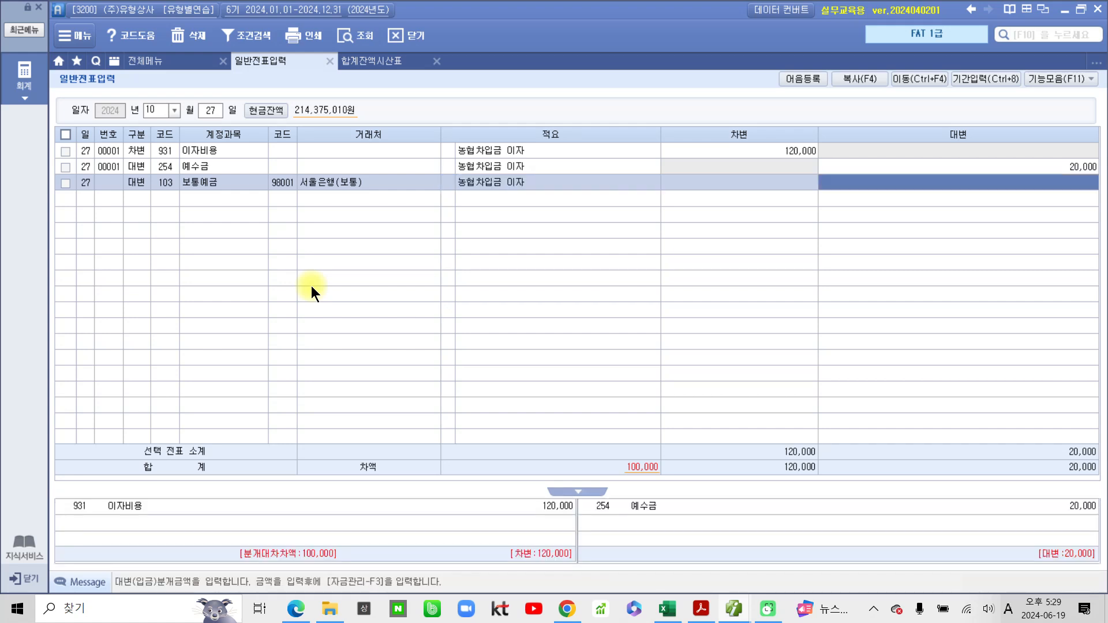
{"action": "type", "text": "100,000"}
{"action": "key", "text": "Return"}
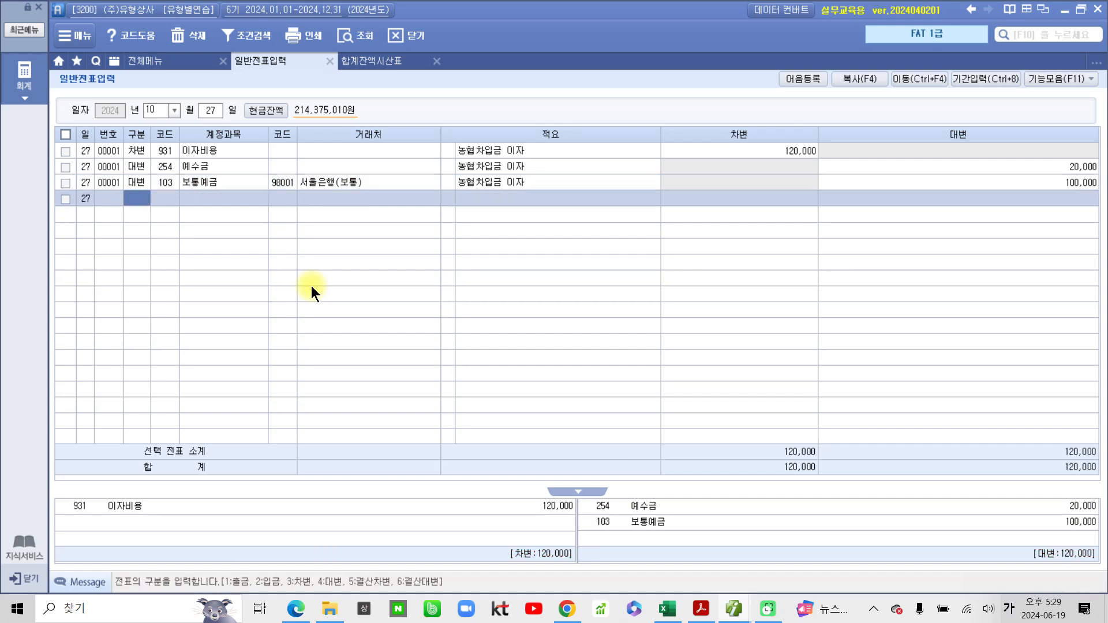
{"action": "left_click", "coordinate": [213, 154]}
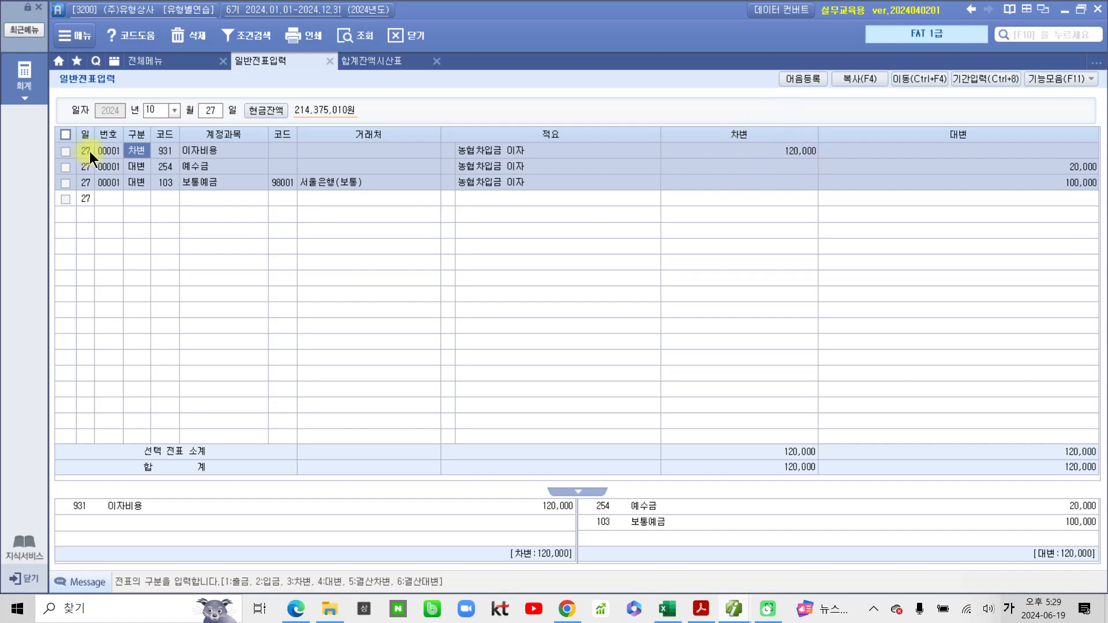
{"action": "left_click", "coordinate": [741, 153]}
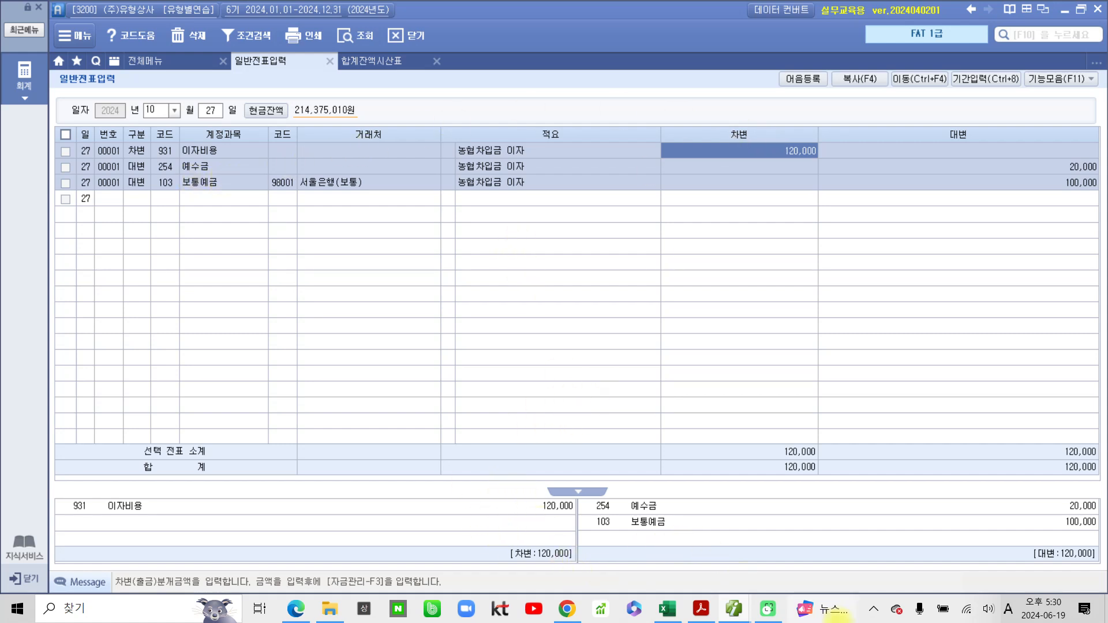
- Switch to the practice problem PDF and highlight the date 10월 28일 of problem 28
{"action": "mouse_move", "coordinate": [706, 613]}
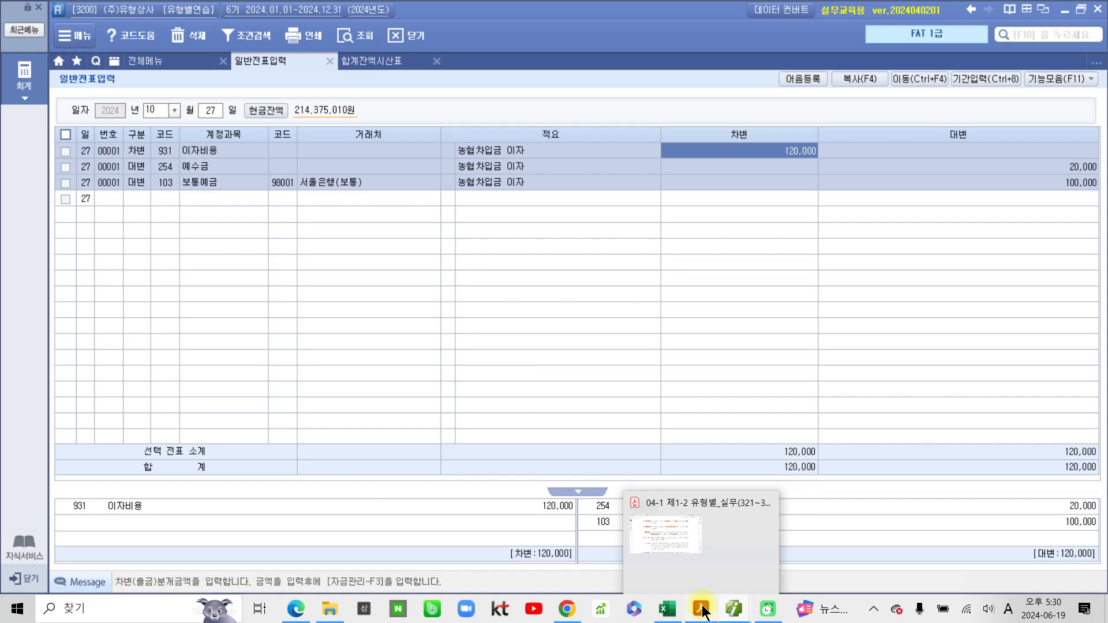
{"action": "left_click", "coordinate": [703, 610]}
{"action": "left_click", "coordinate": [467, 372]}
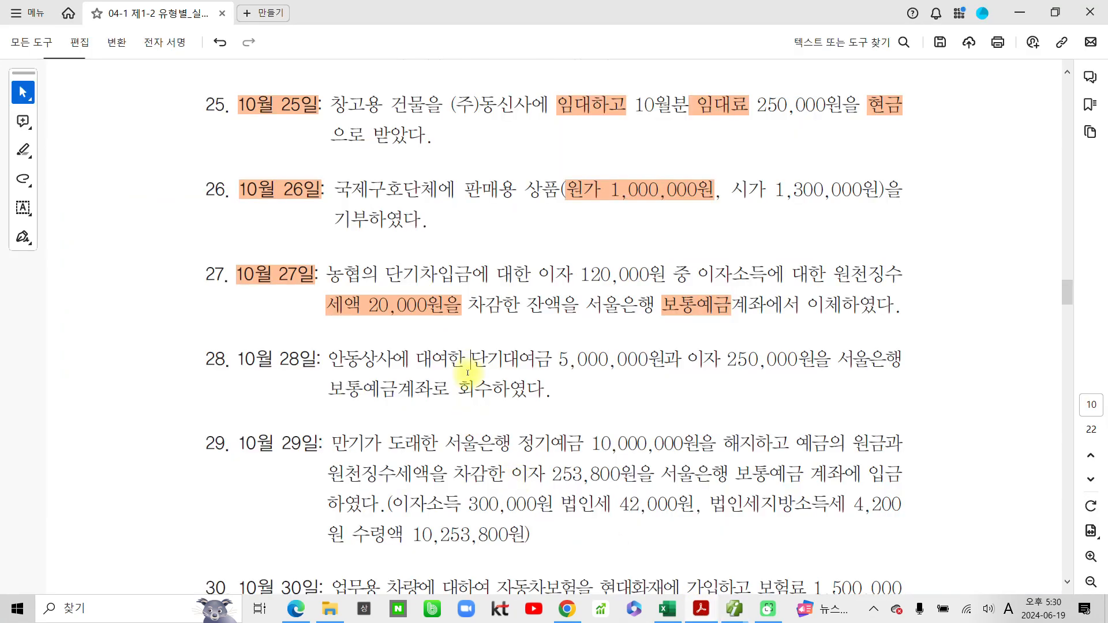
{"action": "scroll", "coordinate": [467, 372], "scroll_direction": "down", "scroll_amount": 3}
{"action": "left_click_drag", "start_coordinate": [237, 248], "coordinate": [318, 248]}
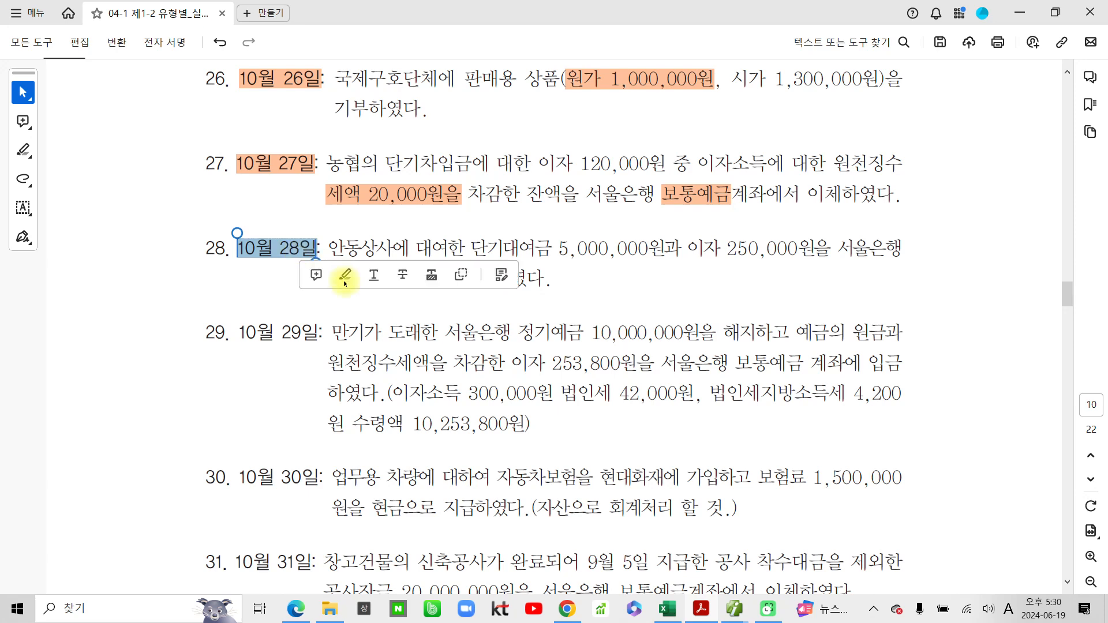
{"action": "left_click", "coordinate": [345, 276]}
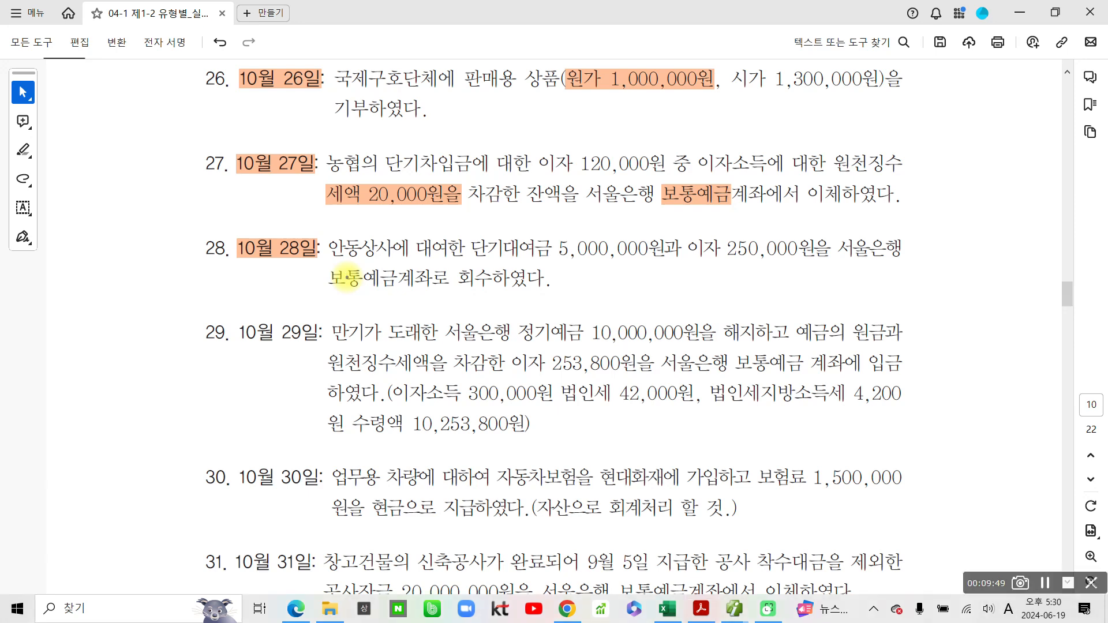
- Box 보통예금 in problem 28 freehand, then handwrite 차) beside it and 5,250,000 below the line
{"action": "mouse_move", "coordinate": [329, 268]}
{"action": "left_mouse_down"}
{"action": "mouse_move", "coordinate": [331, 295]}
{"action": "mouse_move", "coordinate": [407, 271]}
{"action": "mouse_move", "coordinate": [287, 289]}
{"action": "left_mouse_up"}
{"action": "mouse_move", "coordinate": [258, 302]}
{"action": "left_mouse_down"}
{"action": "mouse_move", "coordinate": [296, 290]}
{"action": "mouse_move", "coordinate": [283, 320]}
{"action": "left_mouse_up"}
{"action": "mouse_move", "coordinate": [284, 301]}
{"action": "left_mouse_down"}
{"action": "mouse_move", "coordinate": [306, 295]}
{"action": "mouse_move", "coordinate": [298, 342]}
{"action": "left_mouse_up"}
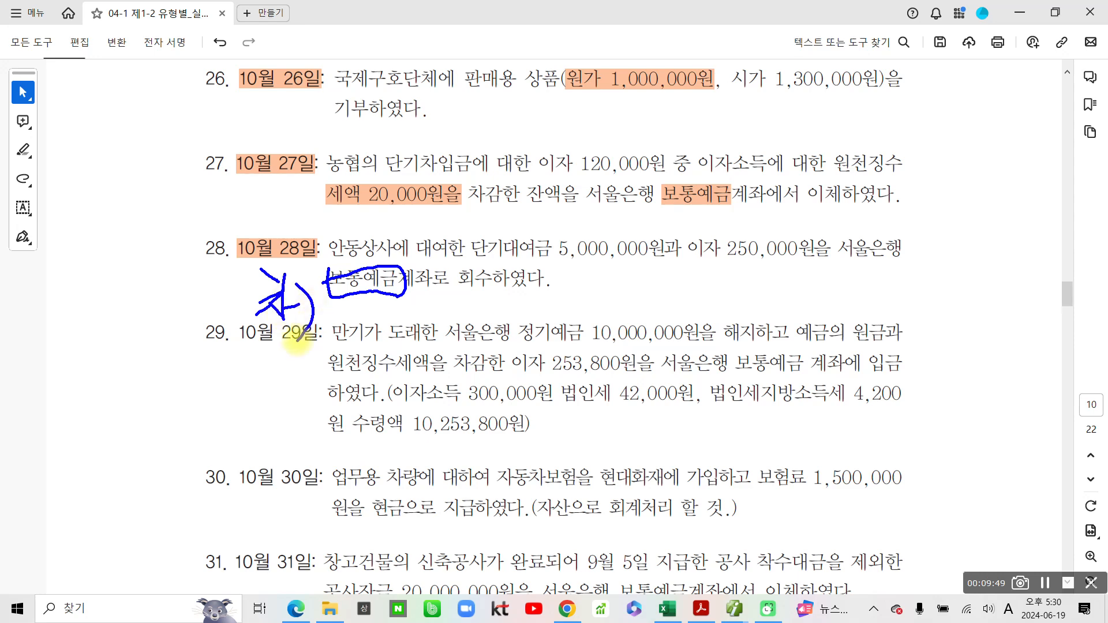
{"action": "mouse_move", "coordinate": [446, 294]}
{"action": "left_mouse_down"}
{"action": "mouse_move", "coordinate": [442, 320]}
{"action": "mouse_move", "coordinate": [466, 295]}
{"action": "mouse_move", "coordinate": [462, 336]}
{"action": "left_mouse_up"}
{"action": "left_click_drag", "start_coordinate": [490, 301], "coordinate": [505, 321]}
{"action": "mouse_move", "coordinate": [524, 294]}
{"action": "left_mouse_down"}
{"action": "mouse_move", "coordinate": [523, 325]}
{"action": "mouse_move", "coordinate": [558, 315]}
{"action": "left_mouse_up"}
{"action": "mouse_move", "coordinate": [567, 328]}
{"action": "left_mouse_down"}
{"action": "mouse_move", "coordinate": [566, 338]}
{"action": "mouse_move", "coordinate": [625, 306]}
{"action": "left_mouse_up"}
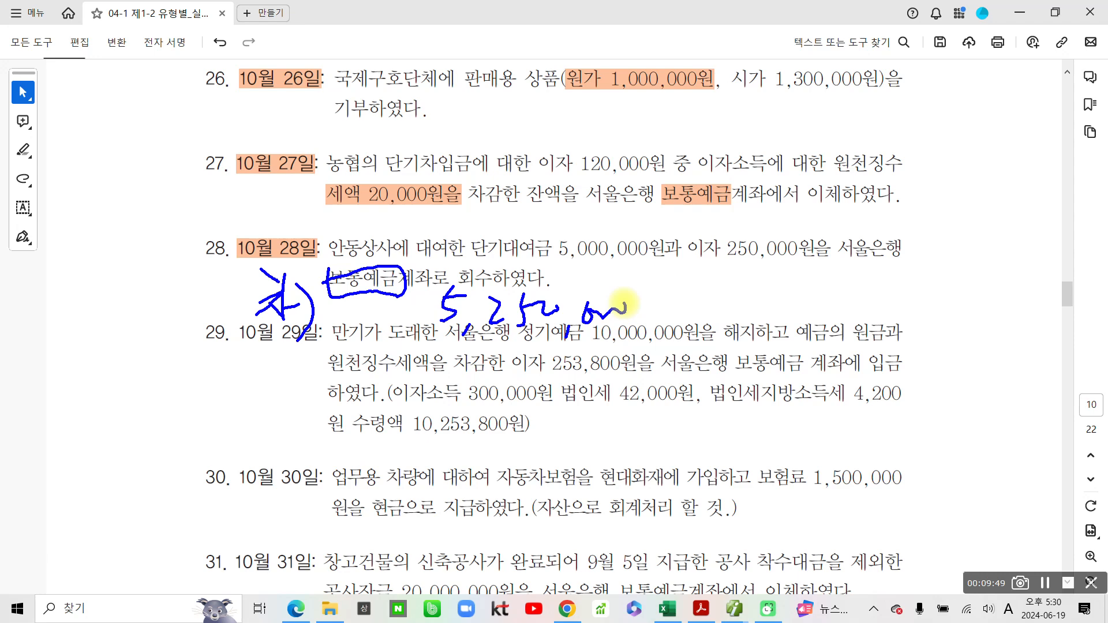
- Box problem 28's 단기대여금 and 이자 250,000, handwrite 대) above each, then clear all freehand marks
{"action": "mouse_move", "coordinate": [465, 236]}
{"action": "left_mouse_down"}
{"action": "mouse_move", "coordinate": [555, 263]}
{"action": "mouse_move", "coordinate": [456, 238]}
{"action": "left_mouse_up"}
{"action": "mouse_move", "coordinate": [397, 214]}
{"action": "left_mouse_down"}
{"action": "mouse_move", "coordinate": [431, 236]}
{"action": "mouse_move", "coordinate": [440, 220]}
{"action": "mouse_move", "coordinate": [443, 238]}
{"action": "left_mouse_up"}
{"action": "mouse_move", "coordinate": [697, 234]}
{"action": "left_mouse_down"}
{"action": "mouse_move", "coordinate": [694, 270]}
{"action": "mouse_move", "coordinate": [792, 268]}
{"action": "mouse_move", "coordinate": [698, 234]}
{"action": "left_mouse_up"}
{"action": "mouse_move", "coordinate": [630, 213]}
{"action": "left_mouse_down"}
{"action": "mouse_move", "coordinate": [664, 231]}
{"action": "mouse_move", "coordinate": [679, 213]}
{"action": "mouse_move", "coordinate": [661, 245]}
{"action": "left_mouse_up"}
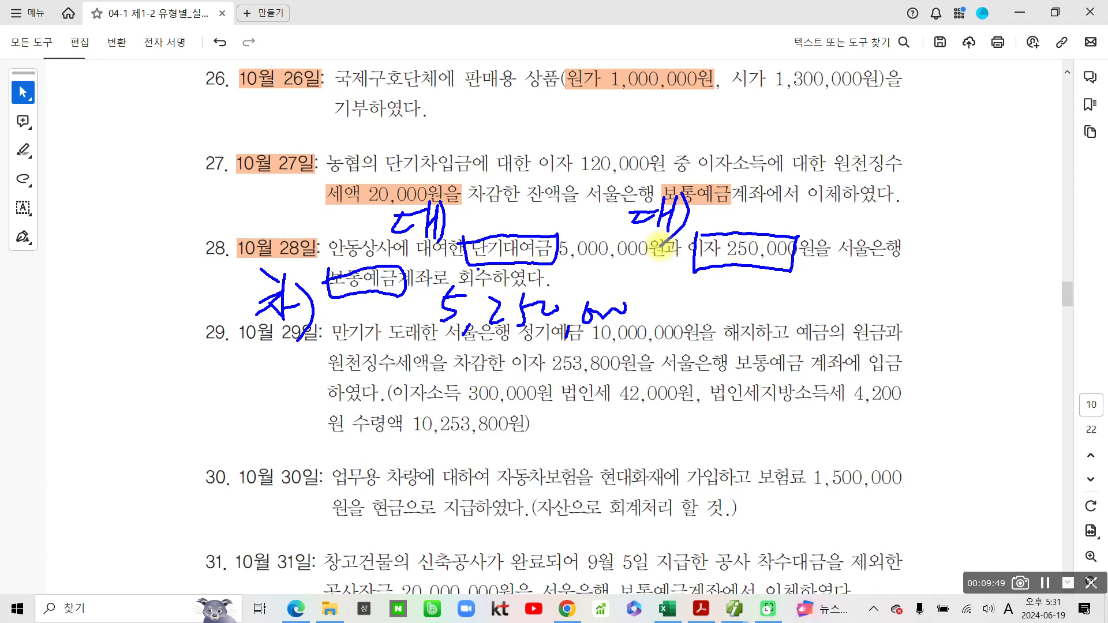
{"action": "key", "text": "Escape"}
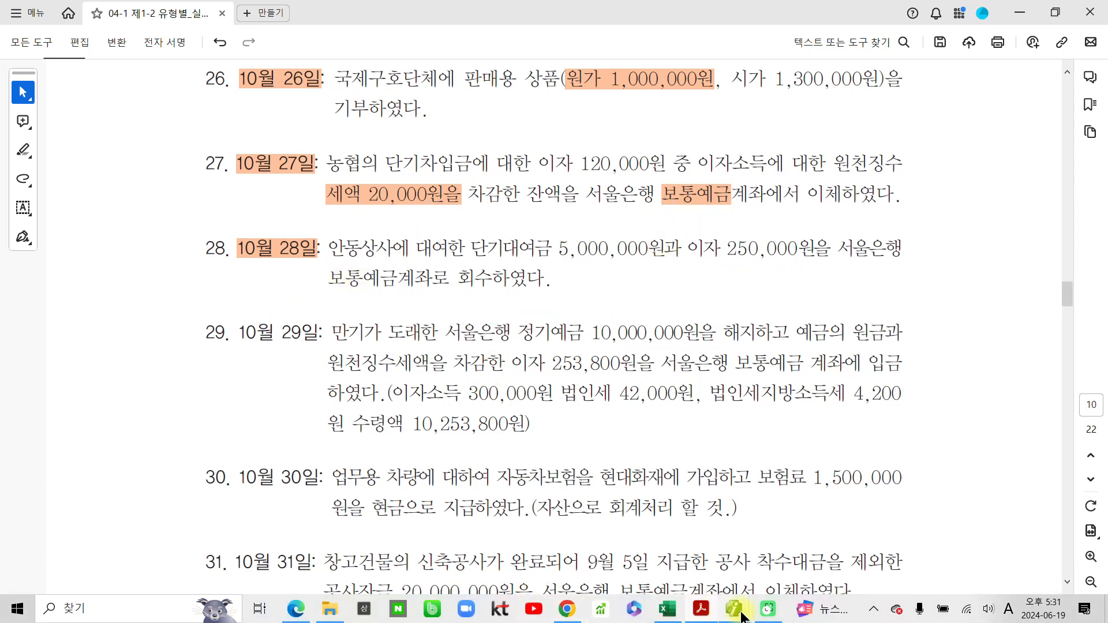
- Switch to the accounting program and set the general voucher date to October 28
{"action": "mouse_move", "coordinate": [734, 609]}
{"action": "left_click", "coordinate": [663, 556]}
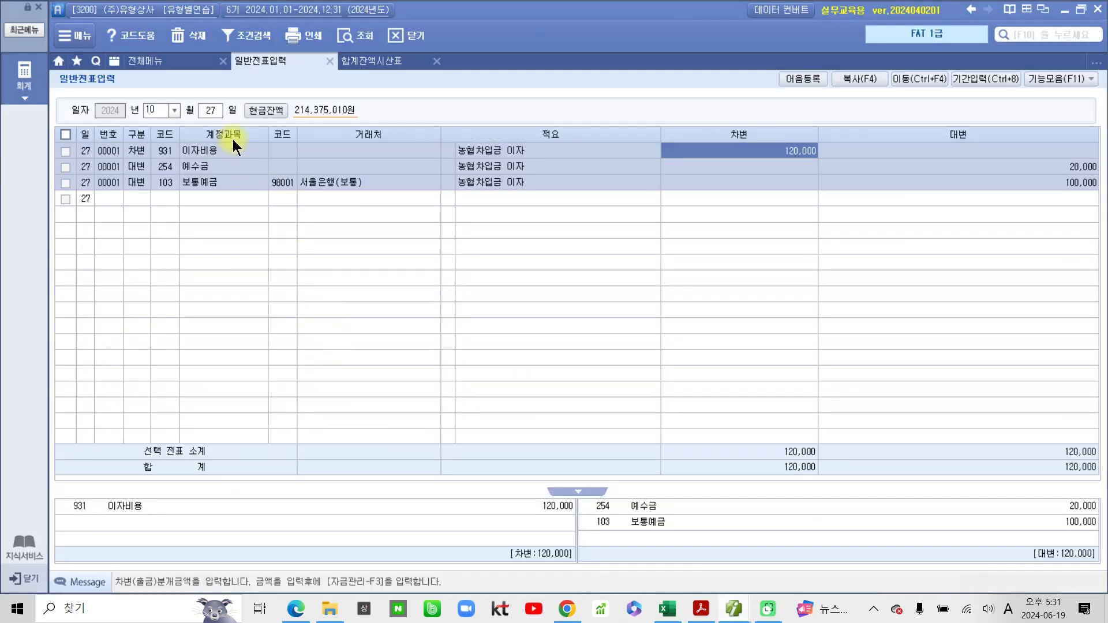
{"action": "left_click", "coordinate": [214, 116]}
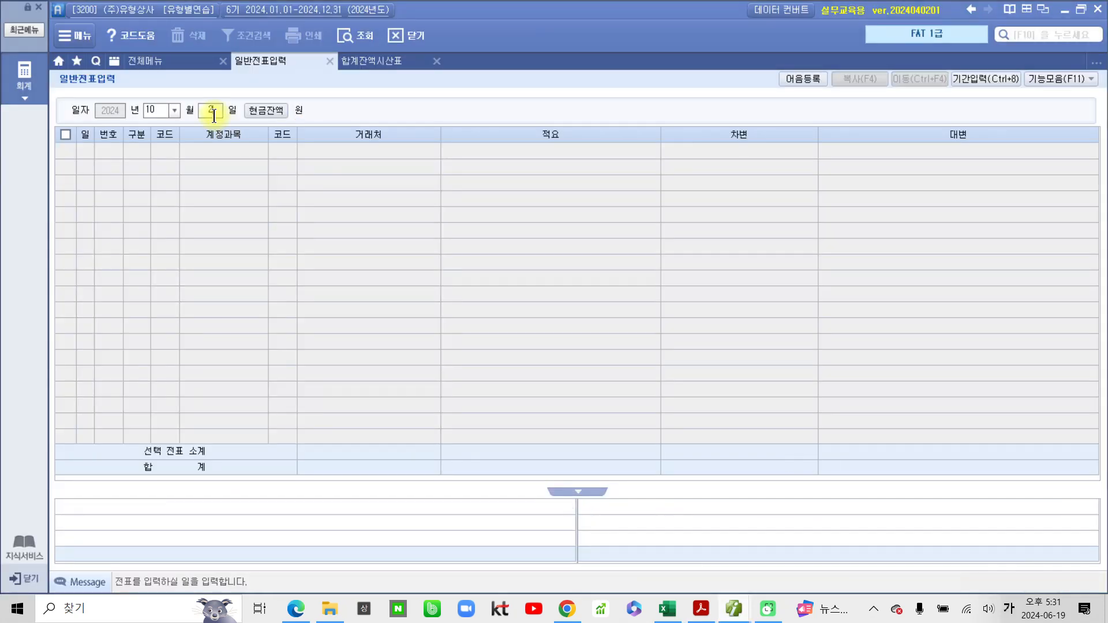
{"action": "type", "text": "28"}
{"action": "key", "text": "Return"}
- Add a debit line for 103 보통예금 with 98001 서울은행(보통), description 단기대여금 회수 and amount 5,250,000
{"action": "type", "text": "3"}
{"action": "key", "text": "Return"}
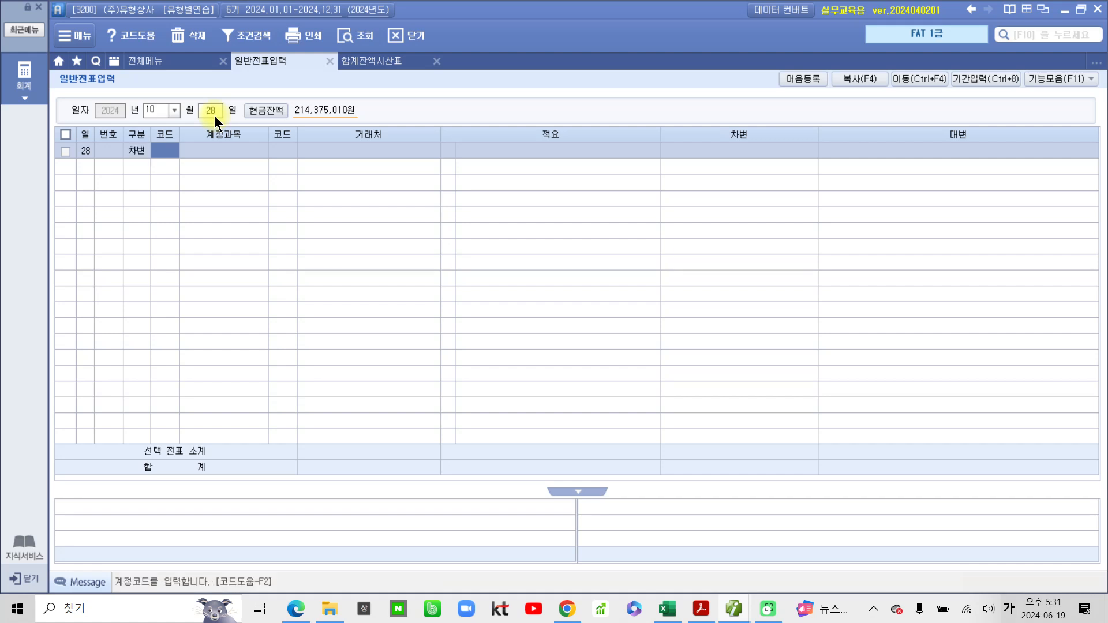
{"action": "type", "text": "103"}
{"action": "key", "text": "Return"}
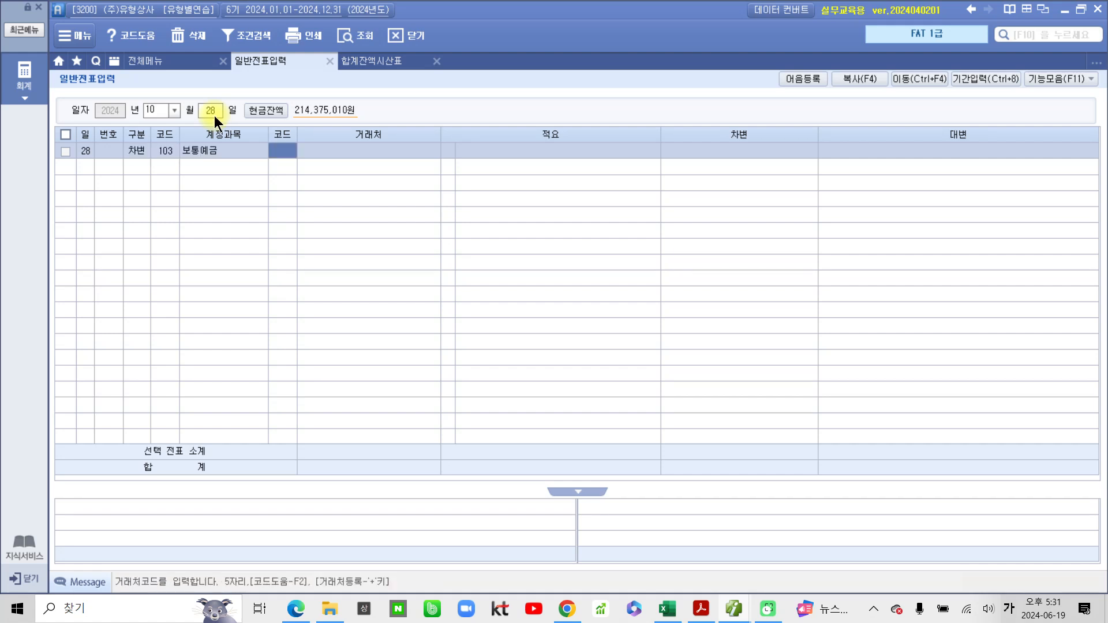
{"action": "type", "text": "서울"}
{"action": "key", "text": "Return"}
{"action": "key", "text": "Return"}
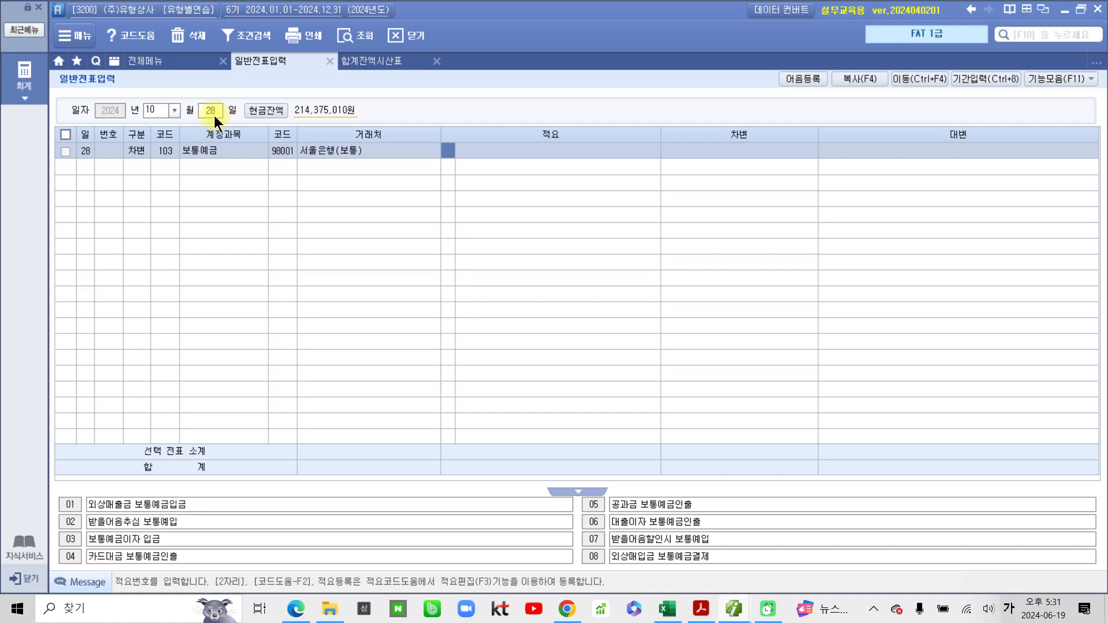
{"action": "key", "text": "Return"}
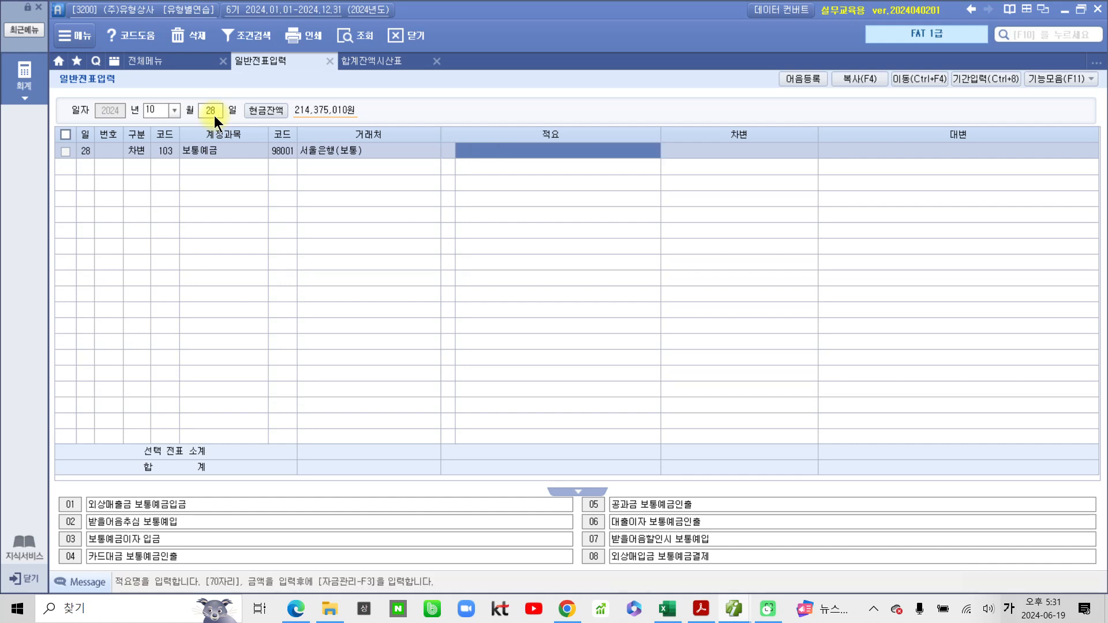
{"action": "type", "text": "단기대"}
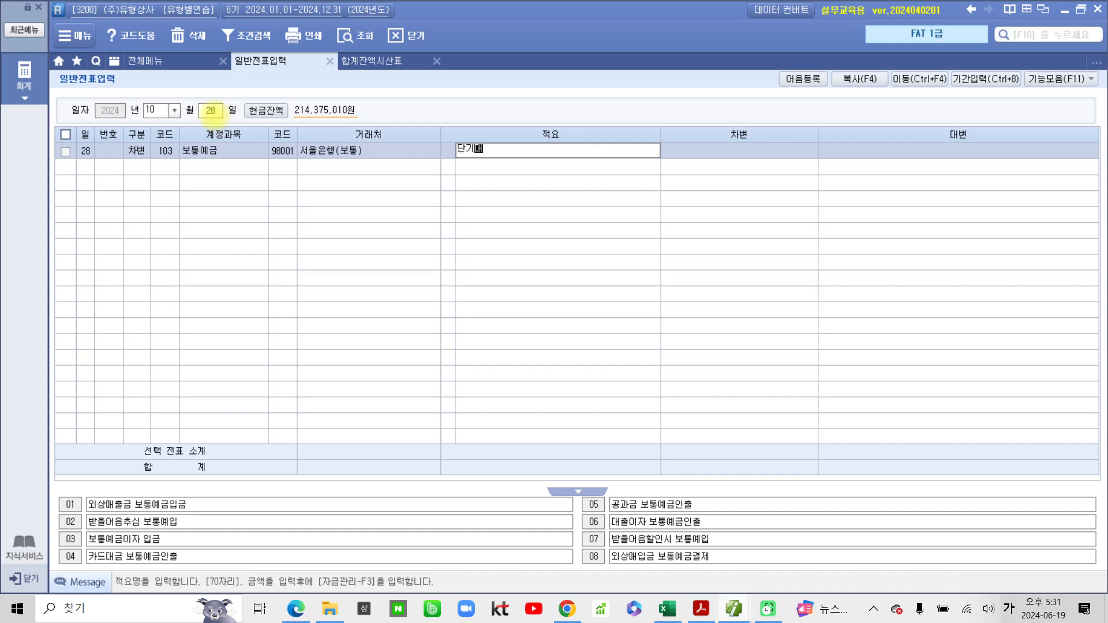
{"action": "type", "text": "여금 회수"}
{"action": "key", "text": "Return"}
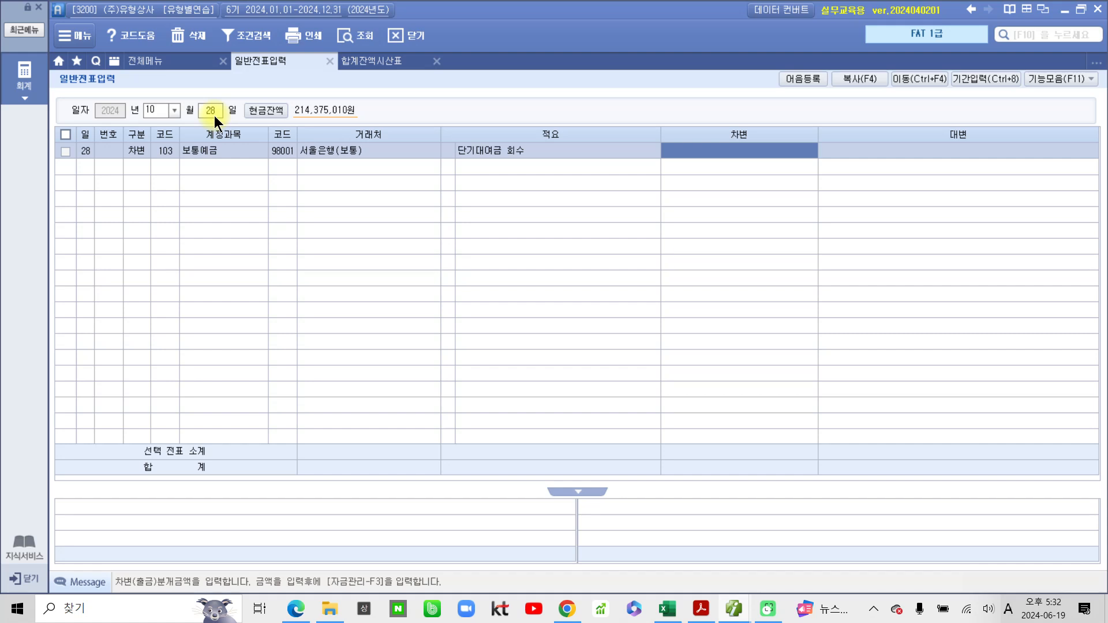
{"action": "type", "text": "5,250,000"}
{"action": "key", "text": "Return"}
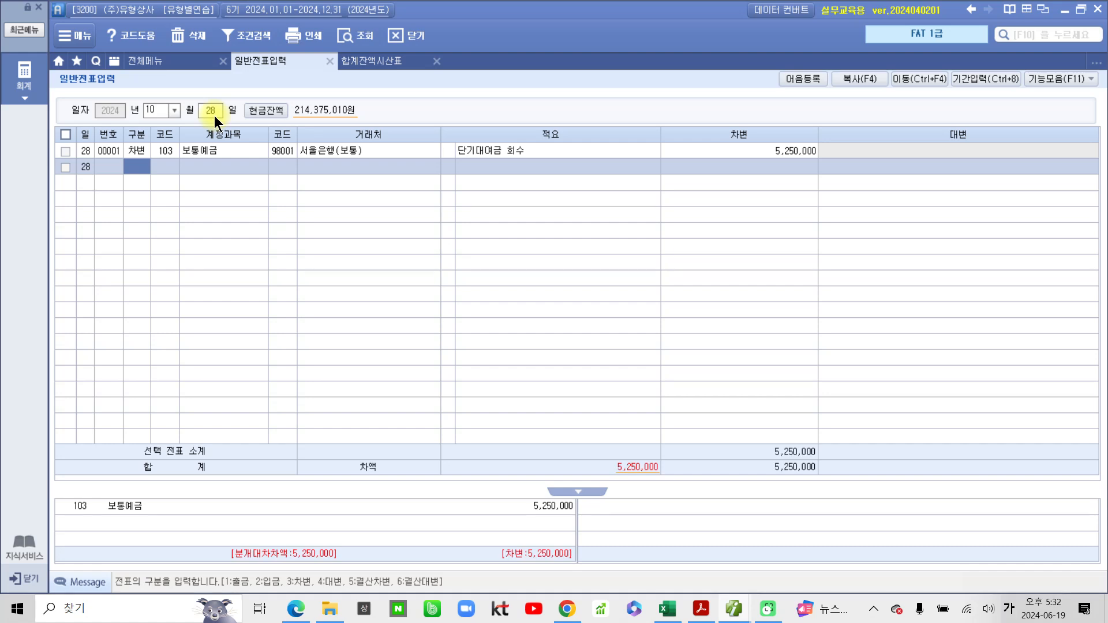
- Add a credit line for 114 단기대여금 with 00102 안동상사, description 단기대여금 회수 and amount 5,000,000
{"action": "type", "text": "4"}
{"action": "type", "text": "단기"}
{"action": "key", "text": "Return"}
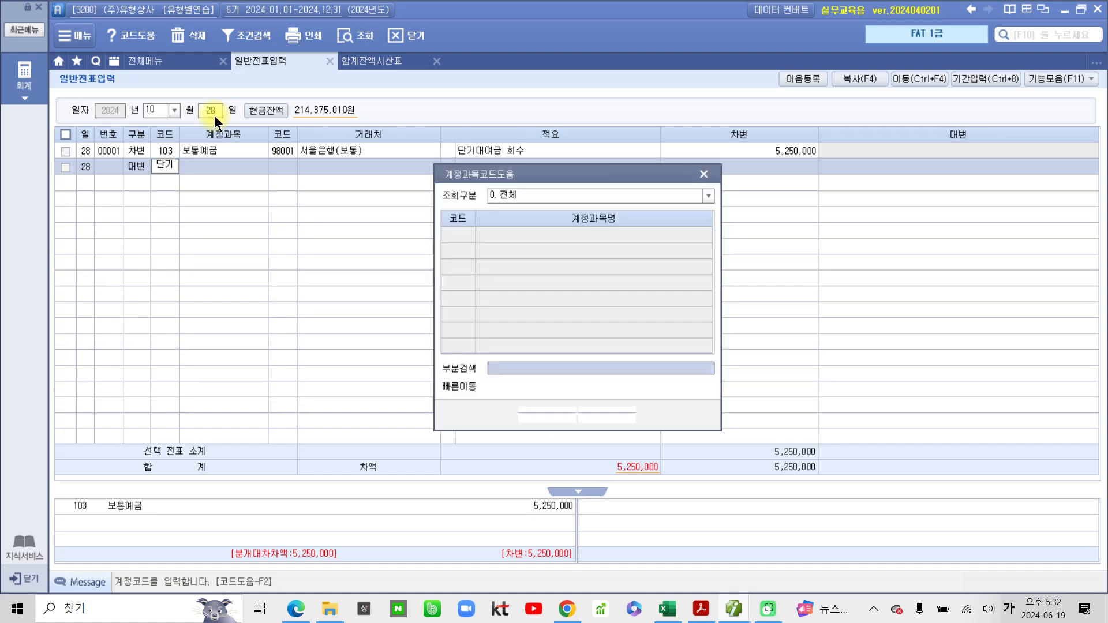
{"action": "key", "text": "Down"}
{"action": "key", "text": "Down"}
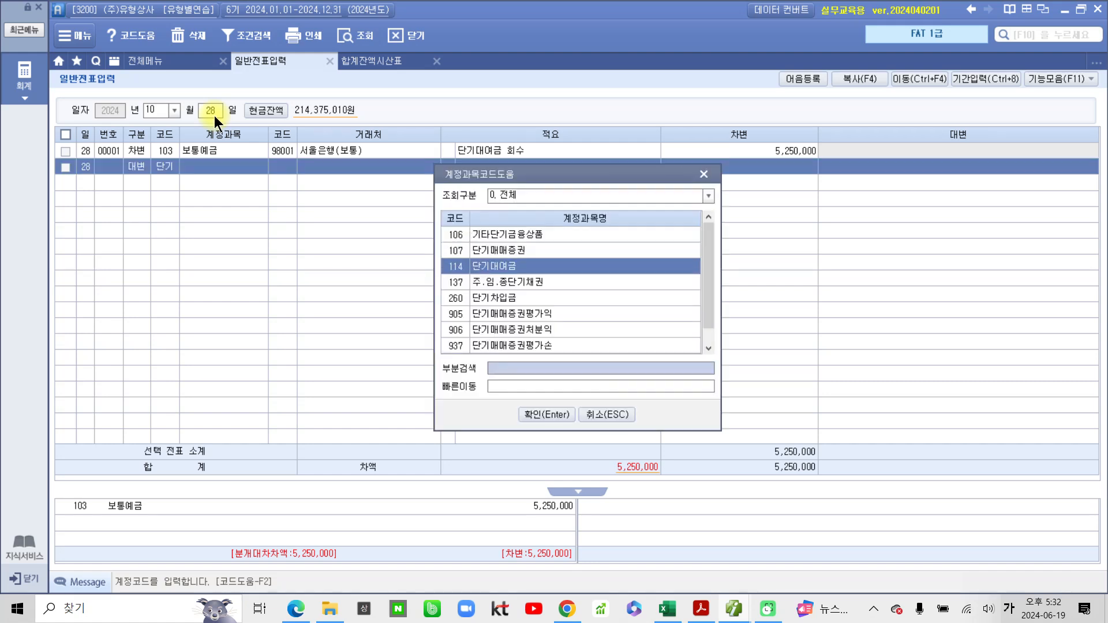
{"action": "key", "text": "Return"}
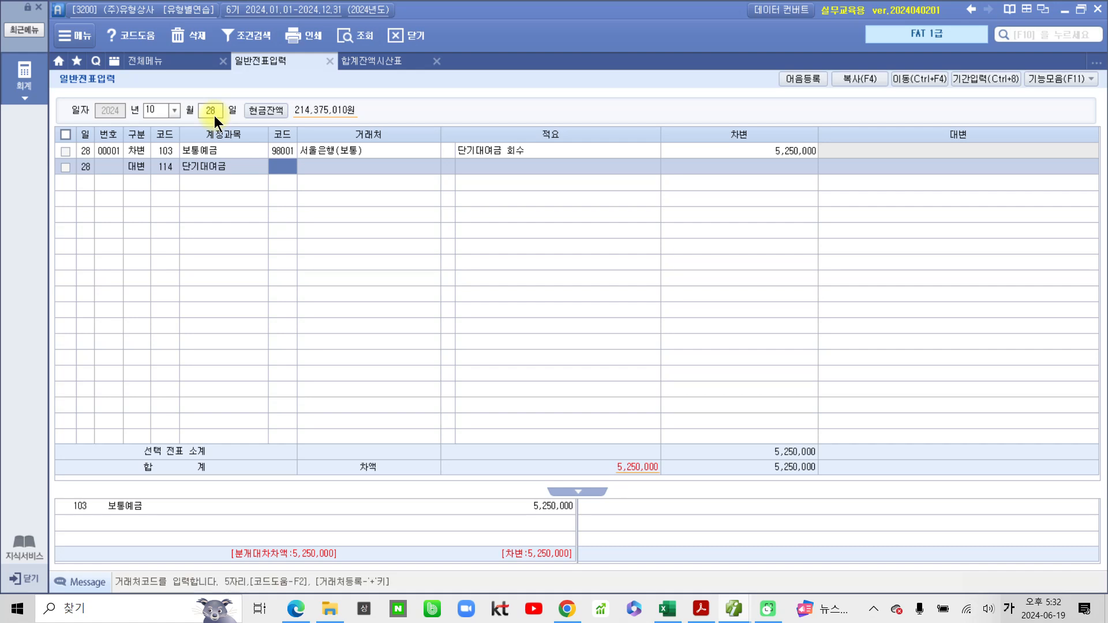
{"action": "type", "text": "00102"}
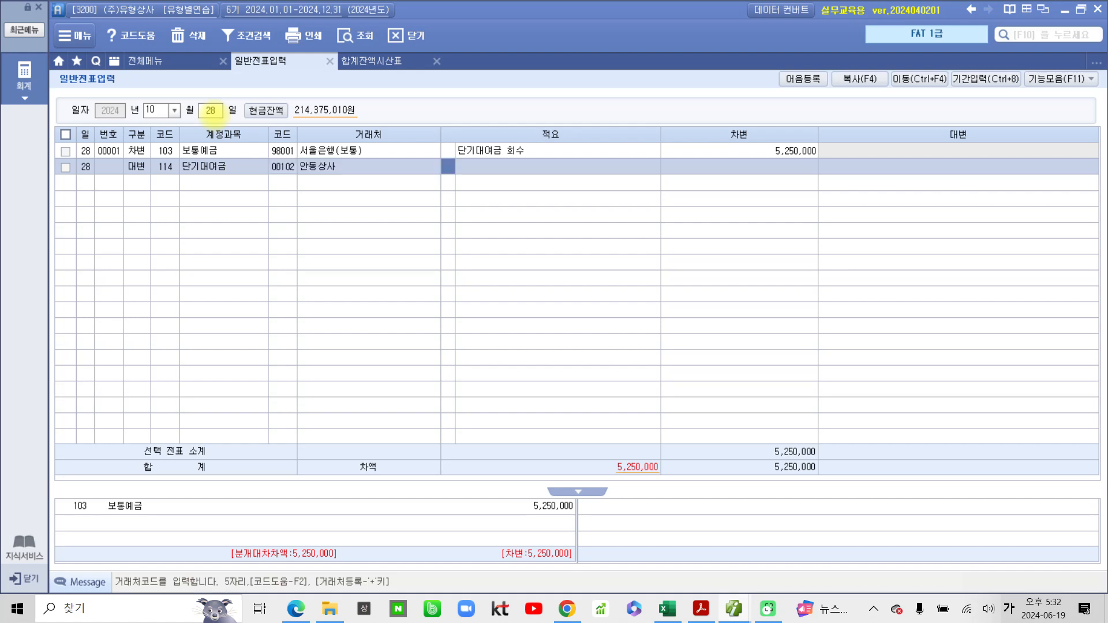
{"action": "key", "text": "Return"}
{"action": "key", "text": "Return"}
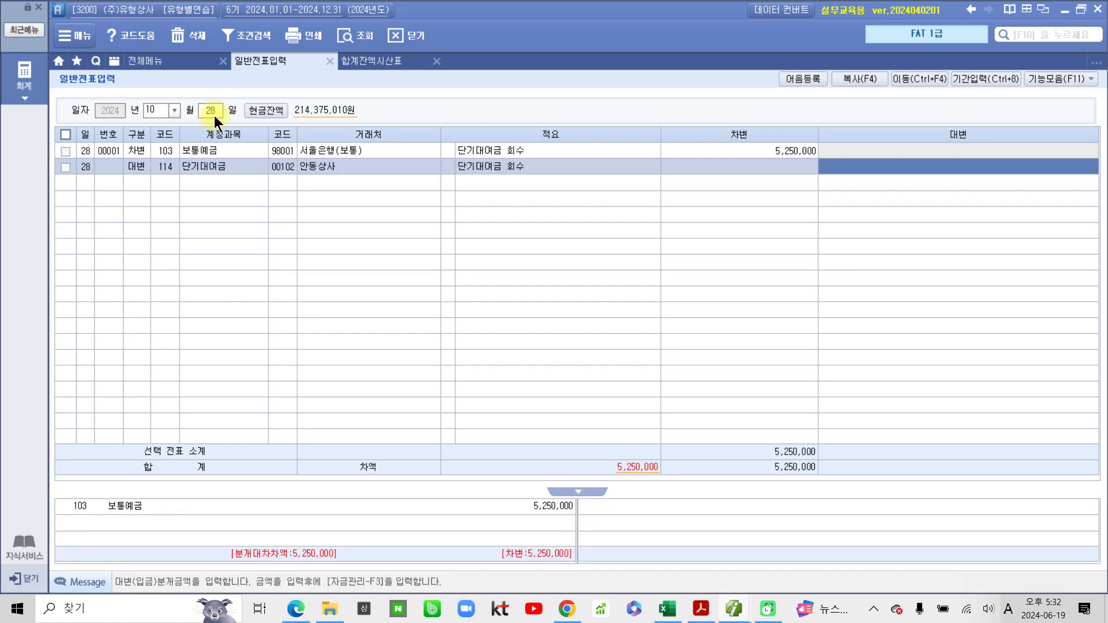
{"action": "type", "text": "5000000"}
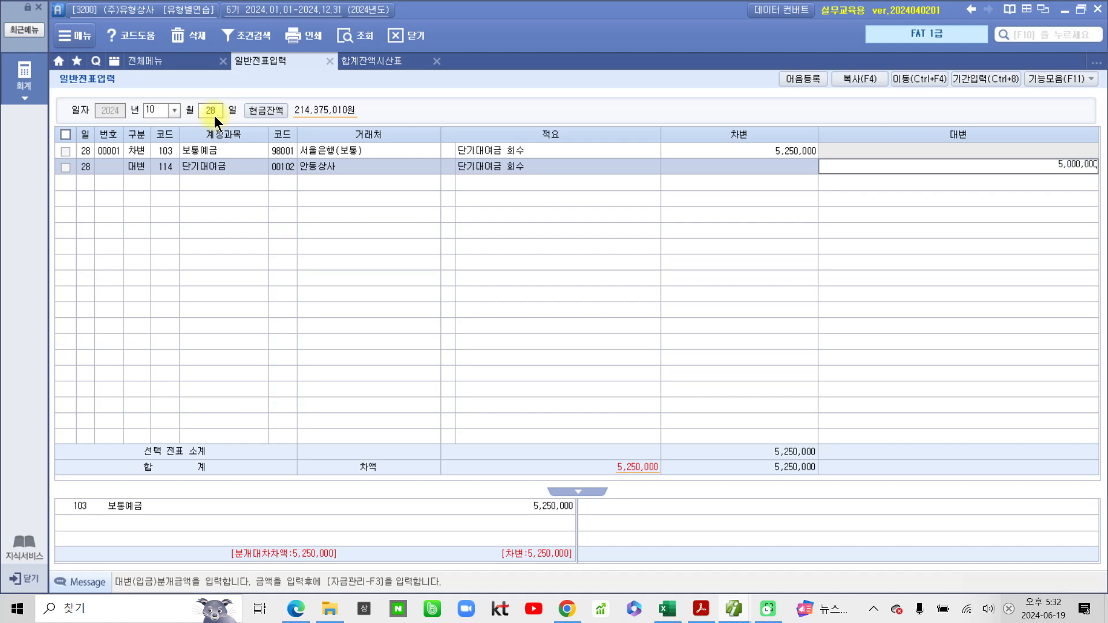
{"action": "key", "text": "Return"}
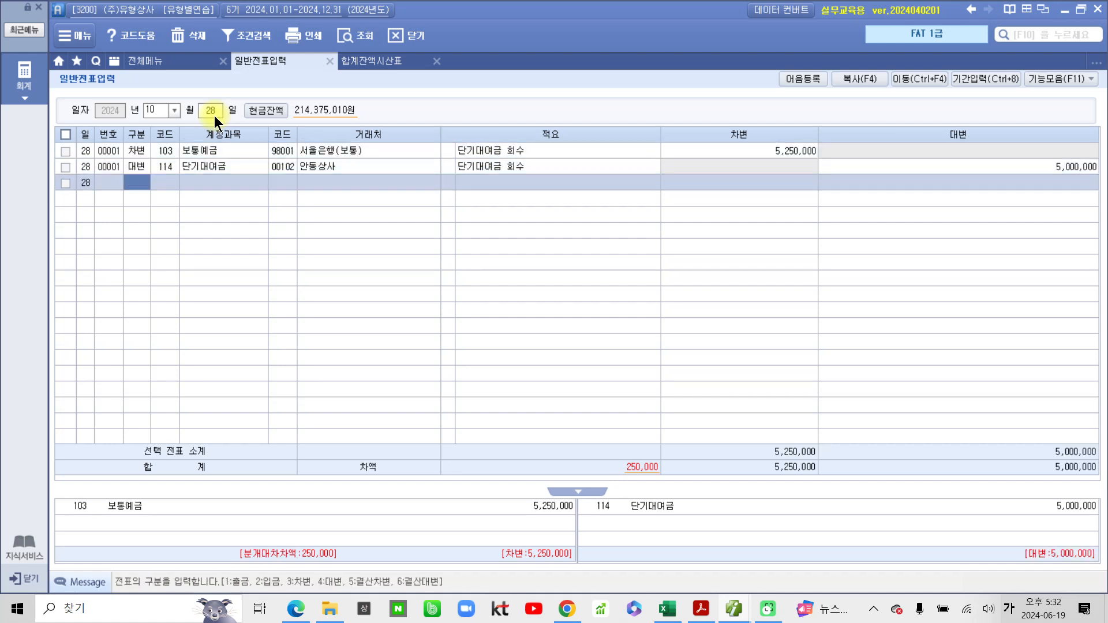
- Add a credit line for 901 이자수익 with 안동상사, description 단기대여금 회수 and amount 250,000
{"action": "type", "text": "4"}
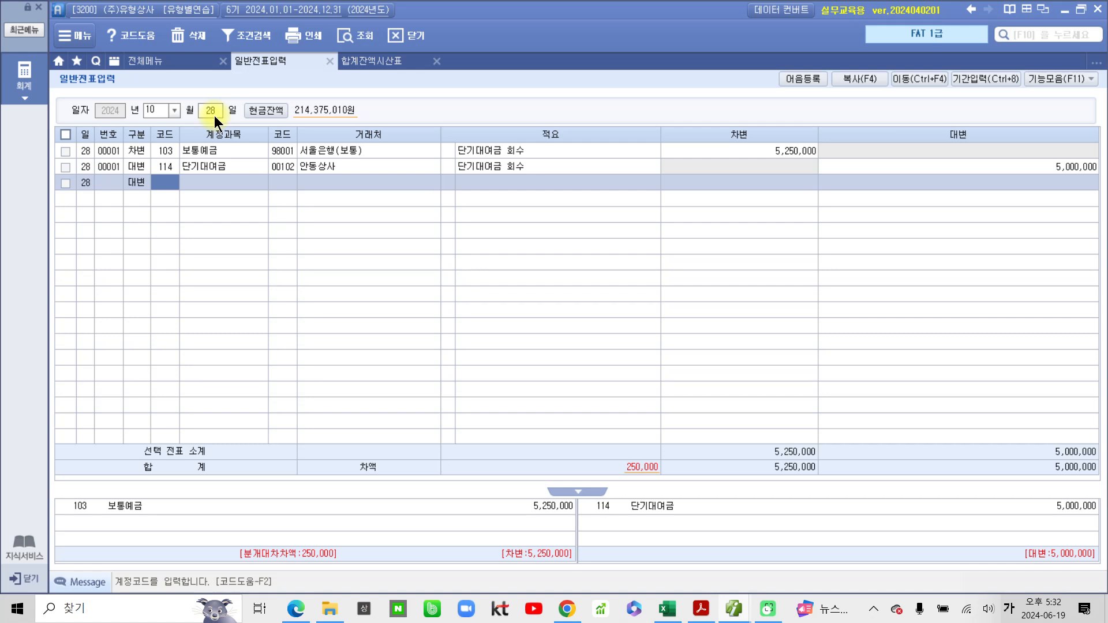
{"action": "type", "text": "ㅇㅣ자"}
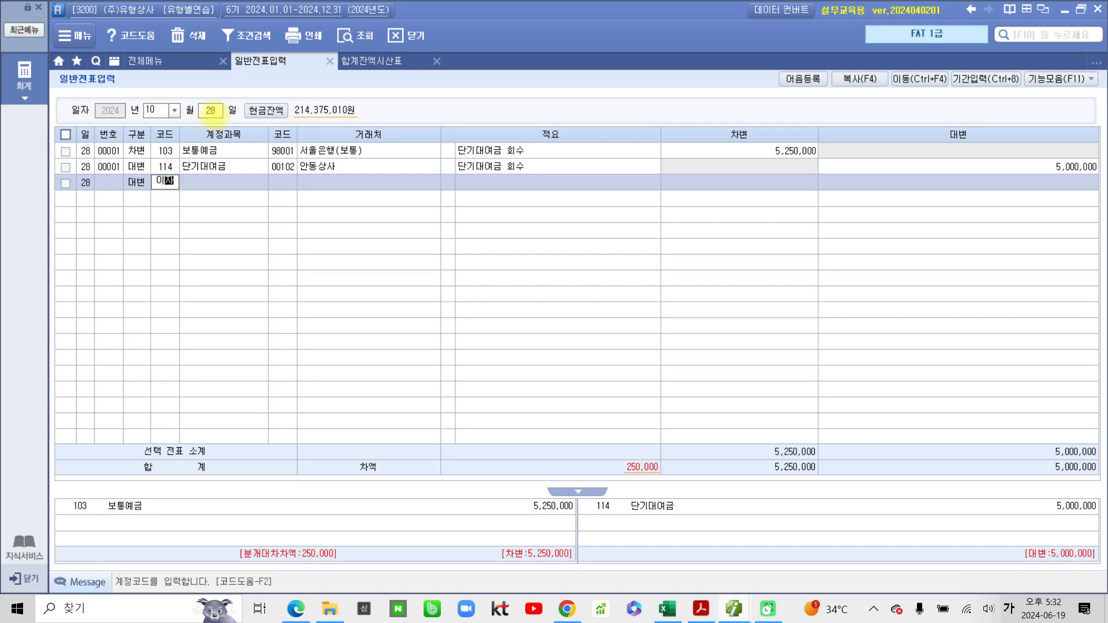
{"action": "key", "text": "Return"}
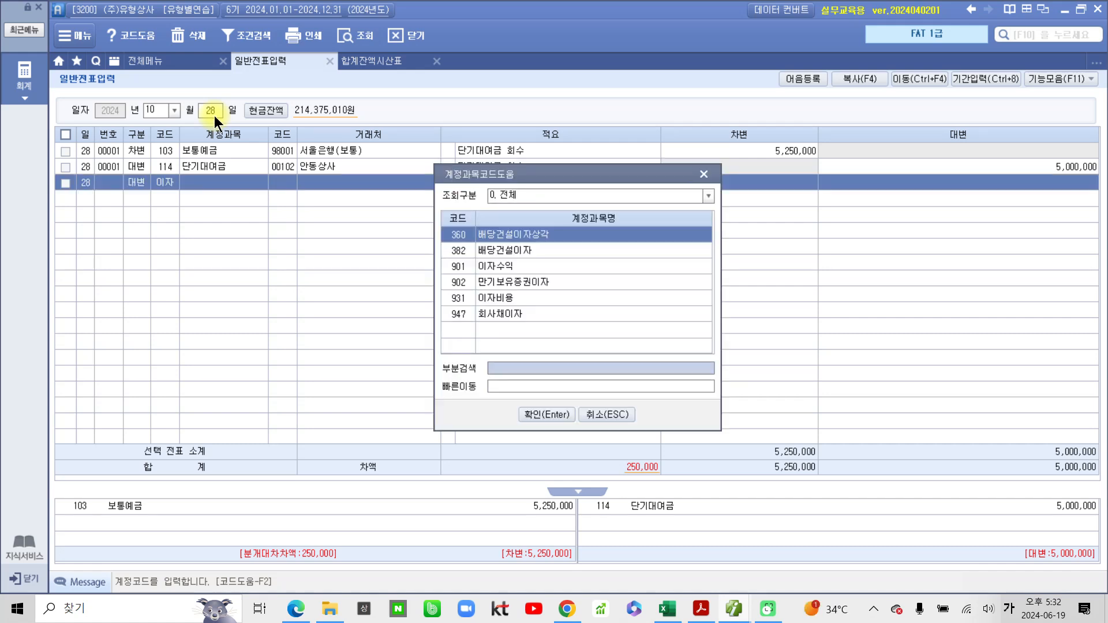
{"action": "key", "text": "Down"}
{"action": "key", "text": "Down"}
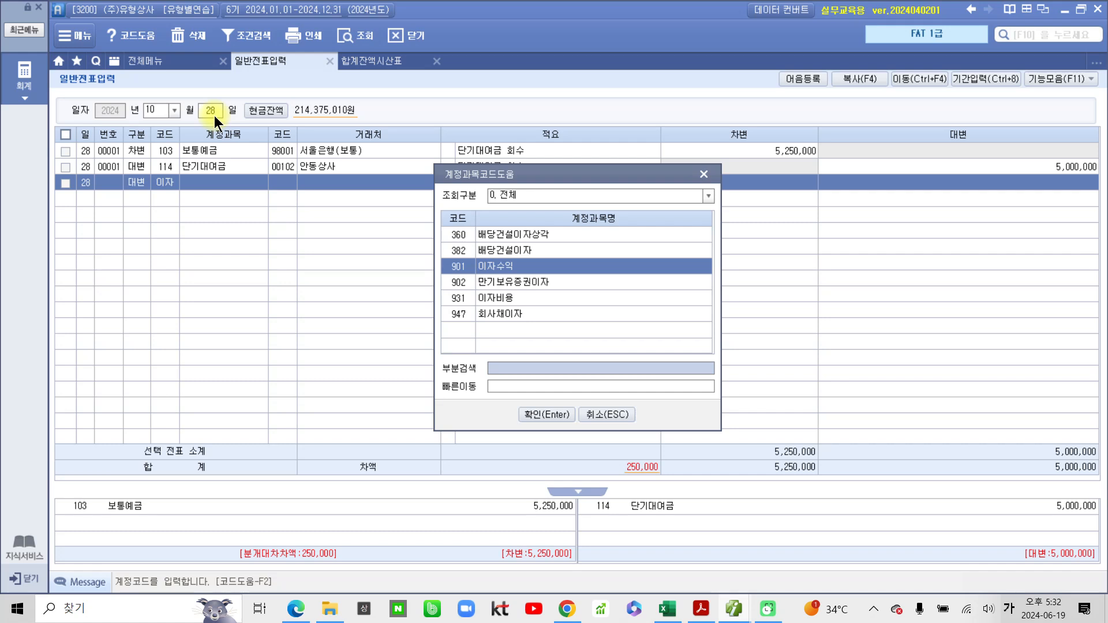
{"action": "key", "text": "Return"}
{"action": "key", "text": "Return"}
{"action": "key", "text": "Return"}
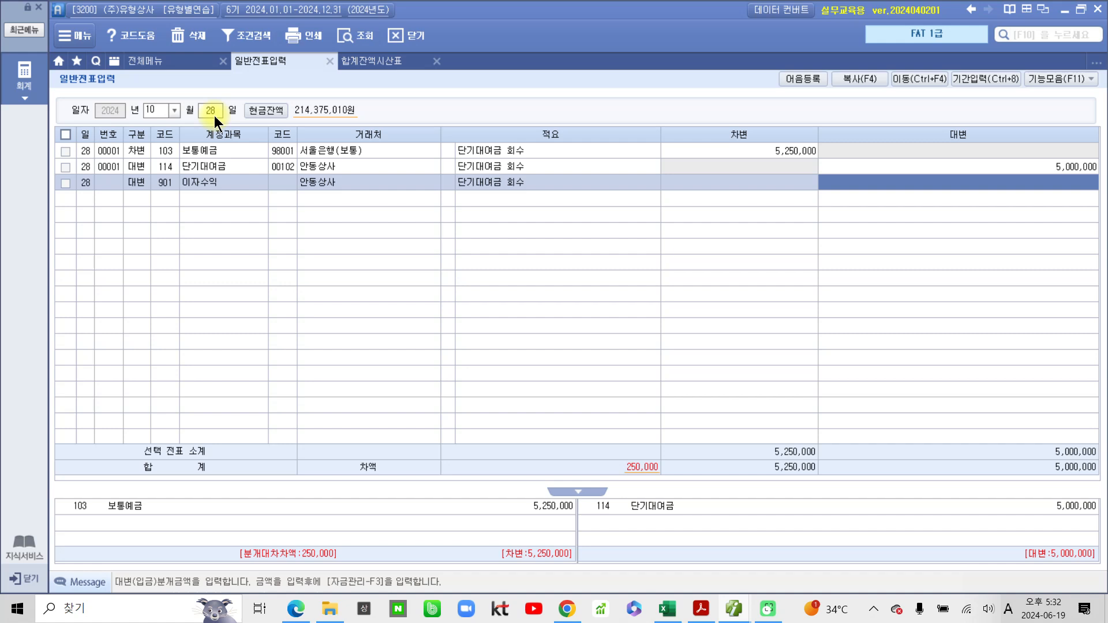
{"action": "type", "text": "250,"}
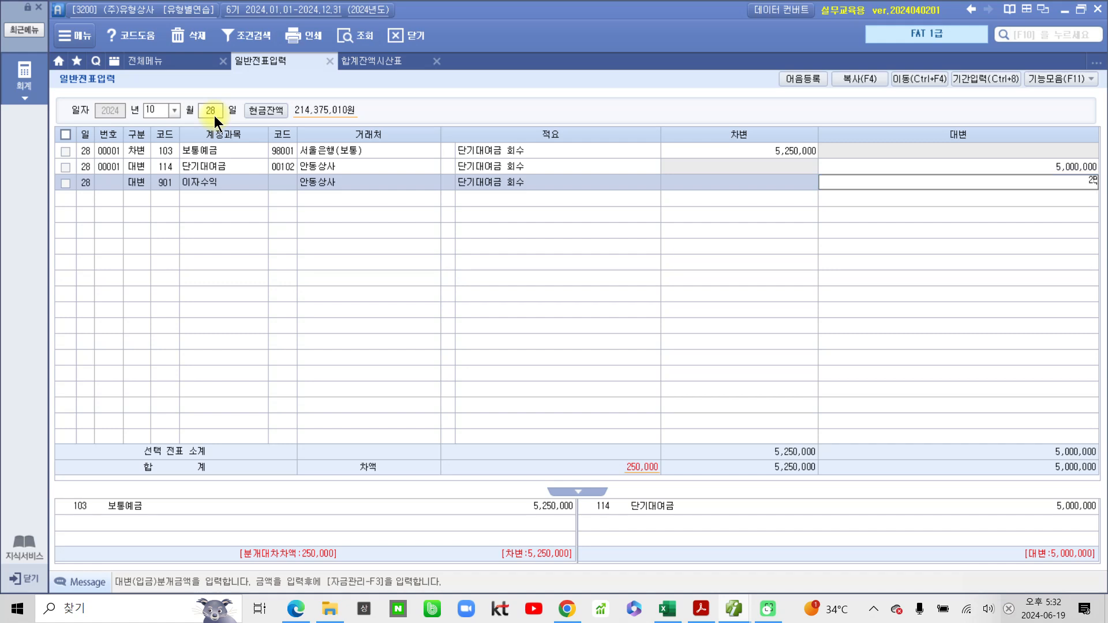
{"action": "type", "text": "000"}
{"action": "key", "text": "Return"}
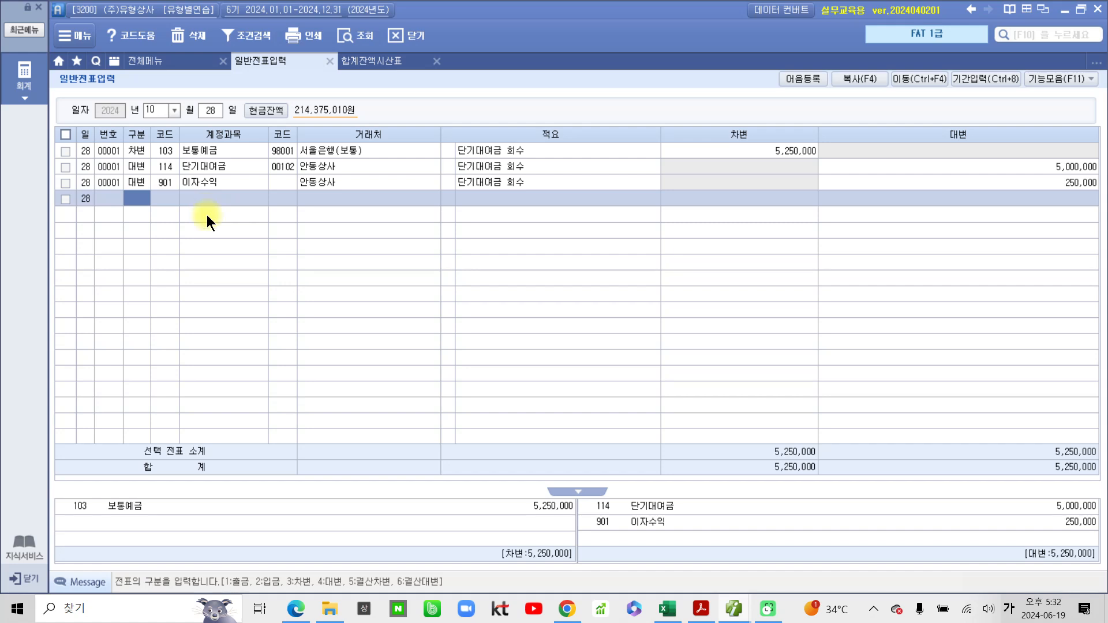
{"action": "left_click", "coordinate": [188, 157]}
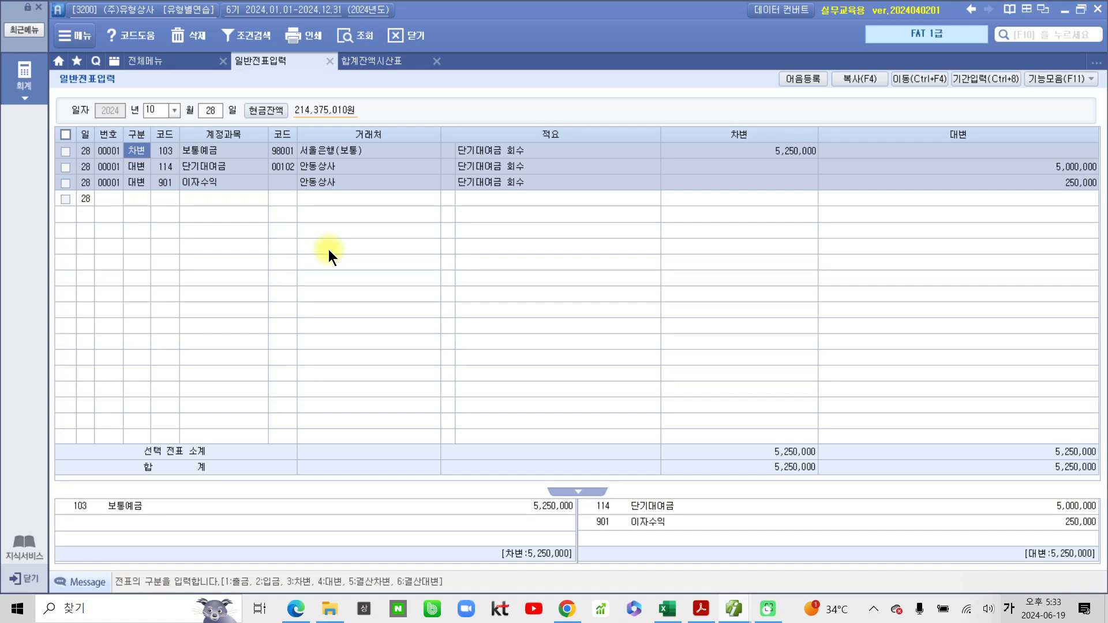
- Switch to the practice problem PDF and highlight the date 10월 29일 and 정기예금 in problem 29
{"action": "left_click", "coordinate": [700, 611]}
{"action": "left_click_drag", "start_coordinate": [238, 333], "coordinate": [321, 333]}
{"action": "left_click", "coordinate": [363, 358]}
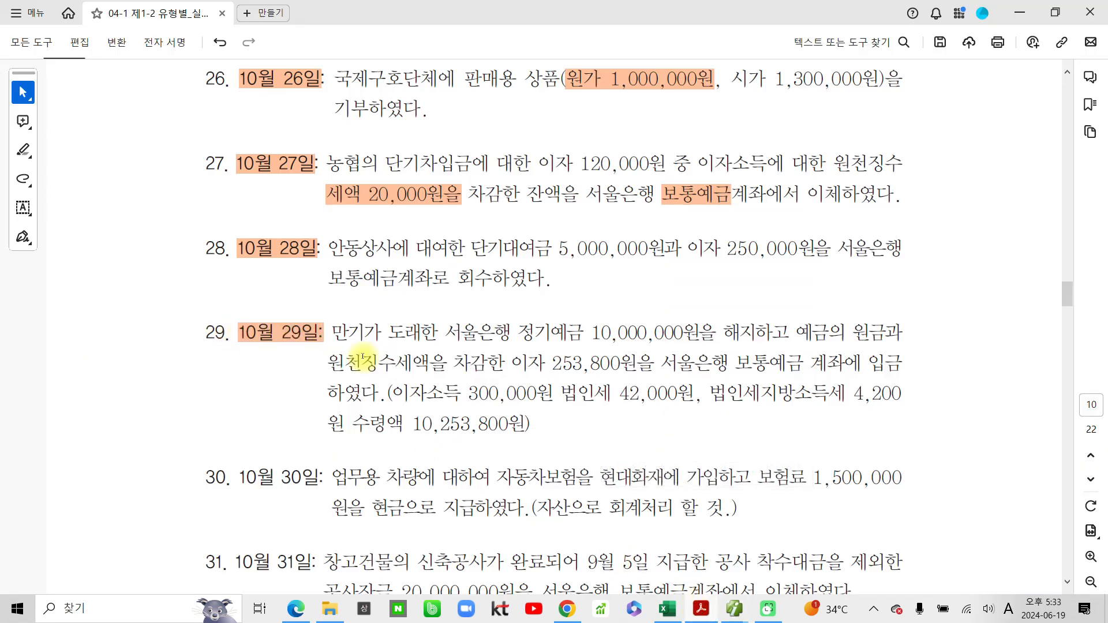
{"action": "scroll", "coordinate": [263, 430], "scroll_direction": "down", "scroll_amount": 1}
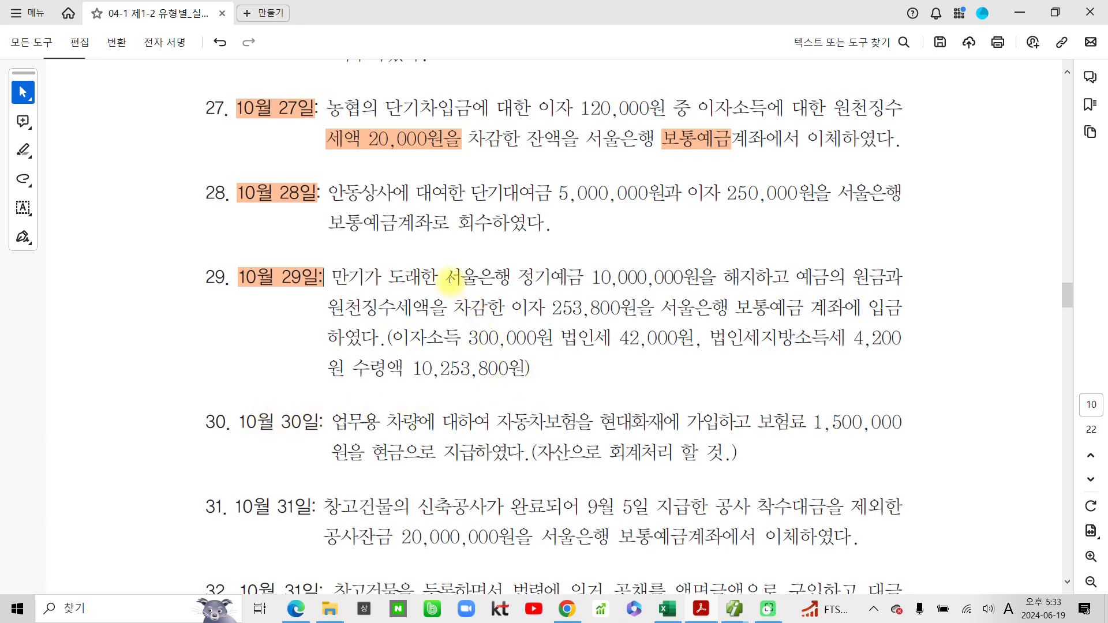
{"action": "left_click_drag", "start_coordinate": [521, 275], "coordinate": [584, 277]}
{"action": "left_click", "coordinate": [630, 305]}
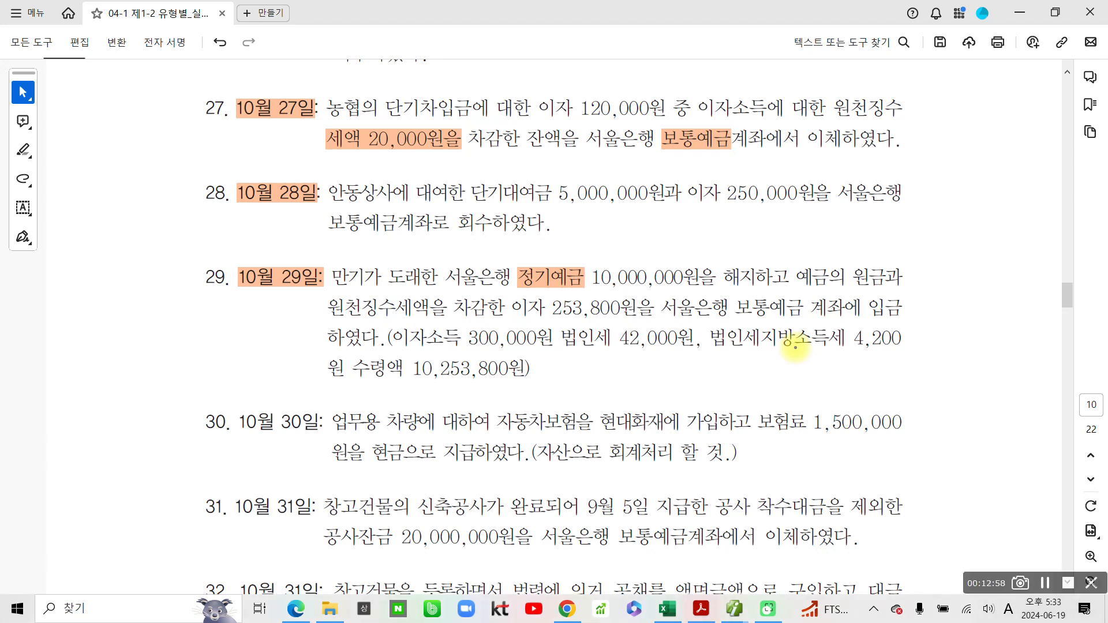
- Handwrite 대) above problem 29's 정기예금, then box 보통예금 freehand and annotate it with 차) and 10,253,800
{"action": "mouse_move", "coordinate": [490, 242]}
{"action": "left_mouse_down"}
{"action": "mouse_move", "coordinate": [485, 254]}
{"action": "mouse_move", "coordinate": [507, 243]}
{"action": "mouse_move", "coordinate": [510, 262]}
{"action": "left_mouse_up"}
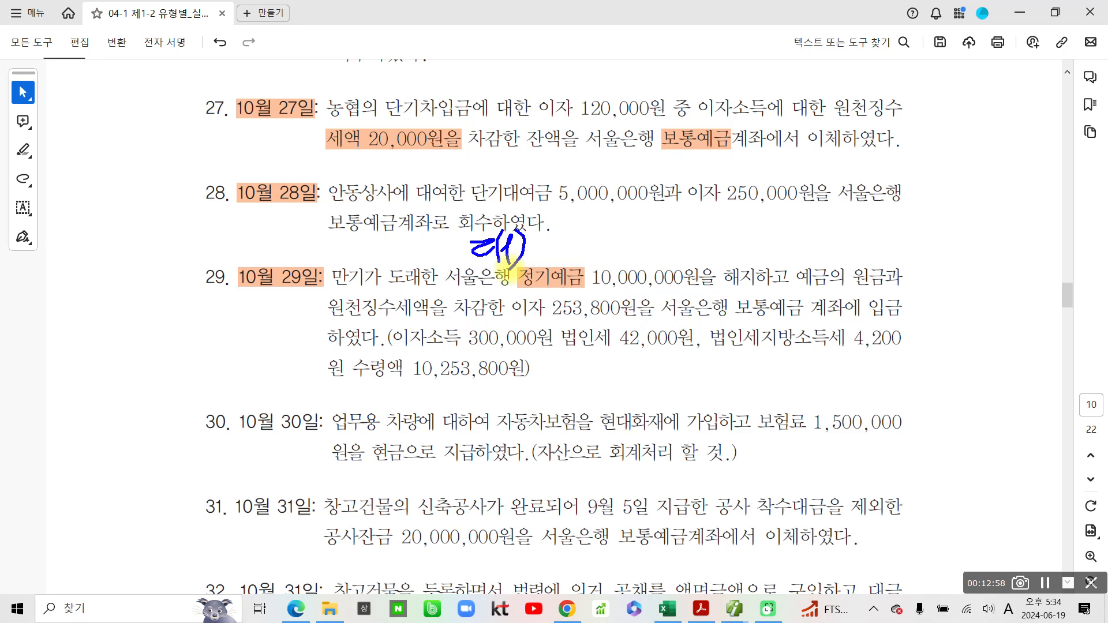
{"action": "mouse_move", "coordinate": [732, 298]}
{"action": "left_mouse_down"}
{"action": "mouse_move", "coordinate": [726, 318]}
{"action": "mouse_move", "coordinate": [811, 324]}
{"action": "mouse_move", "coordinate": [751, 290]}
{"action": "mouse_move", "coordinate": [724, 295]}
{"action": "left_mouse_up"}
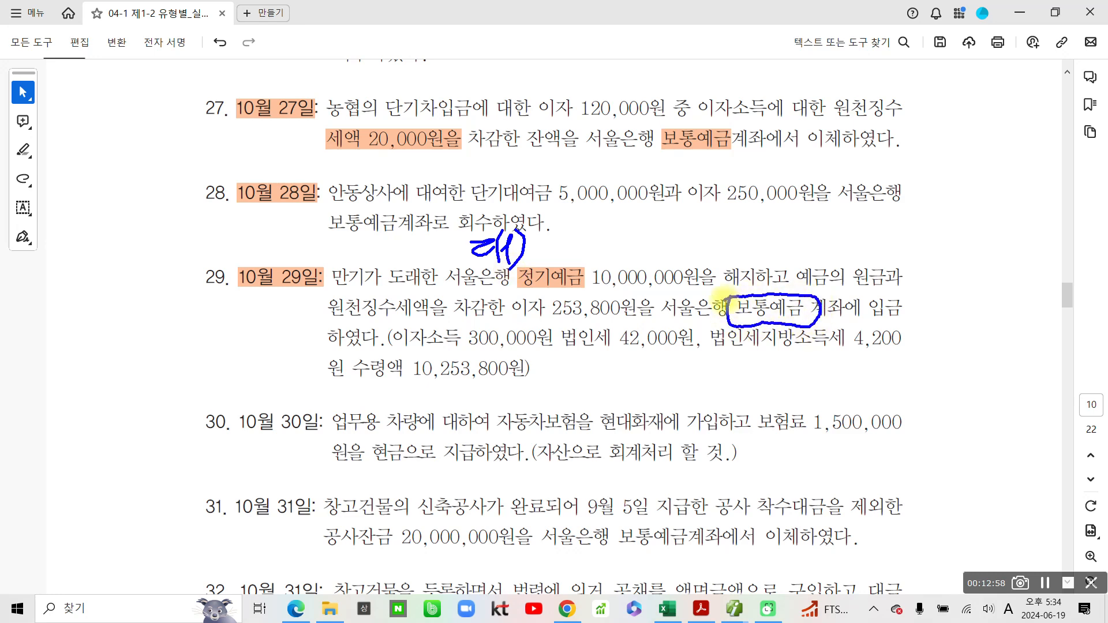
{"action": "mouse_move", "coordinate": [711, 256]}
{"action": "left_mouse_down"}
{"action": "mouse_move", "coordinate": [728, 274]}
{"action": "mouse_move", "coordinate": [706, 295]}
{"action": "mouse_move", "coordinate": [756, 303]}
{"action": "left_mouse_up"}
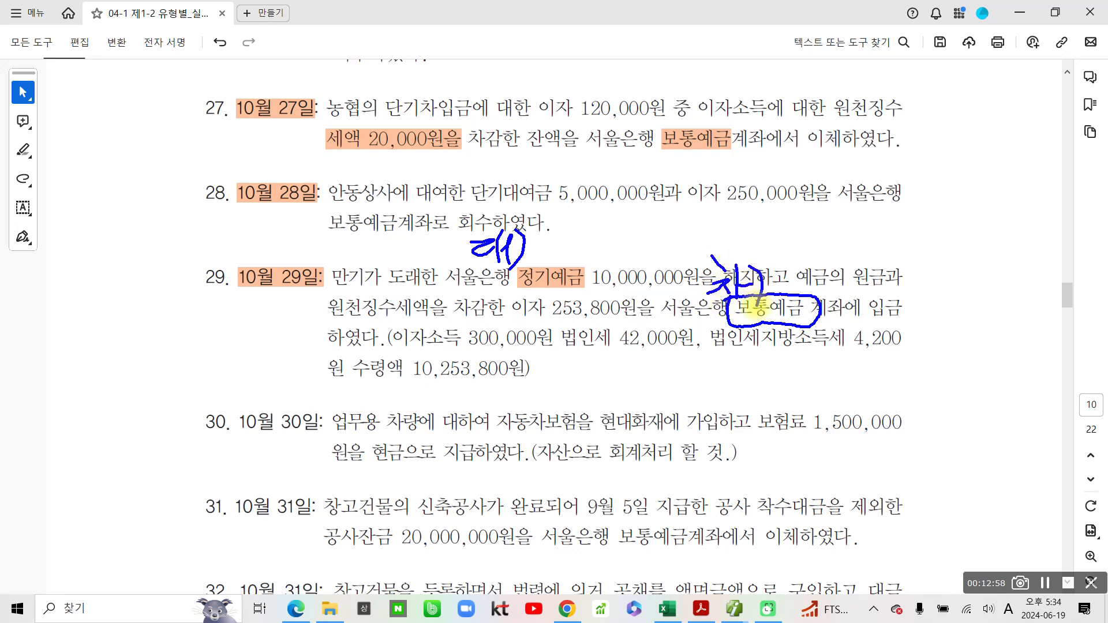
{"action": "mouse_move", "coordinate": [922, 297]}
{"action": "left_mouse_down"}
{"action": "mouse_move", "coordinate": [914, 328]}
{"action": "mouse_move", "coordinate": [947, 307]}
{"action": "mouse_move", "coordinate": [964, 340]}
{"action": "left_mouse_up"}
{"action": "left_click_drag", "start_coordinate": [985, 299], "coordinate": [1010, 326]}
{"action": "mouse_move", "coordinate": [1033, 289]}
{"action": "left_mouse_down"}
{"action": "mouse_move", "coordinate": [1045, 312]}
{"action": "mouse_move", "coordinate": [1025, 327]}
{"action": "left_mouse_up"}
{"action": "left_click_drag", "start_coordinate": [1050, 338], "coordinate": [1047, 349]}
{"action": "mouse_move", "coordinate": [1074, 300]}
{"action": "left_mouse_down"}
{"action": "mouse_move", "coordinate": [1062, 323]}
{"action": "mouse_move", "coordinate": [1076, 306]}
{"action": "mouse_move", "coordinate": [1099, 325]}
{"action": "mouse_move", "coordinate": [1100, 301]}
{"action": "left_mouse_up"}
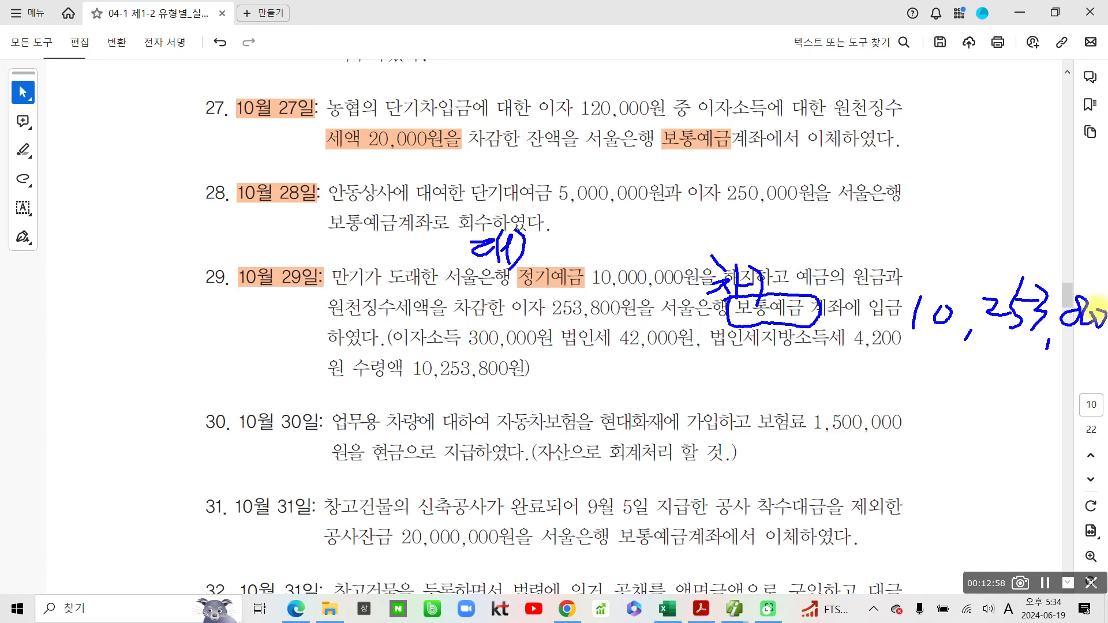
- Box 이자소득 300,000원 in problem 29 freehand and handwrite 대) above it
{"action": "mouse_move", "coordinate": [401, 323]}
{"action": "left_mouse_down"}
{"action": "mouse_move", "coordinate": [424, 359]}
{"action": "mouse_move", "coordinate": [554, 346]}
{"action": "mouse_move", "coordinate": [501, 319]}
{"action": "mouse_move", "coordinate": [386, 326]}
{"action": "mouse_move", "coordinate": [377, 307]}
{"action": "mouse_move", "coordinate": [393, 327]}
{"action": "left_mouse_up"}
{"action": "mouse_move", "coordinate": [395, 314]}
{"action": "left_mouse_down"}
{"action": "mouse_move", "coordinate": [407, 313]}
{"action": "mouse_move", "coordinate": [403, 338]}
{"action": "left_mouse_up"}
{"action": "left_click_drag", "start_coordinate": [415, 293], "coordinate": [401, 336]}
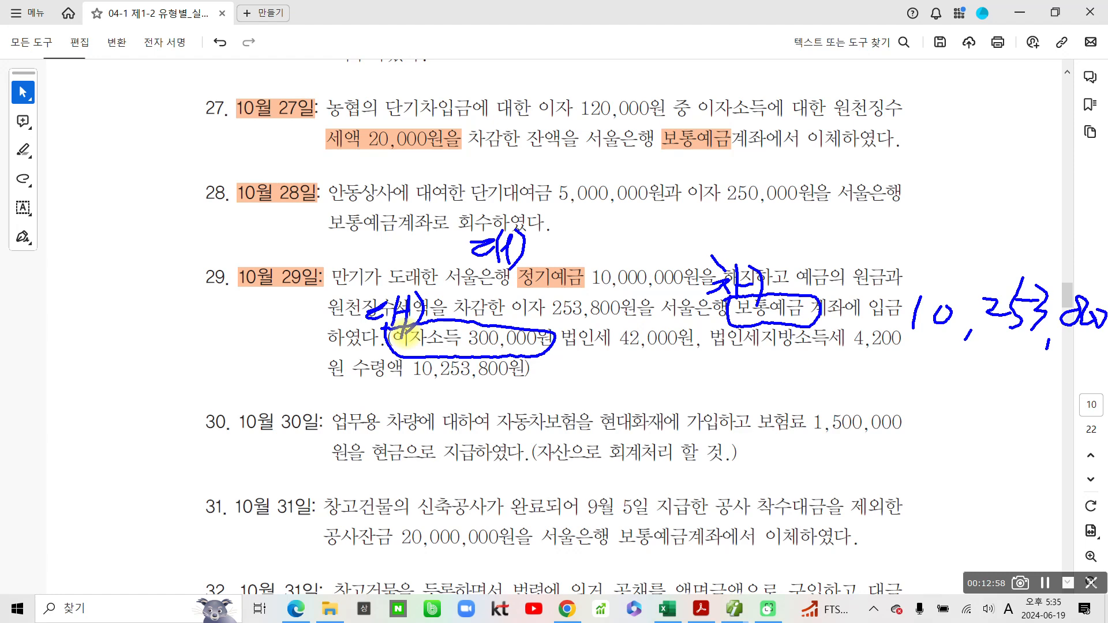
- Box problem 29's 법인세 and 법인세지방소득세 amounts, handwrite 차) 선납세금 below, and draw a star beside the problem number
{"action": "mouse_move", "coordinate": [568, 327]}
{"action": "left_mouse_down"}
{"action": "mouse_move", "coordinate": [577, 355]}
{"action": "mouse_move", "coordinate": [898, 365]}
{"action": "mouse_move", "coordinate": [840, 320]}
{"action": "mouse_move", "coordinate": [633, 325]}
{"action": "mouse_move", "coordinate": [566, 346]}
{"action": "left_mouse_up"}
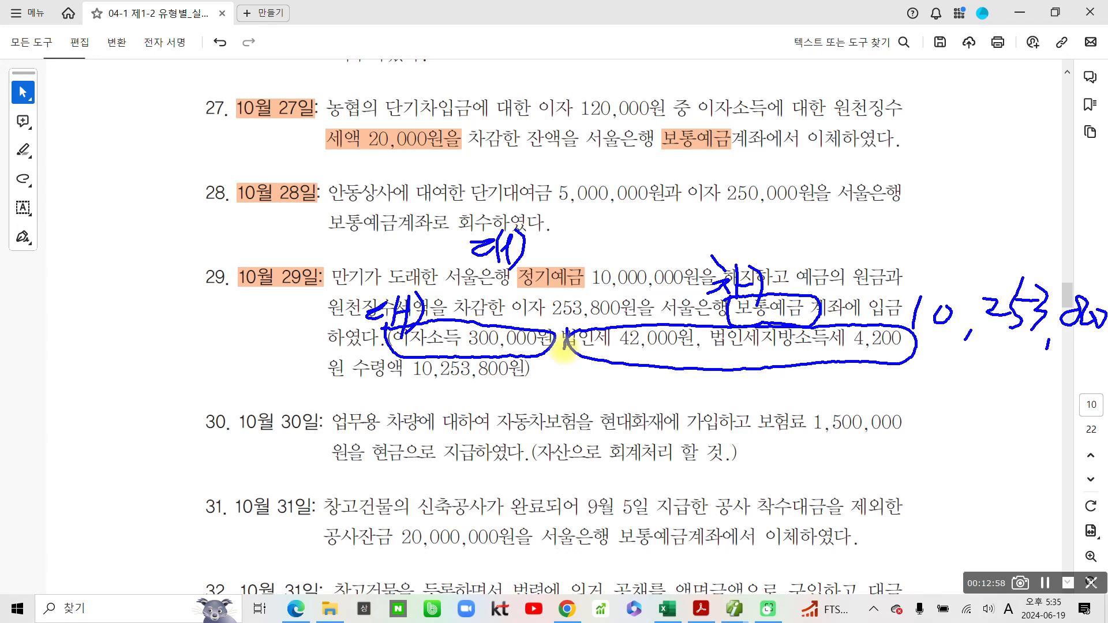
{"action": "mouse_move", "coordinate": [590, 362]}
{"action": "left_mouse_down"}
{"action": "mouse_move", "coordinate": [593, 382]}
{"action": "mouse_move", "coordinate": [568, 386]}
{"action": "mouse_move", "coordinate": [577, 404]}
{"action": "mouse_move", "coordinate": [617, 381]}
{"action": "mouse_move", "coordinate": [599, 424]}
{"action": "left_mouse_up"}
{"action": "mouse_move", "coordinate": [662, 376]}
{"action": "left_mouse_down"}
{"action": "mouse_move", "coordinate": [641, 398]}
{"action": "mouse_move", "coordinate": [672, 410]}
{"action": "mouse_move", "coordinate": [726, 398]}
{"action": "left_mouse_up"}
{"action": "mouse_move", "coordinate": [730, 355]}
{"action": "left_mouse_down"}
{"action": "mouse_move", "coordinate": [730, 407]}
{"action": "mouse_move", "coordinate": [754, 375]}
{"action": "mouse_move", "coordinate": [729, 413]}
{"action": "mouse_move", "coordinate": [774, 387]}
{"action": "mouse_move", "coordinate": [788, 399]}
{"action": "mouse_move", "coordinate": [825, 369]}
{"action": "mouse_move", "coordinate": [841, 377]}
{"action": "mouse_move", "coordinate": [825, 424]}
{"action": "mouse_move", "coordinate": [828, 399]}
{"action": "left_mouse_up"}
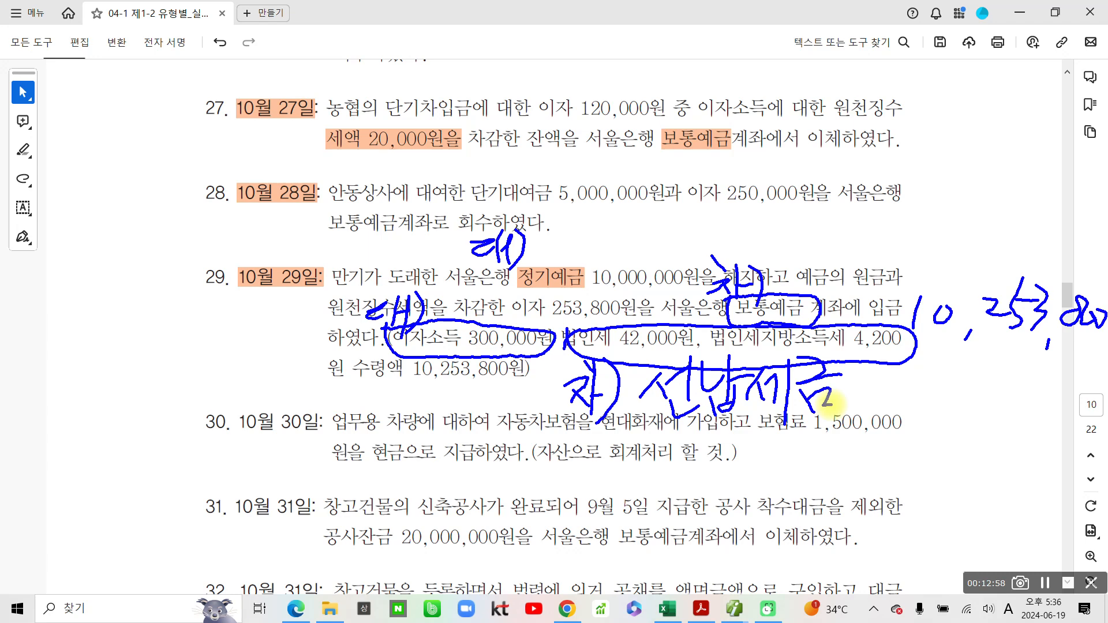
{"action": "mouse_move", "coordinate": [117, 333]}
{"action": "left_mouse_down"}
{"action": "mouse_move", "coordinate": [148, 278]}
{"action": "mouse_move", "coordinate": [124, 296]}
{"action": "mouse_move", "coordinate": [184, 295]}
{"action": "mouse_move", "coordinate": [110, 334]}
{"action": "left_mouse_up"}
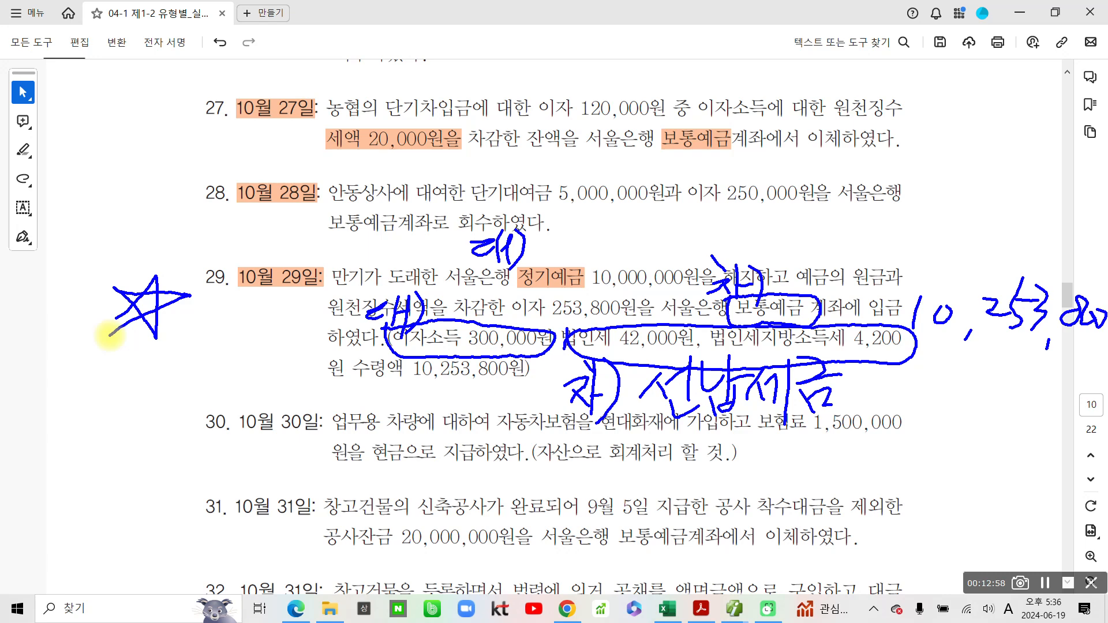
- Clear the handwritten marks over the PDF, then switch to the accounting program's 일반전표입력 and set the voucher day to 29
{"action": "key", "text": "Escape"}
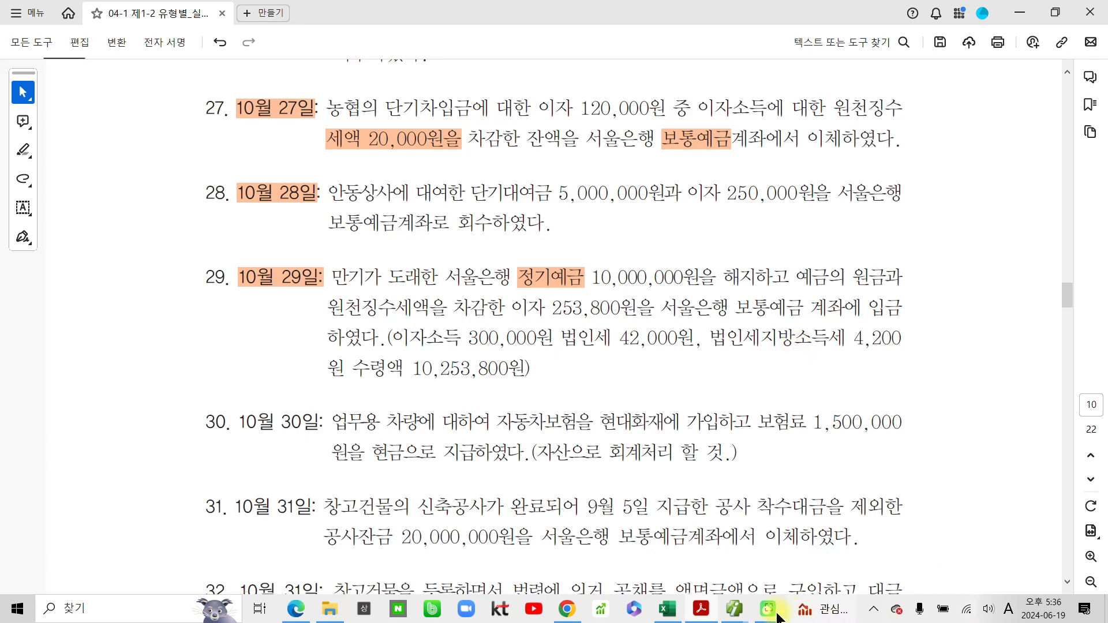
{"action": "mouse_move", "coordinate": [777, 615]}
{"action": "left_click", "coordinate": [691, 561]}
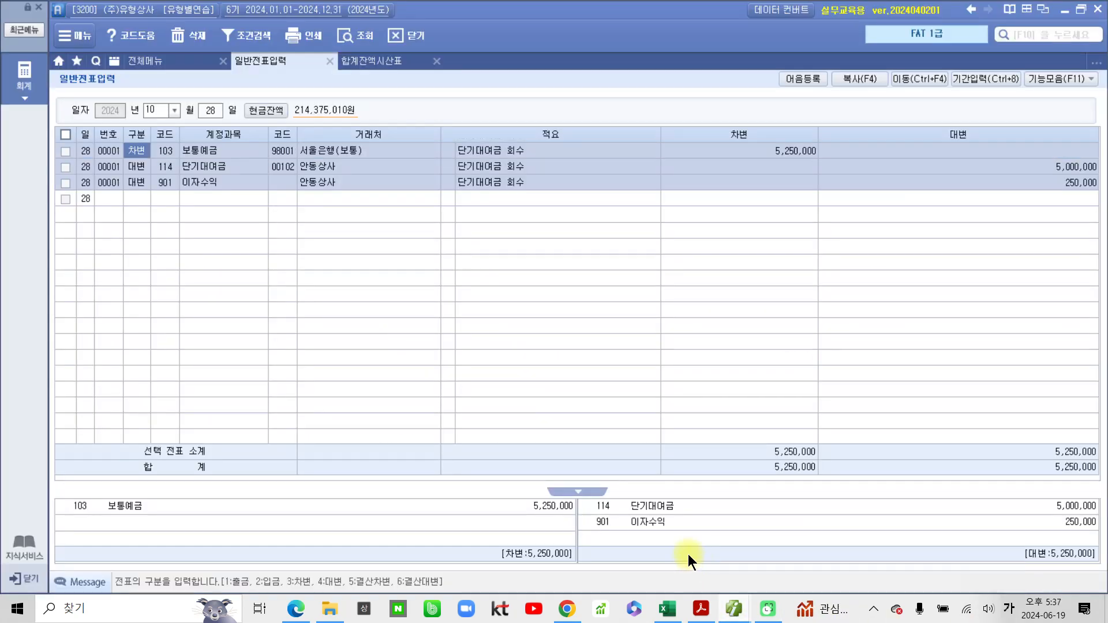
{"action": "left_click", "coordinate": [220, 114]}
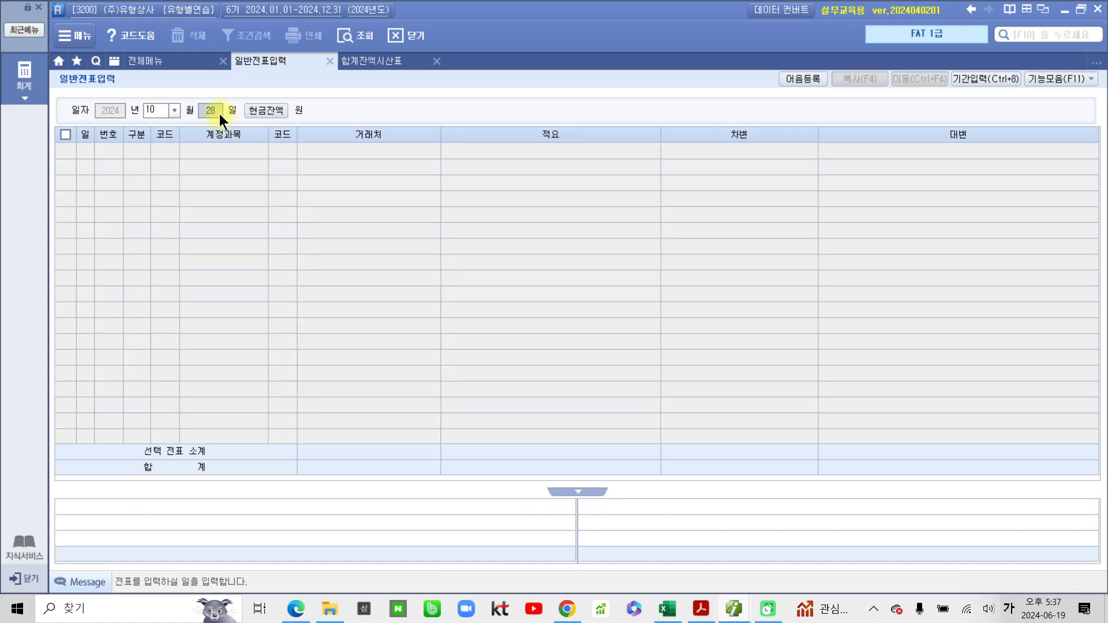
{"action": "type", "text": "29"}
{"action": "key", "text": "Return"}
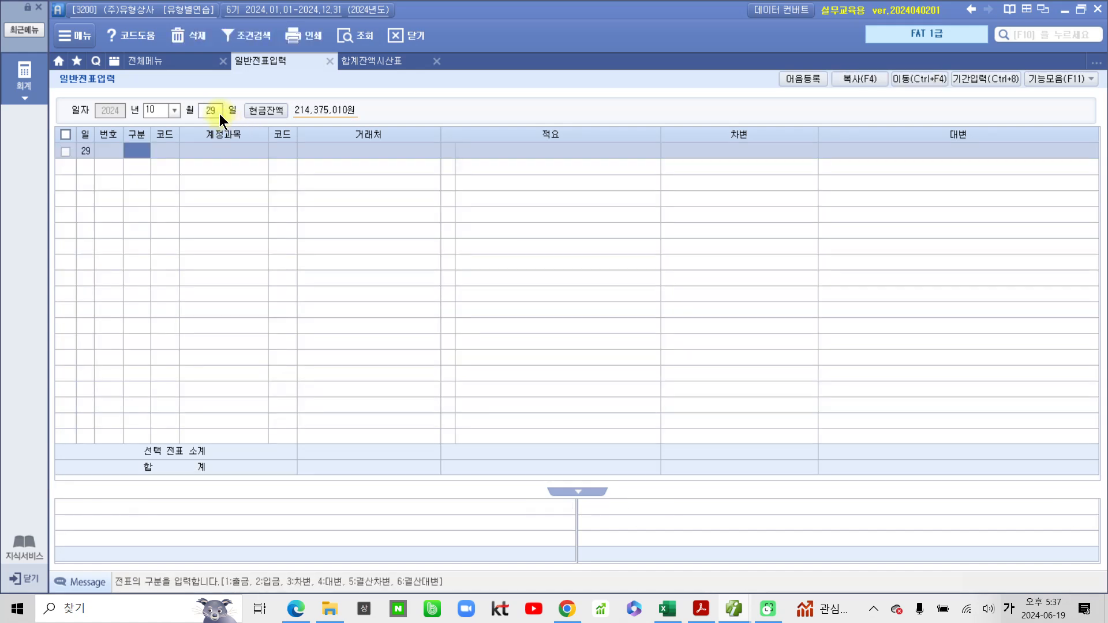
- Start a 대변 line in the October 29 voucher with account 104 정기예금
{"action": "type", "text": "4"}
{"action": "key", "text": "Return"}
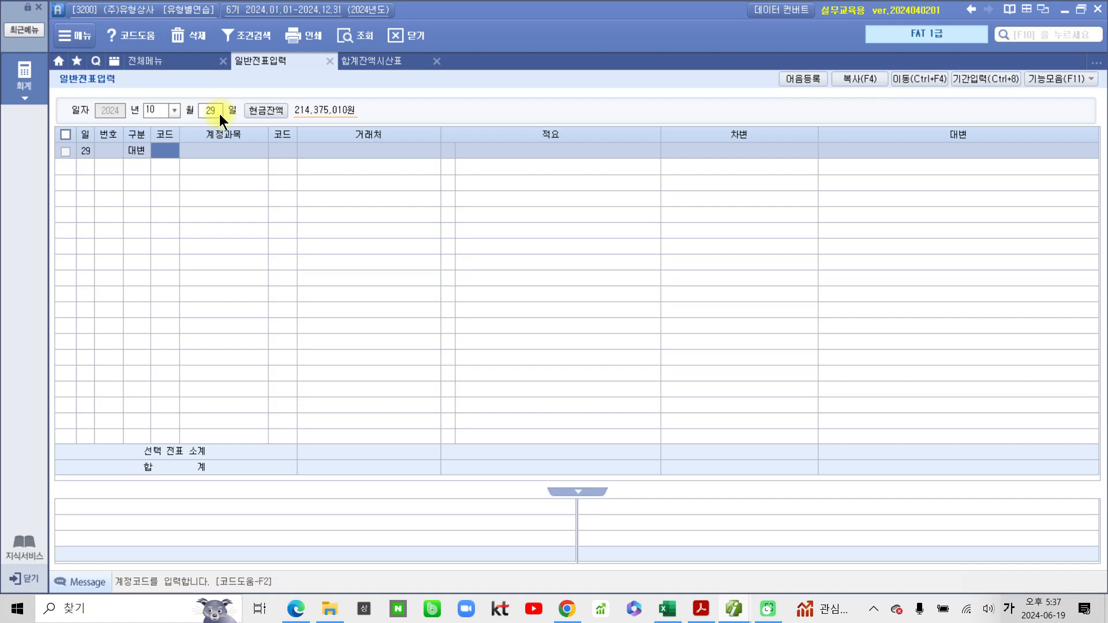
{"action": "type", "text": "정기"}
{"action": "key", "text": "Return"}
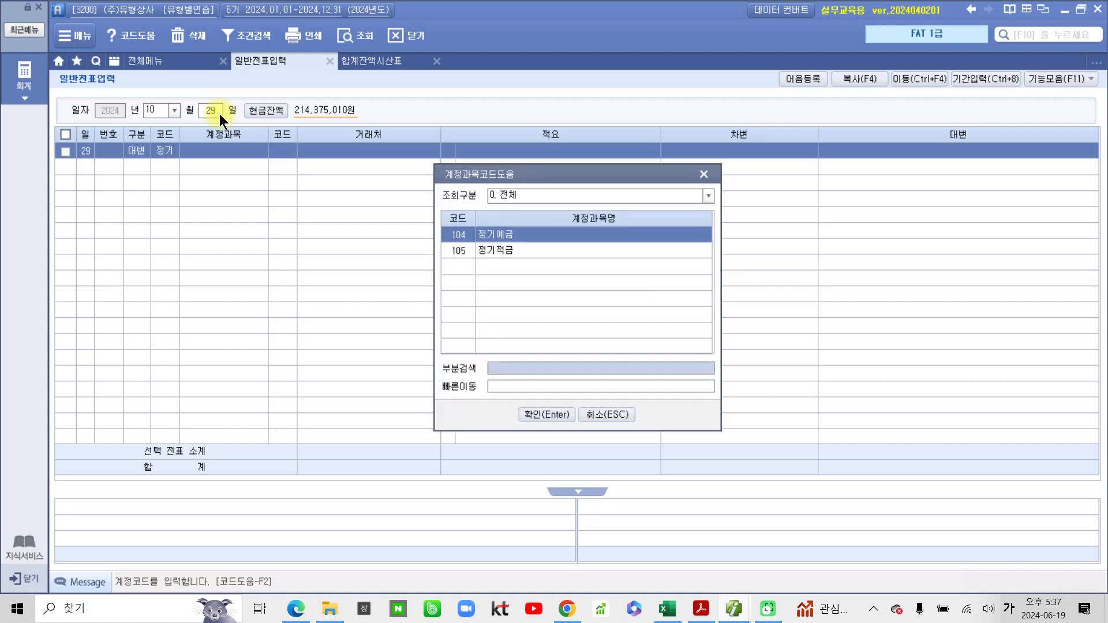
{"action": "key", "text": "Return"}
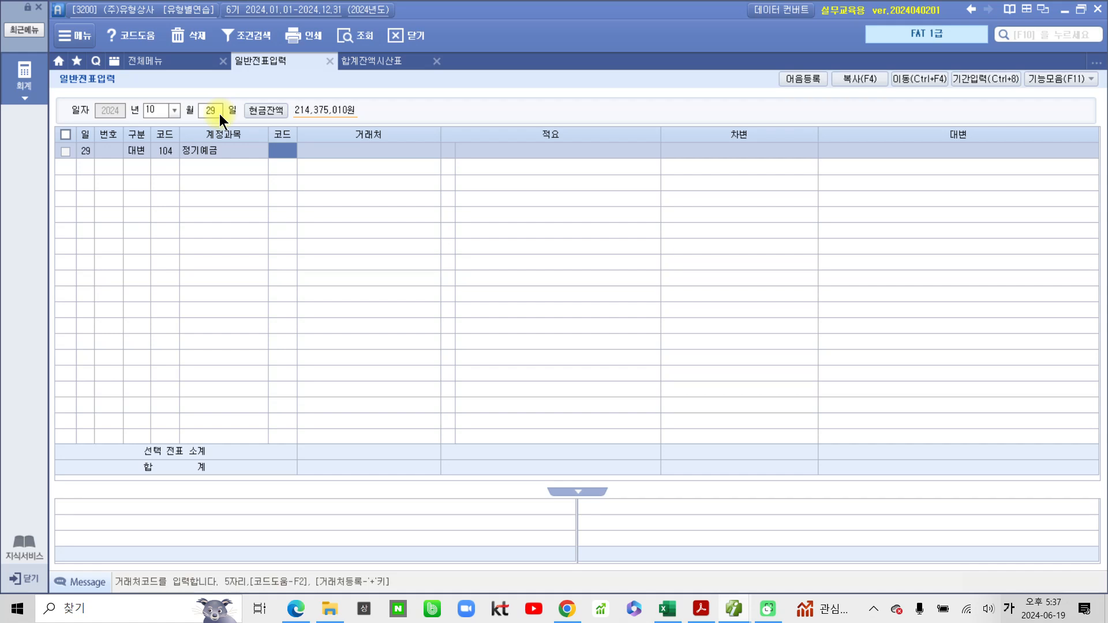
- Assign 서울은행(정기예금) as the 거래처 of the 정기예금 line
{"action": "type", "text": "성"}
{"action": "key", "text": "Return"}
{"action": "key", "text": "Left"}
{"action": "type", "text": "서울"}
{"action": "key", "text": "Return"}
{"action": "key", "text": "Down"}
{"action": "key", "text": "Return"}
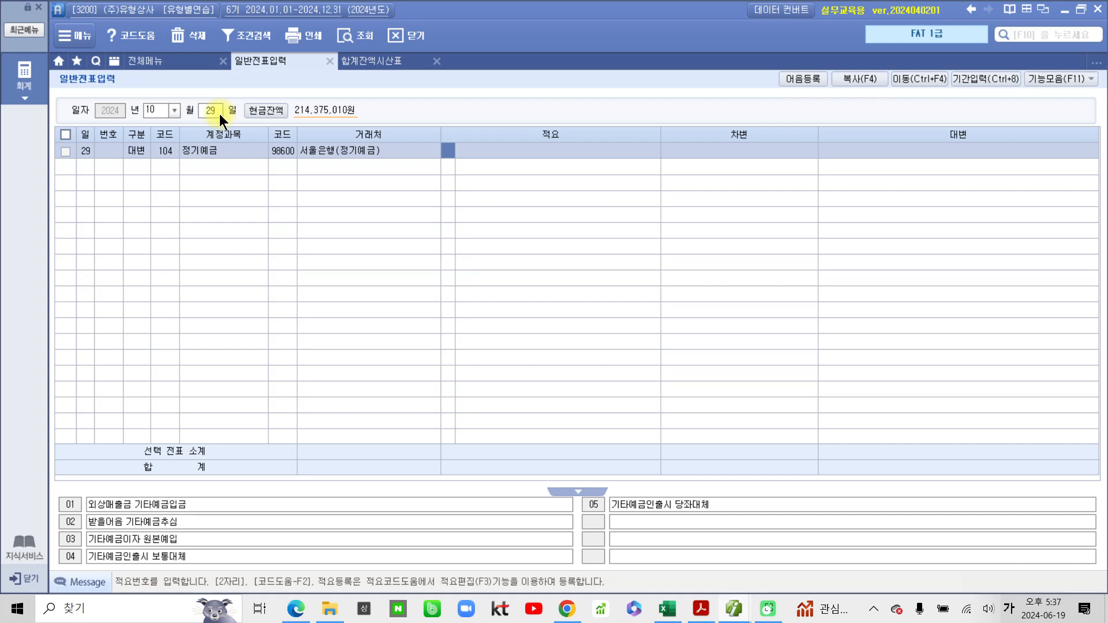
- Enter 만기 as the 적요 of the 정기예금 line and 10,000,000 as its 대변 amount
{"action": "key", "text": "Return"}
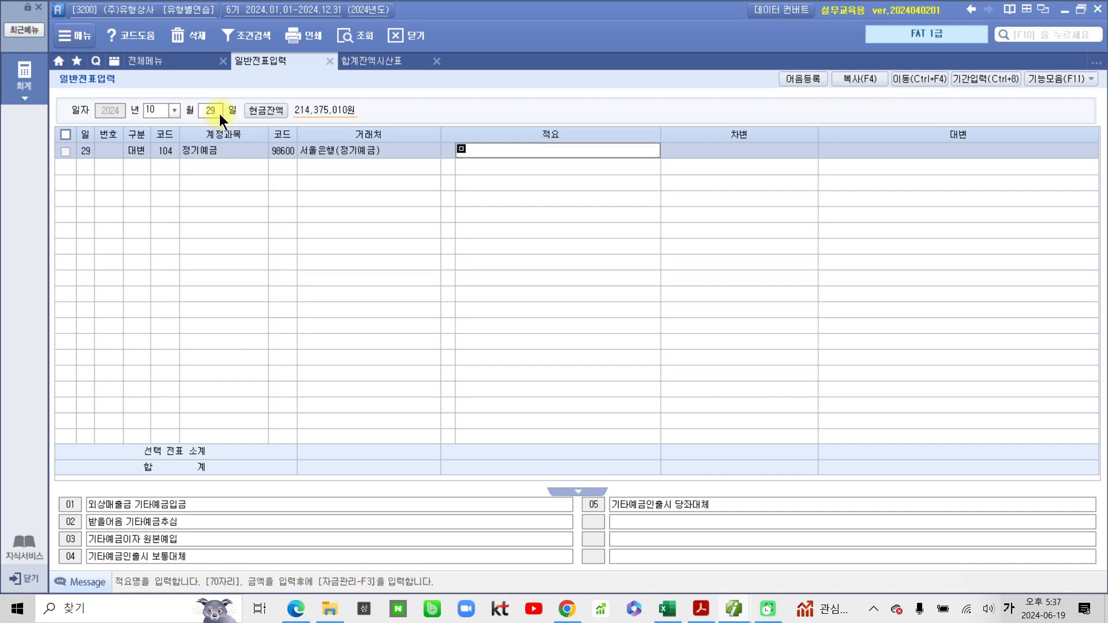
{"action": "type", "text": "매ㄴ기"}
{"action": "key", "text": "Return"}
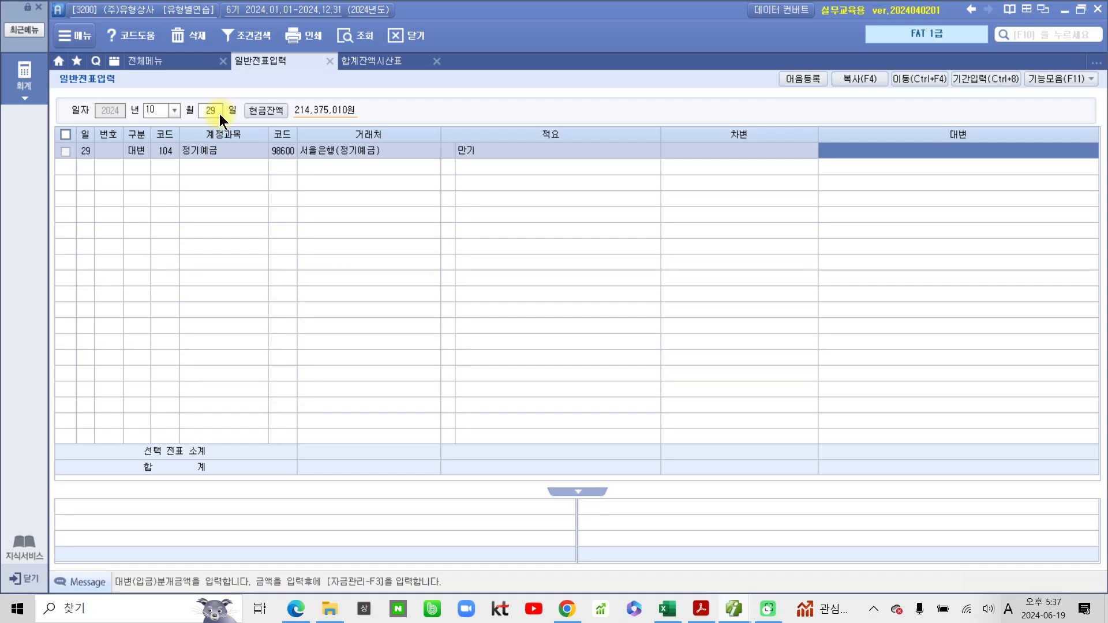
{"action": "type", "text": "10,"}
{"action": "type", "text": "0000000"}
{"action": "key", "text": "Return"}
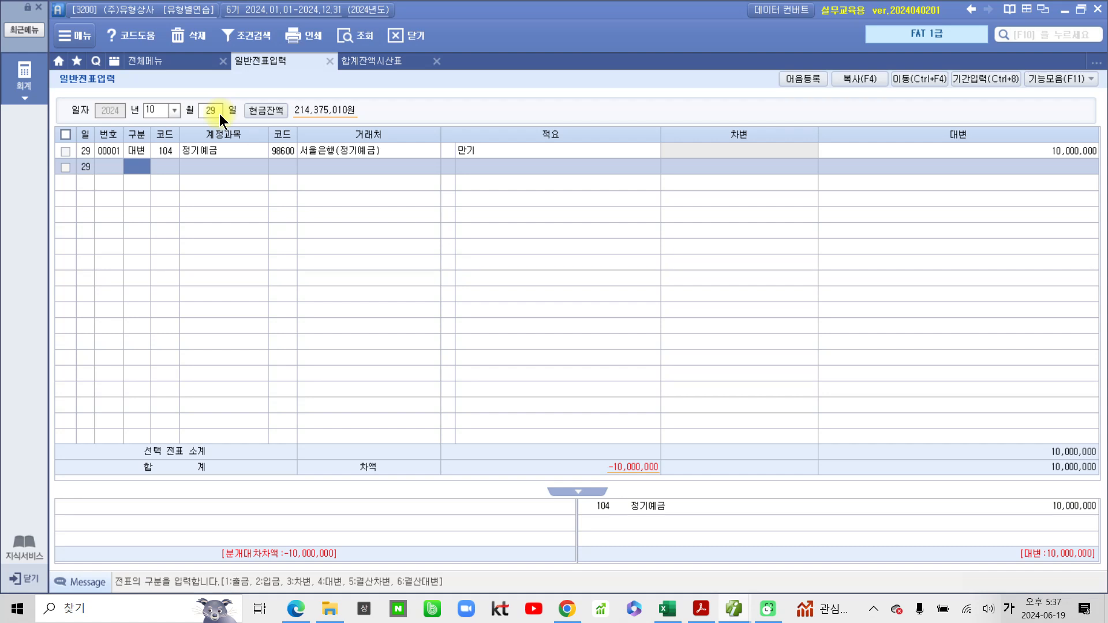
- Add a 대변 line for account 901 이자수익, carrying over the previous 거래처 and 적요, with an amount of 300,000
{"action": "type", "text": "4"}
{"action": "key", "text": "Return"}
{"action": "type", "text": "이자"}
{"action": "key", "text": "Return"}
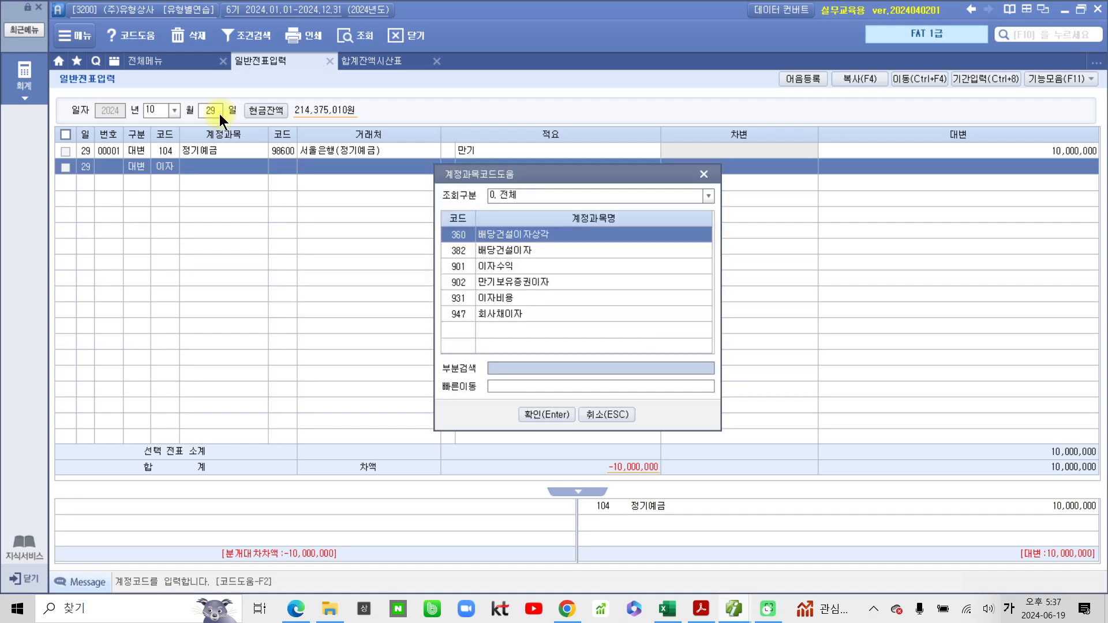
{"action": "key", "text": "Down"}
{"action": "key", "text": "Down"}
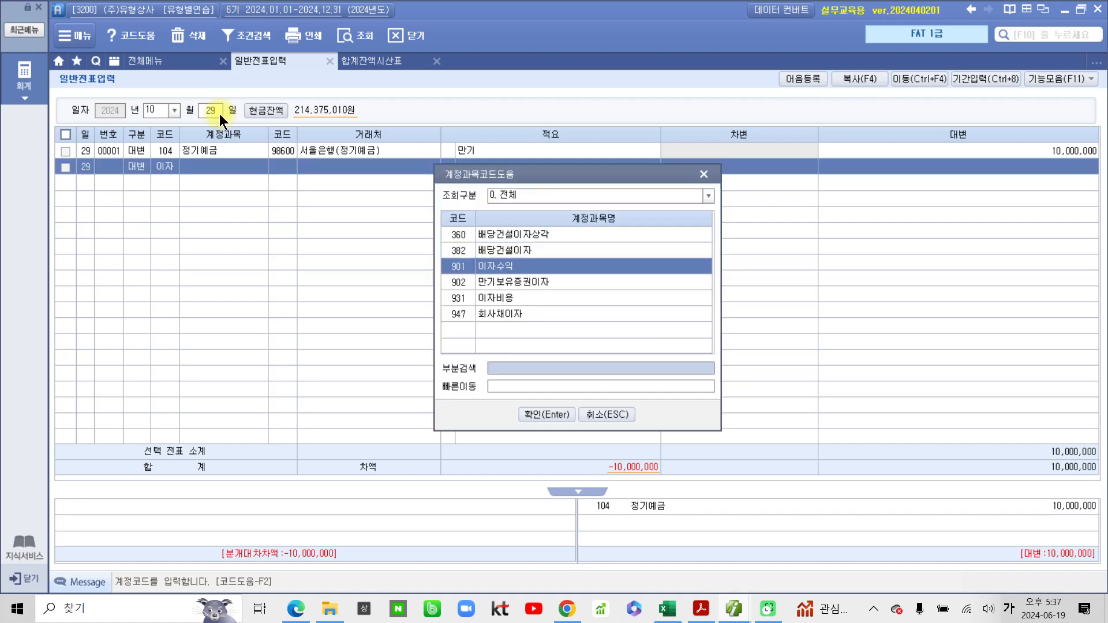
{"action": "key", "text": "Return"}
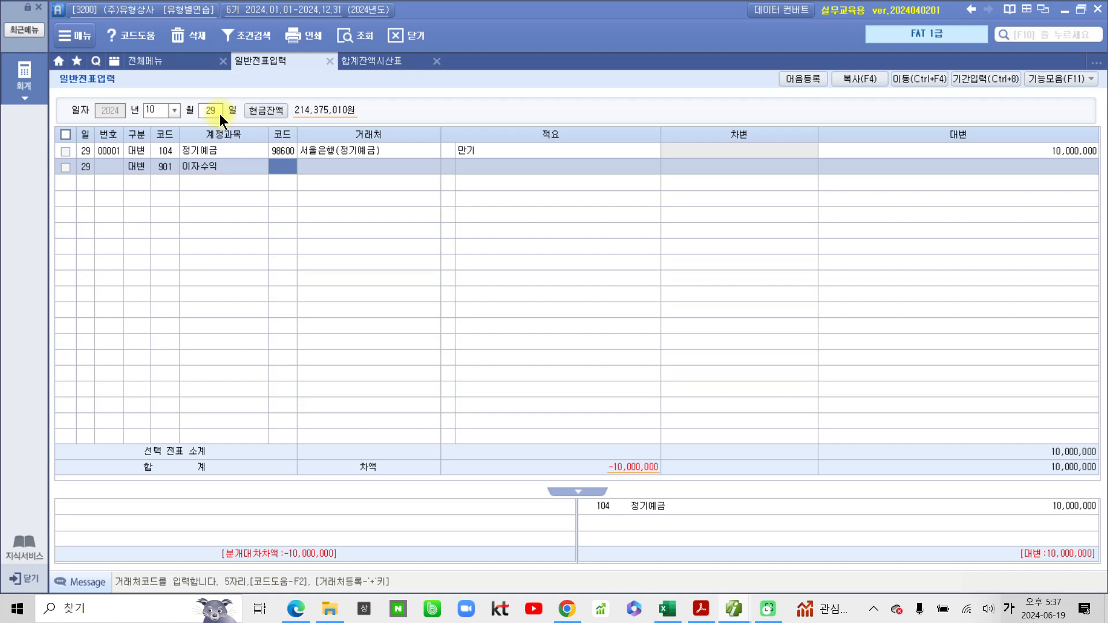
{"action": "key", "text": "Return"}
{"action": "key", "text": "Return"}
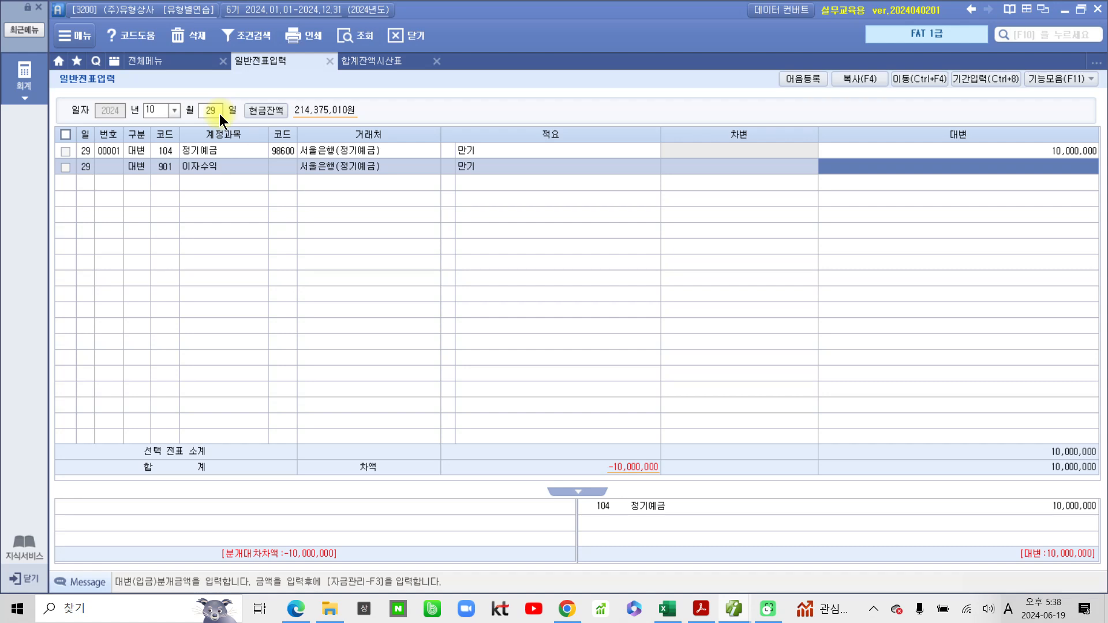
{"action": "type", "text": "3"}
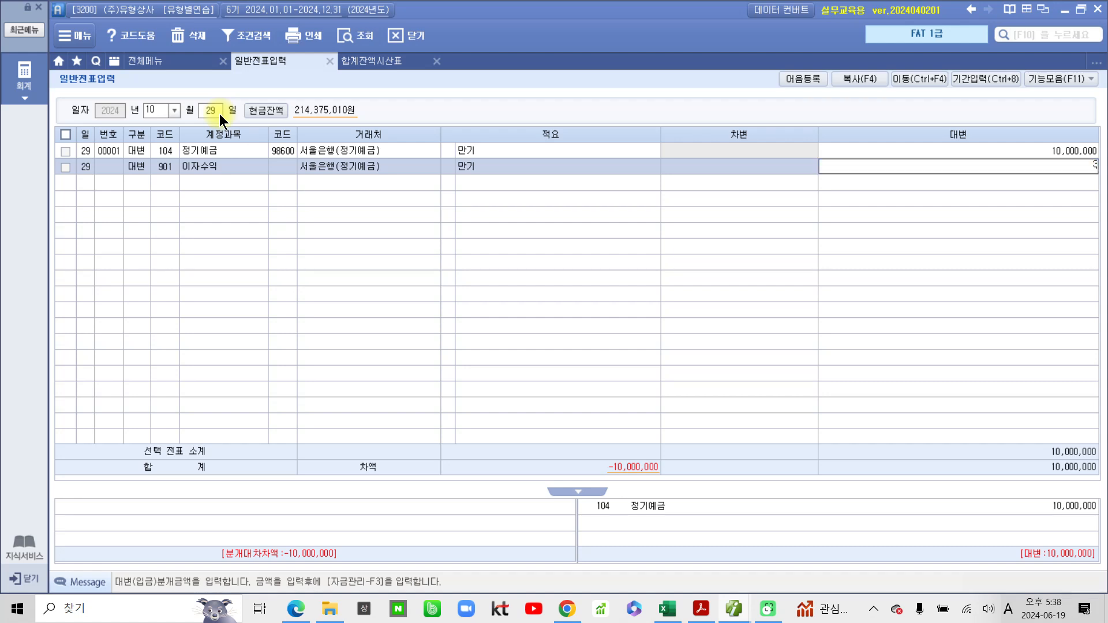
{"action": "type", "text": "00,000"}
{"action": "key", "text": "Return"}
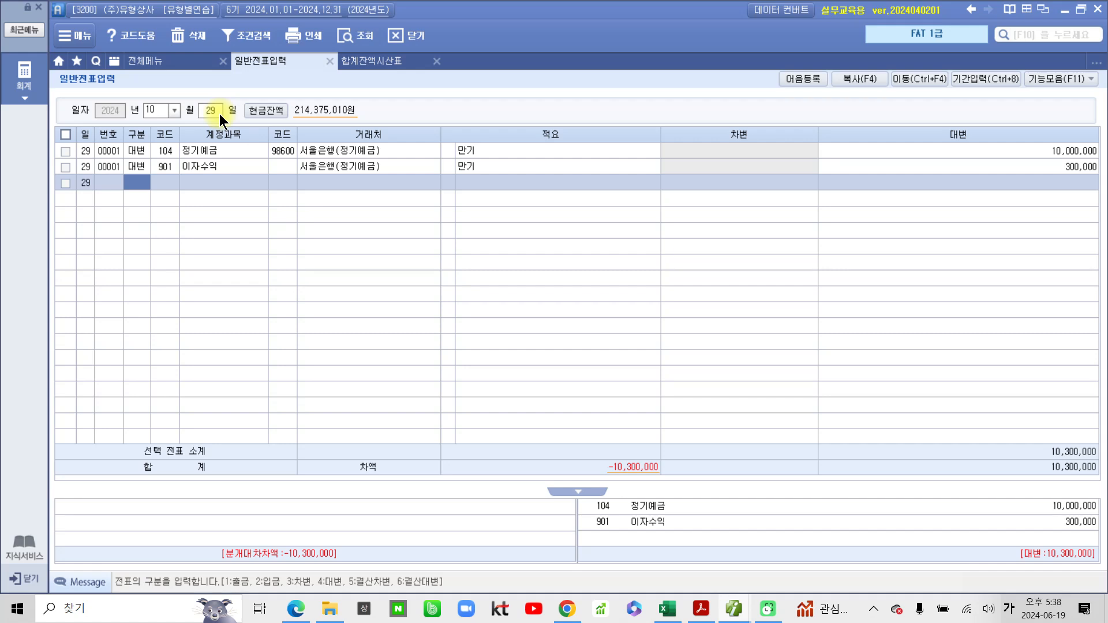
- Add a 차변 line for account 103 보통예금 with 서울은행(보통) as the 거래처
{"action": "type", "text": "3"}
{"action": "key", "text": "Return"}
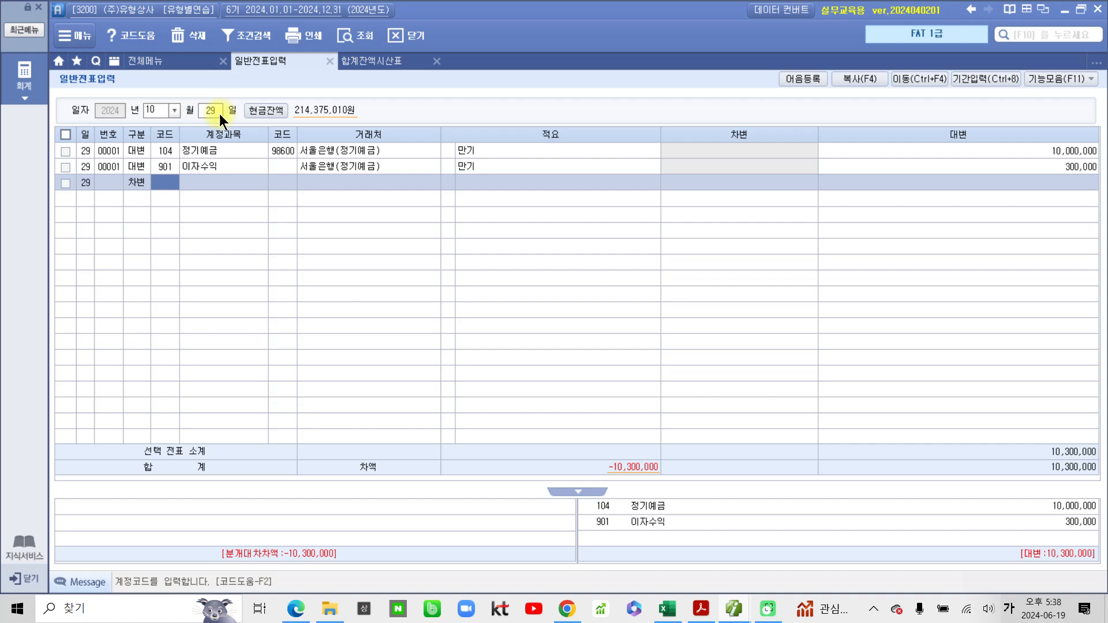
{"action": "type", "text": "103"}
{"action": "key", "text": "Return"}
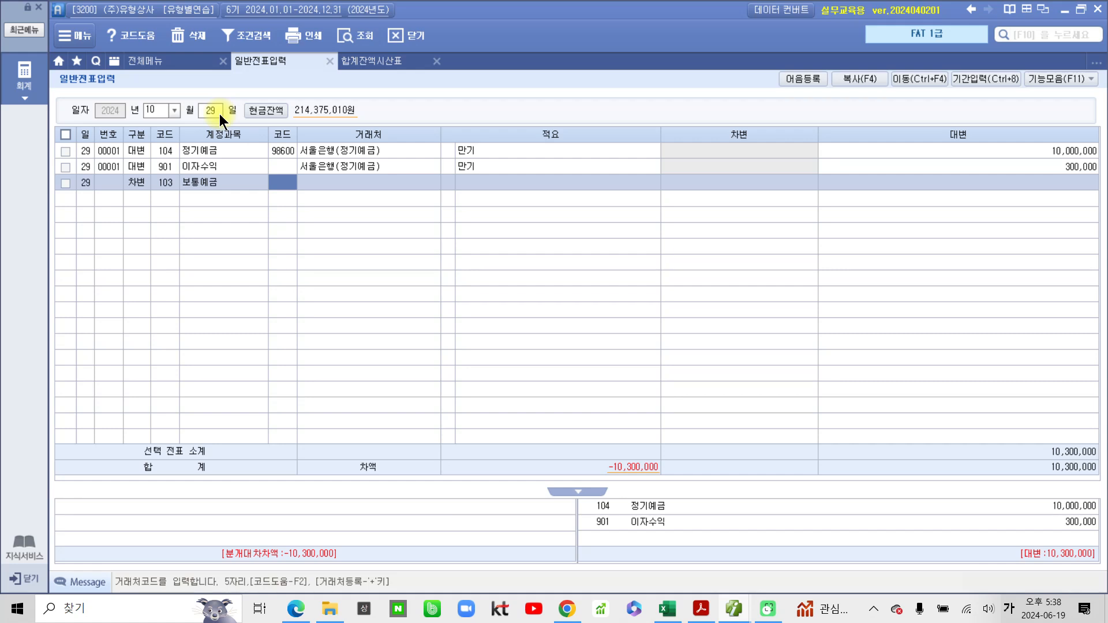
{"action": "type", "text": "서울"}
{"action": "key", "text": "Return"}
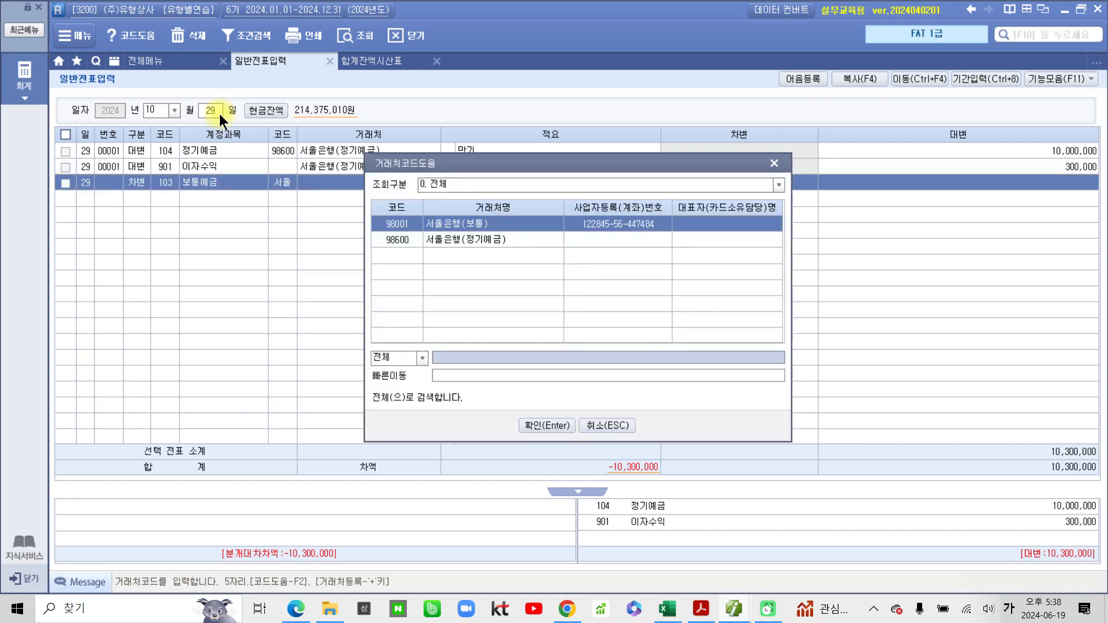
{"action": "key", "text": "Return"}
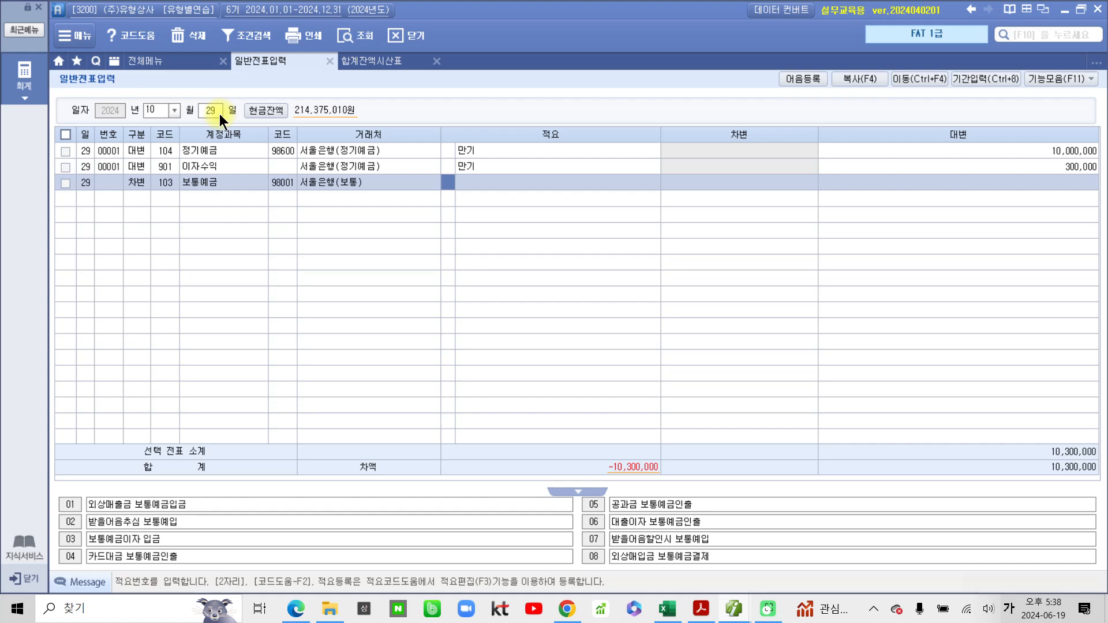
- Enter 정기예금 만기 as the 적요 of the 보통예금 line and 10,253,800 as its 차변 amount
{"action": "key", "text": "Return"}
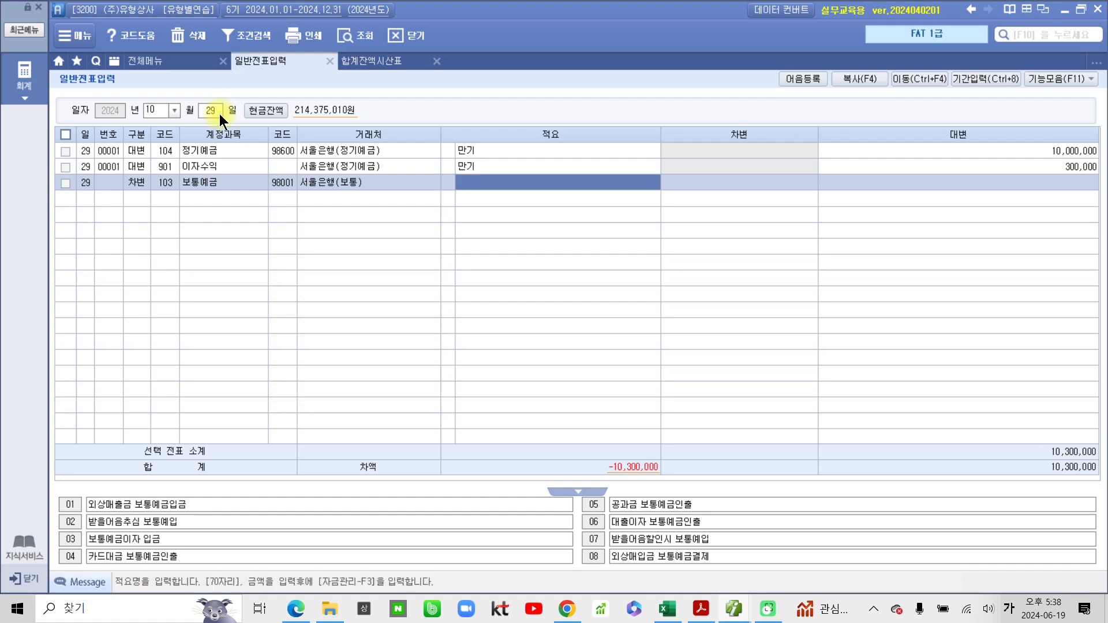
{"action": "type", "text": "정기"}
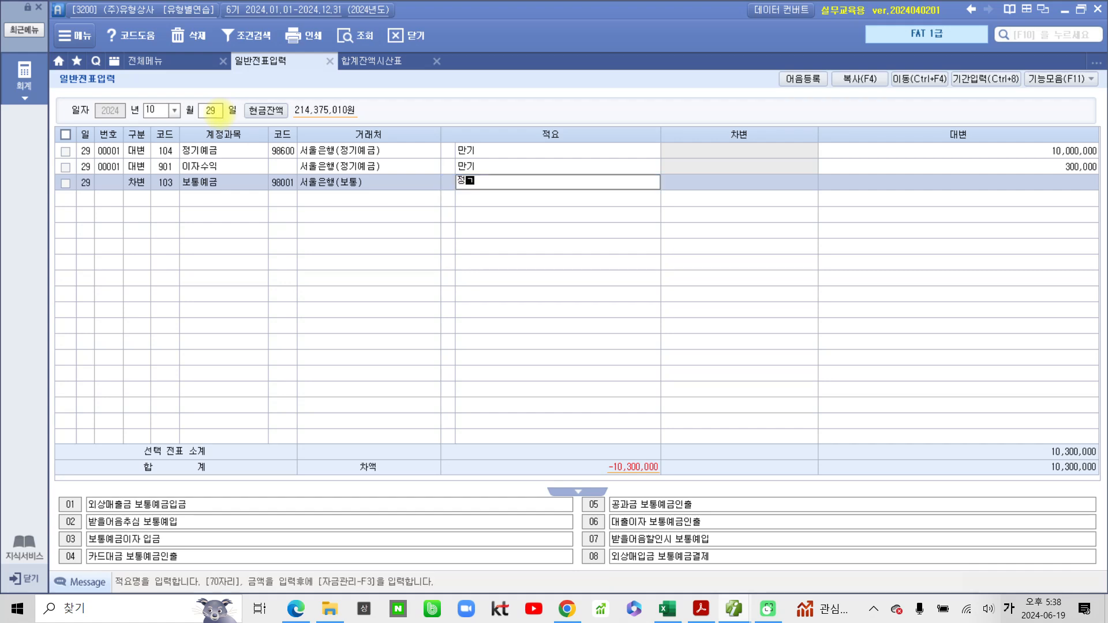
{"action": "type", "text": "예"}
{"action": "type", "text": "금 "}
{"action": "type", "text": "만ㄱ"}
{"action": "type", "text": "ㅣ"}
{"action": "key", "text": "Return"}
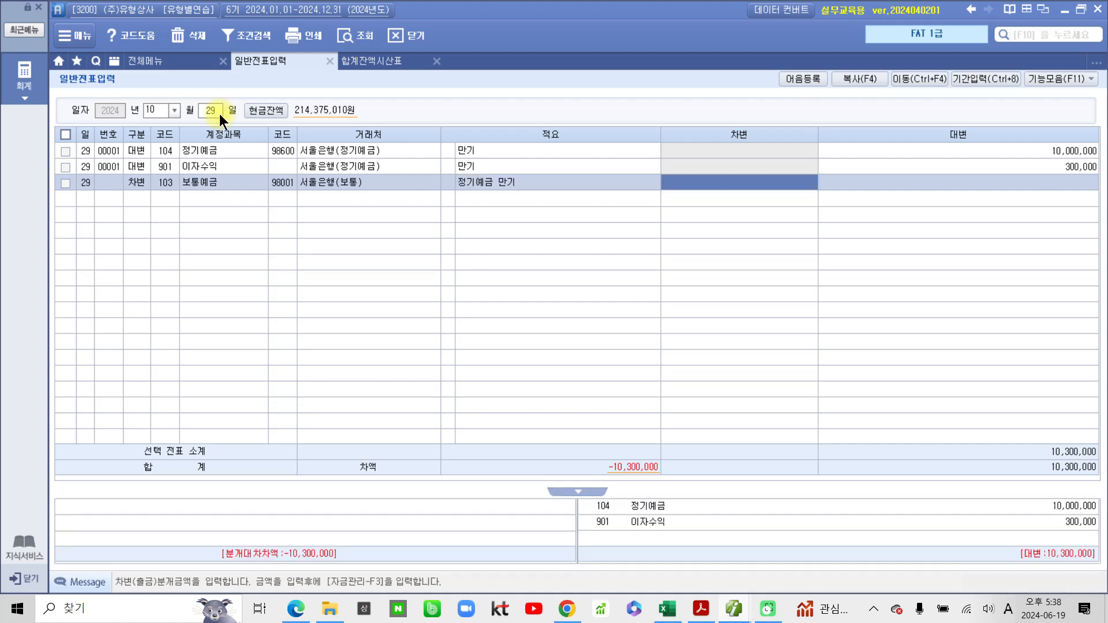
{"action": "type", "text": "10"}
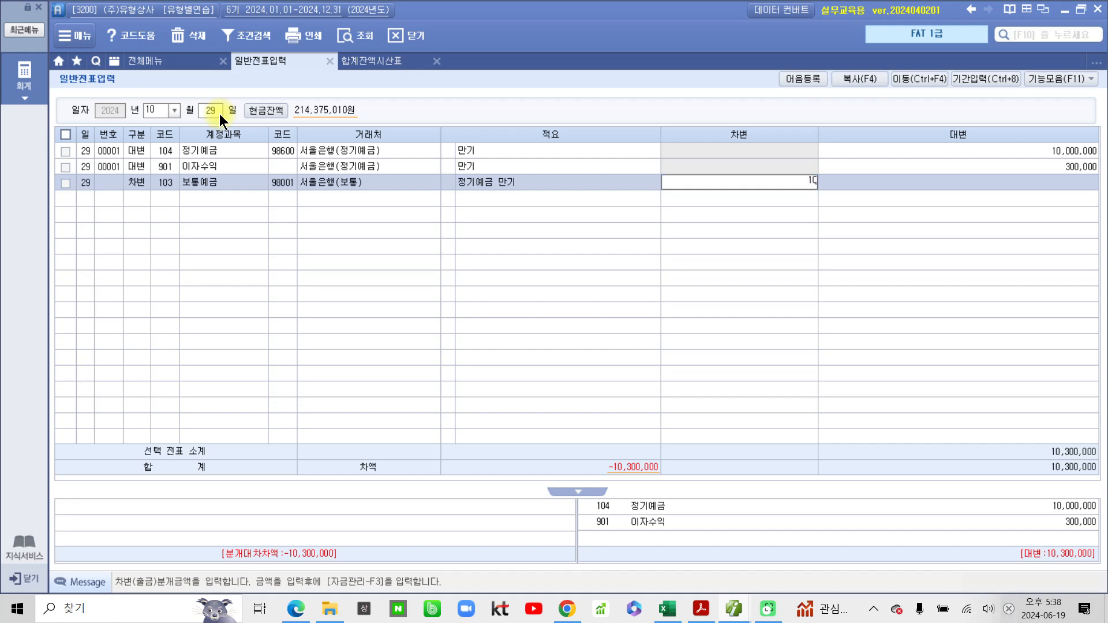
{"action": "type", "text": "3"}
{"action": "type", "text": "53"}
{"action": "type", "text": "800"}
{"action": "key", "text": "Return"}
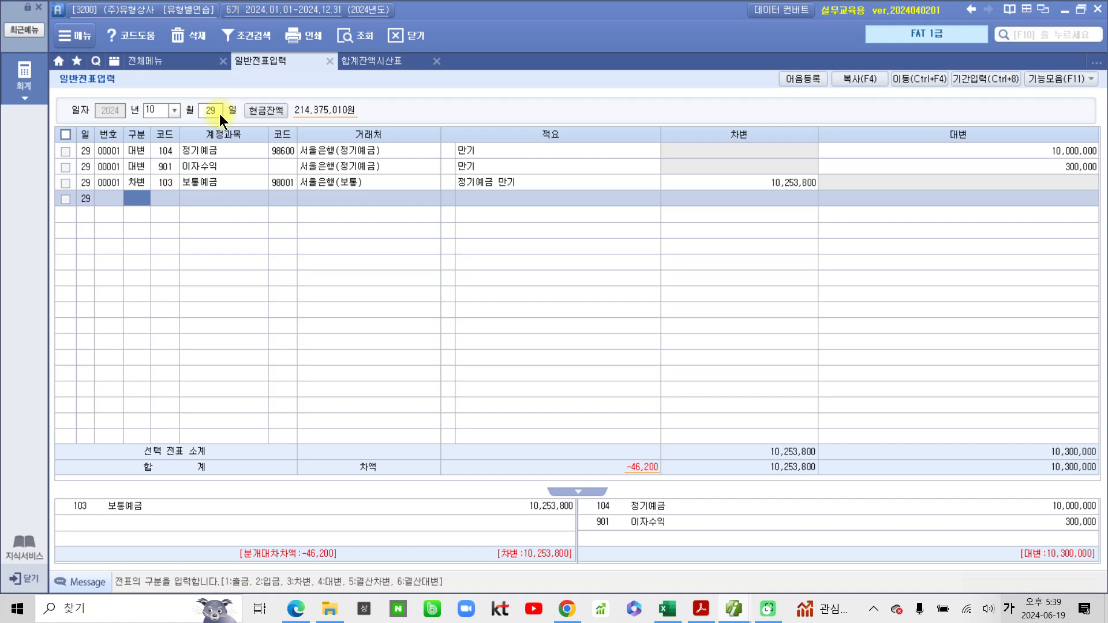
- Add a 차변 line for account 136 선납세금, carrying over the previous 거래처 and 적요, with an amount of 46,200
{"action": "type", "text": "3"}
{"action": "key", "text": "Return"}
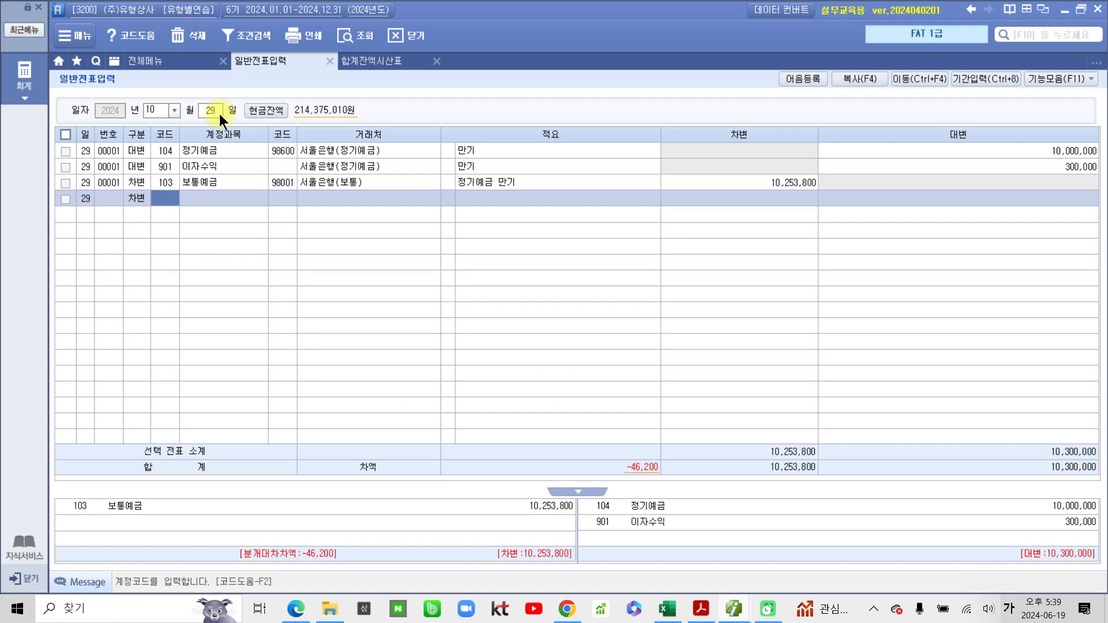
{"action": "type", "text": "선급"}
{"action": "key", "text": "Return"}
{"action": "key", "text": "Return"}
{"action": "key", "text": "Return"}
{"action": "key", "text": "Return"}
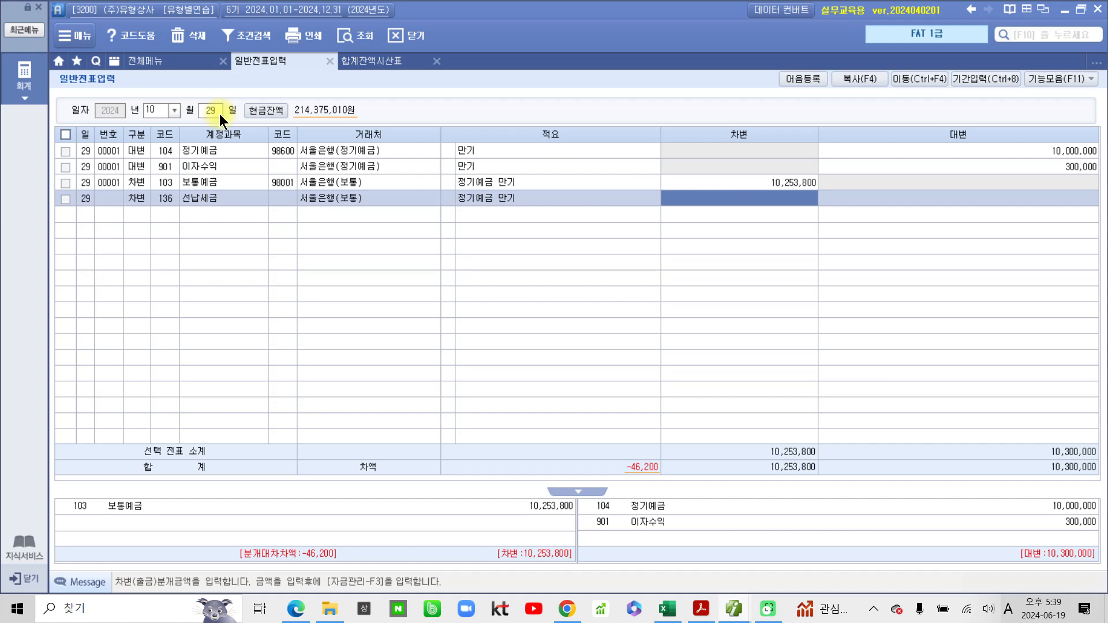
{"action": "type", "text": "46200"}
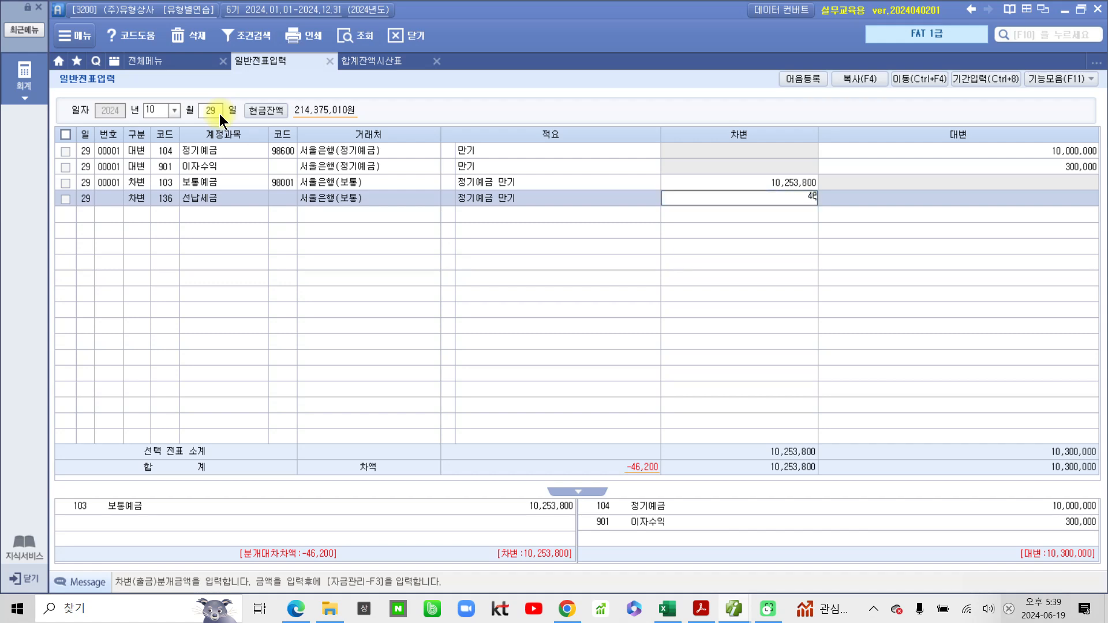
{"action": "key", "text": "Return"}
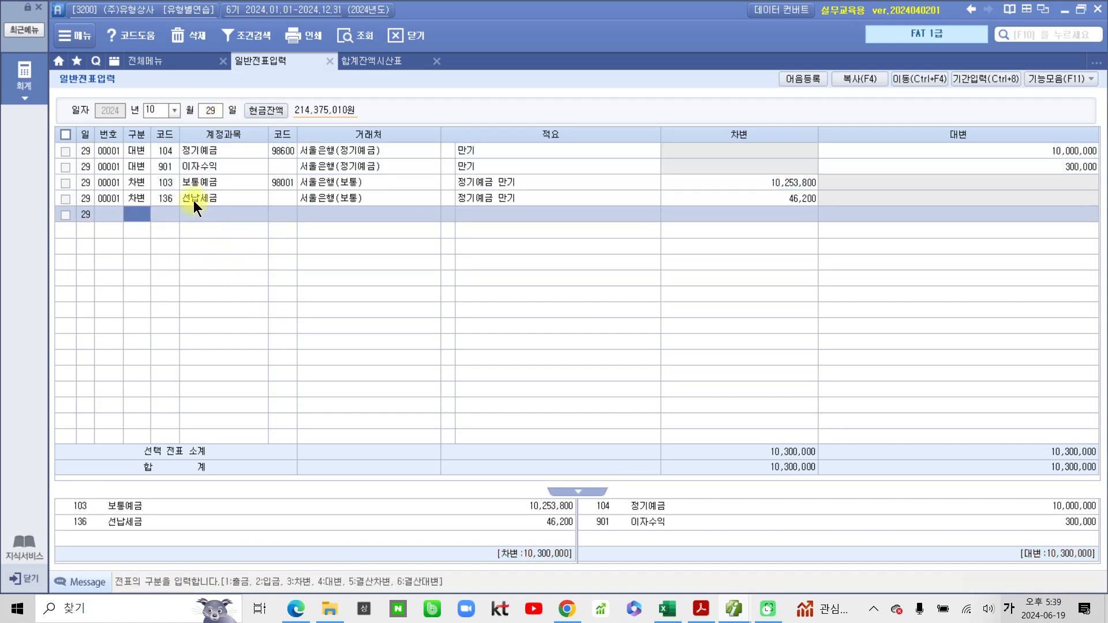
{"action": "left_click", "coordinate": [136, 166]}
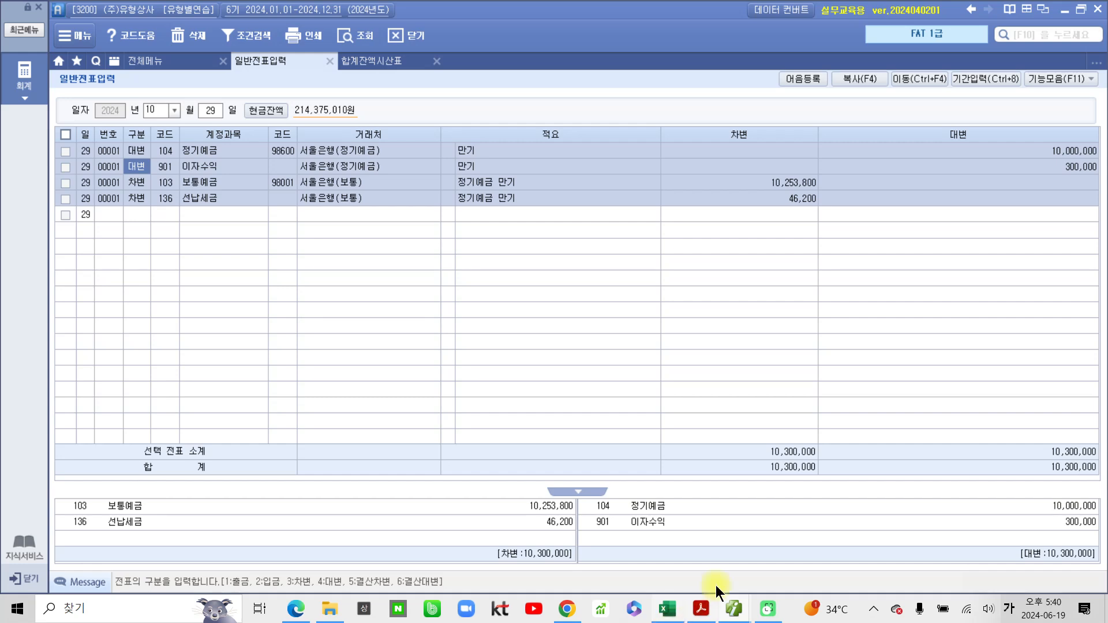
- Switch to the practice problem PDF and highlight the date 10월 30일 in problem 30
{"action": "left_click", "coordinate": [700, 608]}
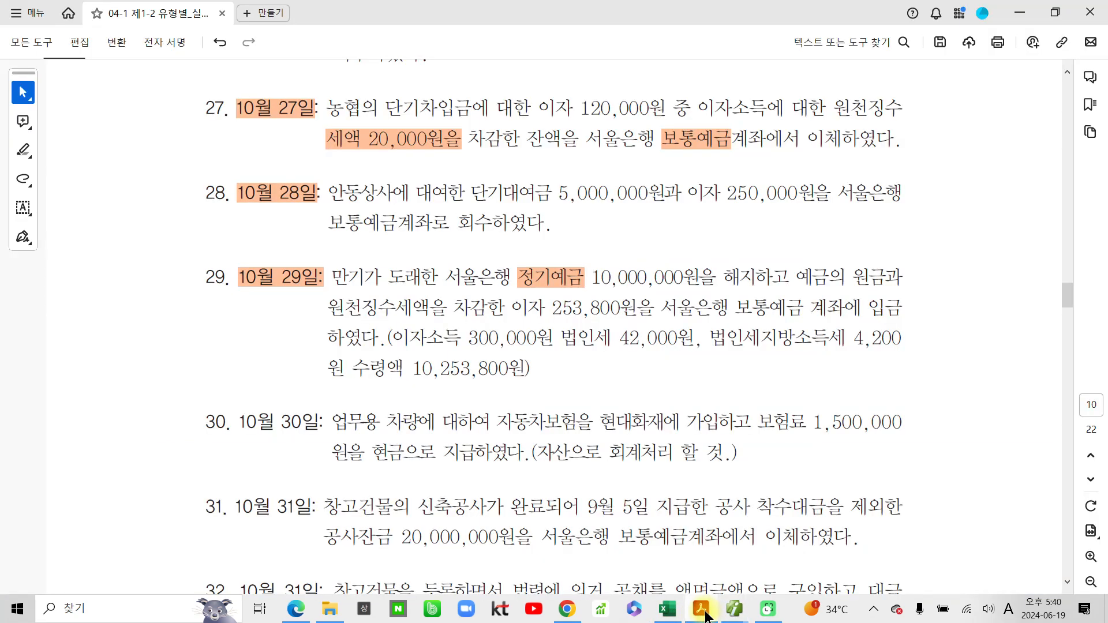
{"action": "scroll", "coordinate": [537, 528], "scroll_direction": "down", "scroll_amount": 5}
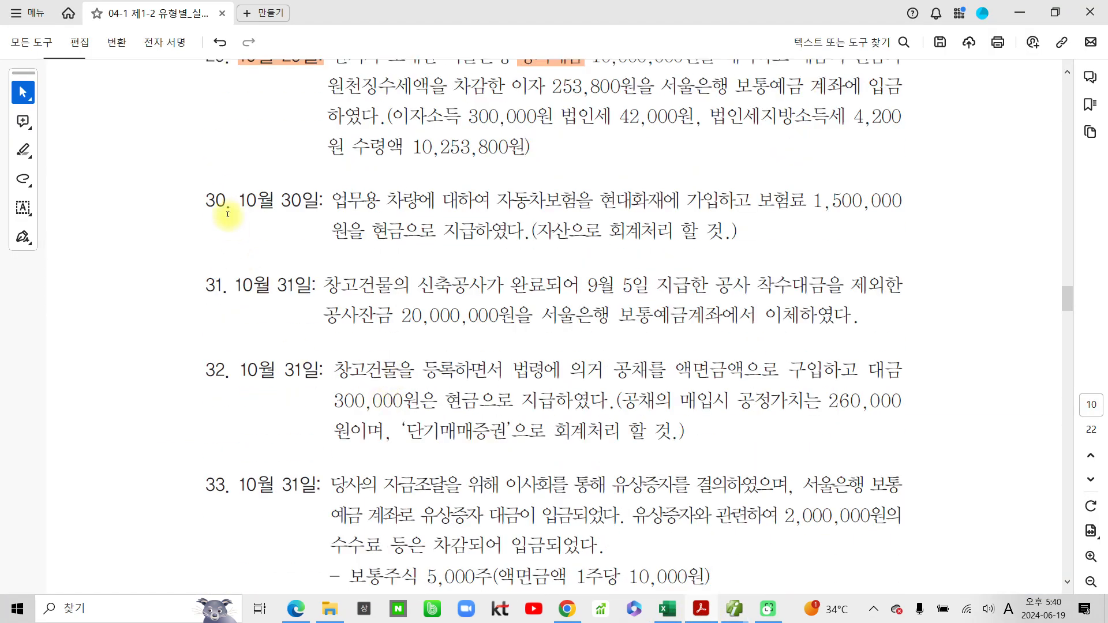
{"action": "left_click_drag", "start_coordinate": [237, 200], "coordinate": [319, 202]}
{"action": "left_click", "coordinate": [341, 227]}
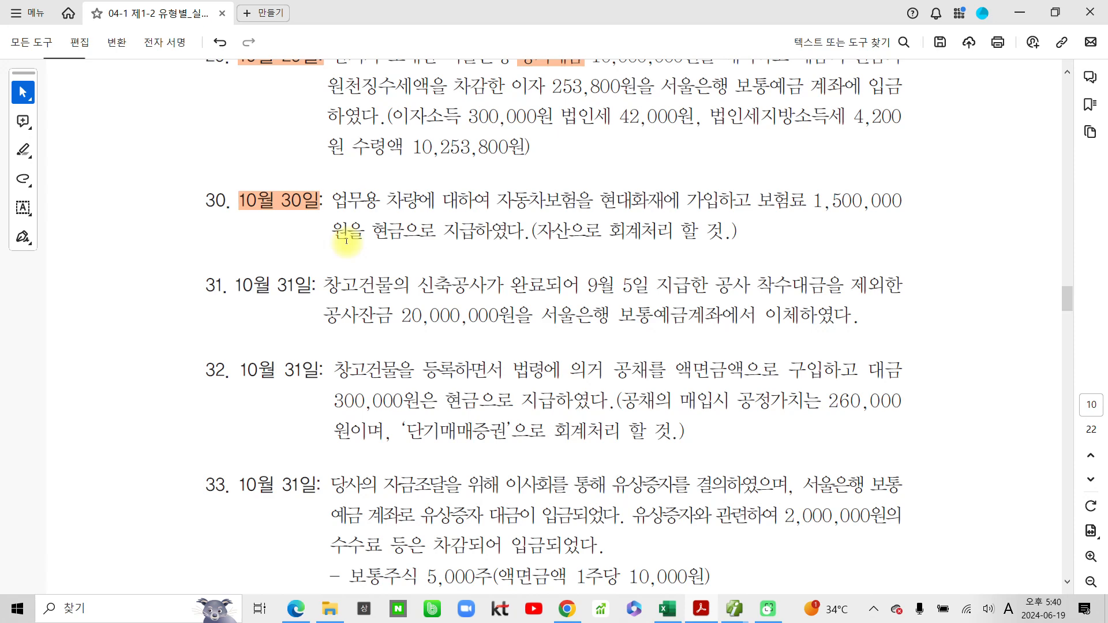
- Circle 현금 in problem 30, draw a short vertical stroke before it, and mark 자산으로 with a wavy underline
{"action": "mouse_move", "coordinate": [404, 215]}
{"action": "left_mouse_down"}
{"action": "mouse_move", "coordinate": [366, 235]}
{"action": "mouse_move", "coordinate": [406, 245]}
{"action": "left_mouse_up"}
{"action": "left_click_drag", "start_coordinate": [328, 232], "coordinate": [327, 269]}
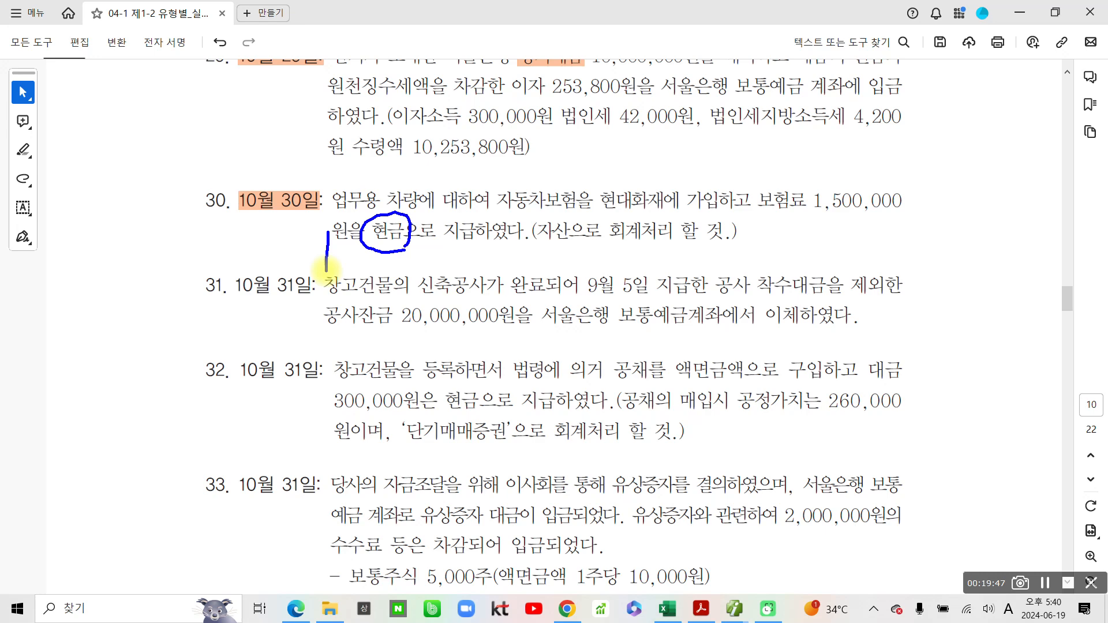
{"action": "left_click_drag", "start_coordinate": [530, 251], "coordinate": [594, 249]}
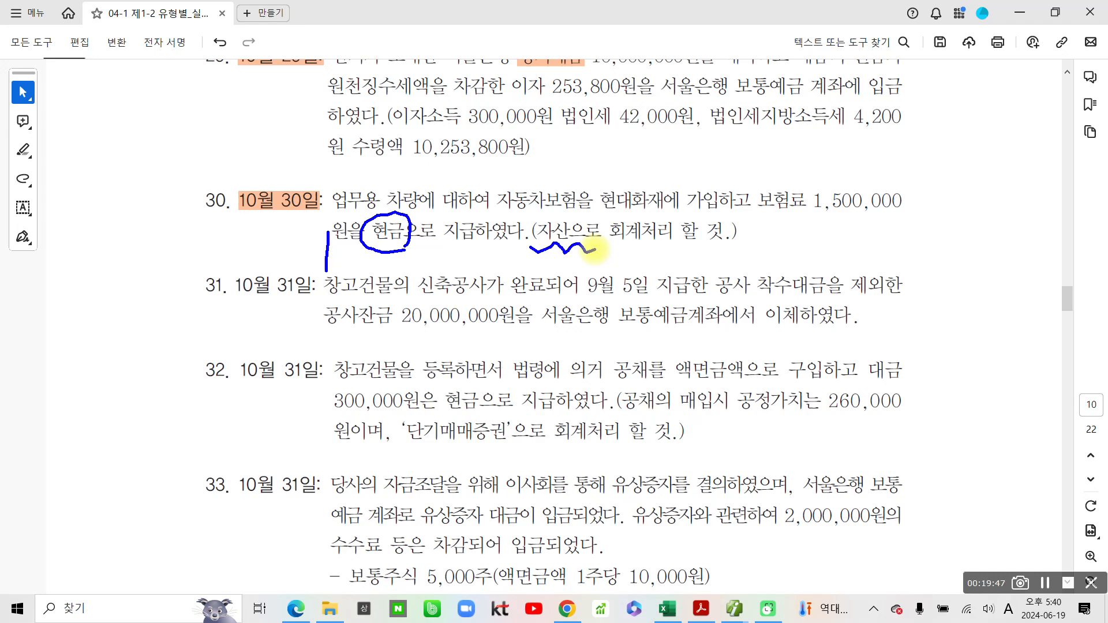
- Handwrite the account name 선급비용 beside problem 30
{"action": "left_click_drag", "start_coordinate": [773, 212], "coordinate": [749, 250]}
{"action": "mouse_move", "coordinate": [762, 232]}
{"action": "left_mouse_down"}
{"action": "mouse_move", "coordinate": [783, 249]}
{"action": "mouse_move", "coordinate": [799, 229]}
{"action": "mouse_move", "coordinate": [808, 257]}
{"action": "left_mouse_up"}
{"action": "mouse_move", "coordinate": [785, 254]}
{"action": "left_mouse_down"}
{"action": "mouse_move", "coordinate": [790, 270]}
{"action": "mouse_move", "coordinate": [818, 267]}
{"action": "left_mouse_up"}
{"action": "left_click_drag", "start_coordinate": [834, 215], "coordinate": [884, 237]}
{"action": "mouse_move", "coordinate": [847, 250]}
{"action": "left_mouse_down"}
{"action": "mouse_move", "coordinate": [849, 271]}
{"action": "mouse_move", "coordinate": [874, 248]}
{"action": "mouse_move", "coordinate": [898, 261]}
{"action": "left_mouse_up"}
{"action": "mouse_move", "coordinate": [919, 219]}
{"action": "left_mouse_down"}
{"action": "mouse_move", "coordinate": [924, 243]}
{"action": "mouse_move", "coordinate": [927, 233]}
{"action": "left_mouse_up"}
{"action": "left_click_drag", "start_coordinate": [938, 211], "coordinate": [945, 279]}
{"action": "mouse_move", "coordinate": [955, 215]}
{"action": "left_mouse_down"}
{"action": "mouse_move", "coordinate": [983, 203]}
{"action": "mouse_move", "coordinate": [971, 237]}
{"action": "left_mouse_up"}
{"action": "mouse_move", "coordinate": [1001, 230]}
{"action": "left_mouse_down"}
{"action": "mouse_move", "coordinate": [965, 246]}
{"action": "mouse_move", "coordinate": [1013, 234]}
{"action": "left_mouse_up"}
{"action": "mouse_move", "coordinate": [986, 253]}
{"action": "left_mouse_down"}
{"action": "mouse_move", "coordinate": [986, 277]}
{"action": "mouse_move", "coordinate": [983, 262]}
{"action": "left_mouse_up"}
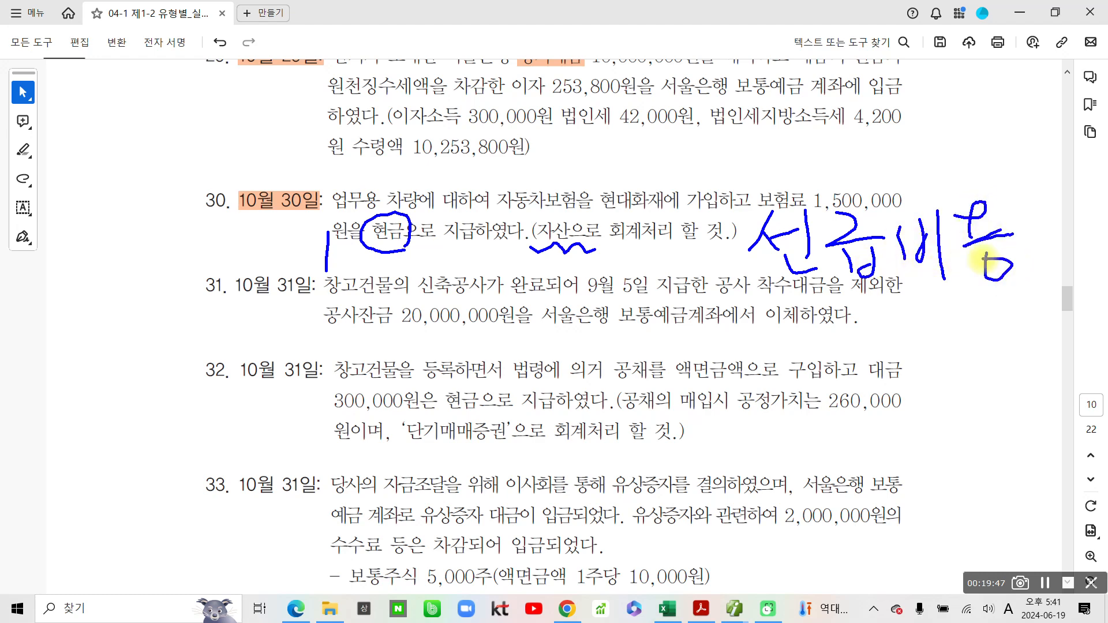
- Circle the corporate and local income tax amounts in problem 29 and handwrite 선납세금 over them
{"action": "mouse_move", "coordinate": [569, 102]}
{"action": "left_mouse_down"}
{"action": "mouse_move", "coordinate": [803, 132]}
{"action": "mouse_move", "coordinate": [698, 79]}
{"action": "mouse_move", "coordinate": [563, 115]}
{"action": "left_mouse_up"}
{"action": "mouse_move", "coordinate": [699, 112]}
{"action": "left_mouse_down"}
{"action": "mouse_move", "coordinate": [671, 141]}
{"action": "mouse_move", "coordinate": [707, 149]}
{"action": "left_mouse_up"}
{"action": "mouse_move", "coordinate": [709, 132]}
{"action": "left_mouse_down"}
{"action": "mouse_move", "coordinate": [732, 128]}
{"action": "mouse_move", "coordinate": [728, 158]}
{"action": "mouse_move", "coordinate": [745, 168]}
{"action": "left_mouse_up"}
{"action": "left_click_drag", "start_coordinate": [749, 119], "coordinate": [774, 141]}
{"action": "left_click_drag", "start_coordinate": [791, 98], "coordinate": [791, 153]}
{"action": "mouse_move", "coordinate": [805, 130]}
{"action": "left_mouse_down"}
{"action": "mouse_move", "coordinate": [817, 128]}
{"action": "mouse_move", "coordinate": [806, 145]}
{"action": "left_mouse_up"}
{"action": "mouse_move", "coordinate": [831, 130]}
{"action": "left_mouse_down"}
{"action": "mouse_move", "coordinate": [831, 167]}
{"action": "mouse_move", "coordinate": [863, 167]}
{"action": "left_mouse_up"}
{"action": "mouse_move", "coordinate": [871, 115]}
{"action": "left_mouse_down"}
{"action": "mouse_move", "coordinate": [870, 176]}
{"action": "mouse_move", "coordinate": [931, 149]}
{"action": "left_mouse_up"}
{"action": "mouse_move", "coordinate": [894, 159]}
{"action": "left_mouse_down"}
{"action": "mouse_move", "coordinate": [896, 174]}
{"action": "mouse_move", "coordinate": [936, 170]}
{"action": "left_mouse_up"}
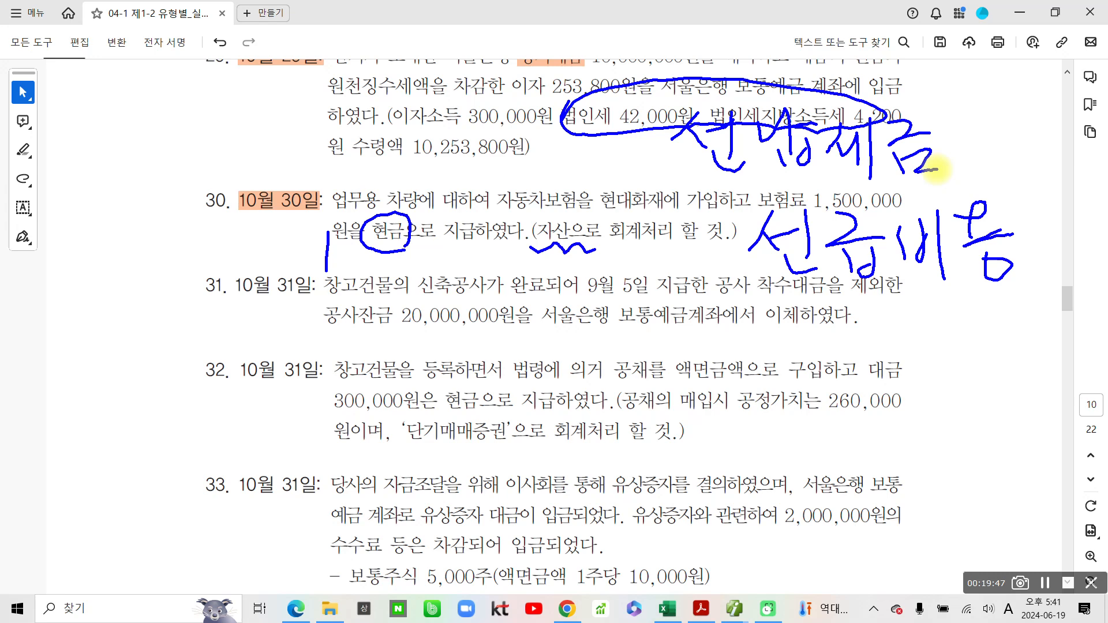
- Underline the handwritten 선급비용, label it 차), and clear all handwritten marks from the page
{"action": "left_click_drag", "start_coordinate": [762, 278], "coordinate": [1031, 291]}
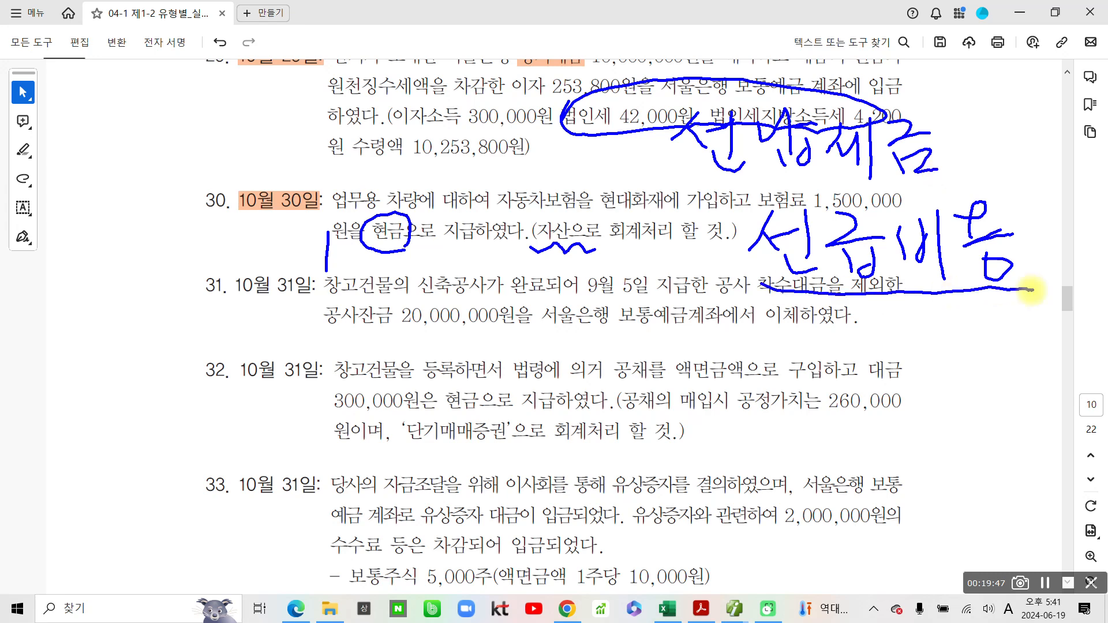
{"action": "mouse_move", "coordinate": [652, 231]}
{"action": "left_mouse_down"}
{"action": "mouse_move", "coordinate": [690, 227]}
{"action": "mouse_move", "coordinate": [638, 291]}
{"action": "left_mouse_up"}
{"action": "left_click_drag", "start_coordinate": [669, 262], "coordinate": [695, 295]}
{"action": "mouse_move", "coordinate": [689, 231]}
{"action": "left_mouse_down"}
{"action": "mouse_move", "coordinate": [684, 294]}
{"action": "mouse_move", "coordinate": [701, 288]}
{"action": "mouse_move", "coordinate": [680, 313]}
{"action": "left_mouse_up"}
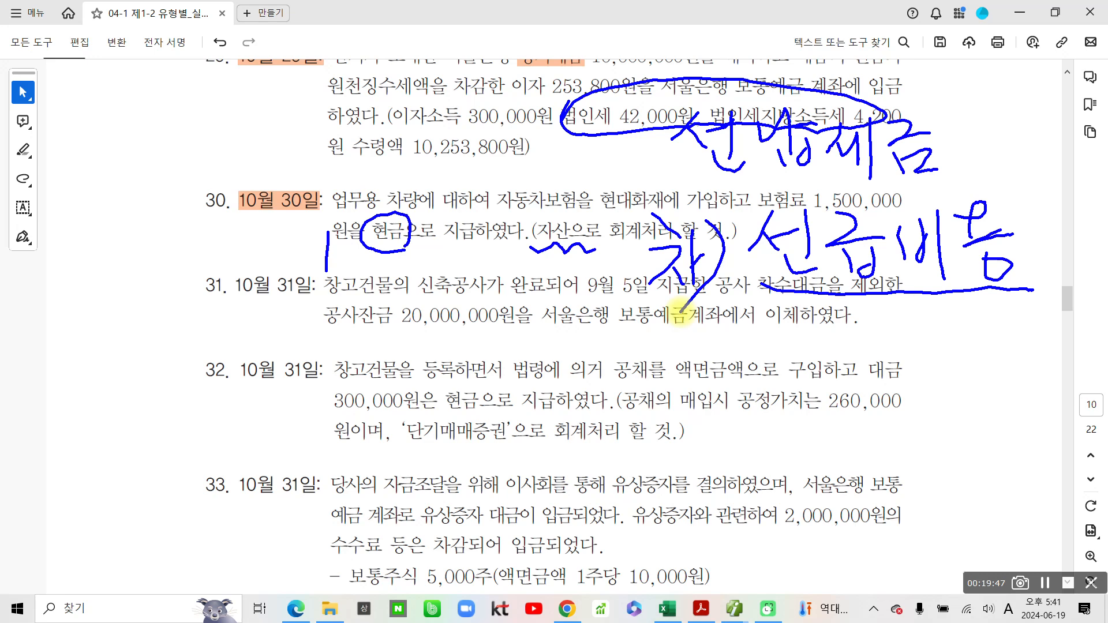
{"action": "key", "text": "Escape"}
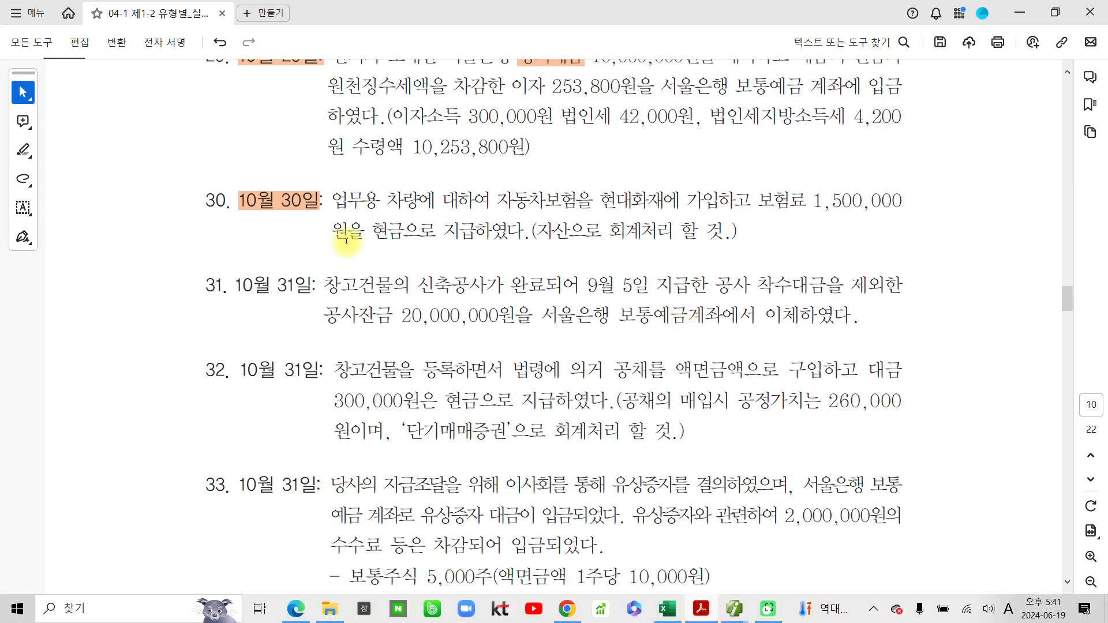
- Switch to the 일반전표입력 window of 더존 iPlus and set the voucher day to 30 in 10월
{"action": "mouse_move", "coordinate": [730, 614]}
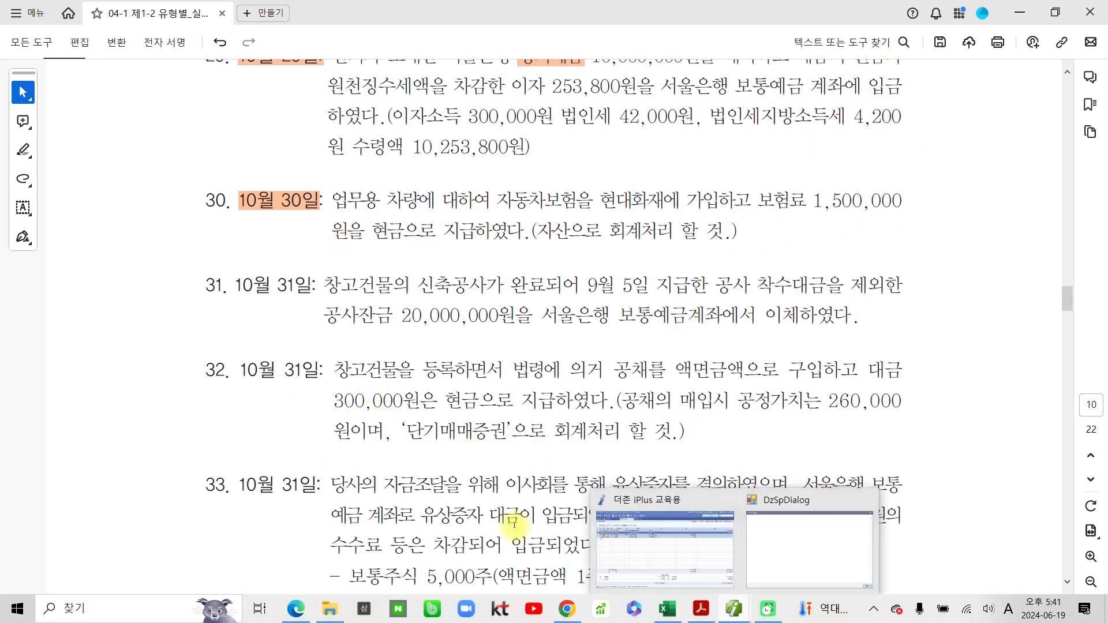
{"action": "left_click", "coordinate": [587, 581]}
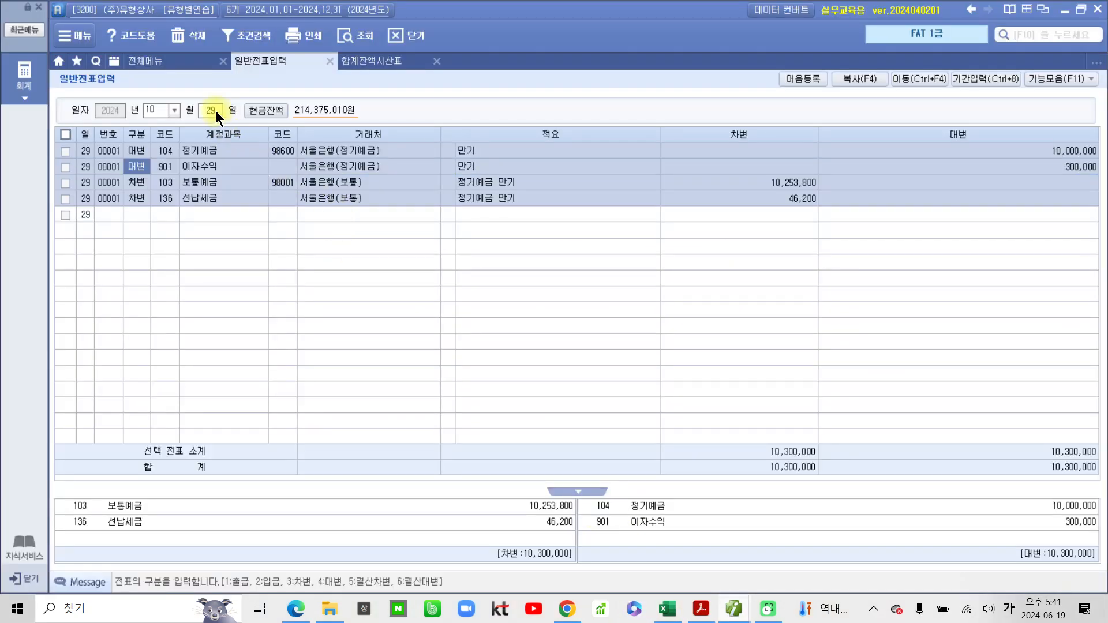
{"action": "left_click", "coordinate": [216, 110]}
{"action": "type", "text": "30"}
{"action": "key", "text": "Return"}
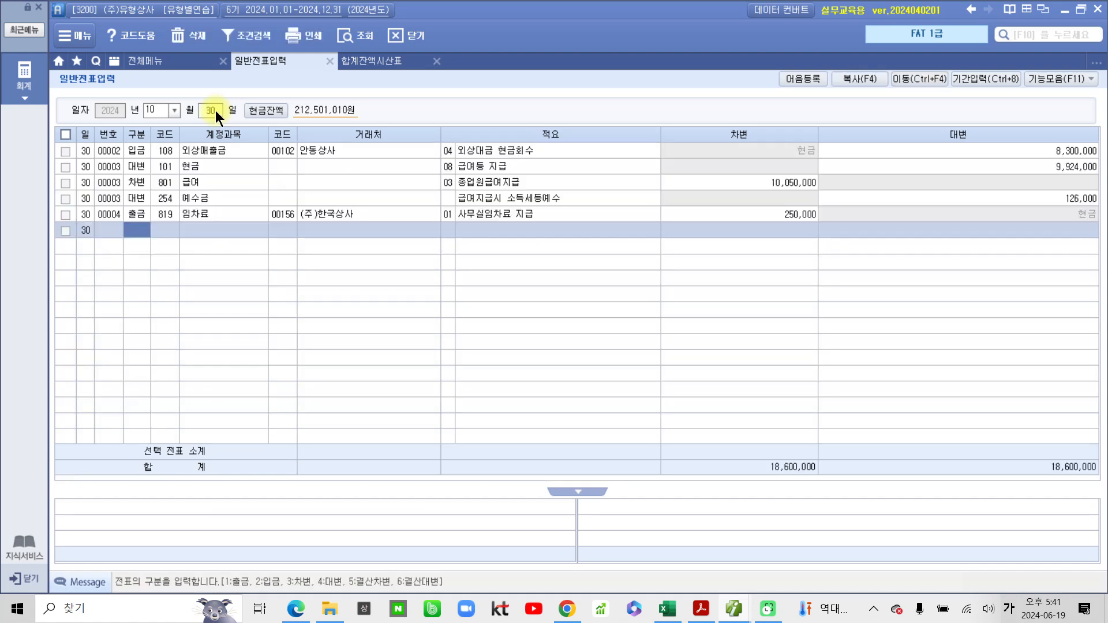
- Start a 출금 line on day 30 and assign it account 133 선급비용
{"action": "type", "text": "1"}
{"action": "key", "text": "Return"}
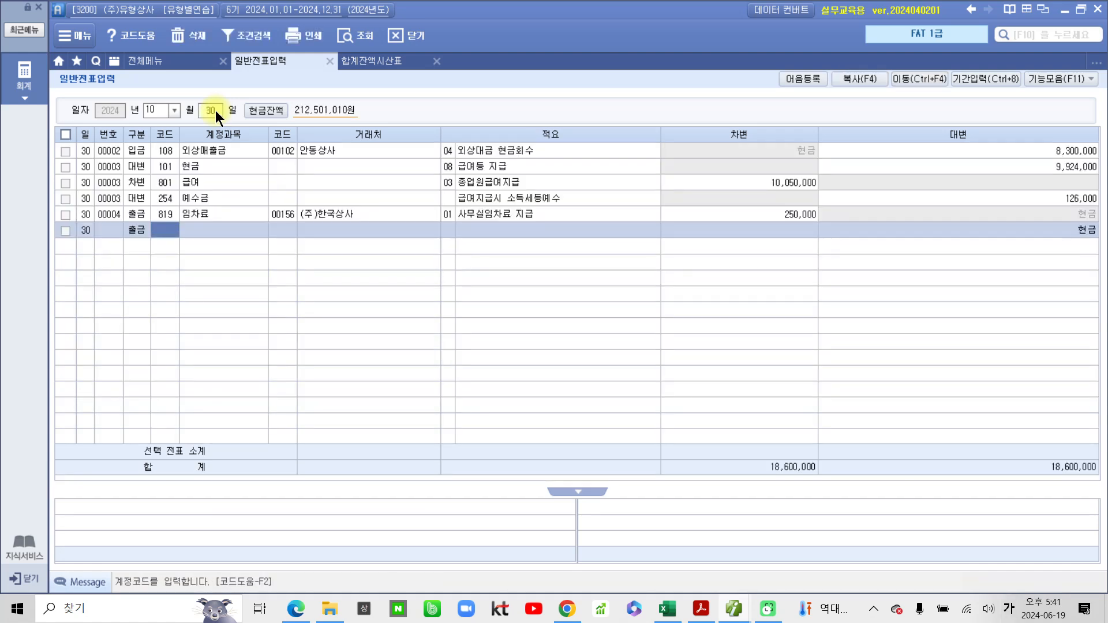
{"action": "type", "text": "선ㄱ"}
{"action": "type", "text": "급"}
{"action": "key", "text": "Return"}
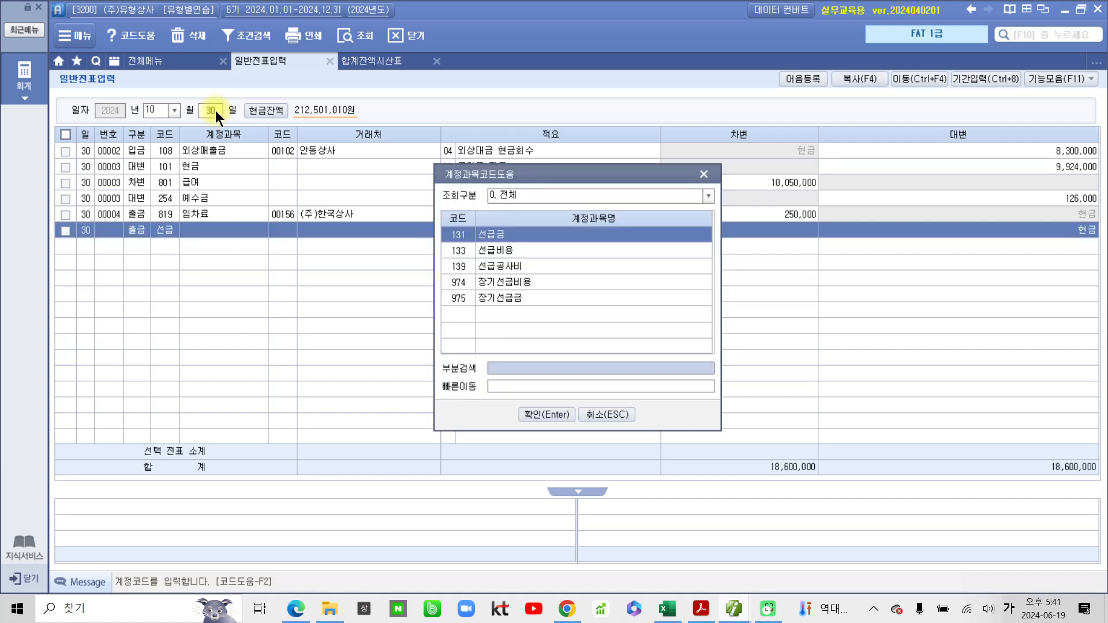
{"action": "key", "text": "Down"}
{"action": "key", "text": "Return"}
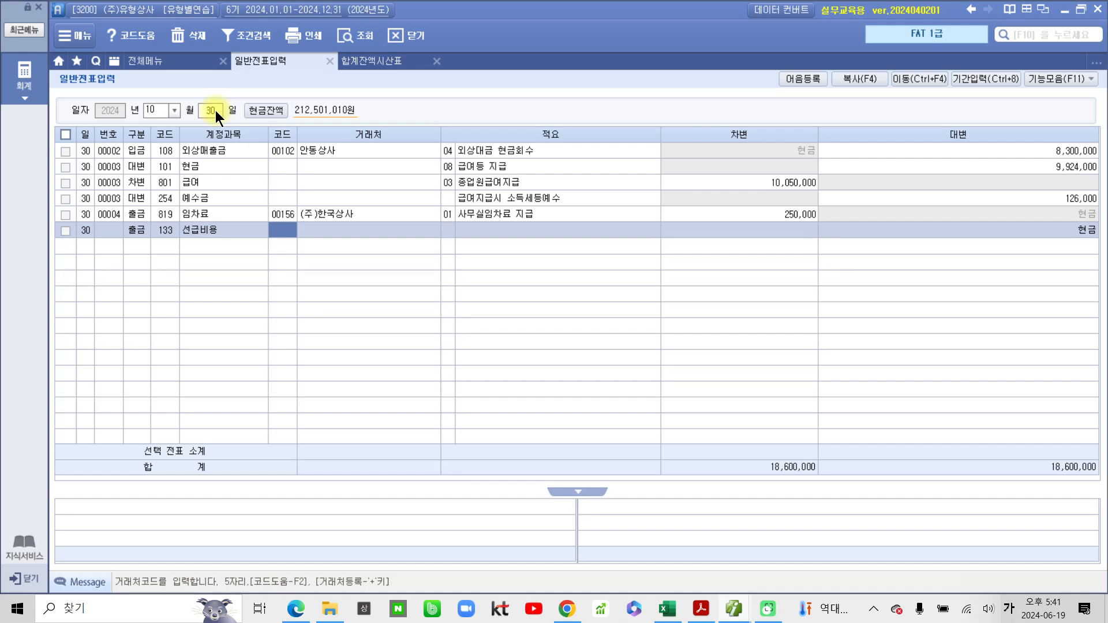
- Enter 현대화재 as the 거래처 name of the 선급비용 line, leaving the 거래처 and 적요 codes empty
{"action": "key", "text": "Return"}
{"action": "type", "text": "현대화재"}
{"action": "key", "text": "Return"}
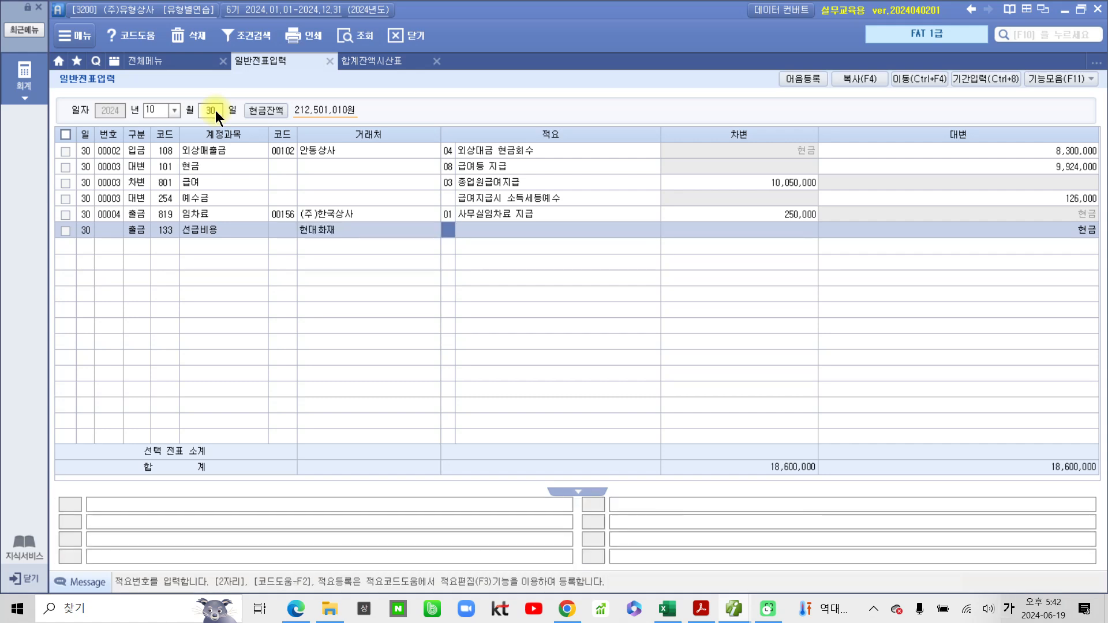
{"action": "key", "text": "Return"}
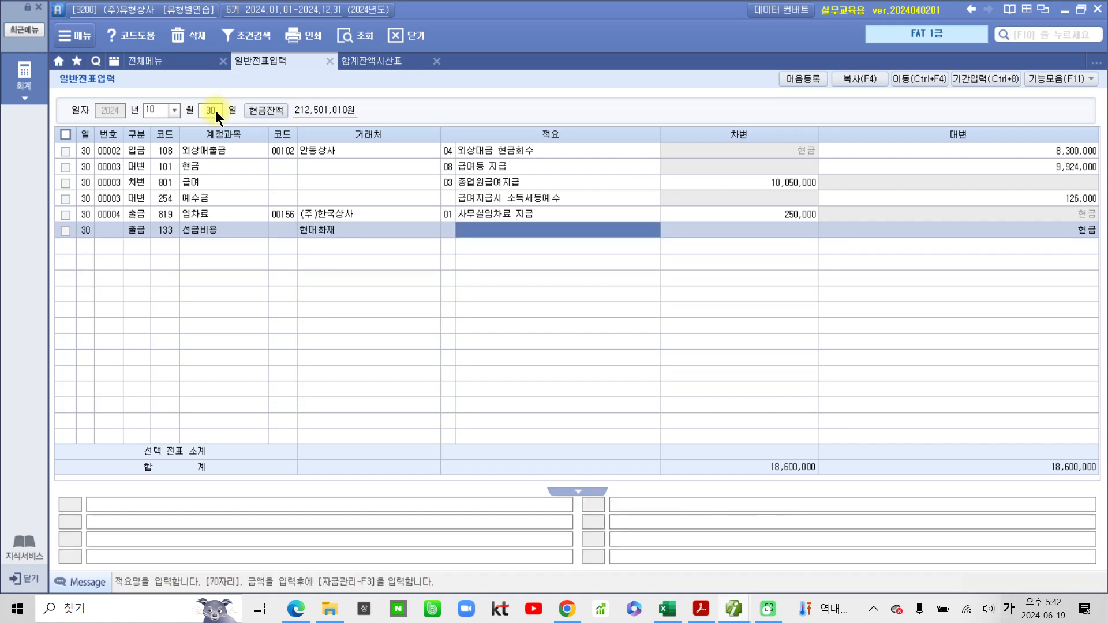
- Enter 자동차보험료 as the 적요 of the 선급비용 line and 1,500,000 as its 차변 amount
{"action": "type", "text": "자"}
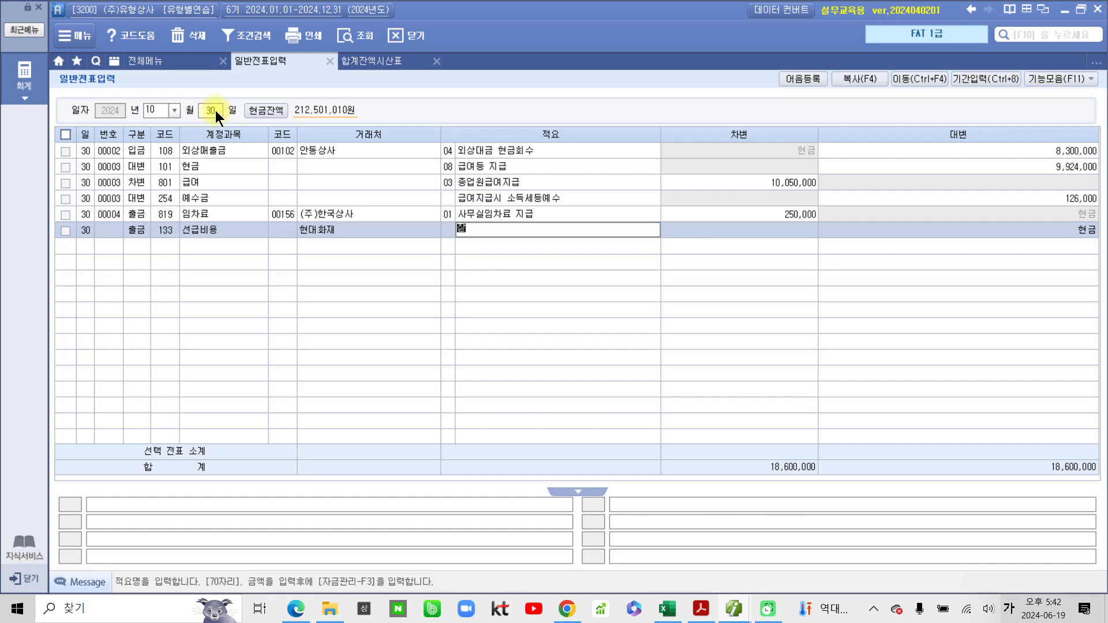
{"action": "type", "text": "동차보험료"}
{"action": "key", "text": "Return"}
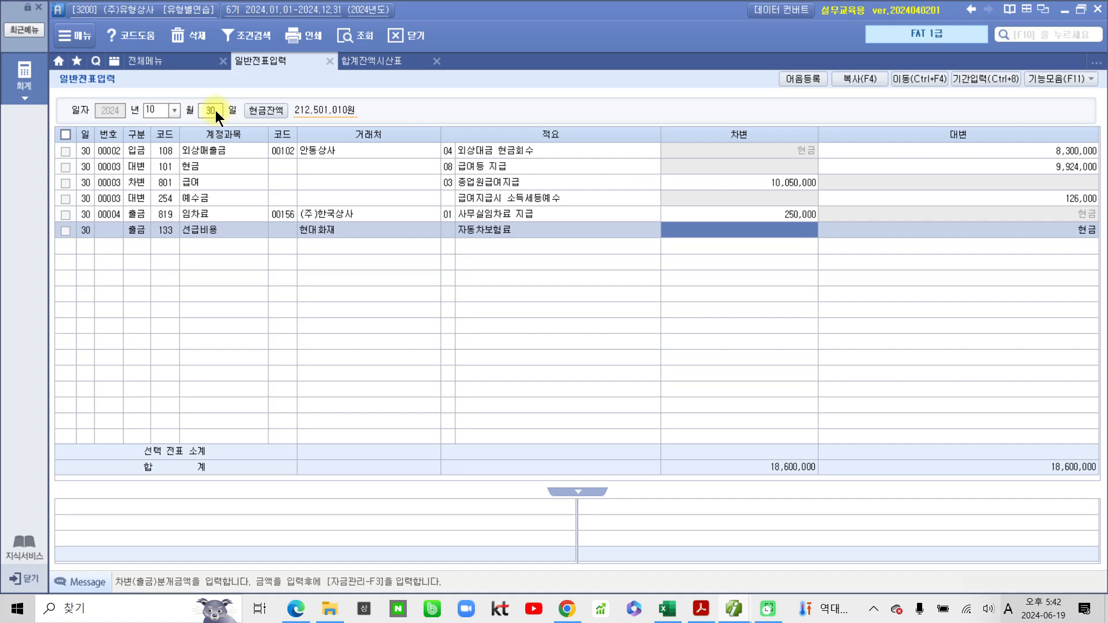
{"action": "type", "text": "1"}
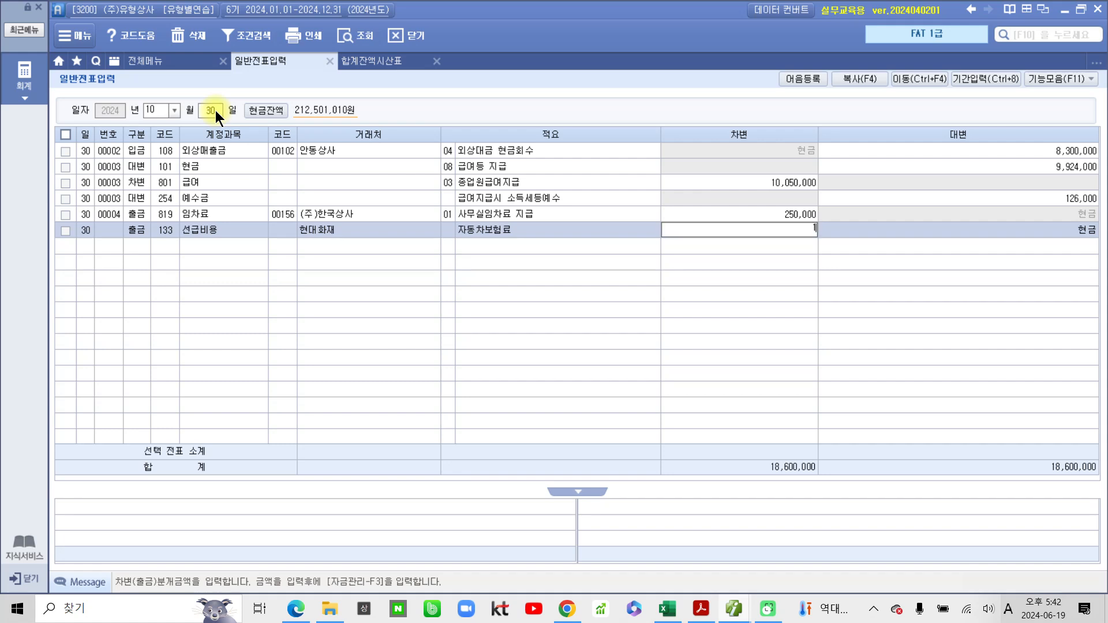
{"action": "type", "text": ",500,000"}
{"action": "key", "text": "Return"}
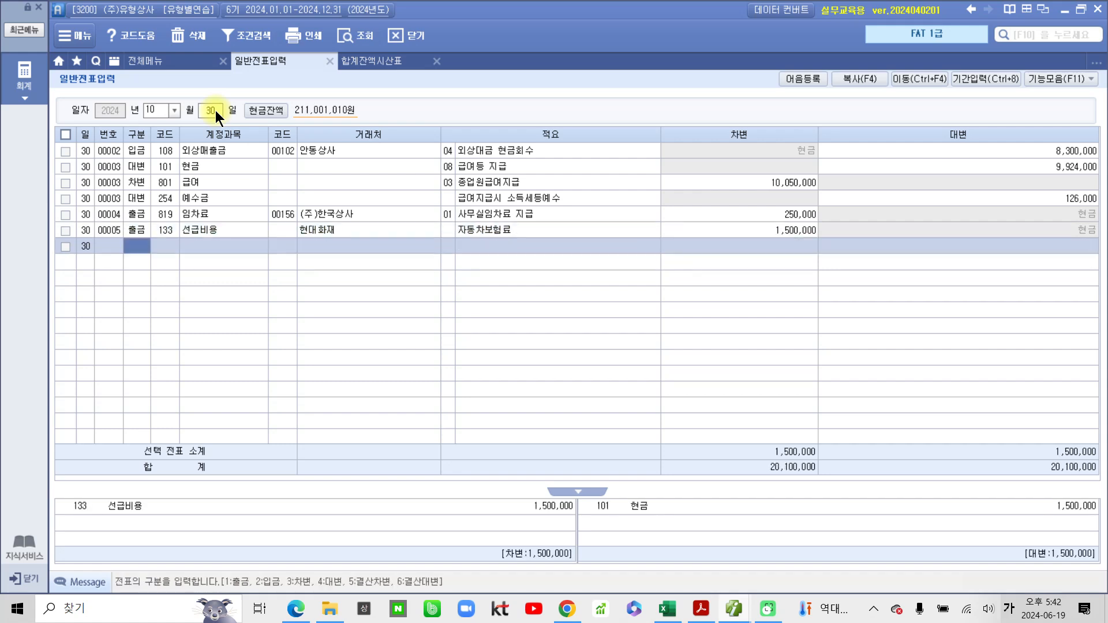
{"action": "left_click", "coordinate": [203, 228]}
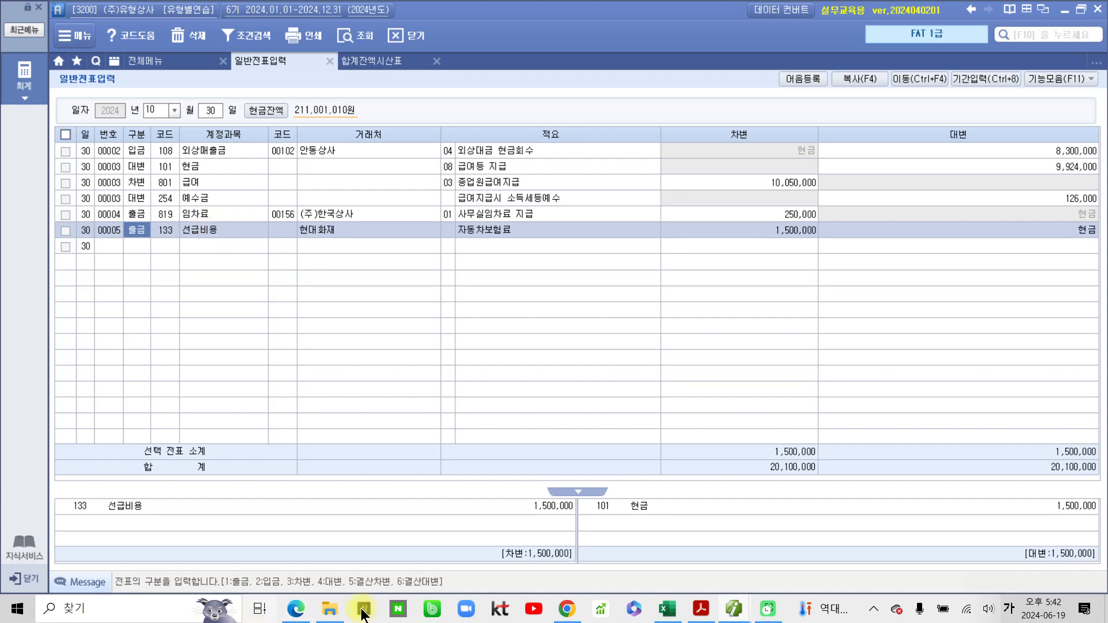
- Switch to the practice problem PDF and highlight the date 10월 31일 in problem 31
{"action": "left_click", "coordinate": [703, 610]}
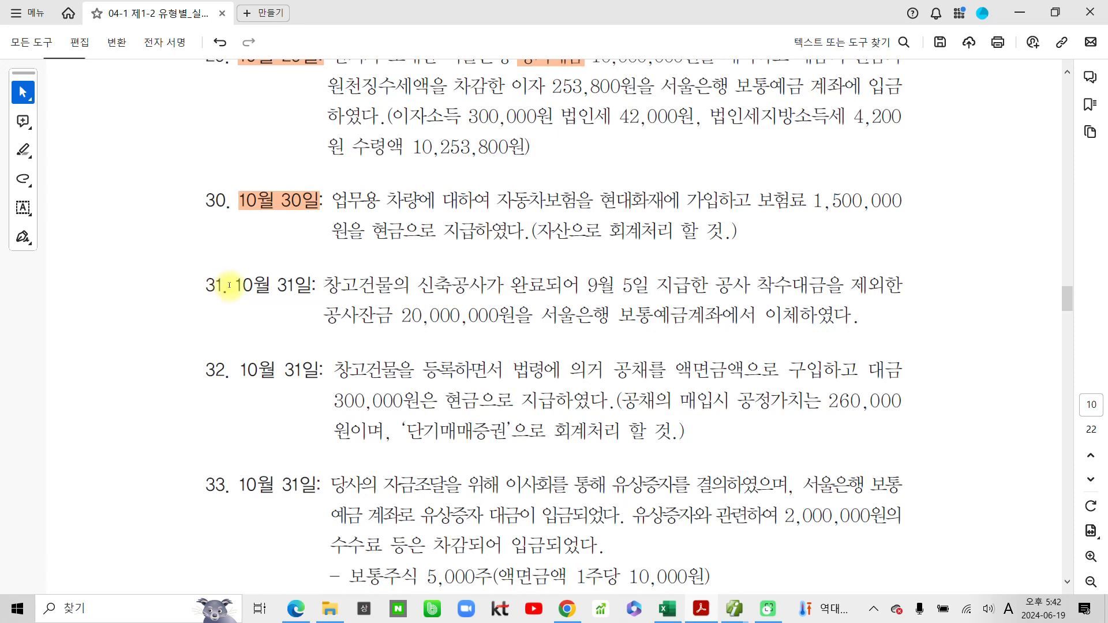
{"action": "left_click_drag", "start_coordinate": [227, 285], "coordinate": [329, 296]}
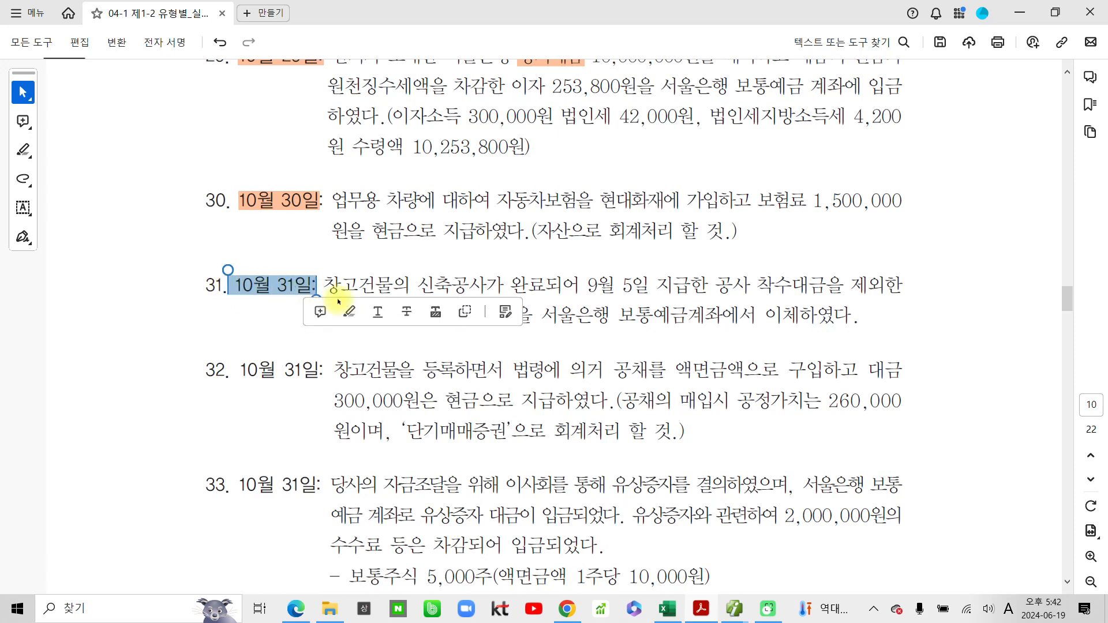
{"action": "left_click", "coordinate": [349, 312]}
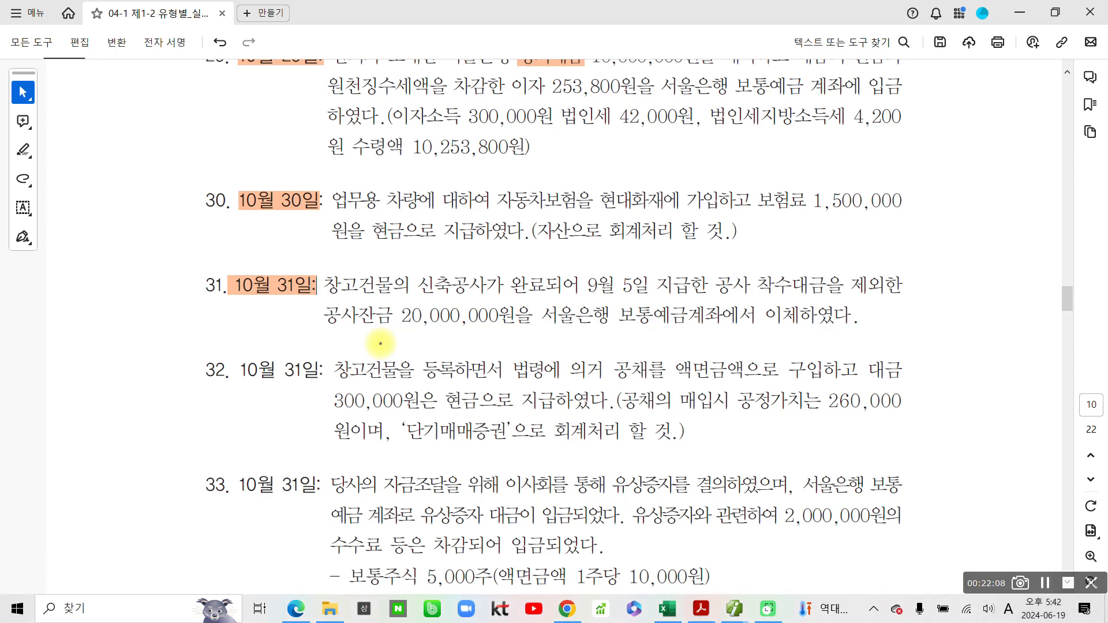
- Mark problem 31 by circling its text, 보통예금 and 건물 and underlining 20,000,000, and clear the marks
{"action": "mouse_move", "coordinate": [334, 234]}
{"action": "left_mouse_down"}
{"action": "mouse_move", "coordinate": [332, 355]}
{"action": "mouse_move", "coordinate": [925, 326]}
{"action": "mouse_move", "coordinate": [606, 227]}
{"action": "mouse_move", "coordinate": [289, 273]}
{"action": "left_mouse_up"}
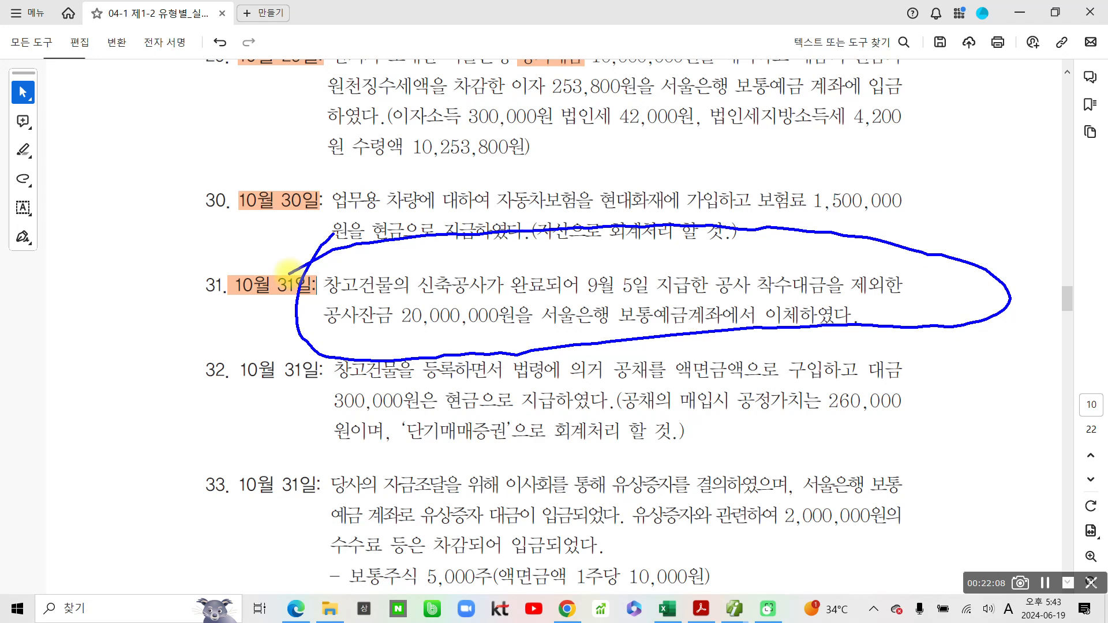
{"action": "mouse_move", "coordinate": [619, 293]}
{"action": "left_mouse_down"}
{"action": "mouse_move", "coordinate": [696, 341]}
{"action": "mouse_move", "coordinate": [625, 317]}
{"action": "left_mouse_up"}
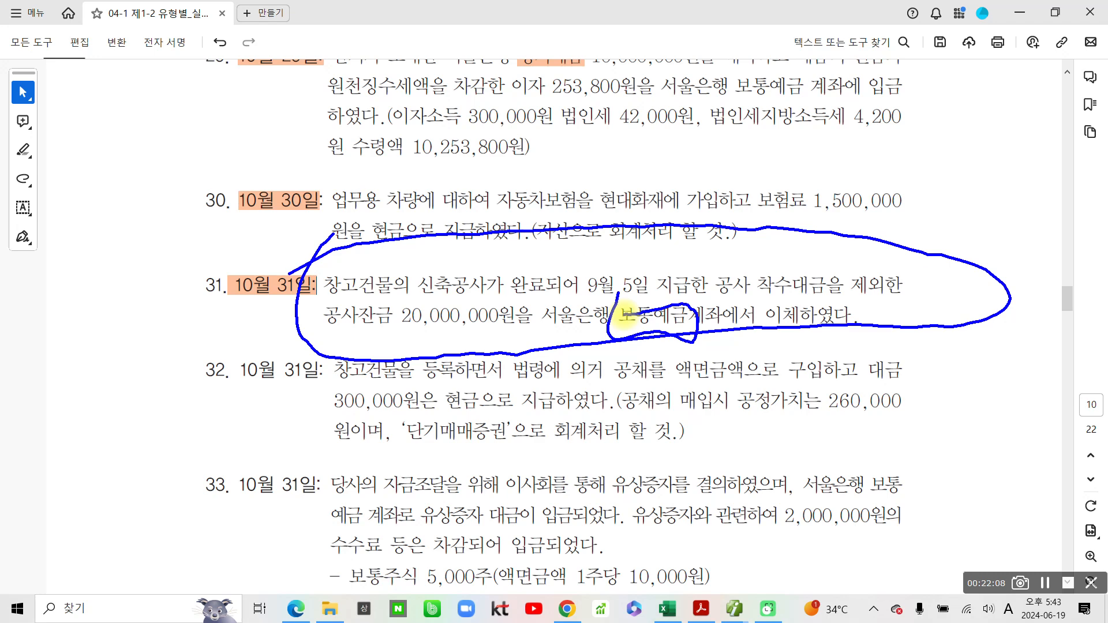
{"action": "mouse_move", "coordinate": [404, 291]}
{"action": "left_mouse_down"}
{"action": "mouse_move", "coordinate": [347, 288]}
{"action": "mouse_move", "coordinate": [404, 265]}
{"action": "mouse_move", "coordinate": [404, 292]}
{"action": "left_mouse_up"}
{"action": "left_click_drag", "start_coordinate": [398, 337], "coordinate": [490, 340]}
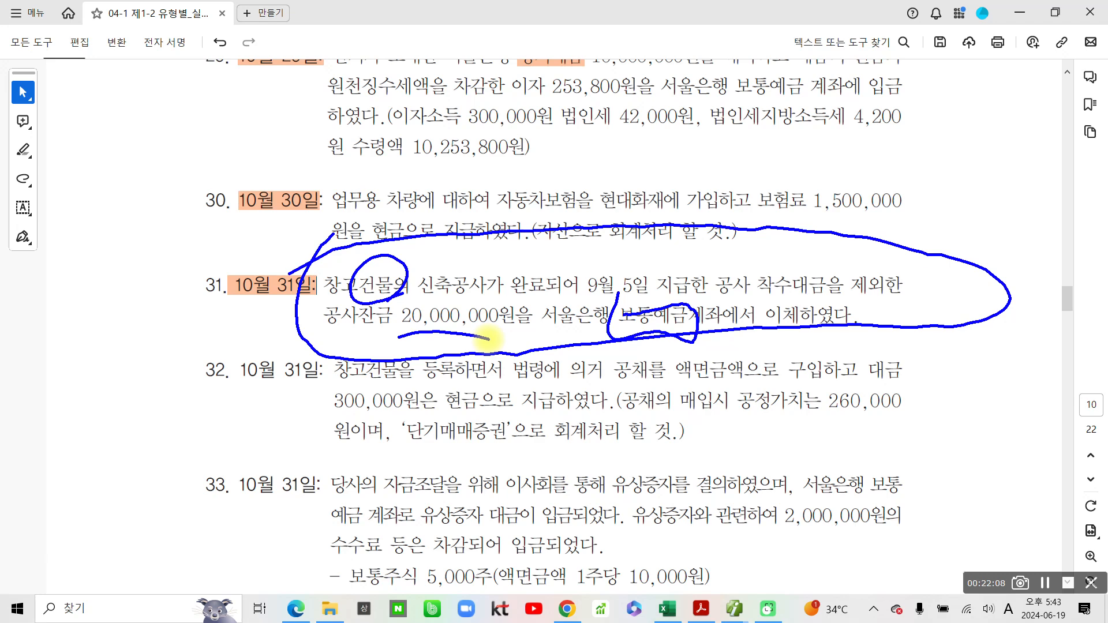
{"action": "key", "text": "Escape"}
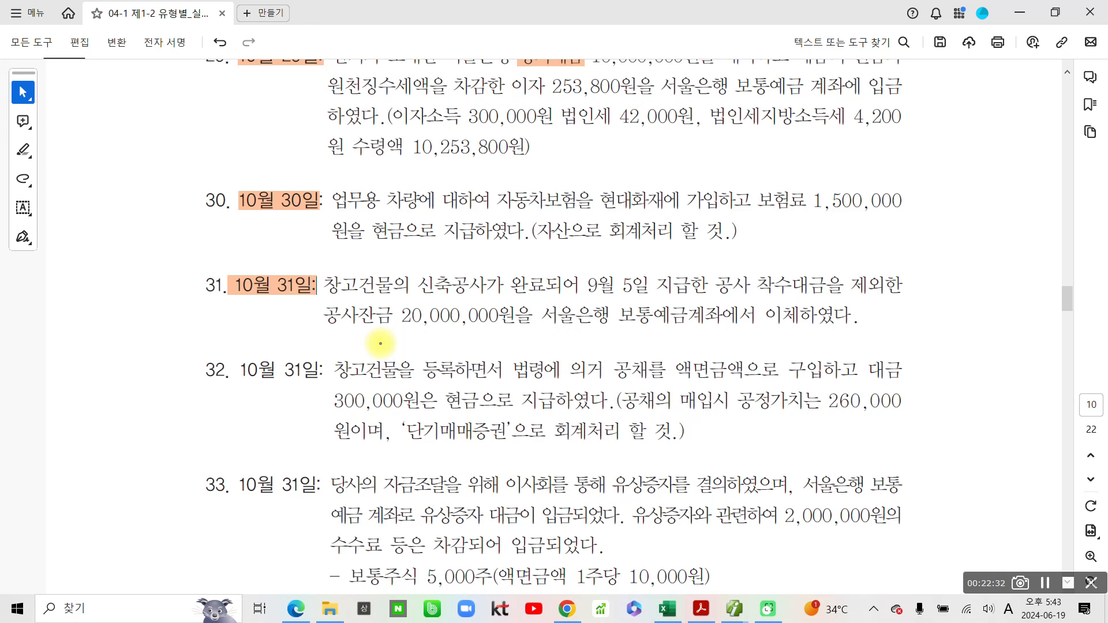
- Circle 공사잔금 20,000,000원 in problem 31 and draw a lead line from it to an asterisk
{"action": "mouse_move", "coordinate": [319, 310]}
{"action": "left_mouse_down"}
{"action": "mouse_move", "coordinate": [312, 332]}
{"action": "mouse_move", "coordinate": [484, 335]}
{"action": "mouse_move", "coordinate": [522, 317]}
{"action": "mouse_move", "coordinate": [350, 299]}
{"action": "mouse_move", "coordinate": [306, 311]}
{"action": "left_mouse_up"}
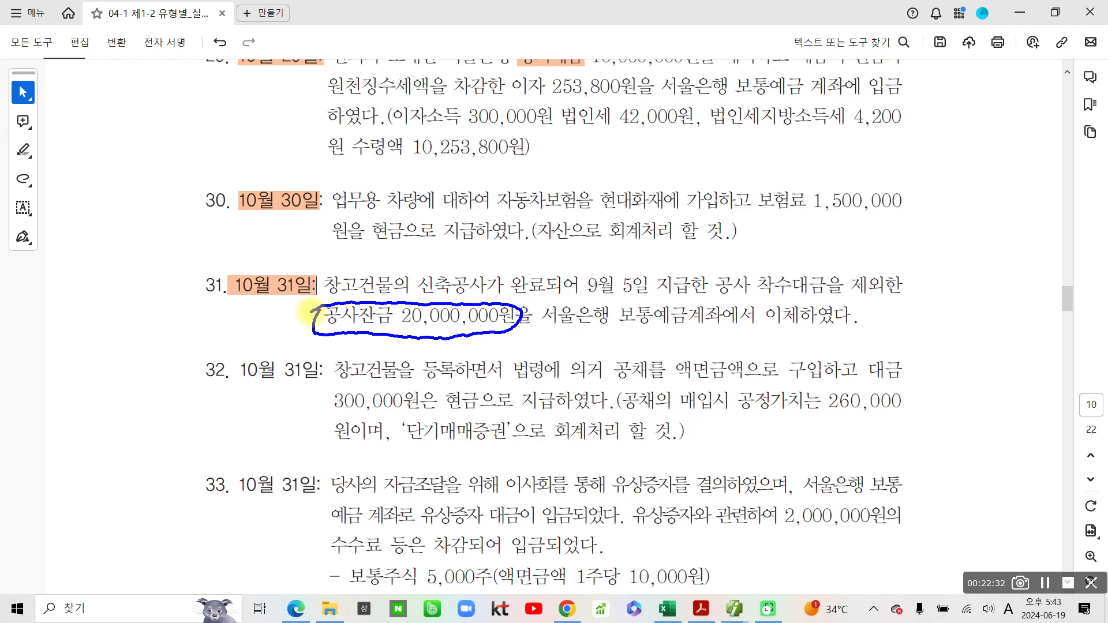
{"action": "left_click_drag", "start_coordinate": [507, 338], "coordinate": [566, 348]}
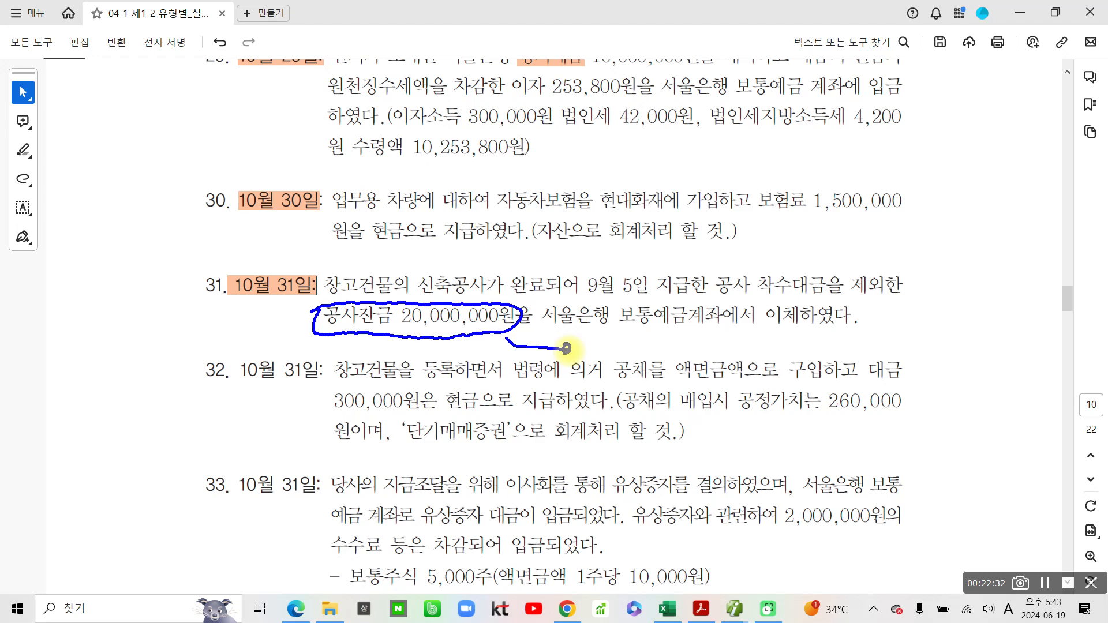
{"action": "mouse_move", "coordinate": [611, 329]}
{"action": "left_mouse_down"}
{"action": "mouse_move", "coordinate": [600, 350]}
{"action": "mouse_move", "coordinate": [624, 344]}
{"action": "mouse_move", "coordinate": [612, 356]}
{"action": "left_mouse_up"}
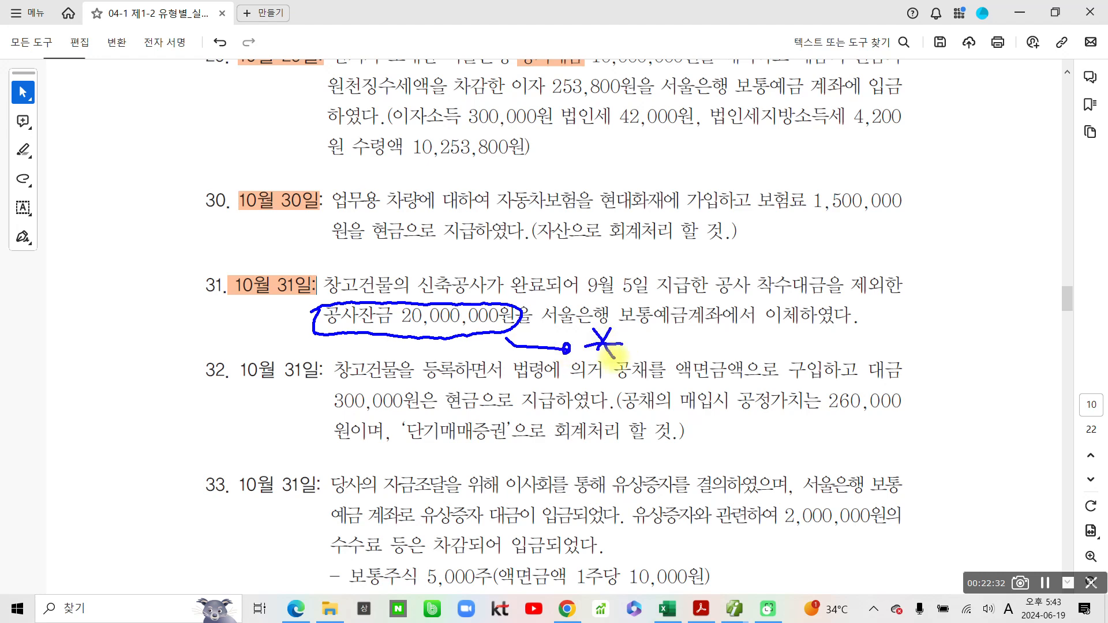
- Handwrite 건설중인자산 beside the asterisk under problem 31
{"action": "mouse_move", "coordinate": [649, 318]}
{"action": "left_mouse_down"}
{"action": "mouse_move", "coordinate": [644, 340]}
{"action": "mouse_move", "coordinate": [685, 321]}
{"action": "mouse_move", "coordinate": [682, 348]}
{"action": "mouse_move", "coordinate": [693, 349]}
{"action": "left_mouse_up"}
{"action": "mouse_move", "coordinate": [721, 312]}
{"action": "left_mouse_down"}
{"action": "mouse_move", "coordinate": [703, 340]}
{"action": "mouse_move", "coordinate": [730, 346]}
{"action": "left_mouse_up"}
{"action": "mouse_move", "coordinate": [745, 304]}
{"action": "left_mouse_down"}
{"action": "mouse_move", "coordinate": [745, 375]}
{"action": "mouse_move", "coordinate": [759, 340]}
{"action": "left_mouse_up"}
{"action": "mouse_move", "coordinate": [773, 312]}
{"action": "left_mouse_down"}
{"action": "mouse_move", "coordinate": [800, 337]}
{"action": "mouse_move", "coordinate": [778, 347]}
{"action": "left_mouse_up"}
{"action": "mouse_move", "coordinate": [805, 323]}
{"action": "left_mouse_down"}
{"action": "mouse_move", "coordinate": [800, 343]}
{"action": "mouse_move", "coordinate": [805, 322]}
{"action": "left_mouse_up"}
{"action": "mouse_move", "coordinate": [828, 315]}
{"action": "left_mouse_down"}
{"action": "mouse_move", "coordinate": [824, 367]}
{"action": "mouse_move", "coordinate": [834, 375]}
{"action": "left_mouse_up"}
{"action": "left_click_drag", "start_coordinate": [849, 314], "coordinate": [871, 312]}
{"action": "mouse_move", "coordinate": [869, 314]}
{"action": "left_mouse_down"}
{"action": "mouse_move", "coordinate": [842, 363]}
{"action": "mouse_move", "coordinate": [871, 363]}
{"action": "left_mouse_up"}
{"action": "left_click_drag", "start_coordinate": [876, 309], "coordinate": [874, 383]}
{"action": "left_click_drag", "start_coordinate": [874, 341], "coordinate": [896, 345]}
{"action": "left_click_drag", "start_coordinate": [900, 332], "coordinate": [916, 346]}
{"action": "mouse_move", "coordinate": [928, 301]}
{"action": "left_mouse_down"}
{"action": "mouse_move", "coordinate": [926, 350]}
{"action": "mouse_move", "coordinate": [941, 331]}
{"action": "mouse_move", "coordinate": [925, 374]}
{"action": "left_mouse_up"}
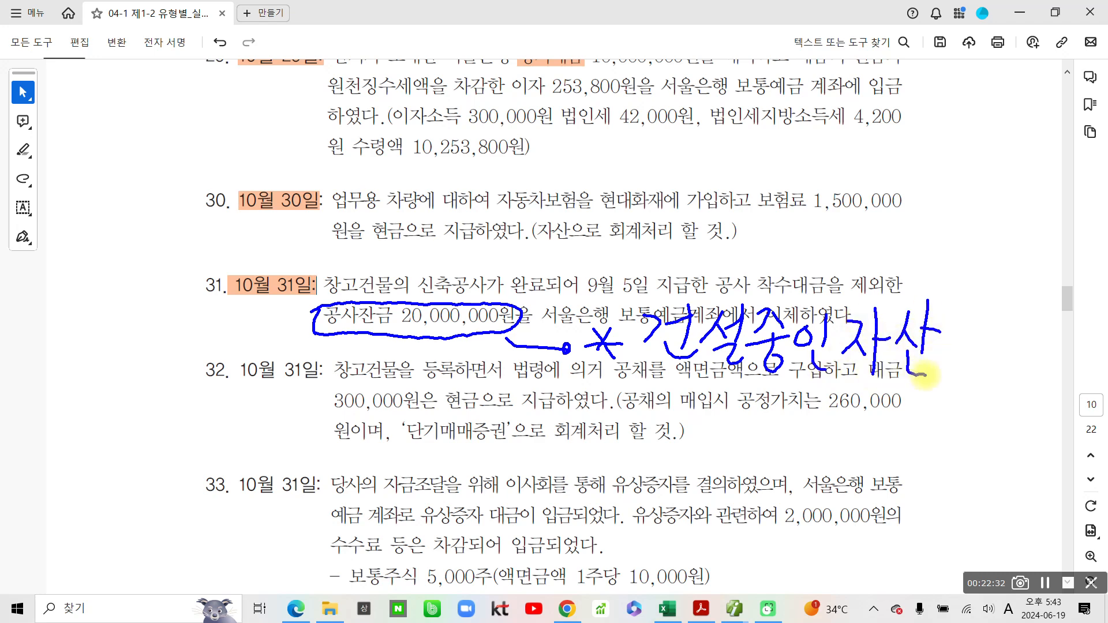
- Underline the handwritten 건설중인자산 and write 조회 beside it
{"action": "left_click_drag", "start_coordinate": [667, 374], "coordinate": [929, 383]}
{"action": "mouse_move", "coordinate": [984, 315]}
{"action": "left_mouse_down"}
{"action": "mouse_move", "coordinate": [1002, 315]}
{"action": "mouse_move", "coordinate": [981, 342]}
{"action": "left_mouse_up"}
{"action": "mouse_move", "coordinate": [1002, 325]}
{"action": "left_mouse_down"}
{"action": "mouse_move", "coordinate": [1011, 344]}
{"action": "mouse_move", "coordinate": [997, 364]}
{"action": "left_mouse_up"}
{"action": "left_click_drag", "start_coordinate": [984, 370], "coordinate": [1016, 368]}
{"action": "left_click_drag", "start_coordinate": [1039, 315], "coordinate": [1046, 323]}
{"action": "mouse_move", "coordinate": [1027, 338]}
{"action": "left_mouse_down"}
{"action": "mouse_move", "coordinate": [1047, 333]}
{"action": "mouse_move", "coordinate": [1033, 363]}
{"action": "mouse_move", "coordinate": [1052, 353]}
{"action": "left_mouse_up"}
{"action": "left_click_drag", "start_coordinate": [1060, 318], "coordinate": [1050, 378]}
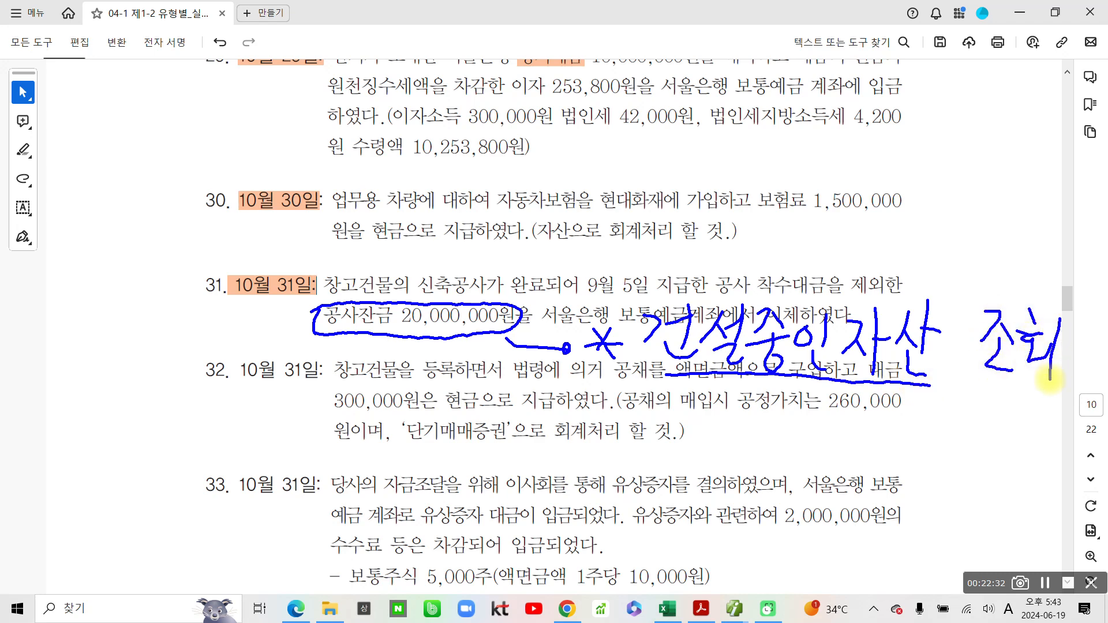
{"action": "left_click_drag", "start_coordinate": [1050, 379], "coordinate": [1050, 381]}
- Handwrite the beginning of a note about 건물 below the underlined 건설중인자산
{"action": "left_click_drag", "start_coordinate": [800, 406], "coordinate": [796, 445]}
{"action": "mouse_move", "coordinate": [820, 430]}
{"action": "left_mouse_down"}
{"action": "mouse_move", "coordinate": [840, 427]}
{"action": "mouse_move", "coordinate": [844, 448]}
{"action": "left_mouse_up"}
{"action": "mouse_move", "coordinate": [824, 453]}
{"action": "left_mouse_down"}
{"action": "mouse_move", "coordinate": [826, 476]}
{"action": "mouse_move", "coordinate": [860, 479]}
{"action": "left_mouse_up"}
{"action": "mouse_move", "coordinate": [882, 411]}
{"action": "left_mouse_down"}
{"action": "mouse_move", "coordinate": [878, 432]}
{"action": "mouse_move", "coordinate": [911, 429]}
{"action": "left_mouse_up"}
{"action": "left_click_drag", "start_coordinate": [854, 456], "coordinate": [932, 444]}
{"action": "left_click_drag", "start_coordinate": [892, 457], "coordinate": [900, 494]}
{"action": "mouse_move", "coordinate": [932, 434]}
{"action": "left_mouse_down"}
{"action": "mouse_move", "coordinate": [953, 453]}
{"action": "mouse_move", "coordinate": [950, 496]}
{"action": "left_mouse_up"}
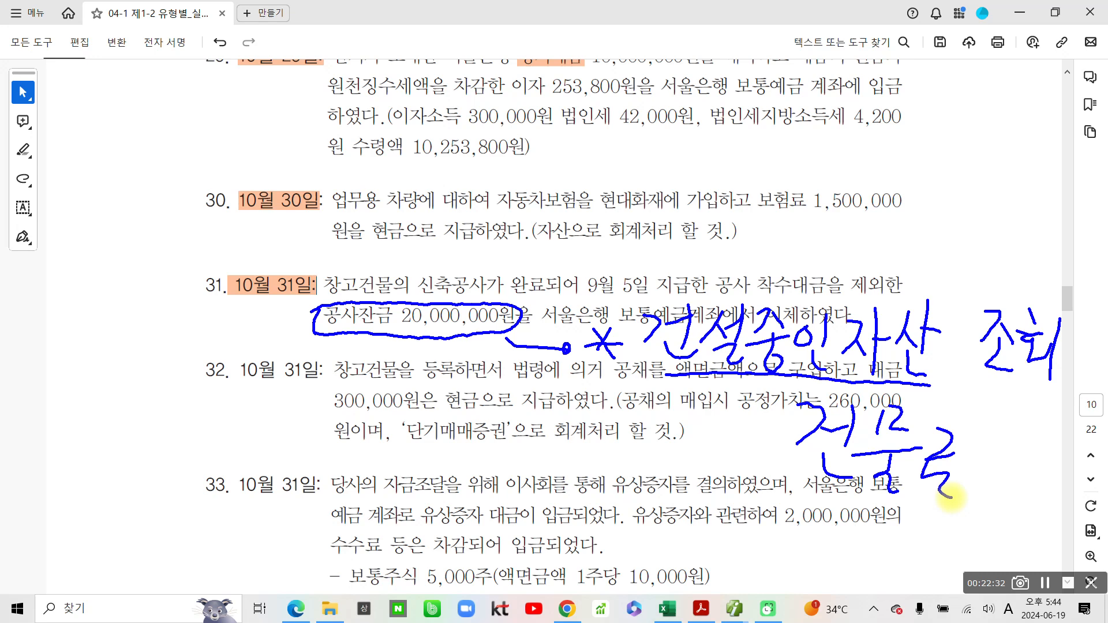
- Continue the handwritten 건물 note onto a second line and clear all handwritten marks from the page
{"action": "left_click_drag", "start_coordinate": [986, 443], "coordinate": [993, 485]}
{"action": "left_click_drag", "start_coordinate": [1023, 434], "coordinate": [1026, 479]}
{"action": "left_click_drag", "start_coordinate": [1030, 461], "coordinate": [1055, 454]}
{"action": "mouse_move", "coordinate": [990, 485]}
{"action": "left_mouse_down"}
{"action": "mouse_move", "coordinate": [1036, 479]}
{"action": "mouse_move", "coordinate": [1016, 515]}
{"action": "left_mouse_up"}
{"action": "mouse_move", "coordinate": [1007, 503]}
{"action": "left_mouse_down"}
{"action": "mouse_move", "coordinate": [1039, 494]}
{"action": "mouse_move", "coordinate": [1056, 528]}
{"action": "left_mouse_up"}
{"action": "left_click_drag", "start_coordinate": [795, 479], "coordinate": [821, 503]}
{"action": "left_click_drag", "start_coordinate": [831, 512], "coordinate": [792, 546]}
{"action": "mouse_move", "coordinate": [808, 532]}
{"action": "left_mouse_down"}
{"action": "mouse_move", "coordinate": [823, 545]}
{"action": "mouse_move", "coordinate": [844, 532]}
{"action": "left_mouse_up"}
{"action": "mouse_move", "coordinate": [844, 512]}
{"action": "left_mouse_down"}
{"action": "mouse_move", "coordinate": [843, 563]}
{"action": "mouse_move", "coordinate": [892, 545]}
{"action": "mouse_move", "coordinate": [891, 565]}
{"action": "left_mouse_up"}
{"action": "left_click_drag", "start_coordinate": [921, 517], "coordinate": [935, 537]}
{"action": "left_click_drag", "start_coordinate": [915, 546], "coordinate": [928, 551]}
{"action": "mouse_move", "coordinate": [951, 523]}
{"action": "left_mouse_down"}
{"action": "mouse_move", "coordinate": [951, 560]}
{"action": "mouse_move", "coordinate": [969, 542]}
{"action": "left_mouse_up"}
{"action": "left_click_drag", "start_coordinate": [942, 564], "coordinate": [971, 577]}
{"action": "left_click_drag", "start_coordinate": [974, 536], "coordinate": [996, 554]}
{"action": "key", "text": "Escape"}
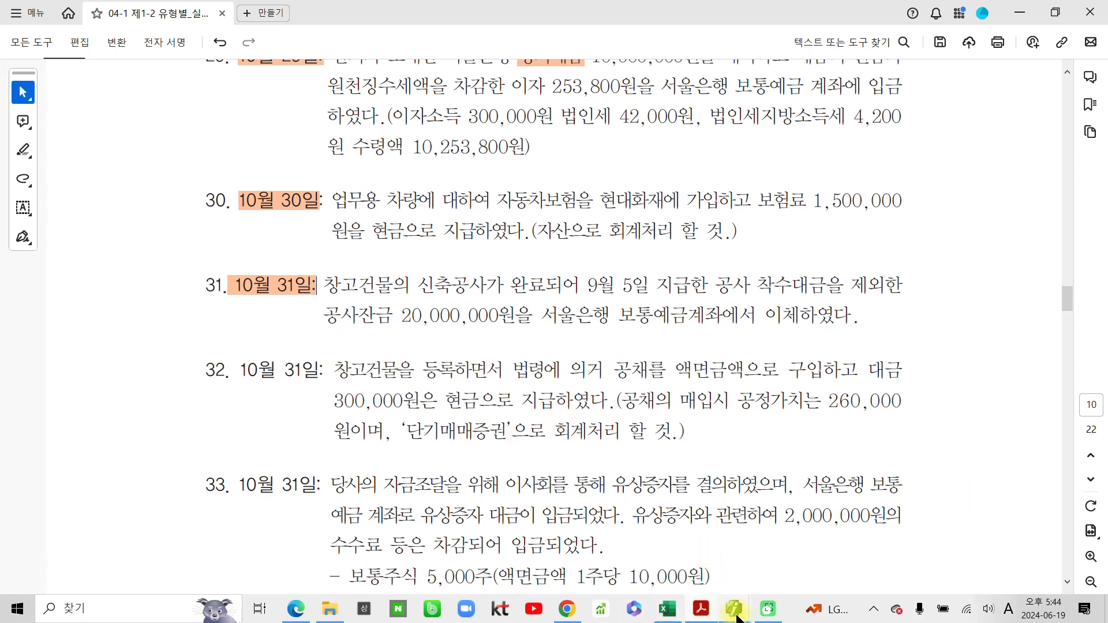
- Open a blank Notepad window and place it over the PDF just below problem 31
{"action": "left_click", "coordinate": [17, 609]}
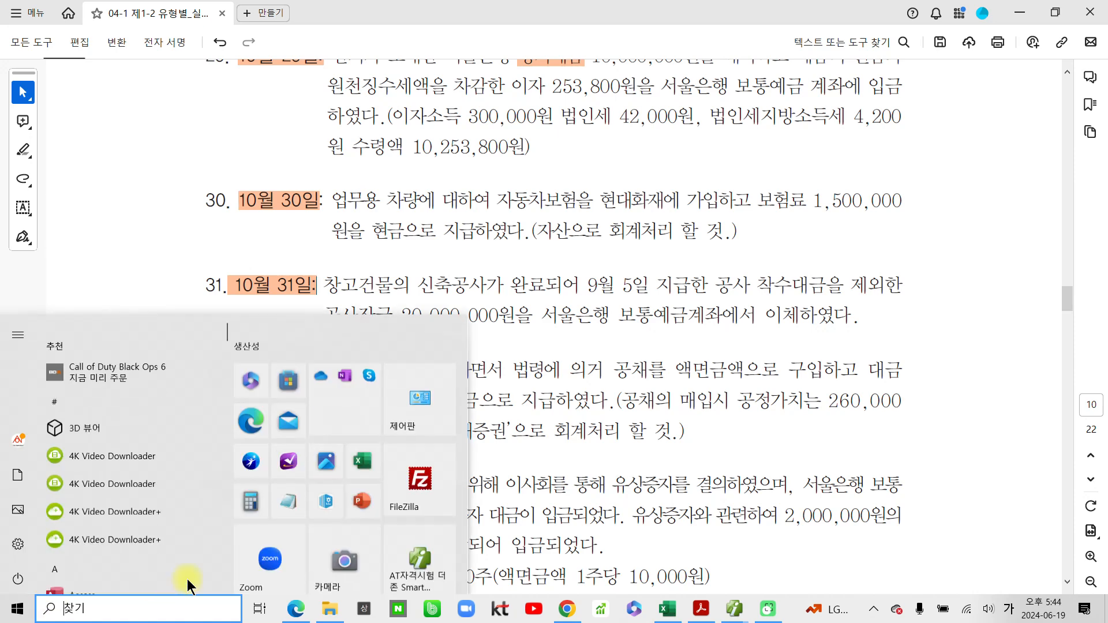
{"action": "left_click", "coordinate": [283, 494]}
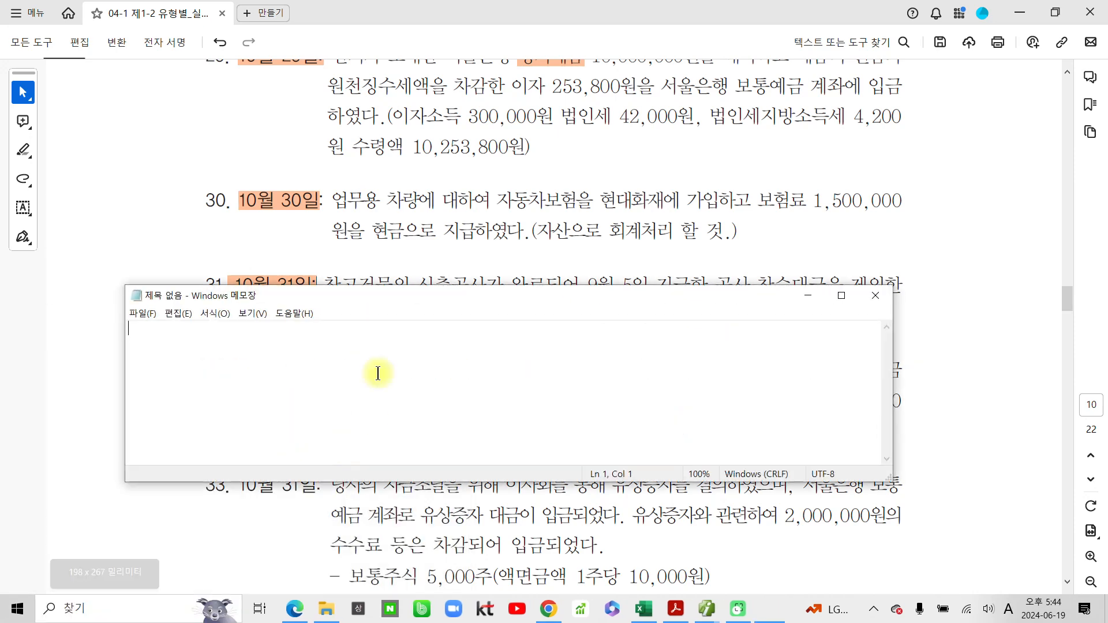
{"action": "left_click_drag", "start_coordinate": [400, 302], "coordinate": [409, 349]}
{"action": "scroll", "coordinate": [435, 346], "scroll_direction": "down", "scroll_amount": 4}
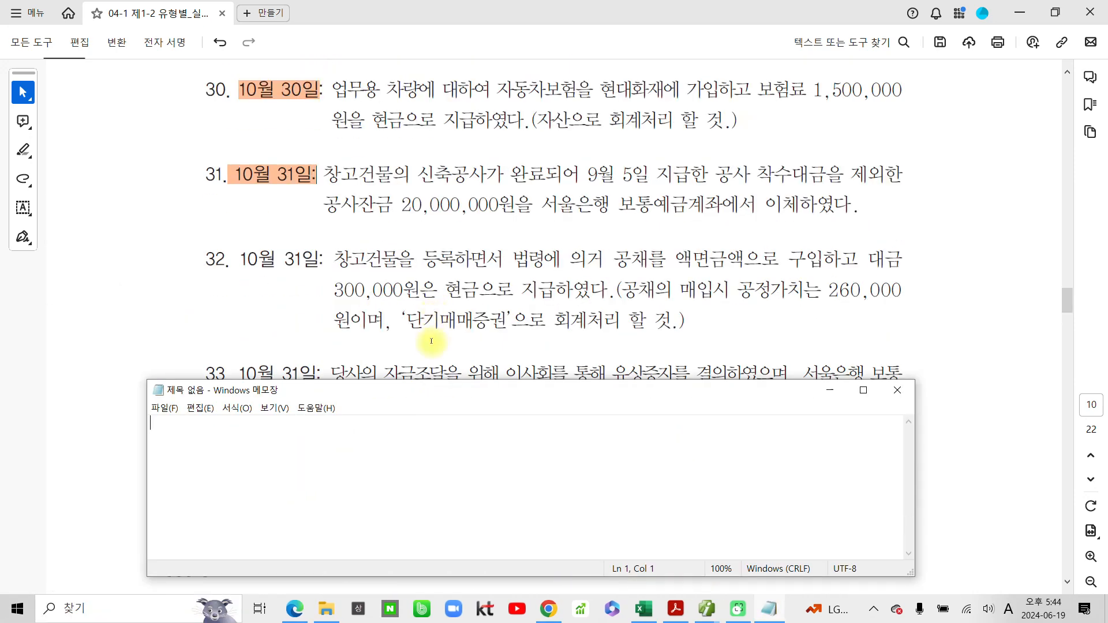
{"action": "left_click_drag", "start_coordinate": [447, 391], "coordinate": [457, 253]}
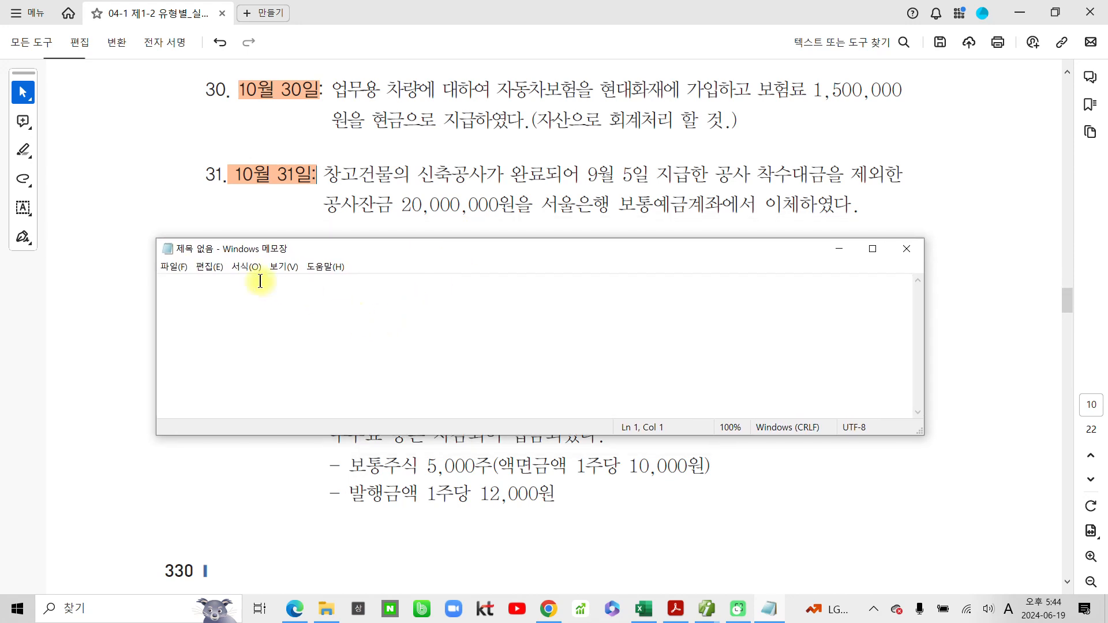
- Set the Notepad font size to 20
{"action": "left_click", "coordinate": [282, 268]}
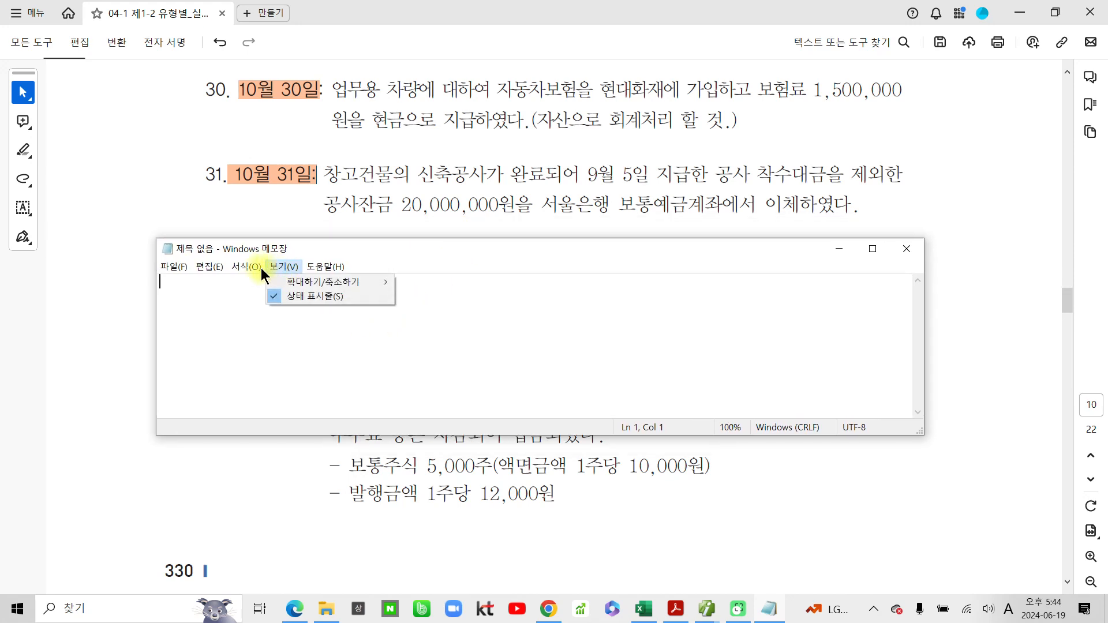
{"action": "left_click", "coordinate": [254, 297]}
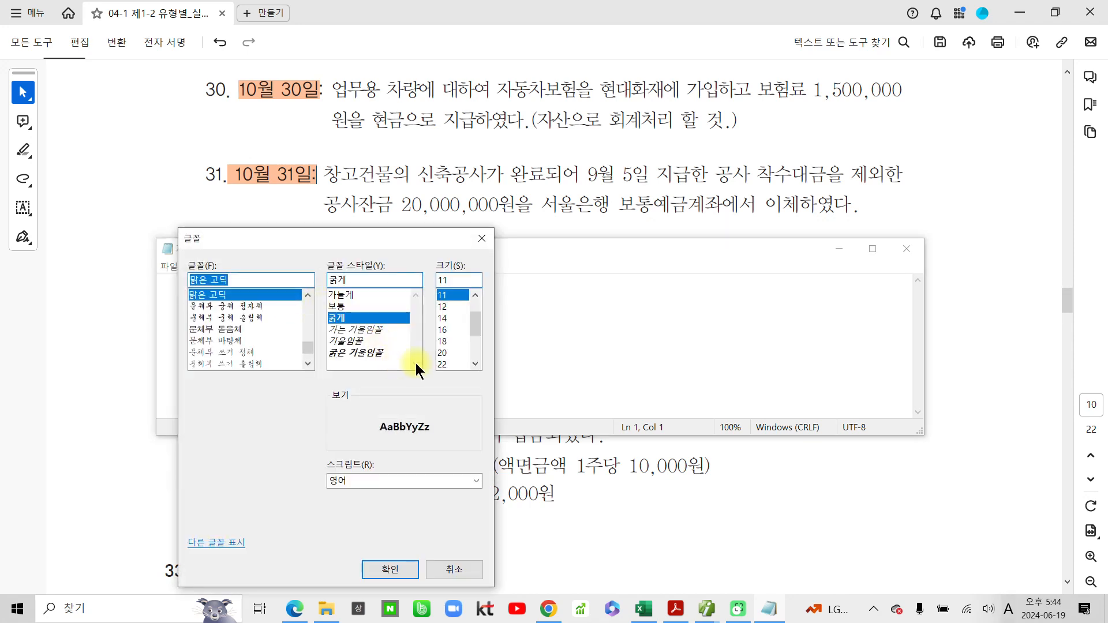
{"action": "left_click", "coordinate": [441, 354]}
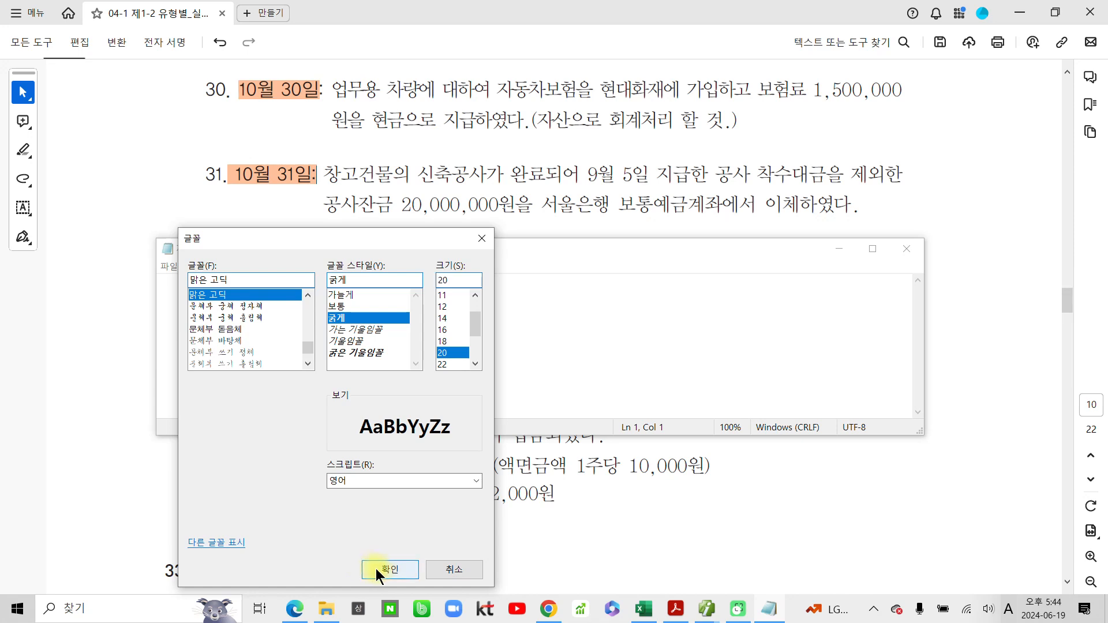
{"action": "left_click", "coordinate": [376, 569]}
- Start a note on the first line with "* 건설공사 잔금"
{"action": "type", "text": "* rhd"}
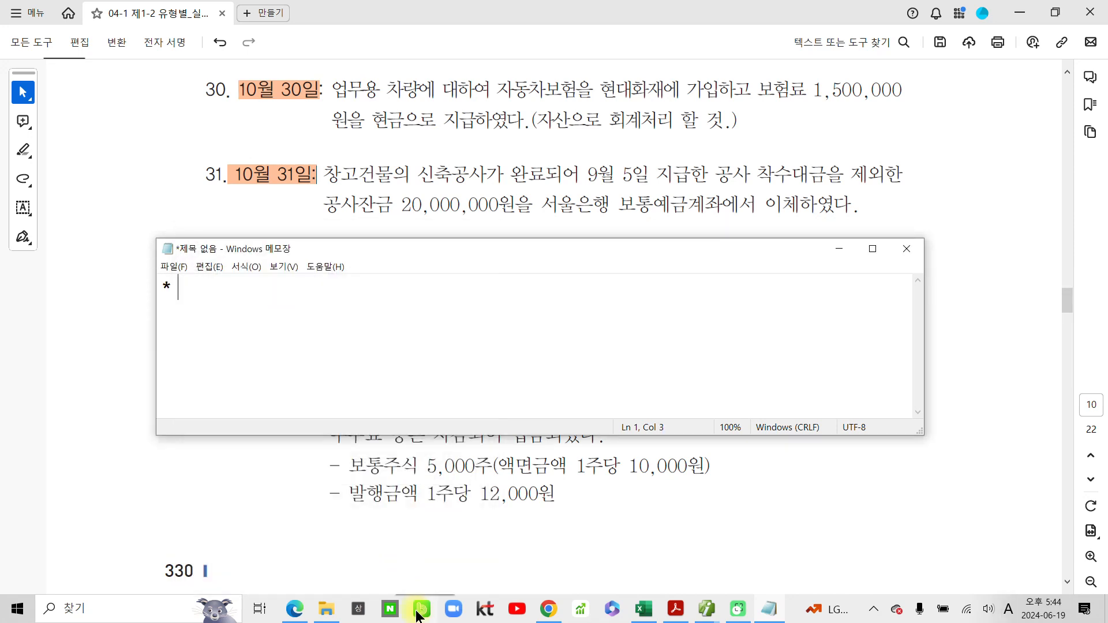
{"action": "key", "text": "BackSpace"}
{"action": "key", "text": "BackSpace"}
{"action": "key", "text": "BackSpace"}
{"action": "key", "text": "Hangul"}
{"action": "type", "text": "고ㅇㅅ잔"}
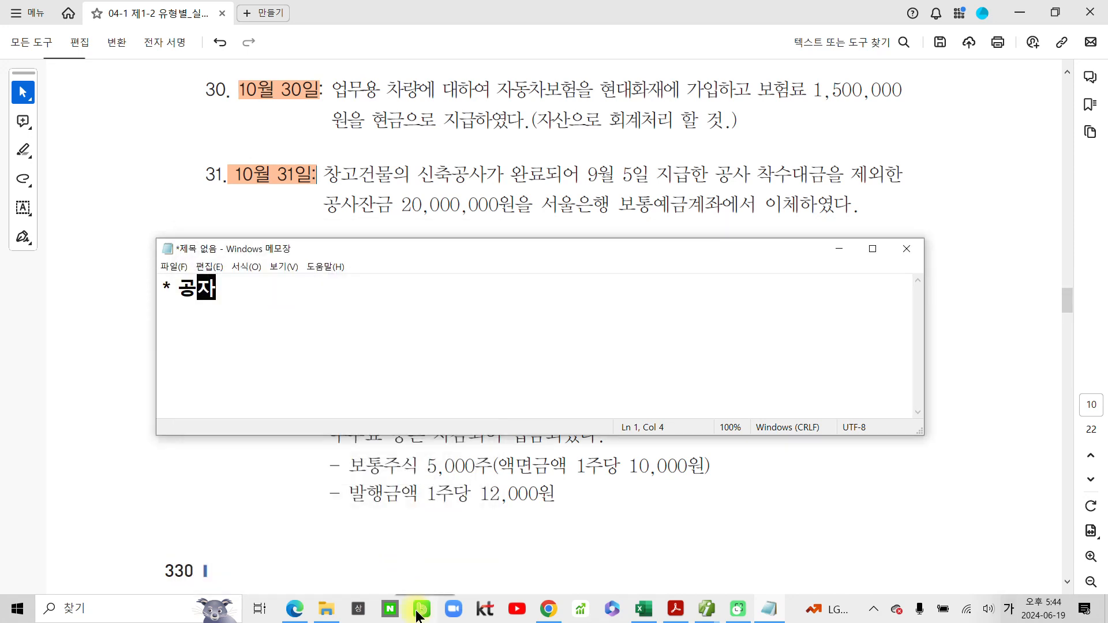
{"action": "key", "text": "BackSpace"}
{"action": "key", "text": "BackSpace"}
{"action": "key", "text": "BackSpace"}
{"action": "key", "text": "BackSpace"}
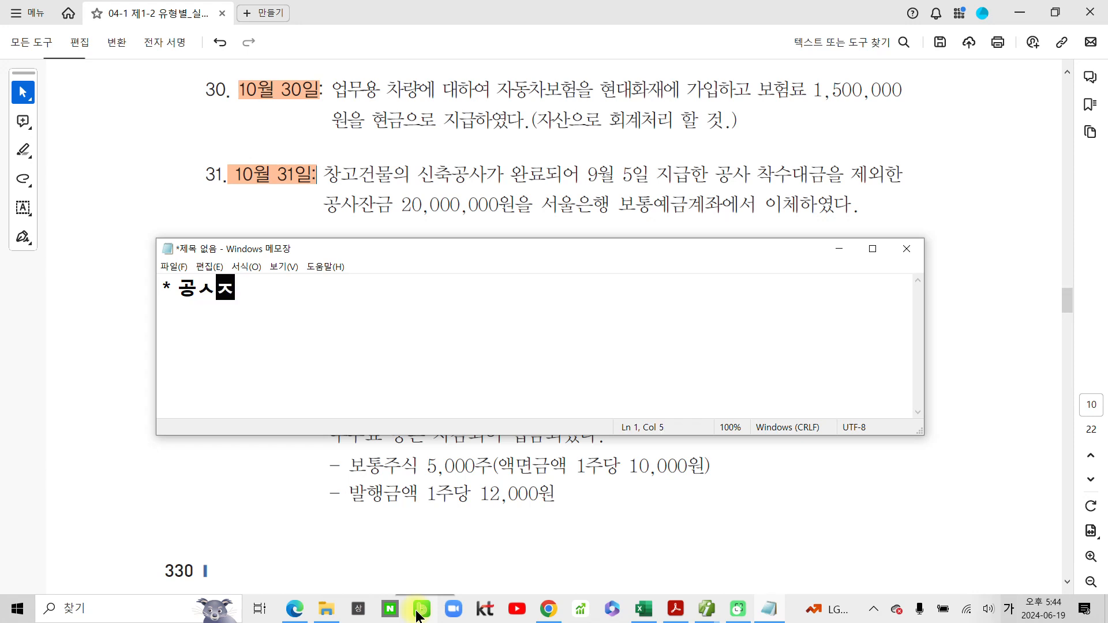
{"action": "type", "text": "ㅏ"}
{"action": "key", "text": "BackSpace"}
{"action": "type", "text": "사"}
{"action": "key", "text": "BackSpace"}
{"action": "key", "text": "BackSpace"}
{"action": "key", "text": "BackSpace"}
{"action": "type", "text": "건"}
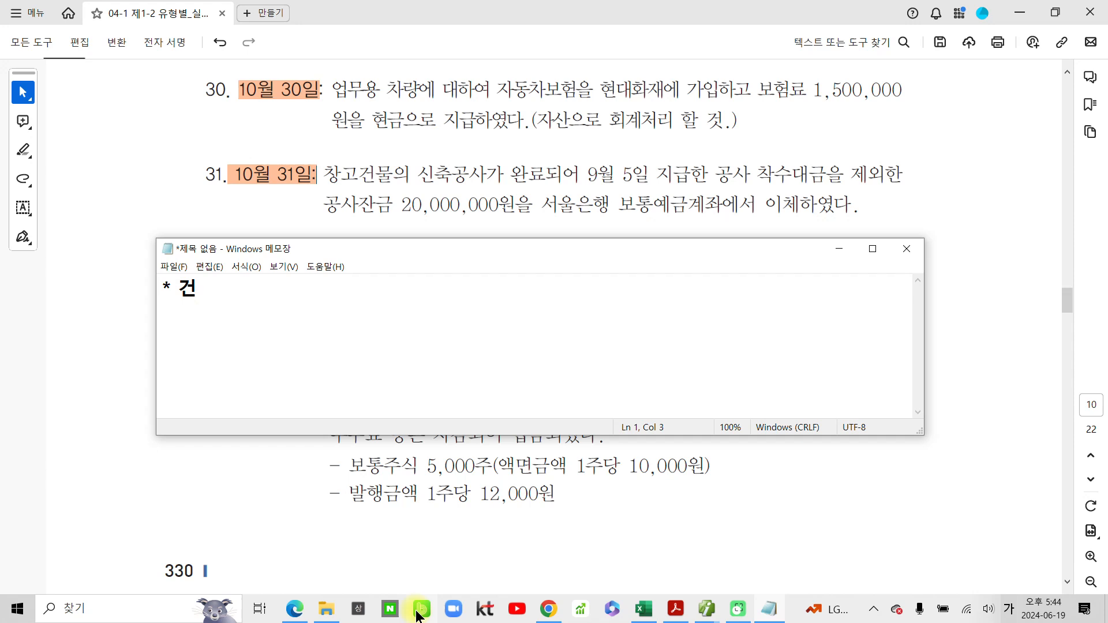
{"action": "type", "text": "설공사 잔금"}
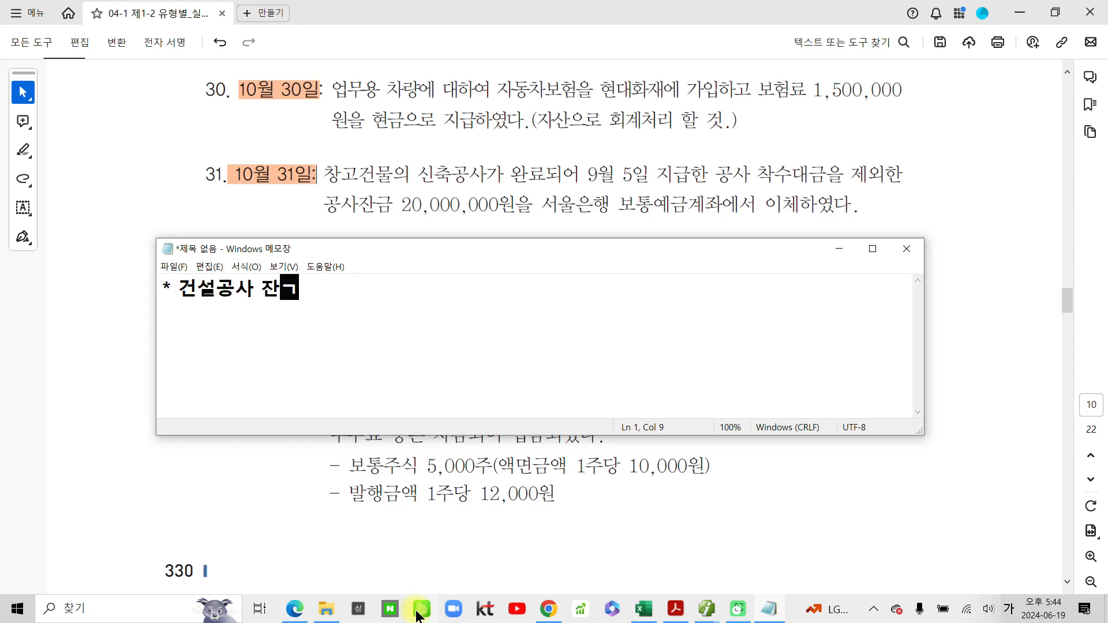
- Continue the note after 잔금 with "지급시에는 '건설중인자산'"
{"action": "type", "text": " 지급시에는 건"}
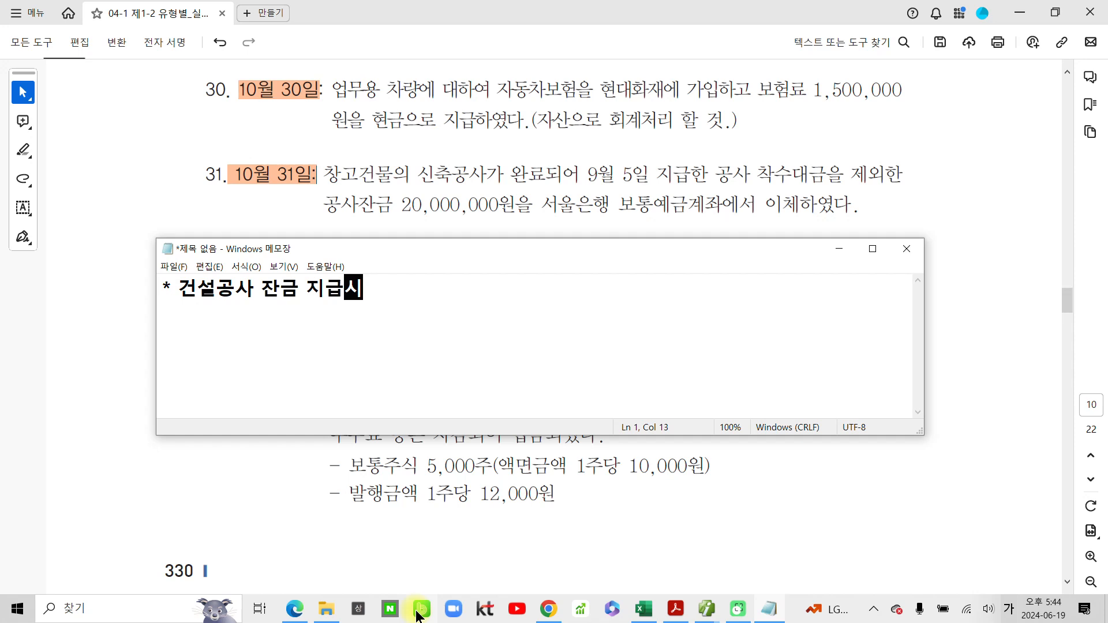
{"action": "key", "text": "BackSpace"}
{"action": "key", "text": "BackSpace"}
{"action": "key", "text": "BackSpace"}
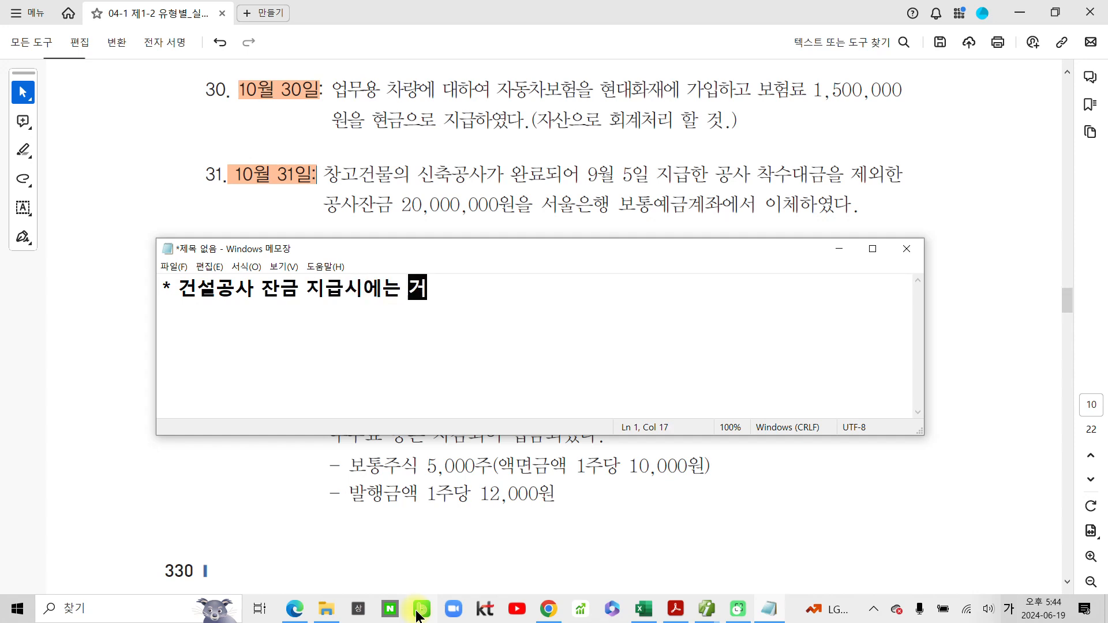
{"action": "type", "text": ";"}
{"action": "key", "text": "BackSpace"}
{"action": "type", "text": "'거너"}
{"action": "key", "text": "BackSpace"}
{"action": "key", "text": "BackSpace"}
{"action": "key", "text": "BackSpace"}
{"action": "key", "text": "BackSpace"}
{"action": "type", "text": "'ㄱ건설중인자"}
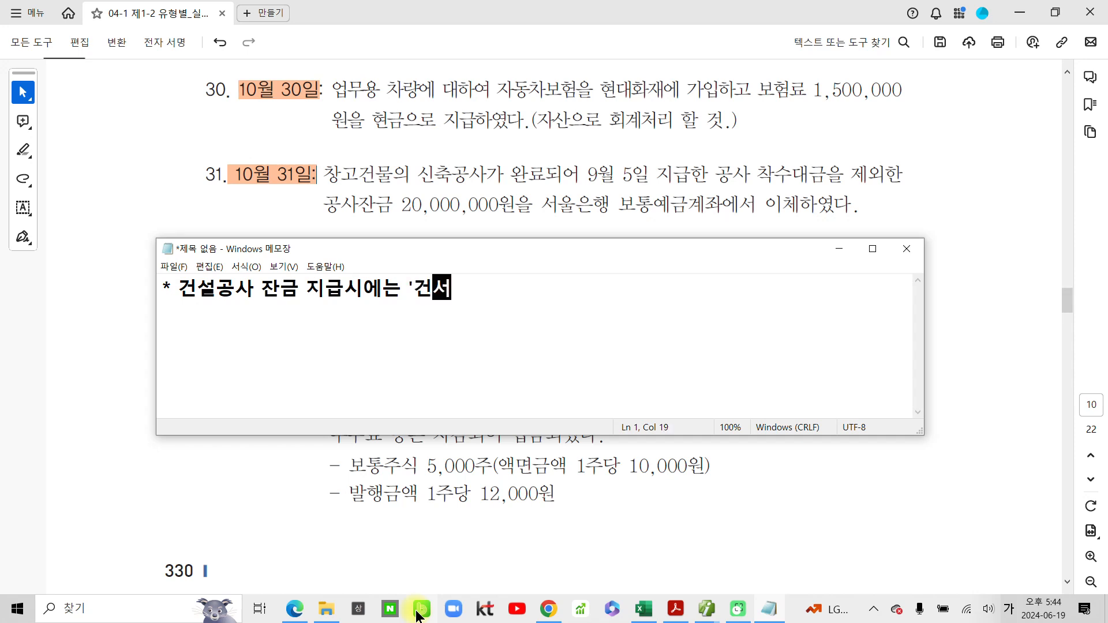
{"action": "type", "text": "산' 조"}
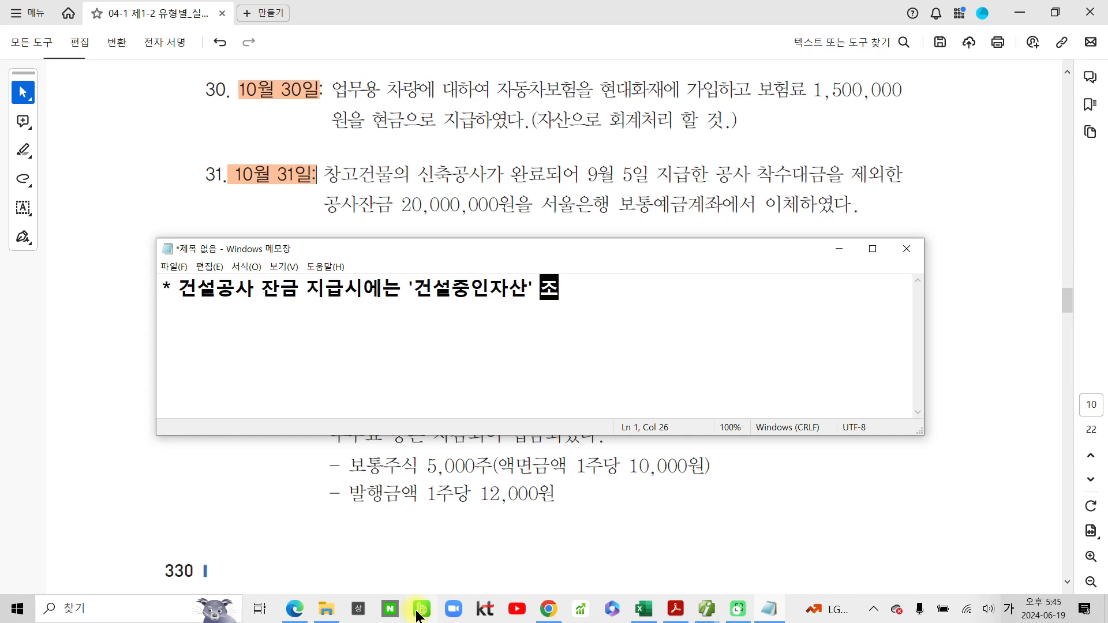
- Extend the note after '건설중인자산' with "조회하여 함께"
{"action": "type", "text": "회여하"}
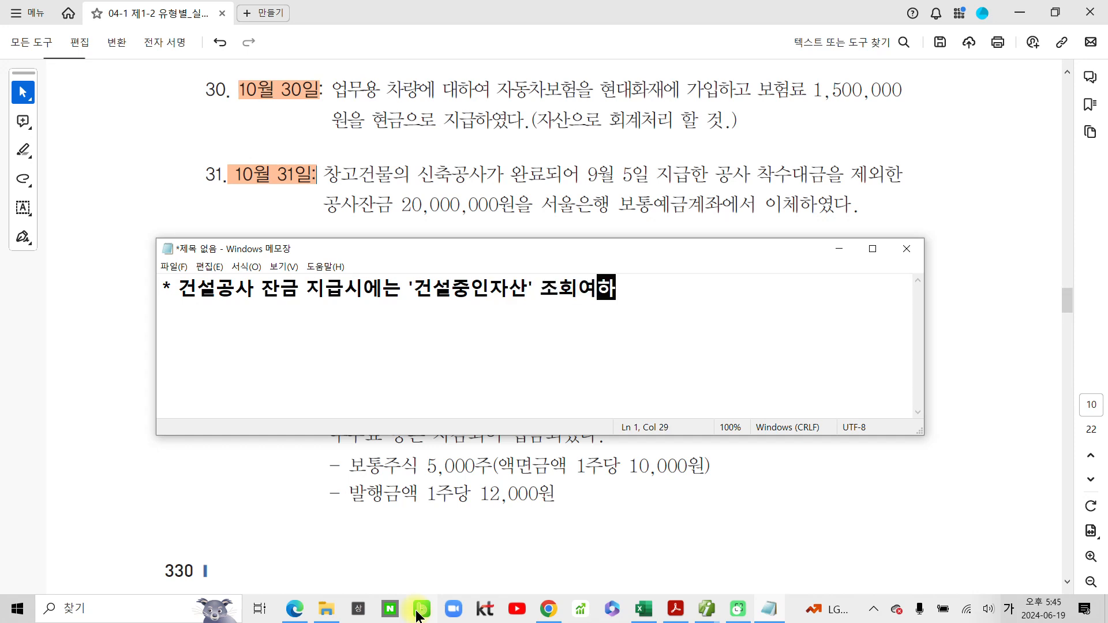
{"action": "key", "text": "BackSpace"}
{"action": "key", "text": "BackSpace"}
{"action": "key", "text": "BackSpace"}
{"action": "type", "text": "항여 ㅇ"}
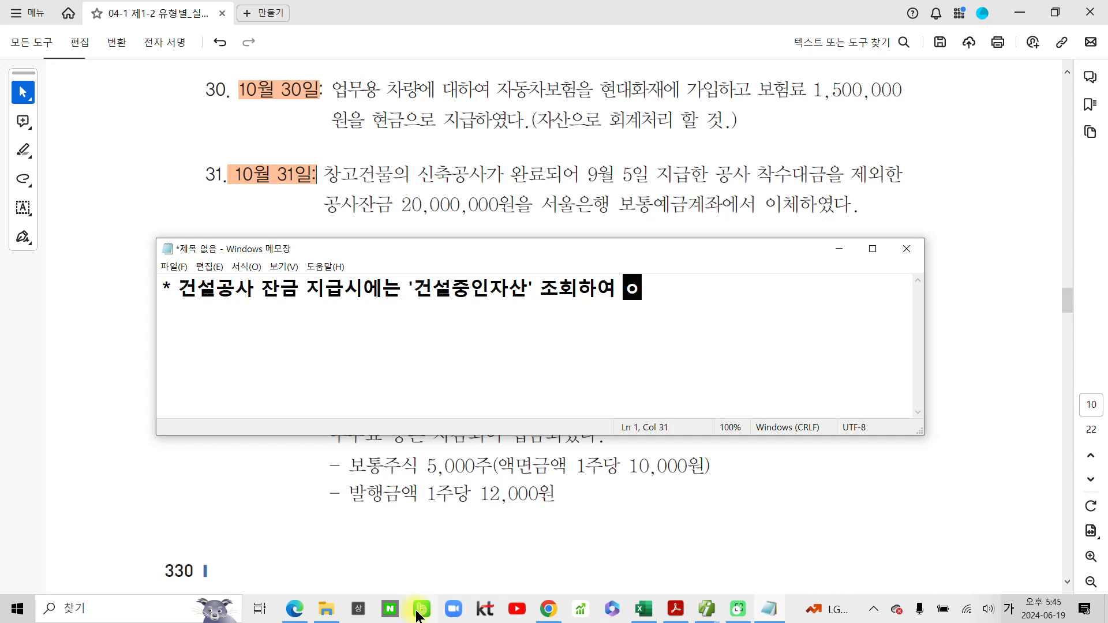
{"action": "key", "text": "BackSpace"}
{"action": "type", "text": "함ㄲㅔ ㄱ"}
{"action": "key", "text": "BackSpace"}
- Finish the note's sentence with "'건물' 로 처리한다."
{"action": "type", "text": "'ㄱㄴㄷ"}
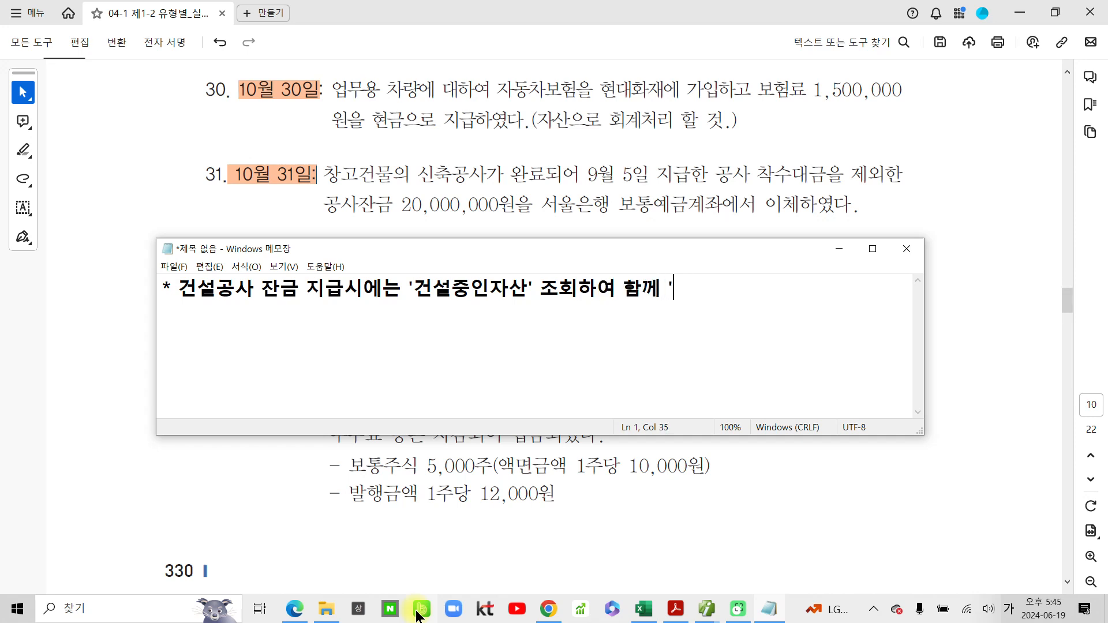
{"action": "key", "text": "BackSpace"}
{"action": "key", "text": "BackSpace"}
{"action": "type", "text": "ㅓㄴㅁㅜㄹ'ㄹㅗ"}
{"action": "key", "text": "BackSpace"}
{"action": "type", "text": "ㄹㅗ ㅊㅓㄹㅣㅎㅏㄴㄷㅏ"}
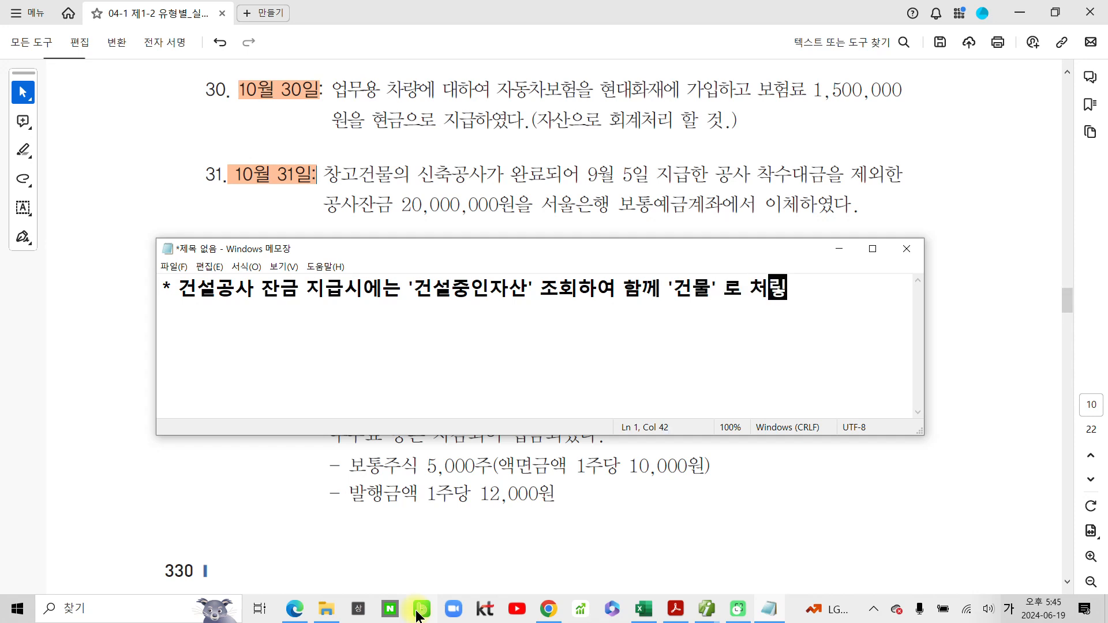
{"action": "type", "text": "."}
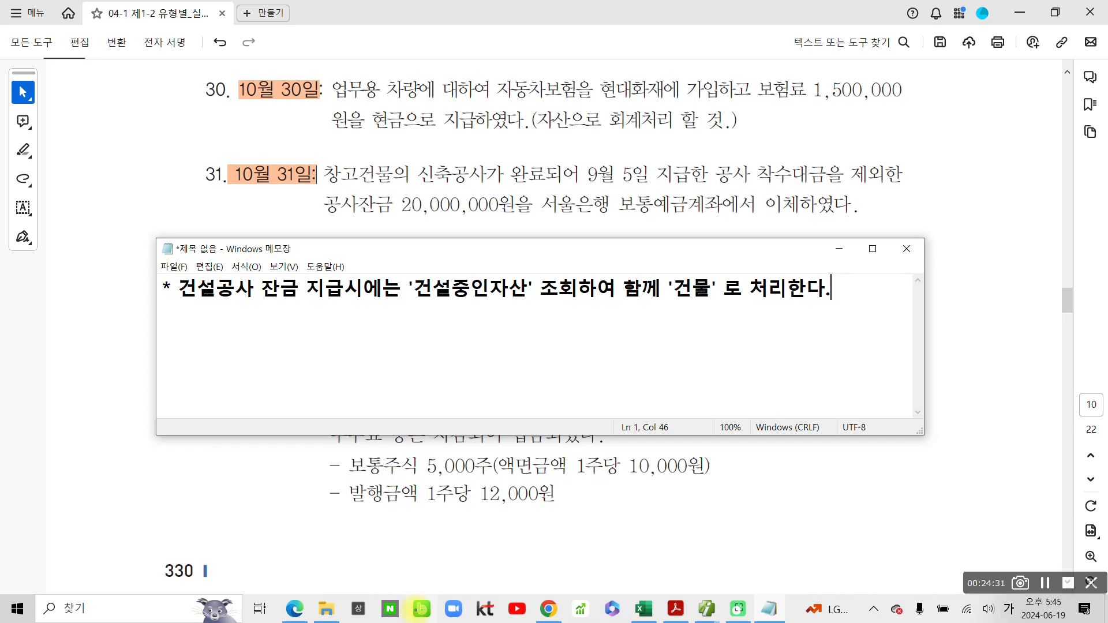
- Draw wavy underlines below 건설공사 잔금 지급시에는, 건설중인자산 and 건물 in the note and below 9월 5일 지급한 공사 착수대금을 in problem 31
{"action": "left_click_drag", "start_coordinate": [174, 312], "coordinate": [393, 306]}
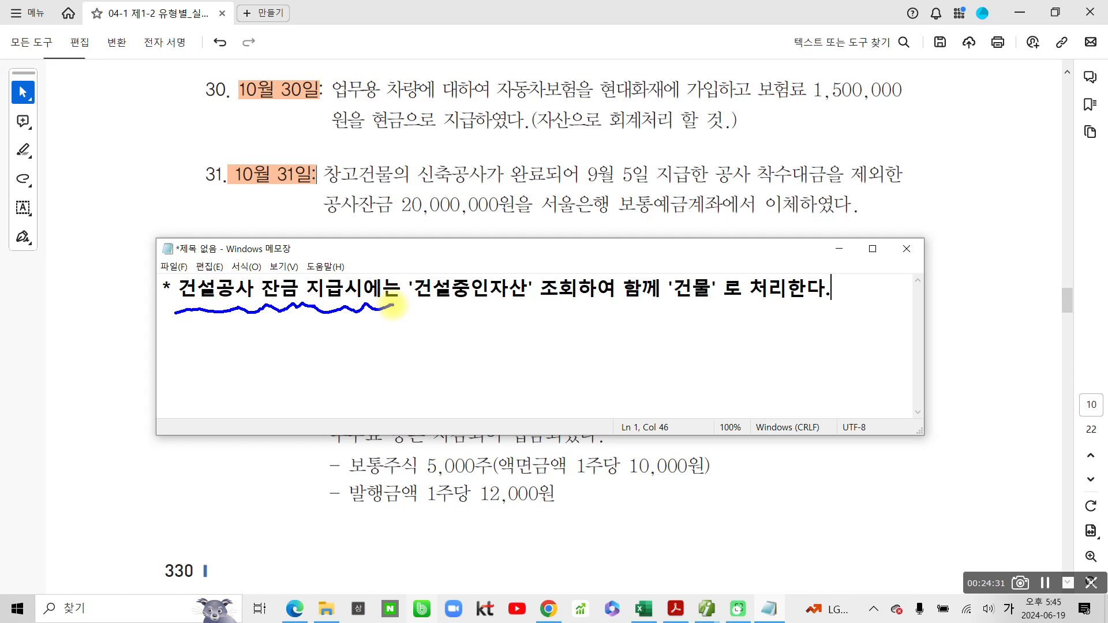
{"action": "left_click_drag", "start_coordinate": [413, 315], "coordinate": [528, 316]}
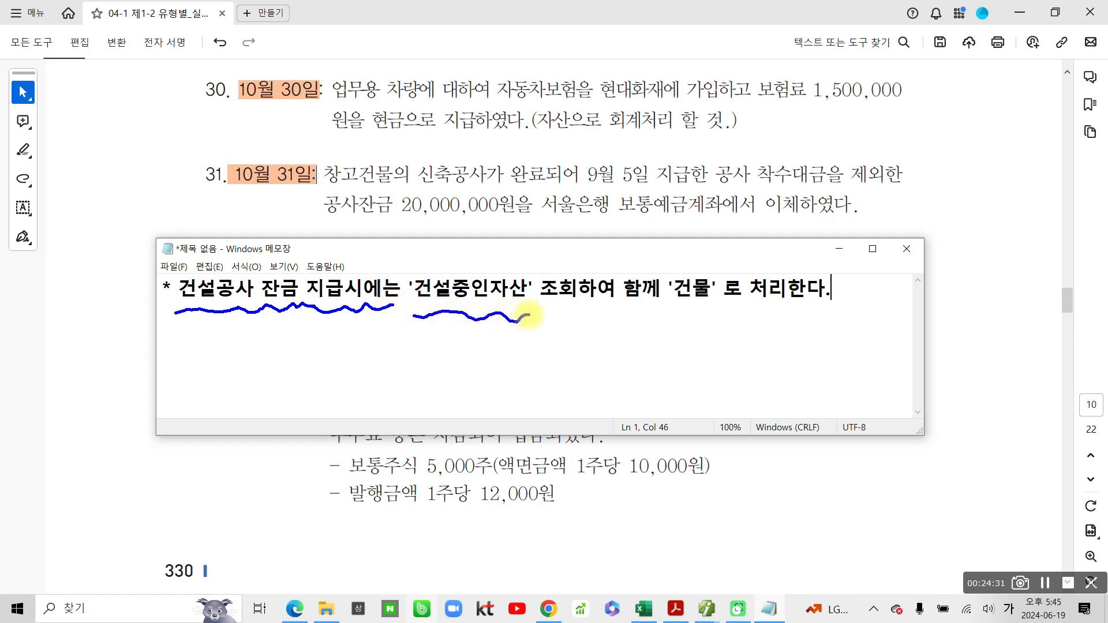
{"action": "left_click_drag", "start_coordinate": [671, 310], "coordinate": [718, 313]}
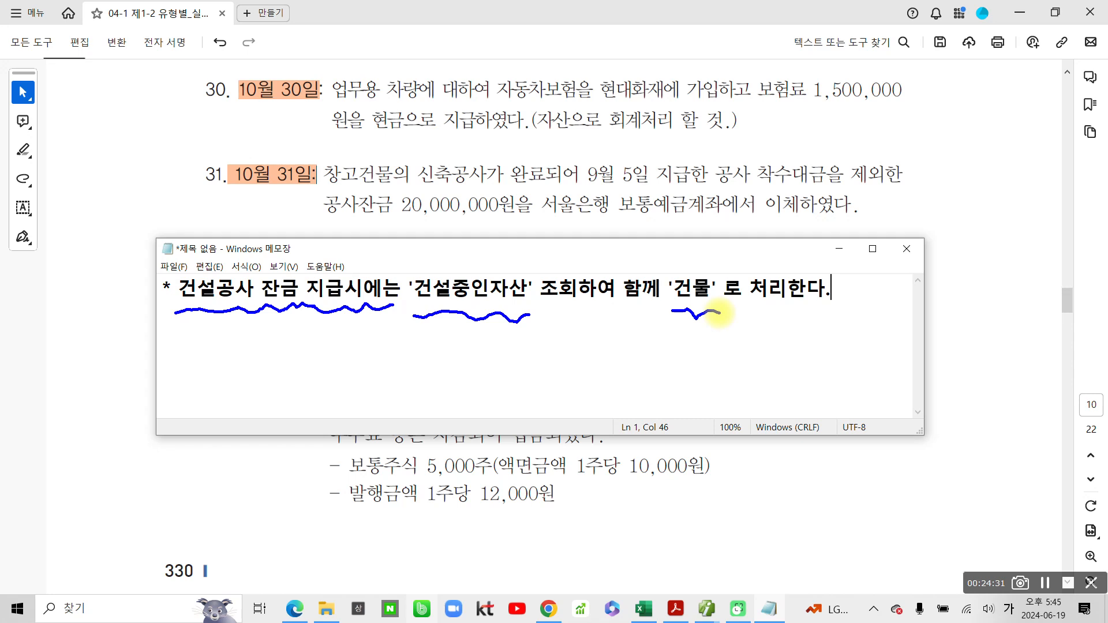
{"action": "left_click_drag", "start_coordinate": [589, 186], "coordinate": [850, 200]}
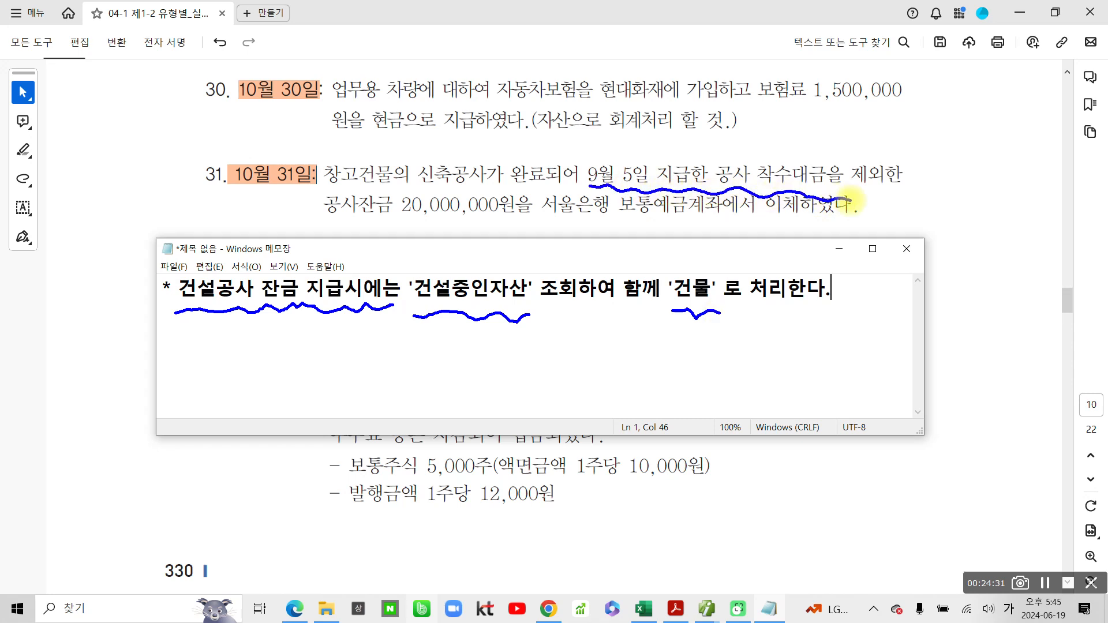
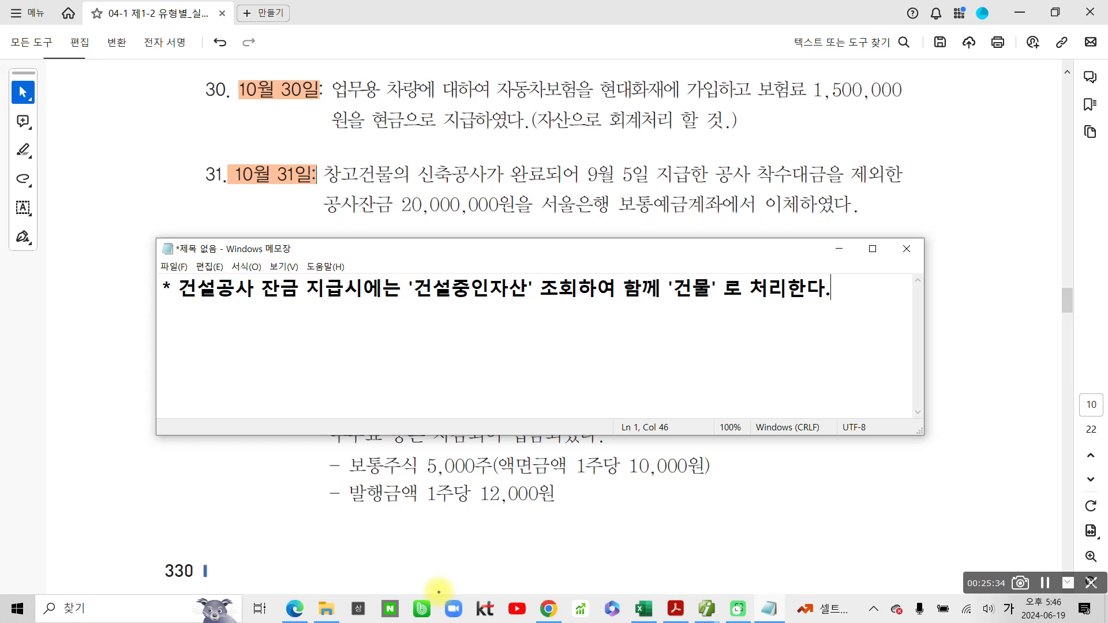
- Circle 건설중인자산 in the note, underline the 9월 5일 payment and circle 착수대금을 in problem 31, and clear the marks
{"action": "left_click_drag", "start_coordinate": [419, 264], "coordinate": [425, 272]}
{"action": "mouse_move", "coordinate": [585, 191]}
{"action": "left_mouse_down"}
{"action": "mouse_move", "coordinate": [858, 183]}
{"action": "mouse_move", "coordinate": [745, 176]}
{"action": "mouse_move", "coordinate": [774, 190]}
{"action": "left_mouse_up"}
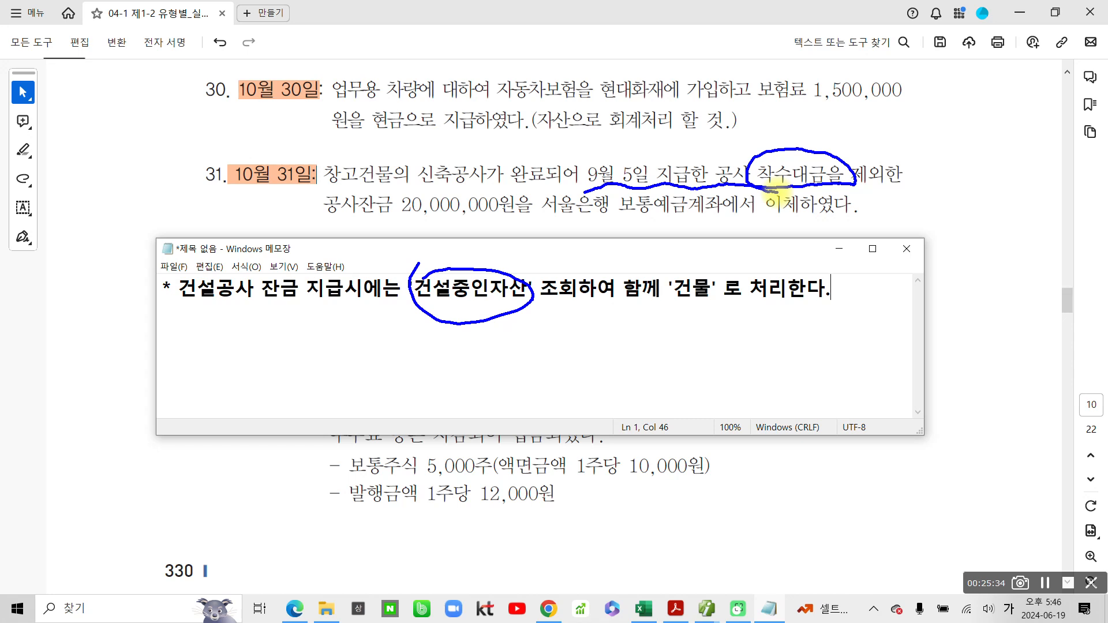
{"action": "key", "text": "Escape"}
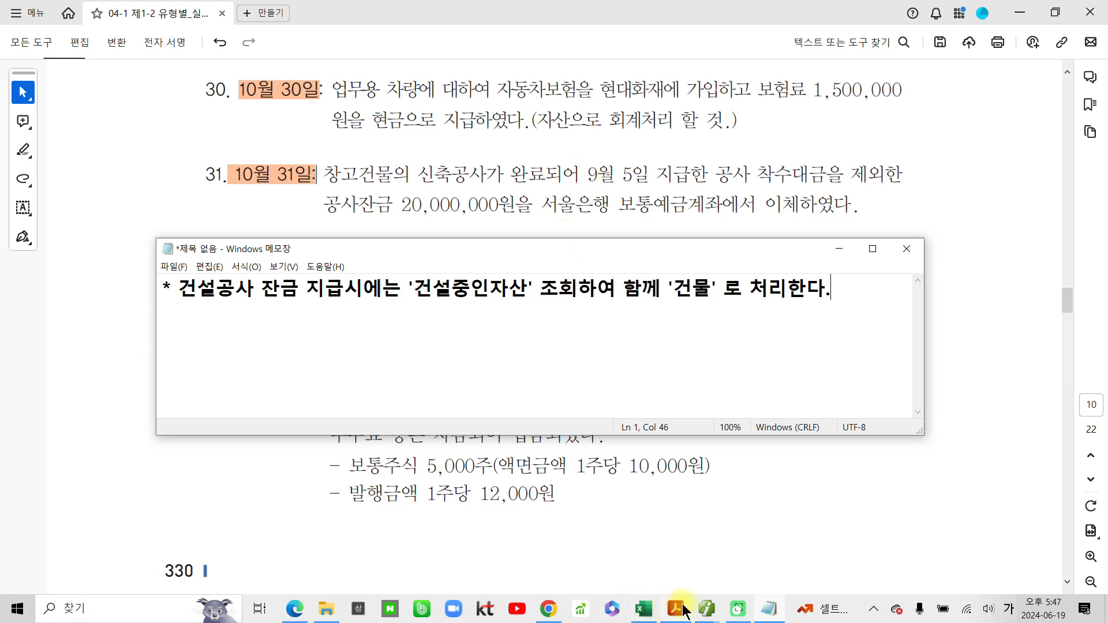
- Switch to 더존 iPlus and bring up the general vouchers for September 5, 2024
{"action": "mouse_move", "coordinate": [709, 615]}
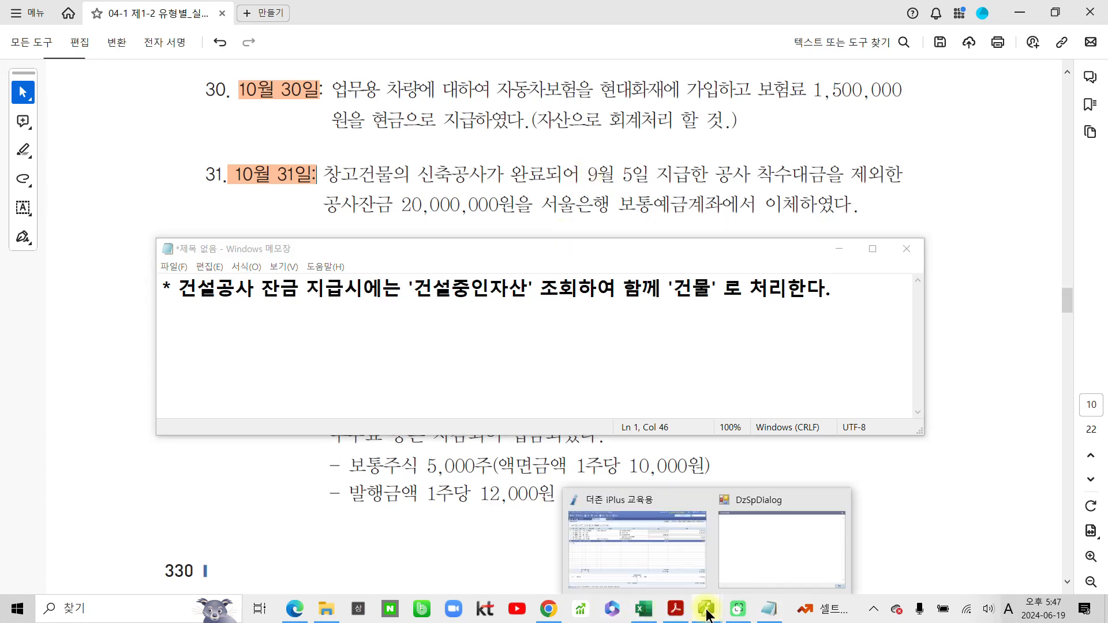
{"action": "left_click", "coordinate": [658, 569]}
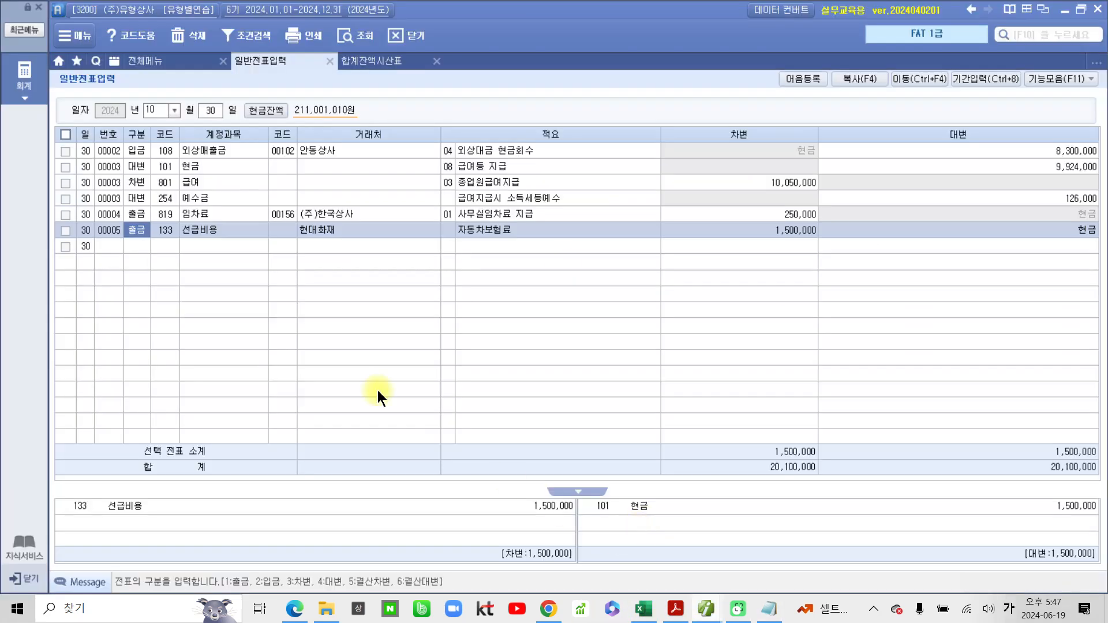
{"action": "left_click", "coordinate": [173, 109]}
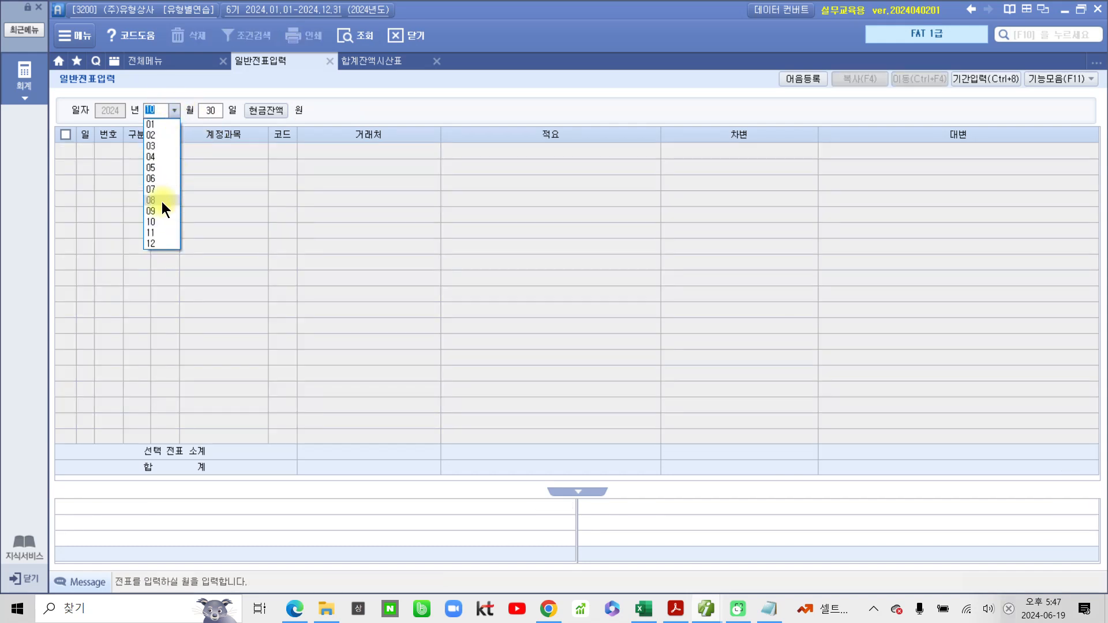
{"action": "left_click", "coordinate": [162, 210]}
{"action": "type", "text": "9"}
{"action": "key", "text": "Return"}
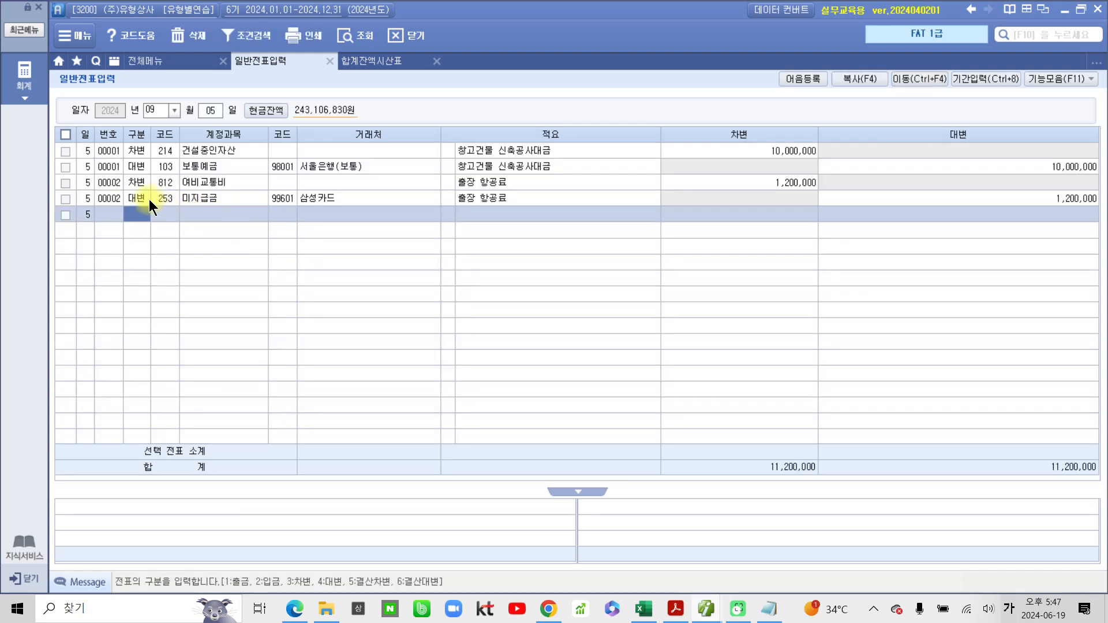
- Examine the 건설중인자산 voucher for the warehouse construction and its debit amount
{"action": "left_click", "coordinate": [143, 155]}
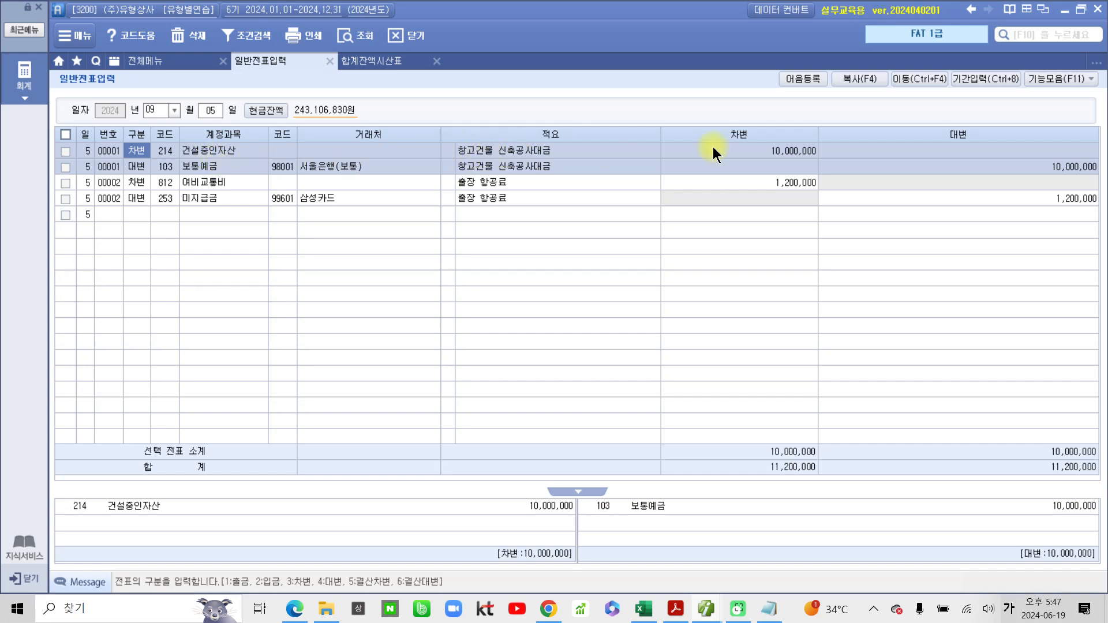
{"action": "left_click", "coordinate": [778, 152]}
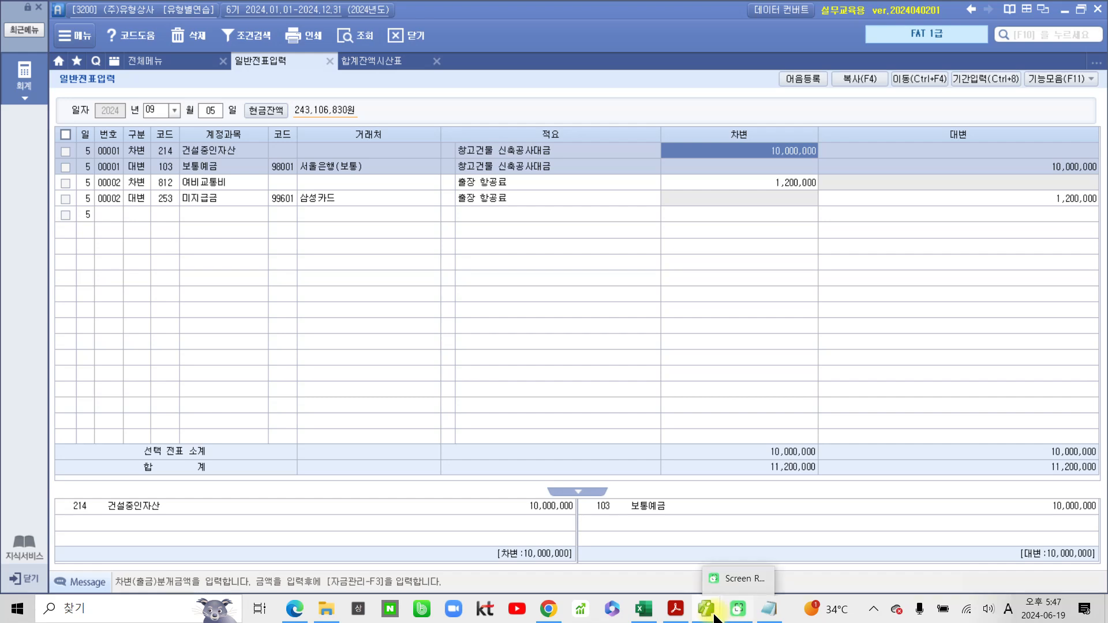
{"action": "mouse_move", "coordinate": [706, 607]}
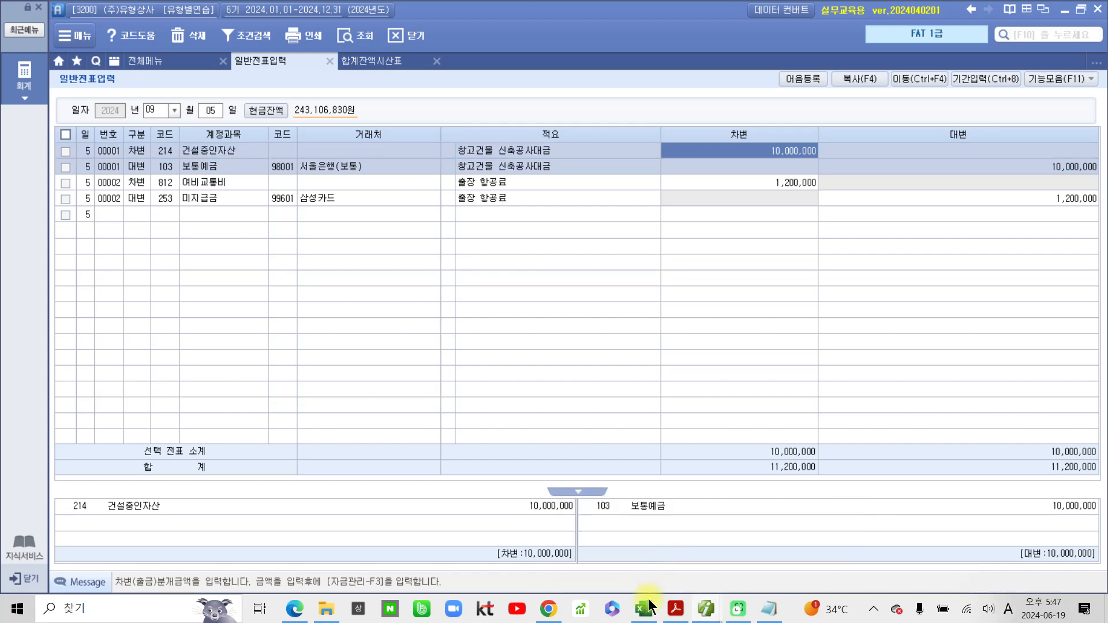
- Switch to the PDF, underline 공사잔금 20,000,000 in problem 31, box 건물 and handwrite the debit note 차) 30,000,000
{"action": "left_click", "coordinate": [676, 610]}
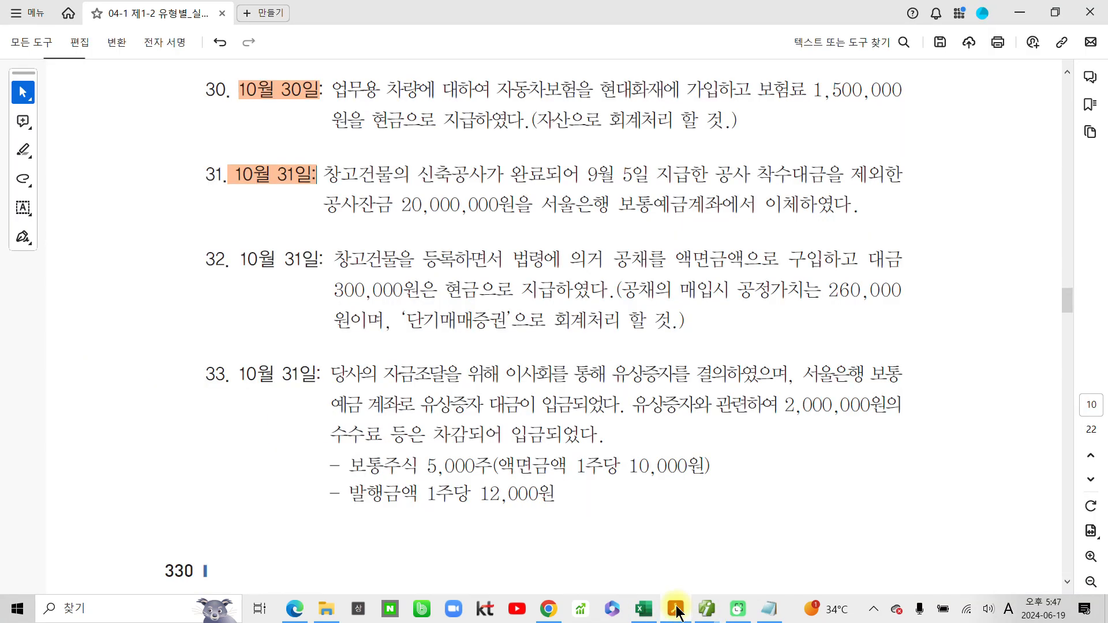
{"action": "left_click_drag", "start_coordinate": [313, 228], "coordinate": [492, 218]}
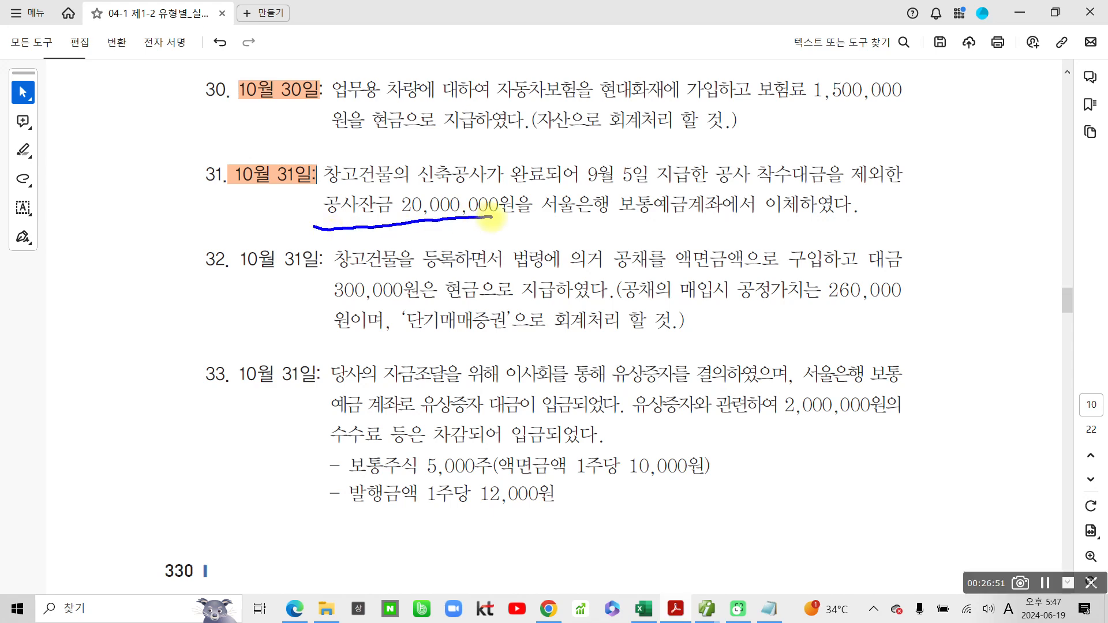
{"action": "mouse_move", "coordinate": [358, 149]}
{"action": "left_mouse_down"}
{"action": "mouse_move", "coordinate": [360, 191]}
{"action": "mouse_move", "coordinate": [379, 149]}
{"action": "mouse_move", "coordinate": [341, 154]}
{"action": "left_mouse_up"}
{"action": "mouse_move", "coordinate": [295, 119]}
{"action": "left_mouse_down"}
{"action": "mouse_move", "coordinate": [321, 184]}
{"action": "mouse_move", "coordinate": [341, 164]}
{"action": "mouse_move", "coordinate": [317, 209]}
{"action": "left_mouse_up"}
{"action": "mouse_move", "coordinate": [437, 134]}
{"action": "left_mouse_down"}
{"action": "mouse_move", "coordinate": [439, 168]}
{"action": "mouse_move", "coordinate": [482, 139]}
{"action": "mouse_move", "coordinate": [564, 153]}
{"action": "mouse_move", "coordinate": [593, 117]}
{"action": "mouse_move", "coordinate": [629, 104]}
{"action": "left_mouse_up"}
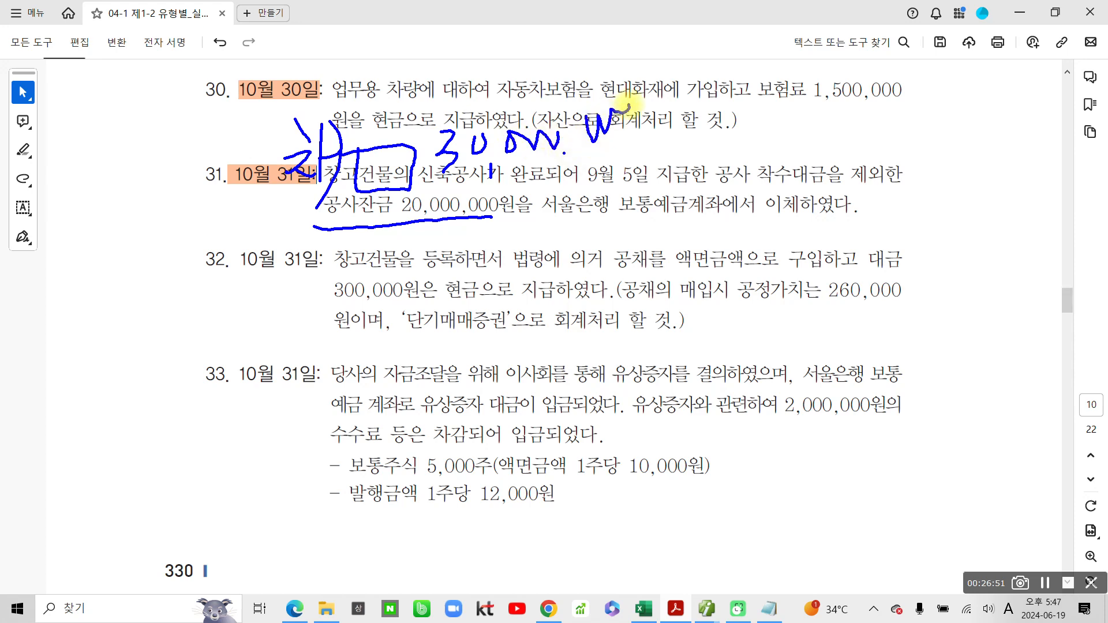
- Box 보통예금 in problem 31, handwrite 대) beside it and 대) 건설중인자산 10,000,000, and clear the marks
{"action": "mouse_move", "coordinate": [628, 104]}
{"action": "left_mouse_down"}
{"action": "mouse_move", "coordinate": [672, 222]}
{"action": "mouse_move", "coordinate": [629, 173]}
{"action": "mouse_move", "coordinate": [577, 225]}
{"action": "mouse_move", "coordinate": [600, 253]}
{"action": "left_mouse_up"}
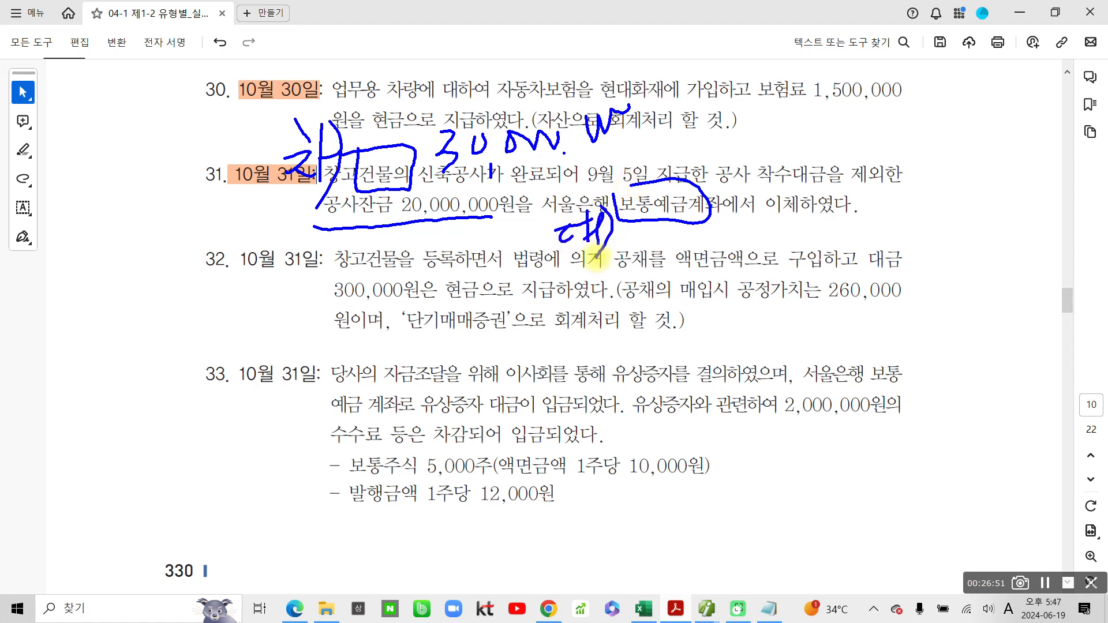
{"action": "mouse_move", "coordinate": [776, 215]}
{"action": "left_mouse_down"}
{"action": "mouse_move", "coordinate": [804, 228]}
{"action": "mouse_move", "coordinate": [808, 253]}
{"action": "mouse_move", "coordinate": [815, 231]}
{"action": "mouse_move", "coordinate": [814, 261]}
{"action": "mouse_move", "coordinate": [849, 231]}
{"action": "mouse_move", "coordinate": [883, 261]}
{"action": "mouse_move", "coordinate": [896, 222]}
{"action": "mouse_move", "coordinate": [915, 242]}
{"action": "mouse_move", "coordinate": [938, 216]}
{"action": "mouse_move", "coordinate": [958, 248]}
{"action": "mouse_move", "coordinate": [990, 214]}
{"action": "mouse_move", "coordinate": [981, 249]}
{"action": "mouse_move", "coordinate": [1006, 236]}
{"action": "mouse_move", "coordinate": [1019, 254]}
{"action": "mouse_move", "coordinate": [1042, 217]}
{"action": "mouse_move", "coordinate": [1059, 233]}
{"action": "mouse_move", "coordinate": [1077, 204]}
{"action": "mouse_move", "coordinate": [1075, 248]}
{"action": "left_mouse_up"}
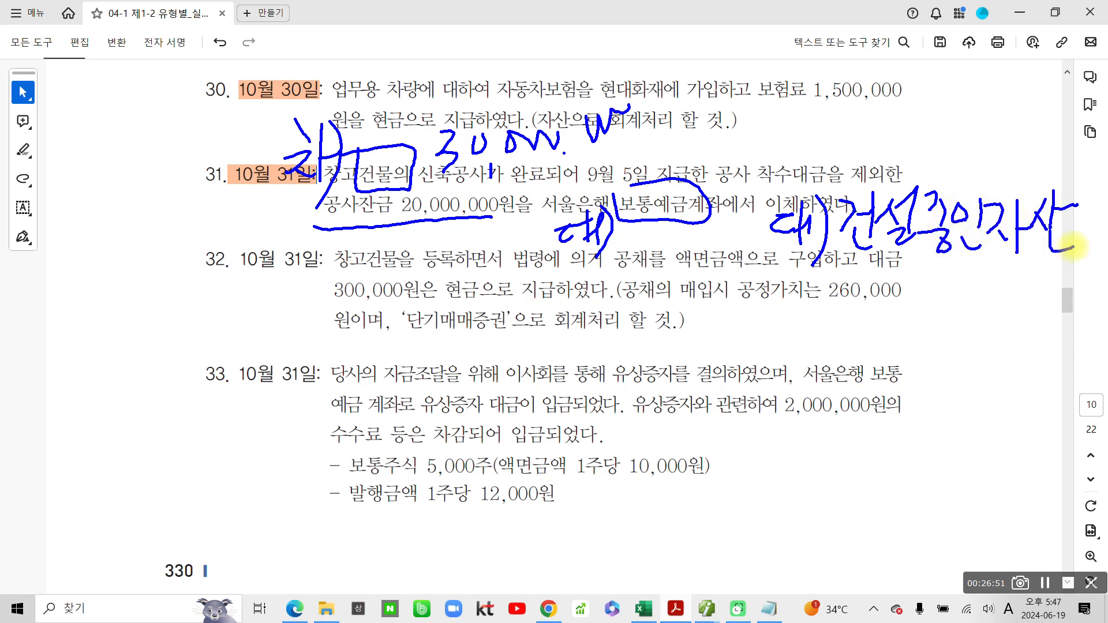
{"action": "mouse_move", "coordinate": [937, 278]}
{"action": "left_mouse_down"}
{"action": "mouse_move", "coordinate": [938, 299]}
{"action": "mouse_move", "coordinate": [981, 312]}
{"action": "mouse_move", "coordinate": [1002, 274]}
{"action": "mouse_move", "coordinate": [1035, 277]}
{"action": "mouse_move", "coordinate": [1043, 315]}
{"action": "left_mouse_up"}
{"action": "left_click_drag", "start_coordinate": [1059, 272], "coordinate": [1103, 271]}
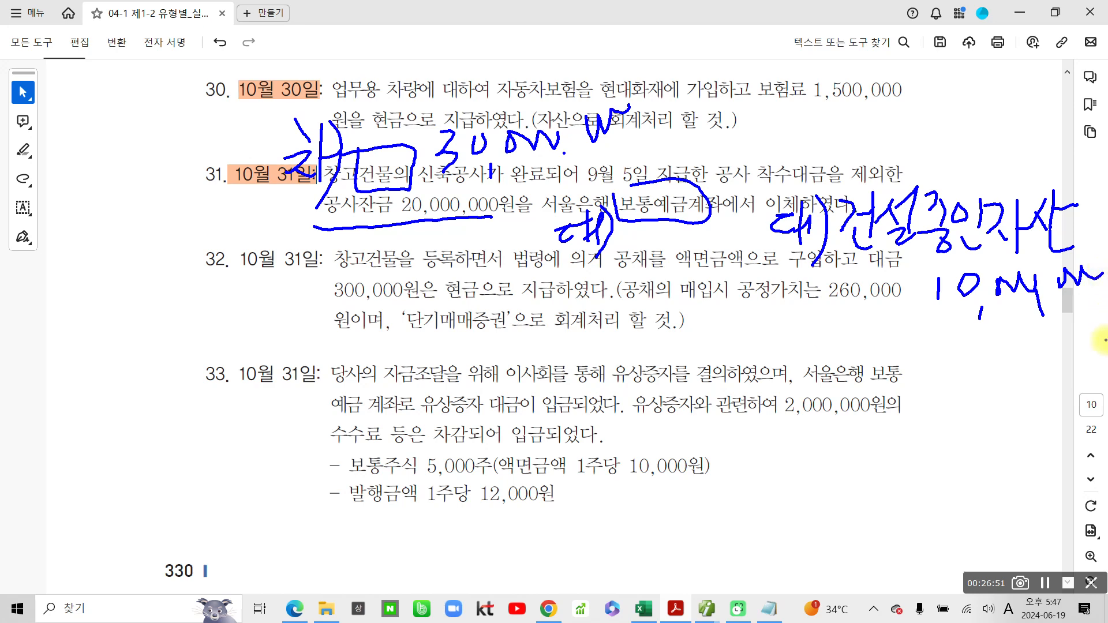
{"action": "key", "text": "Escape"}
- Switch to 더존 iPlus and bring up the general vouchers for October 31, 2024
{"action": "mouse_move", "coordinate": [700, 619]}
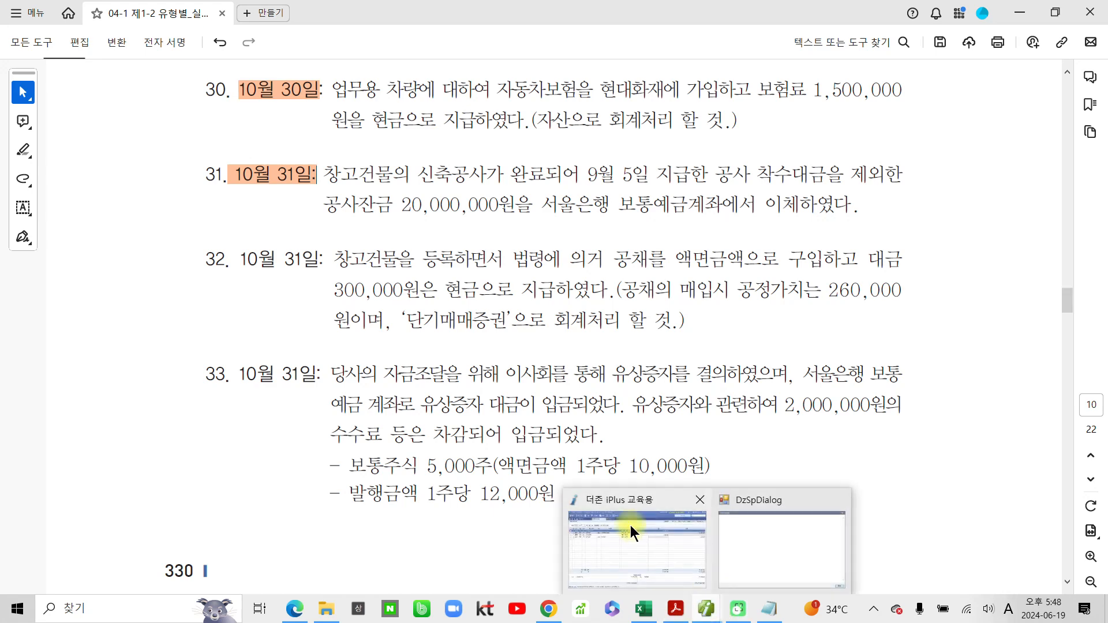
{"action": "left_click", "coordinate": [630, 525]}
{"action": "left_click", "coordinate": [218, 110]}
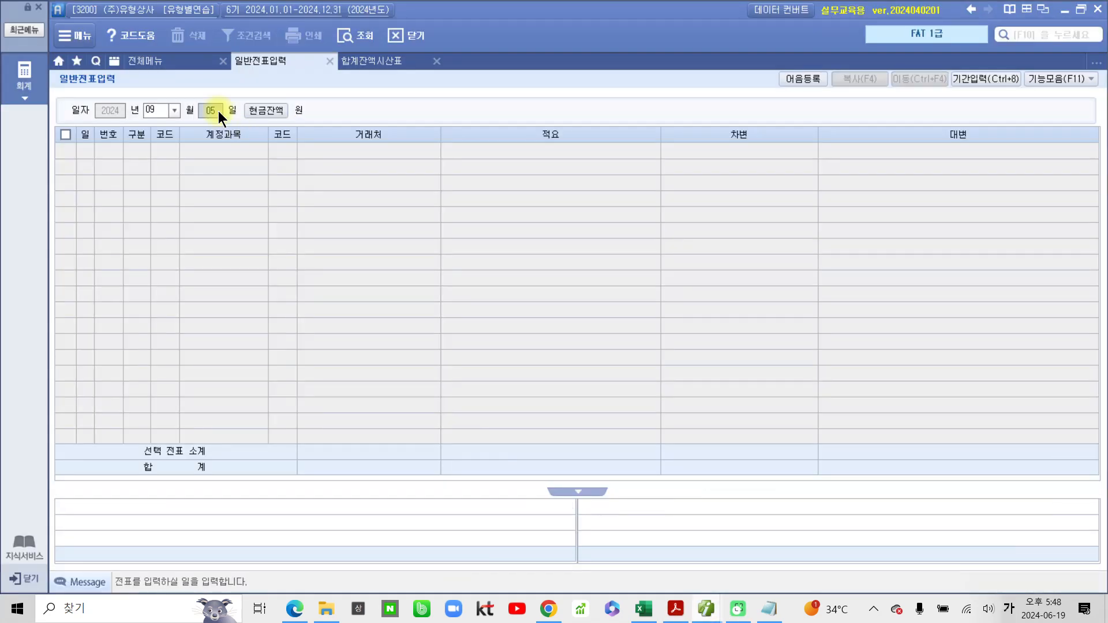
{"action": "left_click", "coordinate": [155, 109]}
{"action": "left_click", "coordinate": [178, 112]}
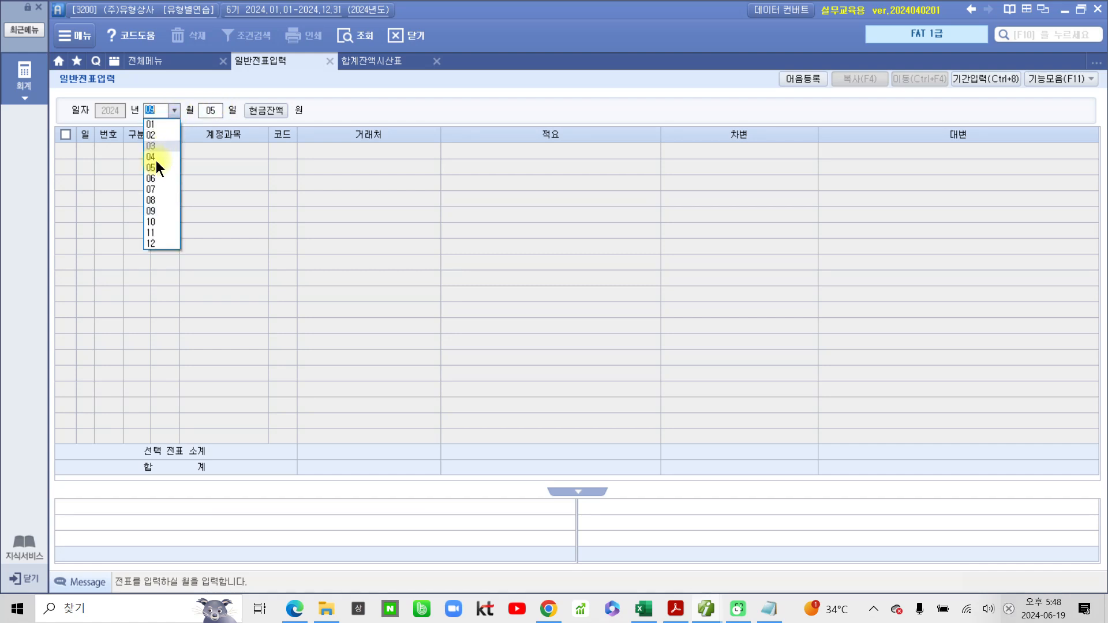
{"action": "left_click", "coordinate": [154, 223]}
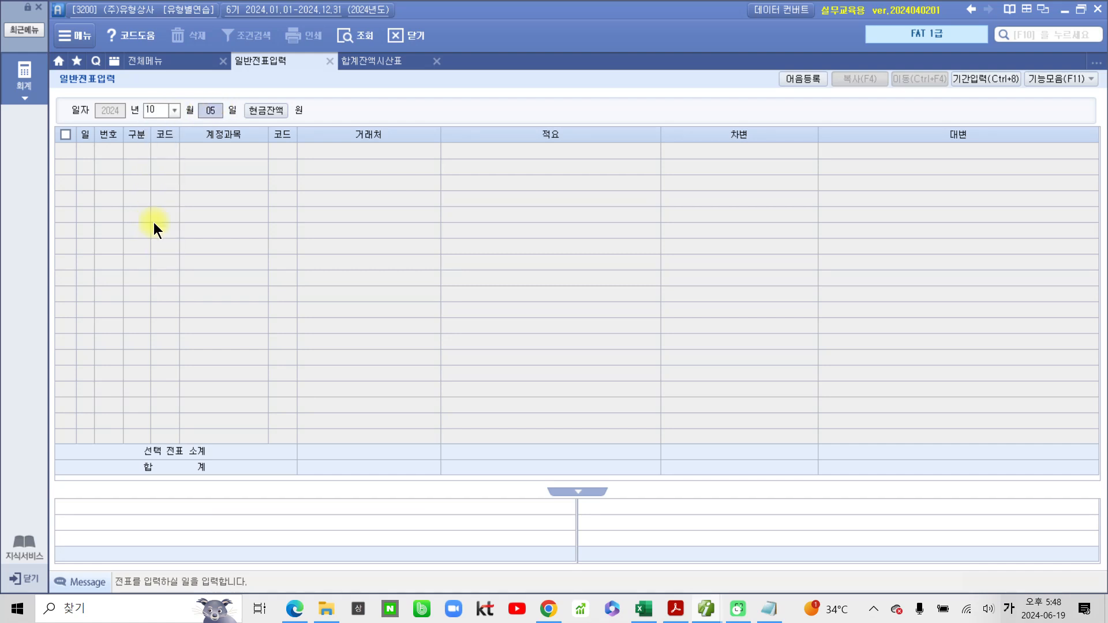
{"action": "type", "text": "31"}
{"action": "key", "text": "Return"}
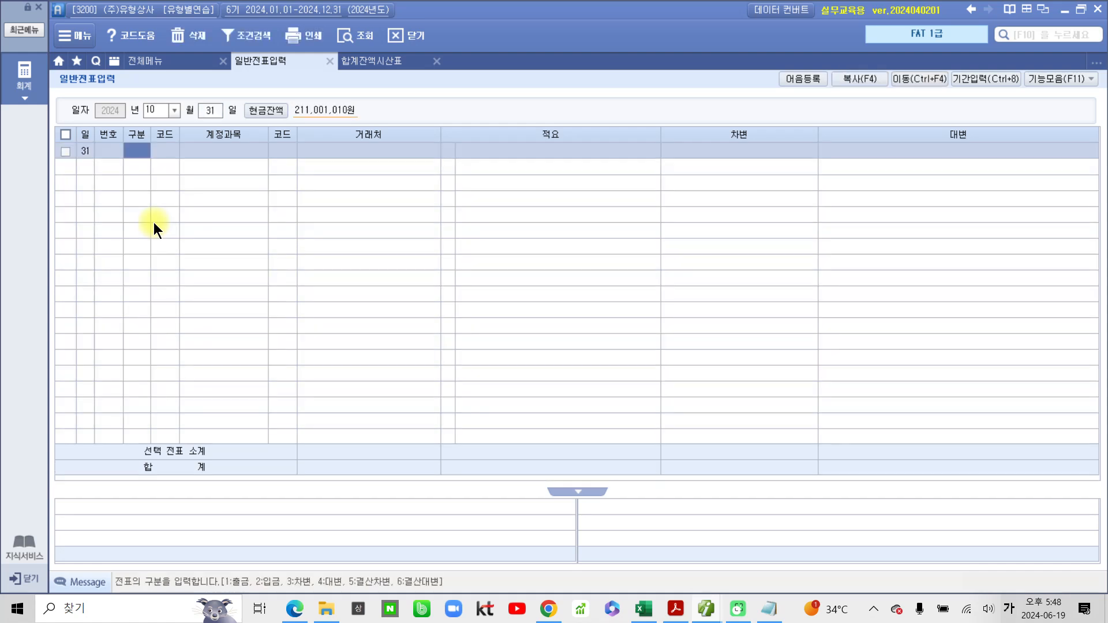
- Start a debit line with account 202 건물 and leave its trading partner blank
{"action": "type", "text": "3"}
{"action": "key", "text": "Return"}
{"action": "type", "text": "건물"}
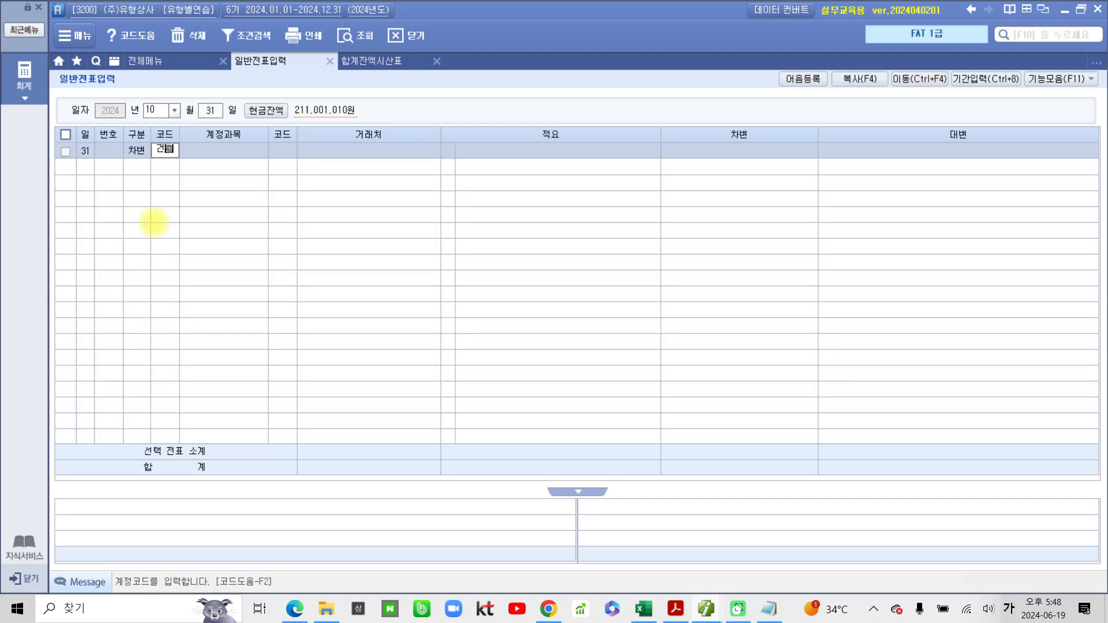
{"action": "key", "text": "Return"}
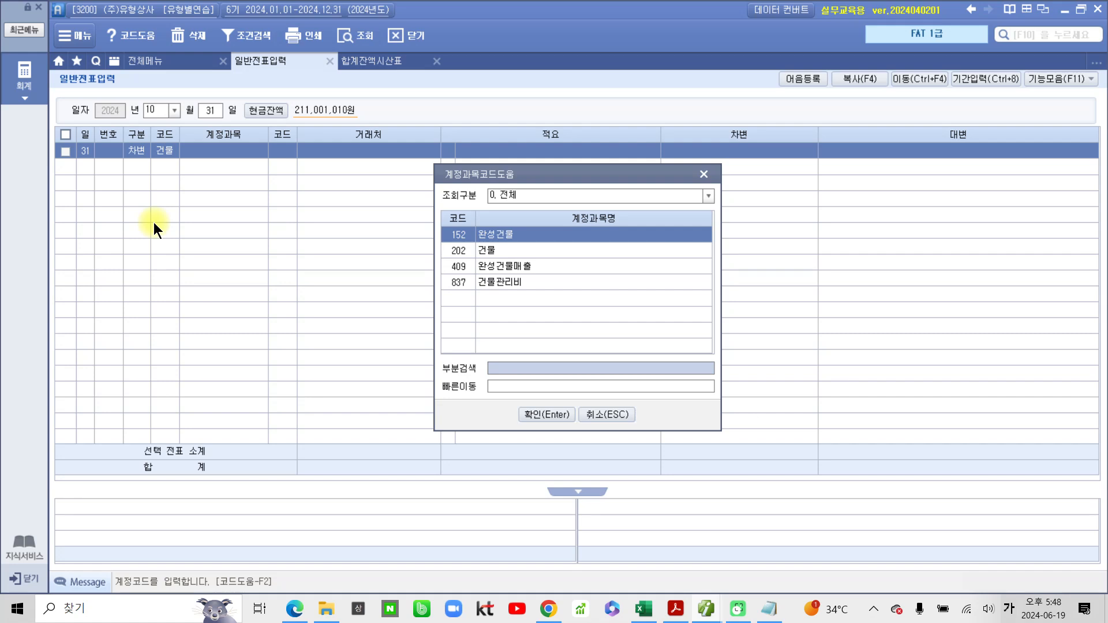
{"action": "key", "text": "Down"}
{"action": "key", "text": "Return"}
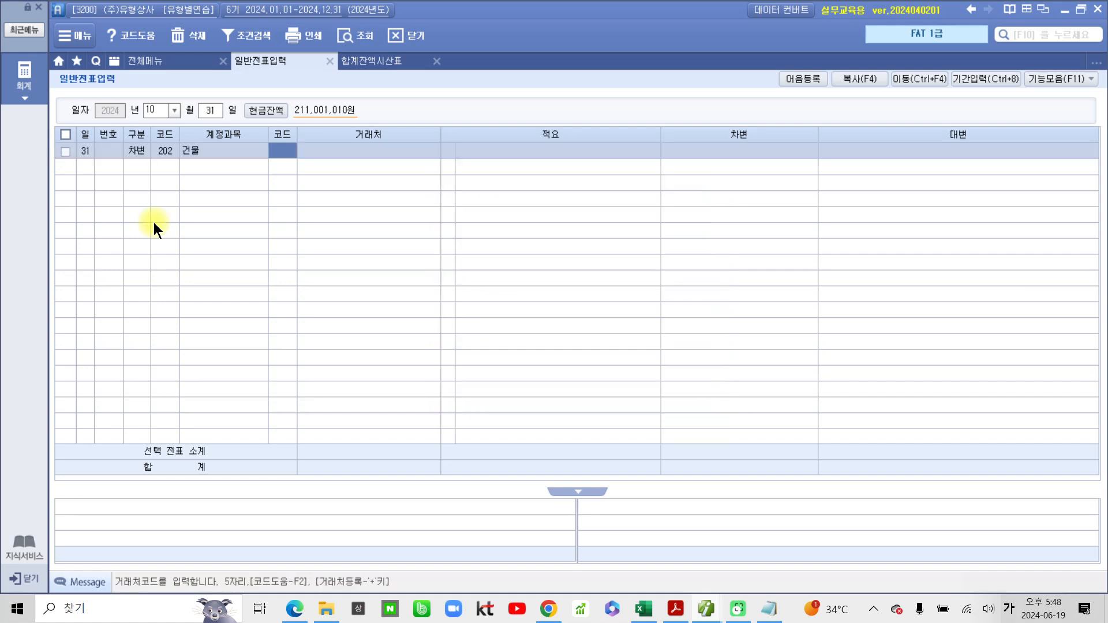
{"action": "key", "text": "Return"}
{"action": "key", "text": "Return"}
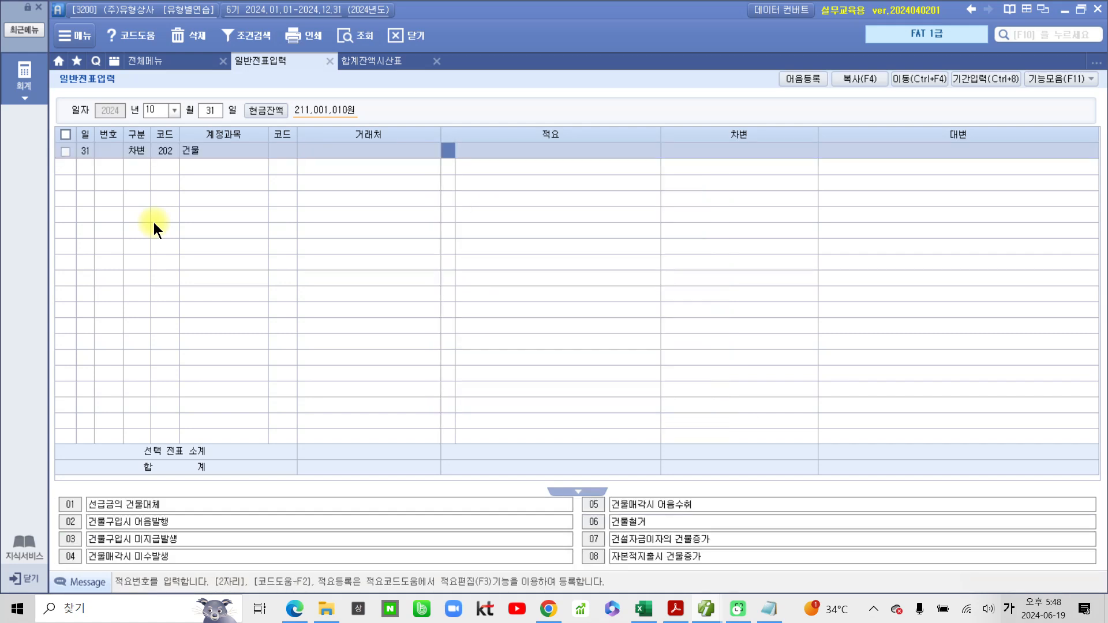
- Describe the 건물 debit line as 창고 완공 and set its amount to 30,000,000
{"action": "key", "text": "Return"}
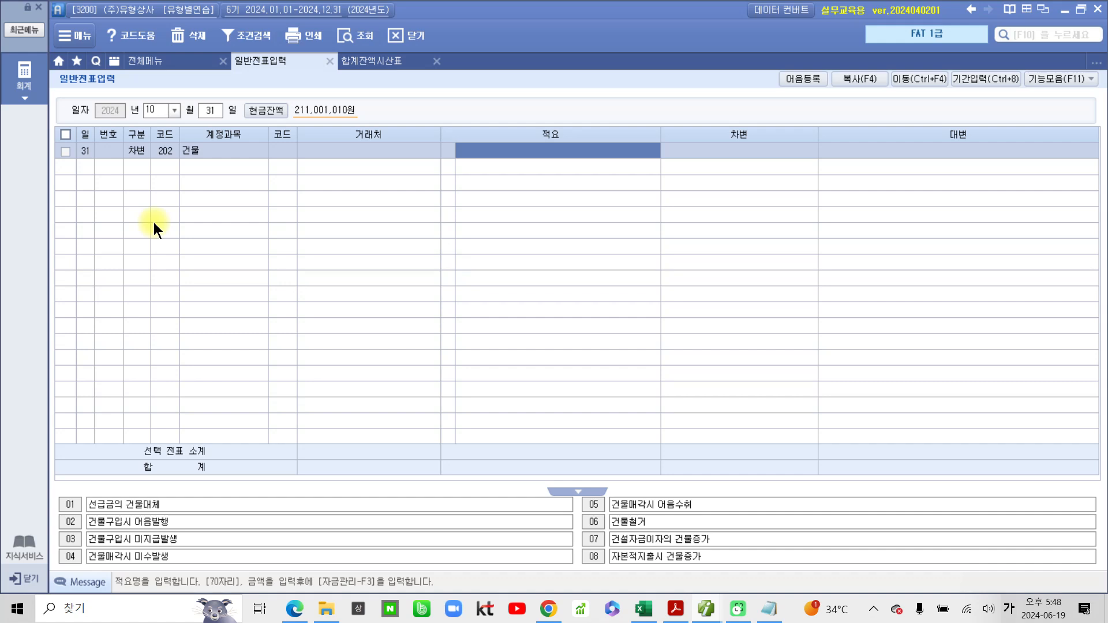
{"action": "type", "text": "ㅣㅊ"}
{"action": "key", "text": "BackSpace"}
{"action": "key", "text": "BackSpace"}
{"action": "type", "text": "ㅊㅏㅇㄱ"}
{"action": "key", "text": "BackSpace"}
{"action": "key", "text": "BackSpace"}
{"action": "key", "text": "BackSpace"}
{"action": "type", "text": "ㅏㅇㄱㅗ ㅁㅐㅇ"}
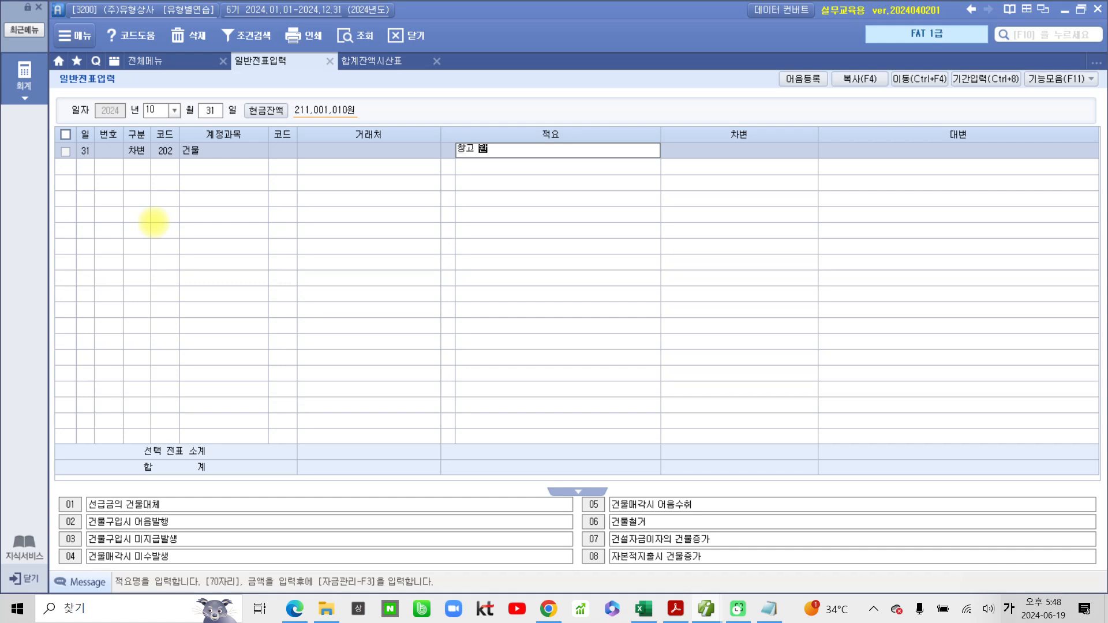
{"action": "type", "text": "ㄱㅗㅇ"}
{"action": "key", "text": "Return"}
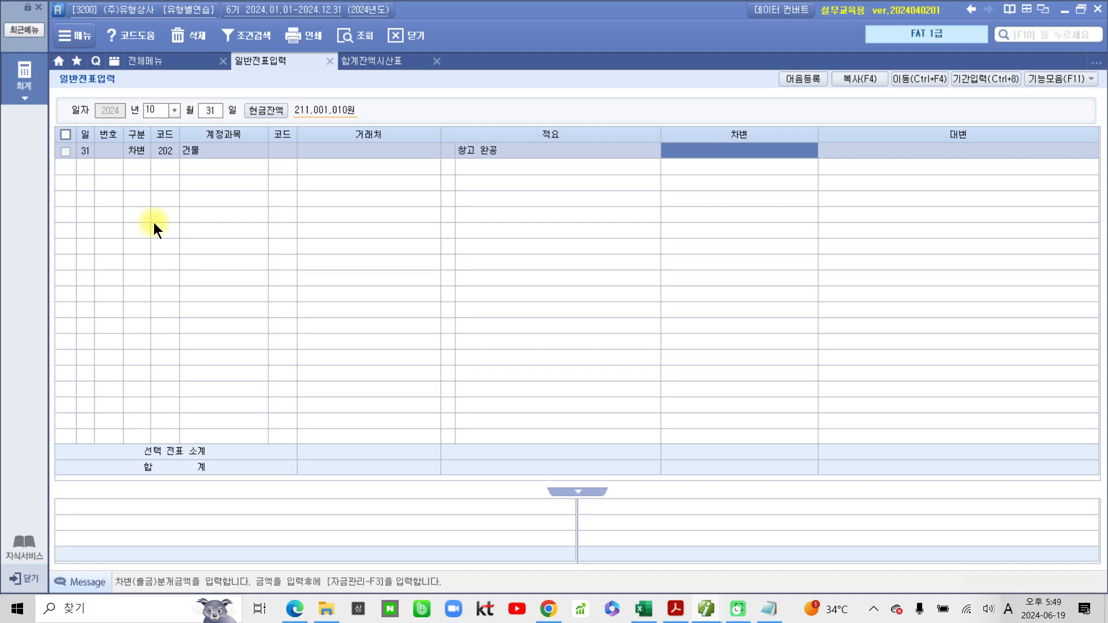
{"action": "type", "text": "30,000"}
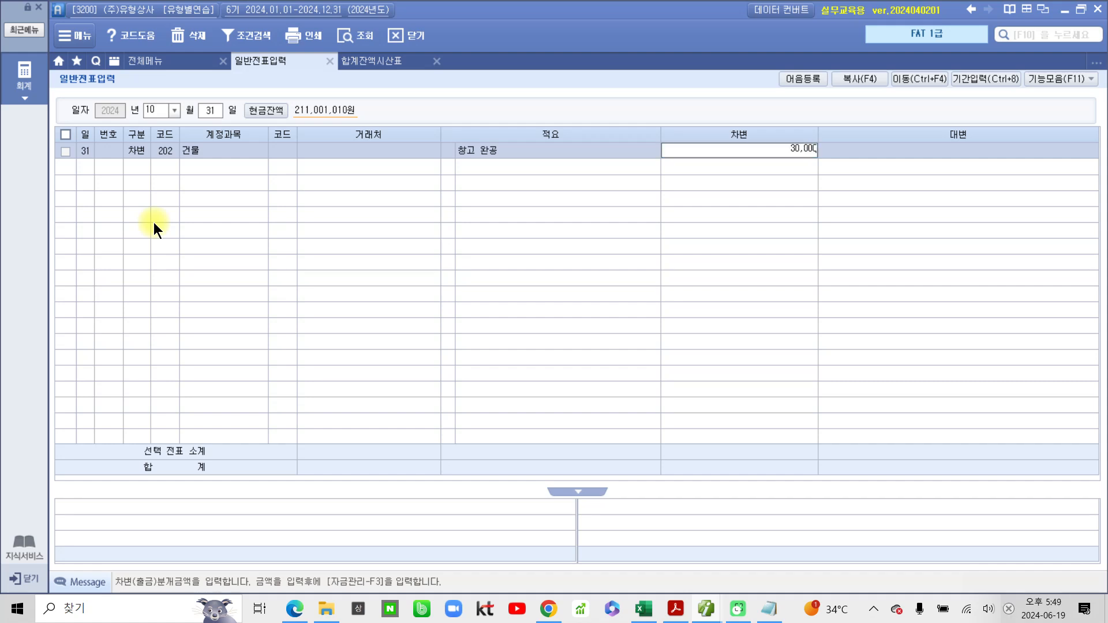
{"action": "type", "text": ",000"}
{"action": "key", "text": "Return"}
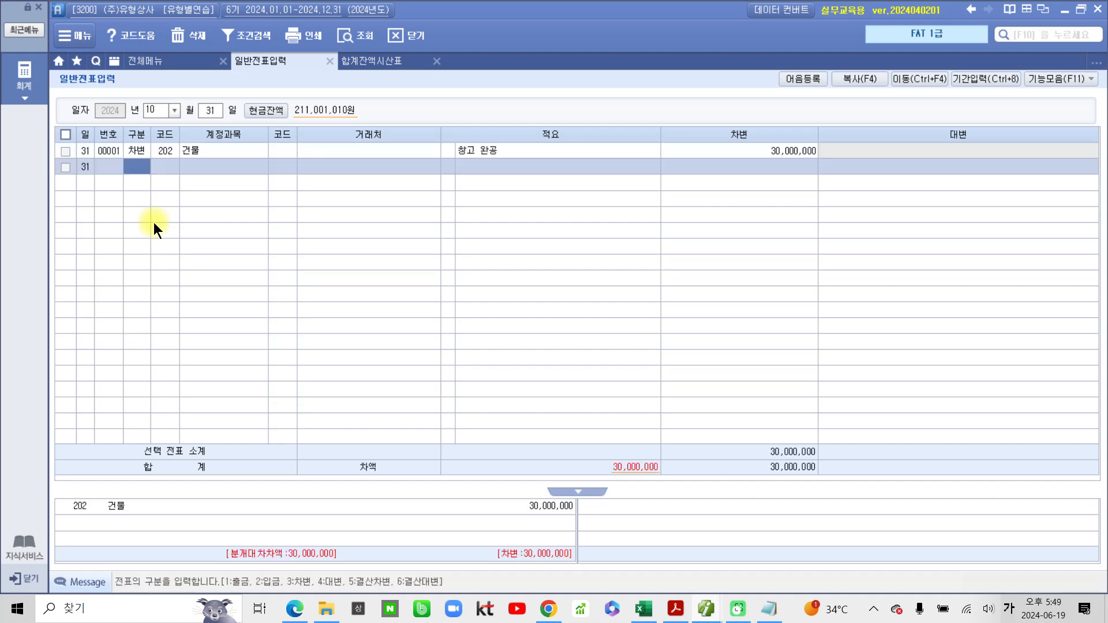
- Add a credit line with account 214 건설중인자산 and leave its trading partner blank
{"action": "type", "text": "4"}
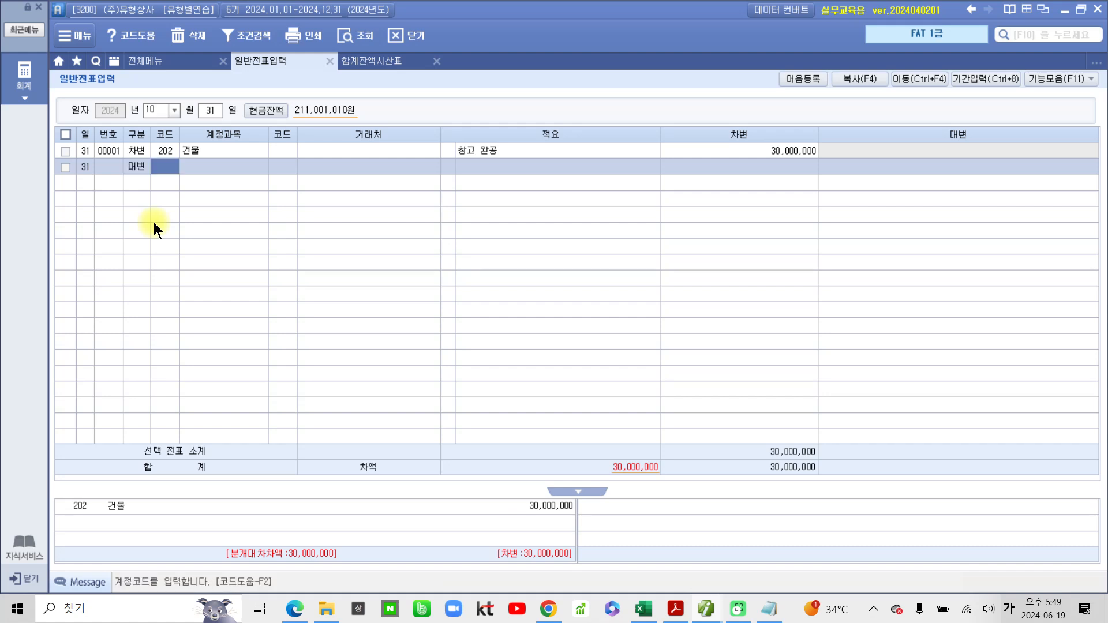
{"action": "type", "text": "건설"}
{"action": "key", "text": "Return"}
{"action": "key", "text": "Down"}
{"action": "key", "text": "Down"}
{"action": "key", "text": "Down"}
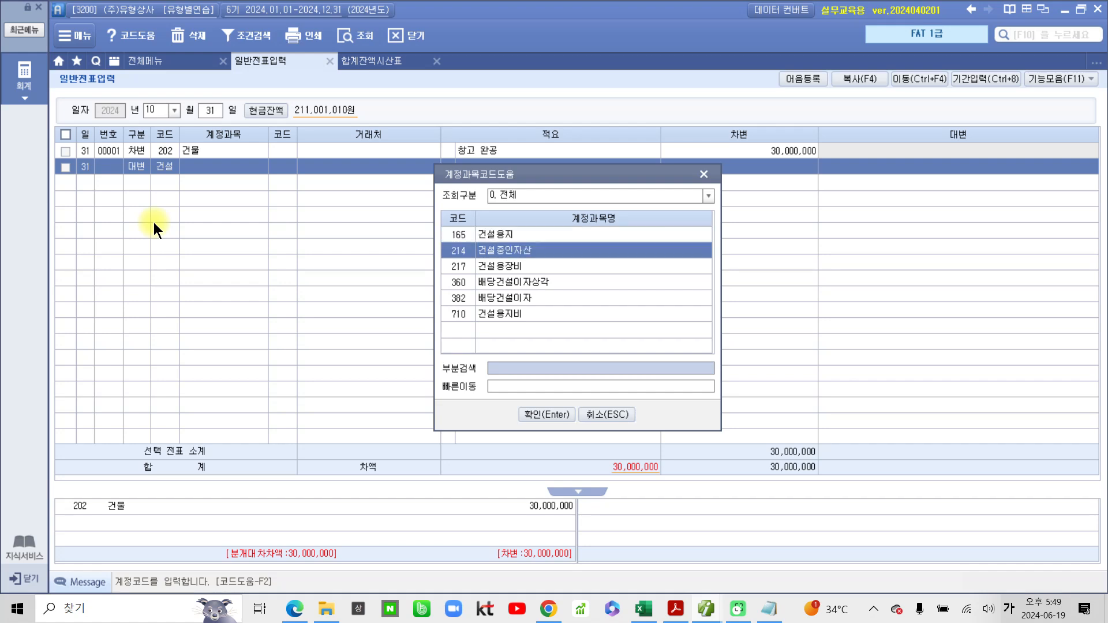
{"action": "key", "text": "Up"}
{"action": "key", "text": "Up"}
{"action": "key", "text": "Return"}
{"action": "key", "text": "Return"}
{"action": "key", "text": "Return"}
{"action": "key", "text": "Return"}
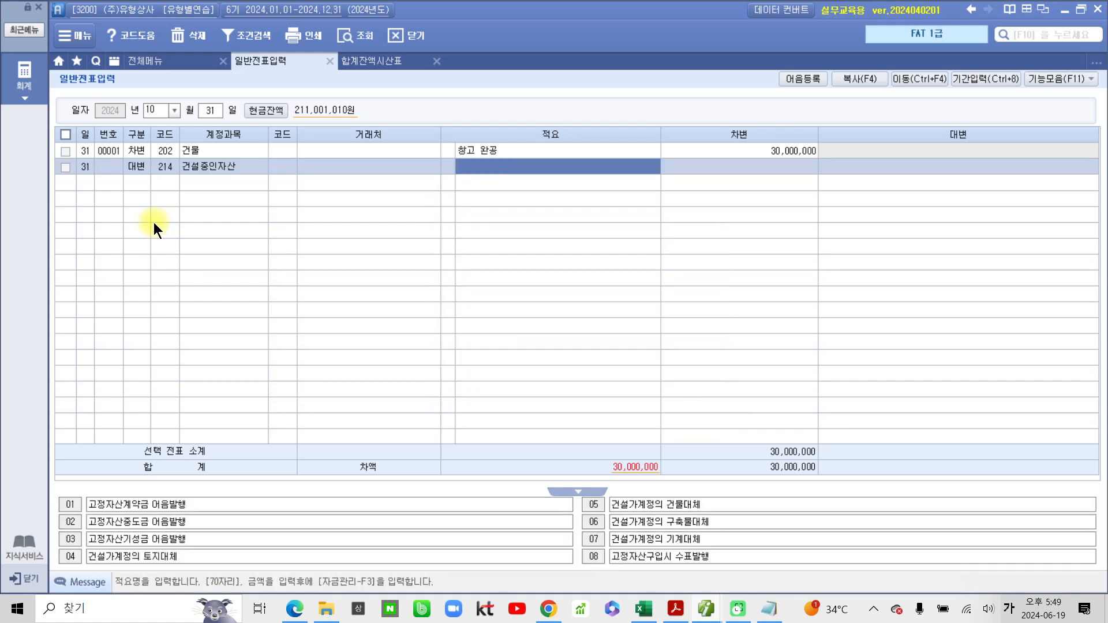
- Apply standard description 05 건설가계정의 건물대체 to the 건설중인자산 line and set its credit to 10,000,000
{"action": "key", "text": "Left"}
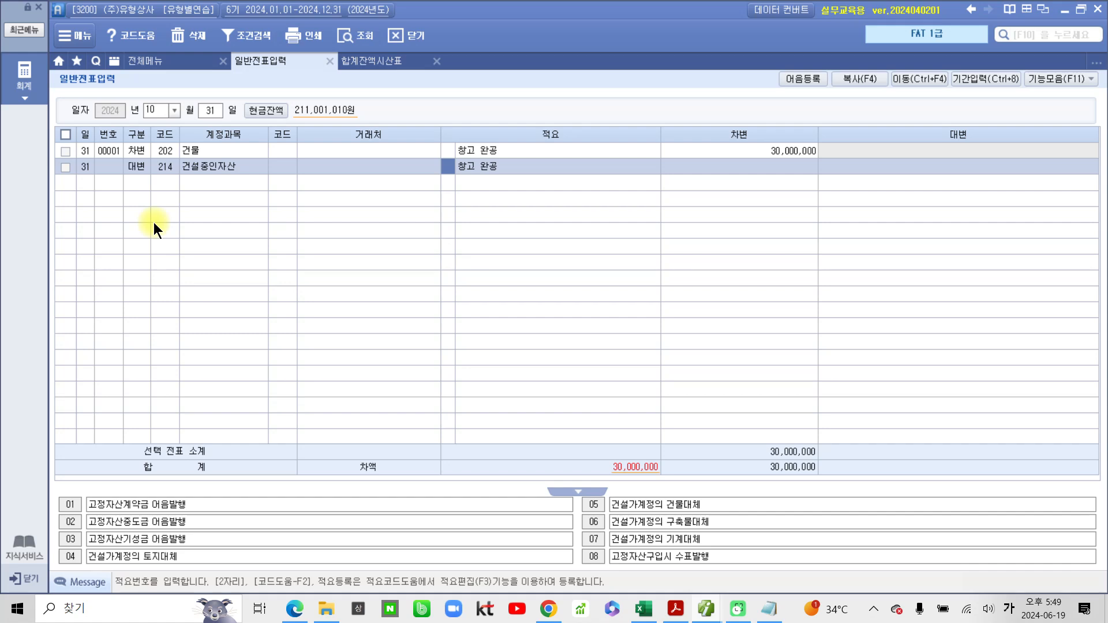
{"action": "type", "text": "05"}
{"action": "key", "text": "Return"}
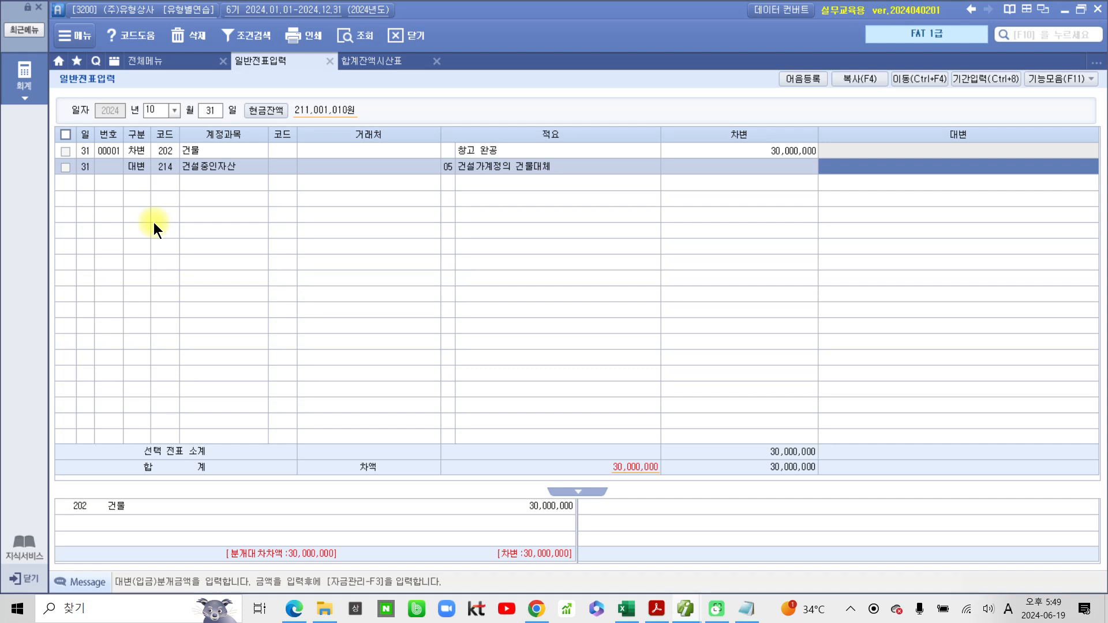
{"action": "type", "text": "10,000,00"}
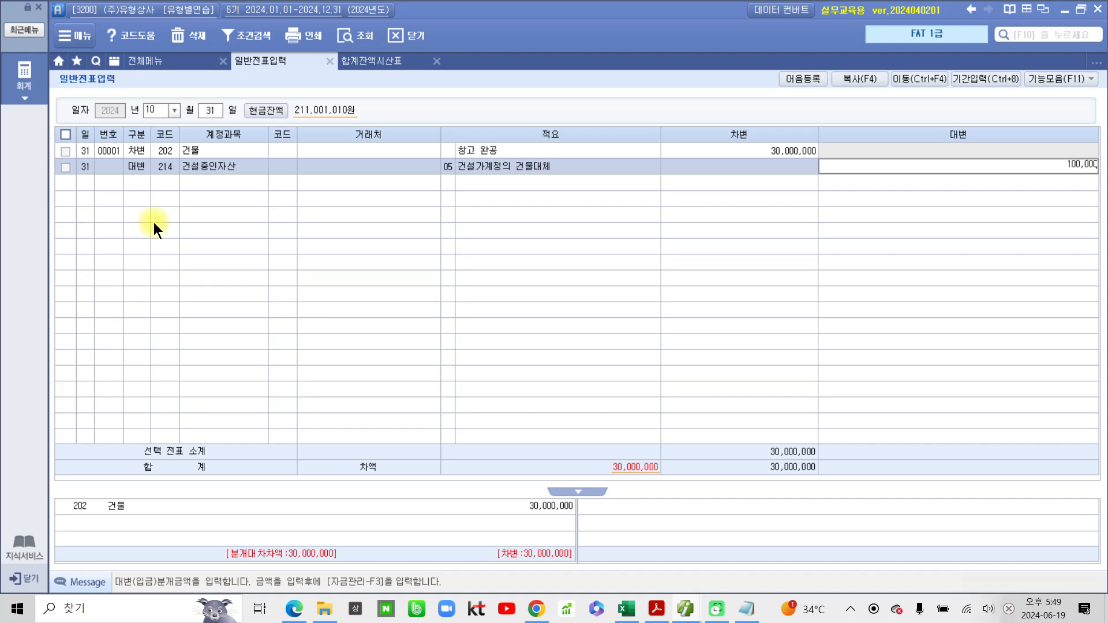
{"action": "type", "text": "0"}
{"action": "key", "text": "Return"}
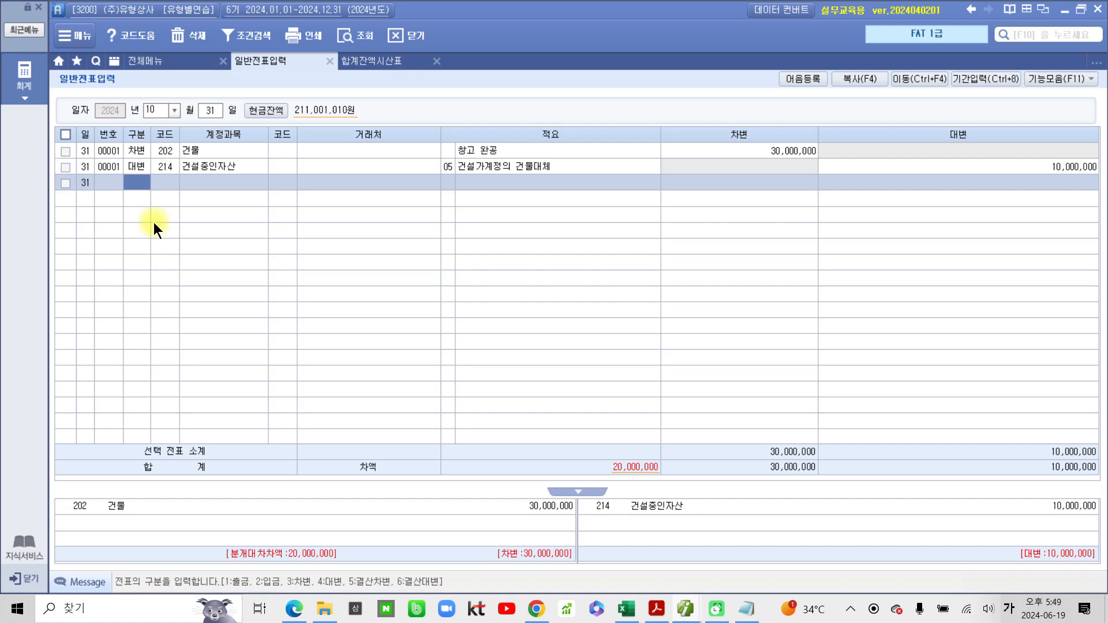
- Add a credit line with account 103 보통예금 and trading partner 서울은행(보통)
{"action": "type", "text": "4"}
{"action": "type", "text": "103"}
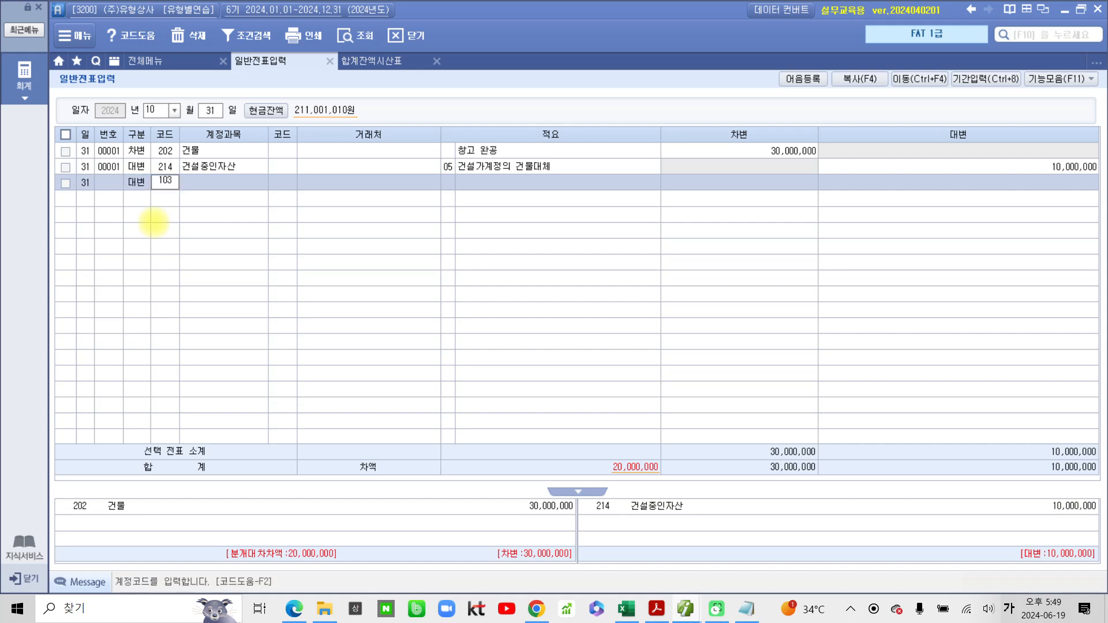
{"action": "key", "text": "Return"}
{"action": "type", "text": "서울"}
{"action": "key", "text": "Return"}
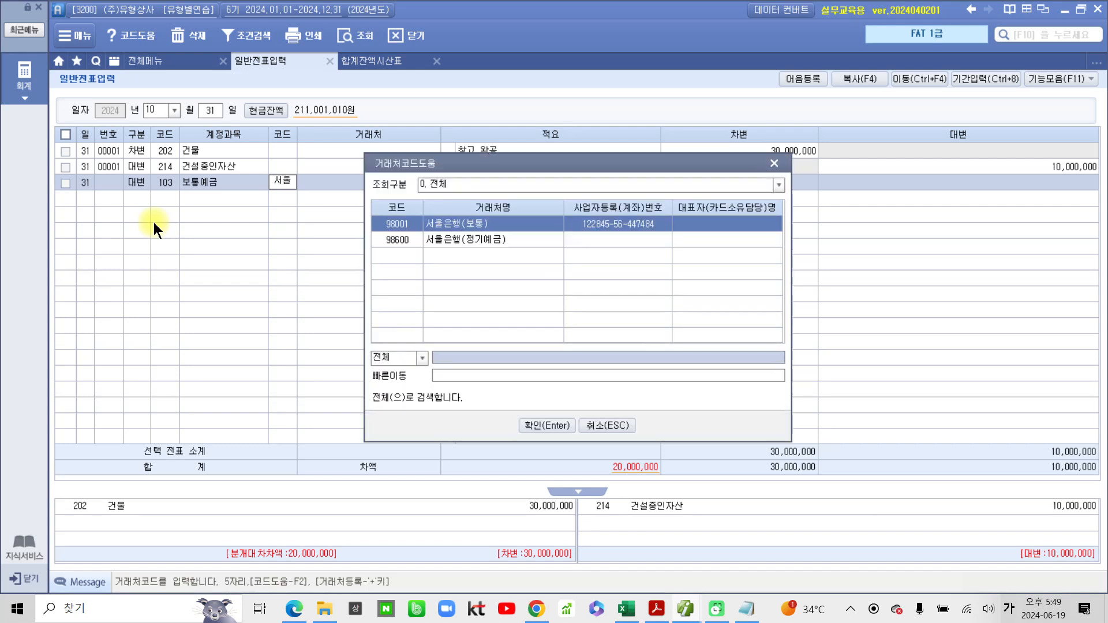
{"action": "key", "text": "Return"}
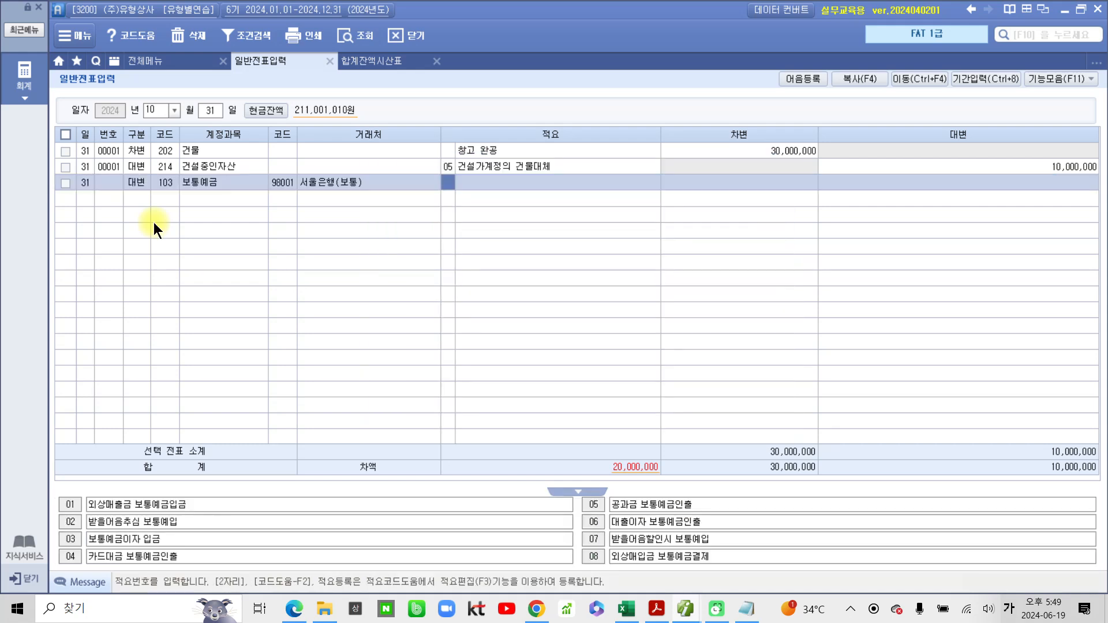
- Describe the 보통예금 line as 창고잔금 and set its credit amount to 20,000,000
{"action": "key", "text": "Return"}
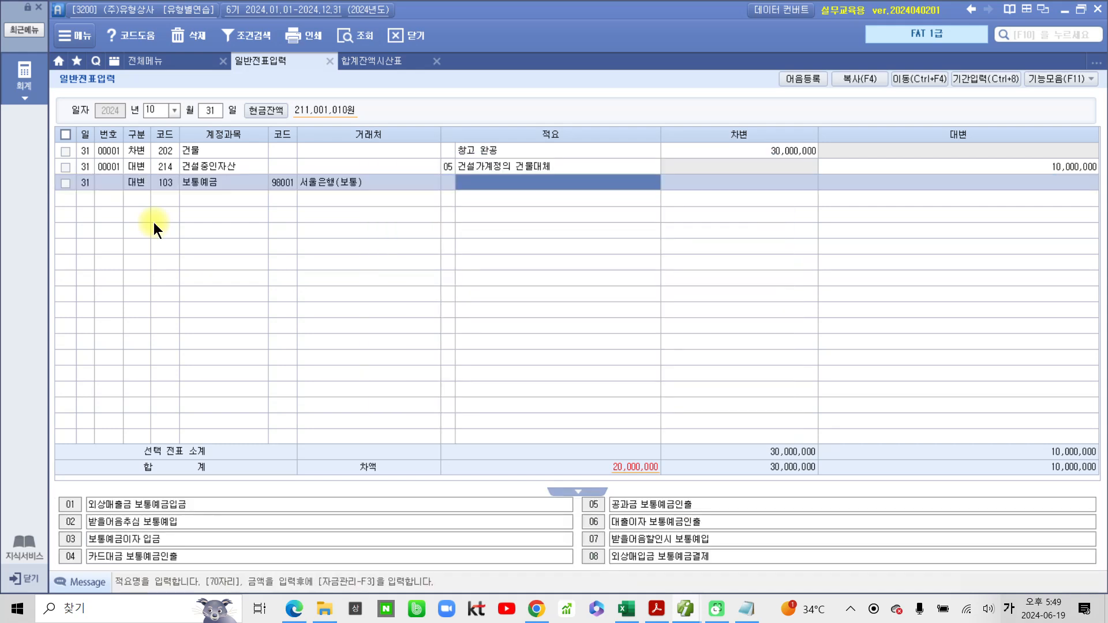
{"action": "type", "text": "창고"}
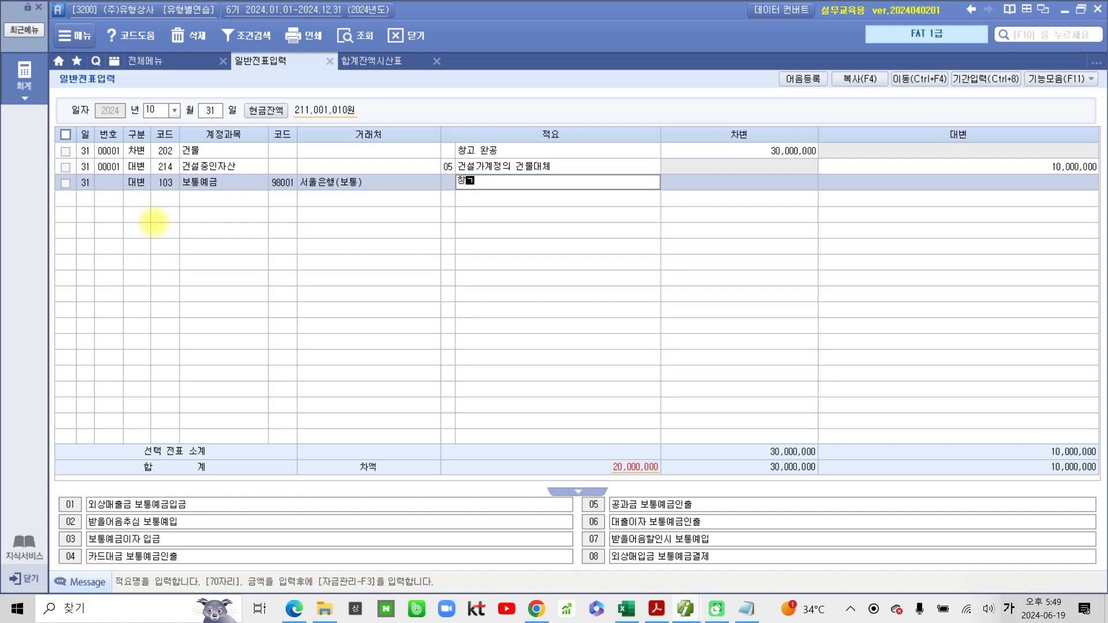
{"action": "type", "text": "잔금"}
{"action": "key", "text": "Return"}
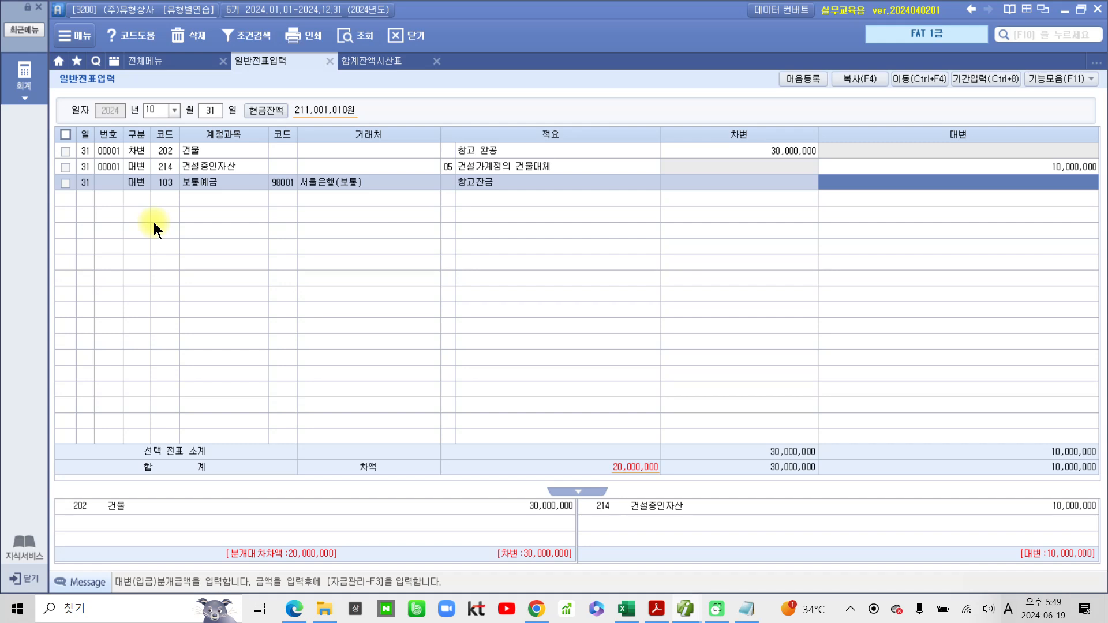
{"action": "type", "text": "20000"}
{"action": "key", "text": "Return"}
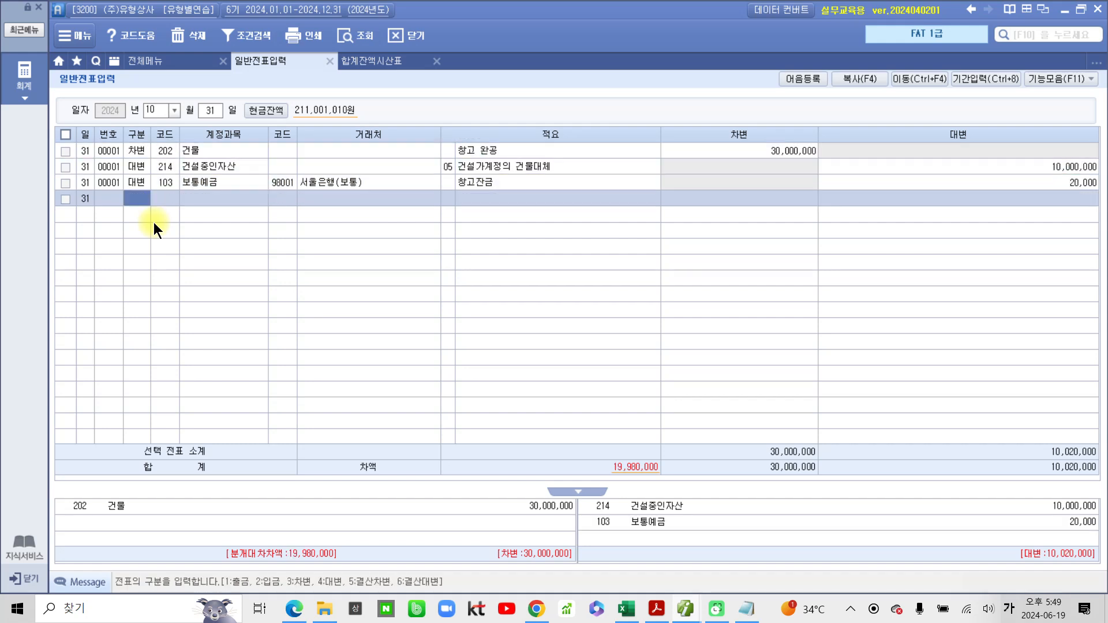
{"action": "left_click", "coordinate": [1010, 181]}
{"action": "type", "text": "20,000,000"}
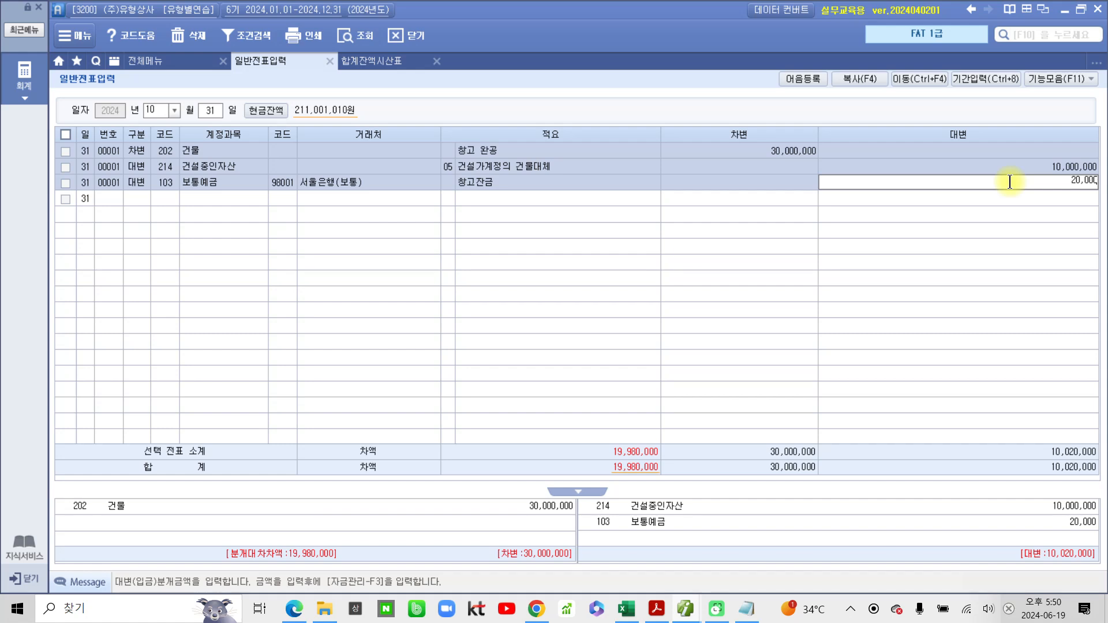
{"action": "key", "text": "Return"}
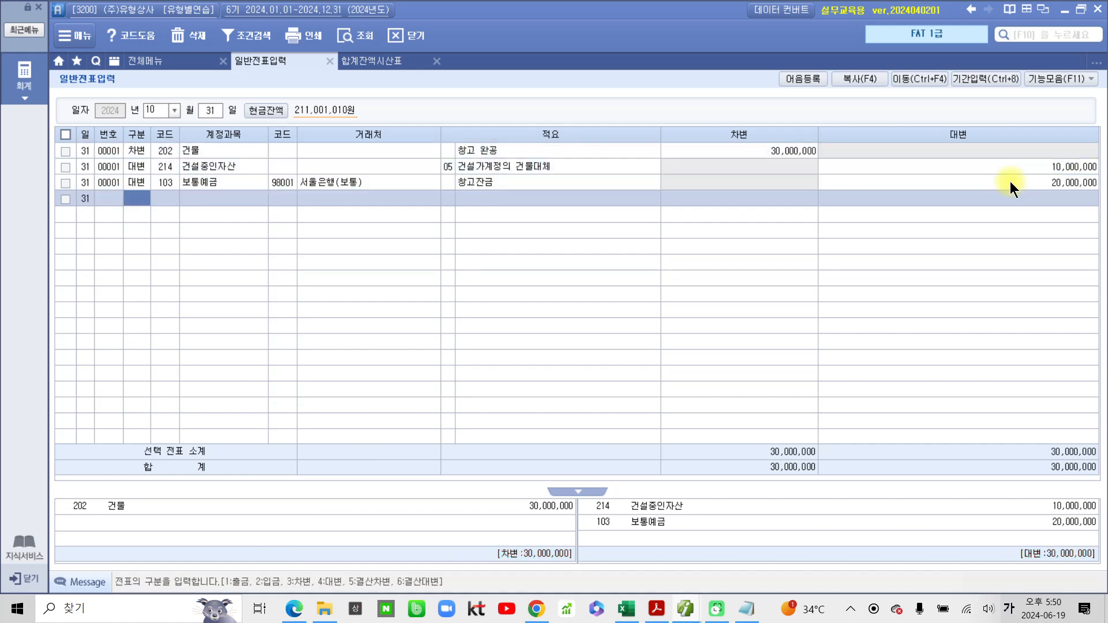
{"action": "left_click", "coordinate": [478, 181]}
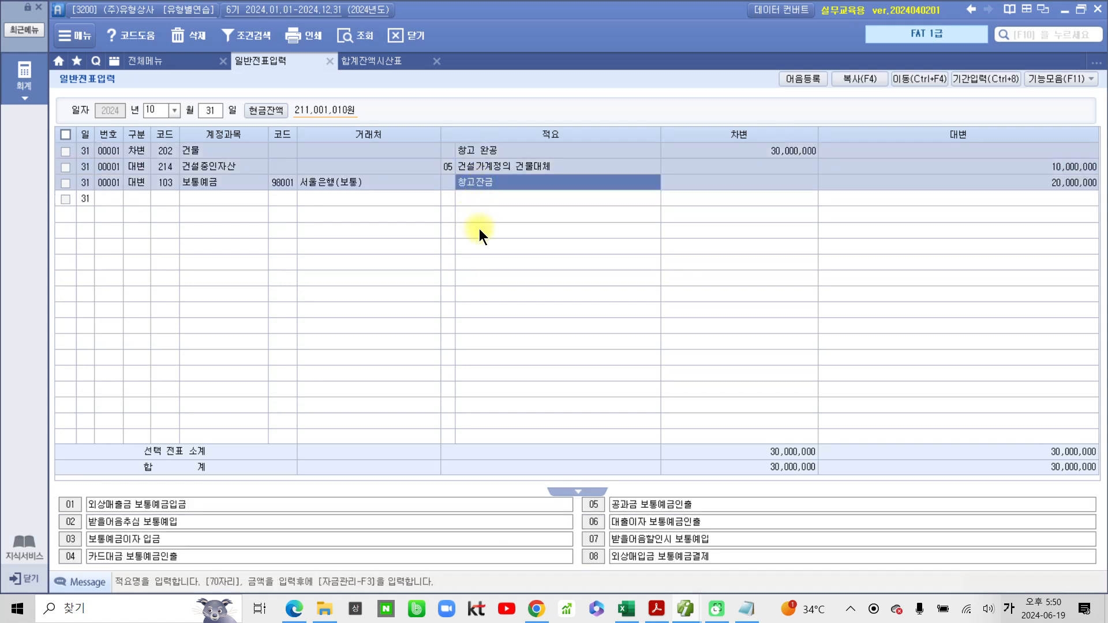